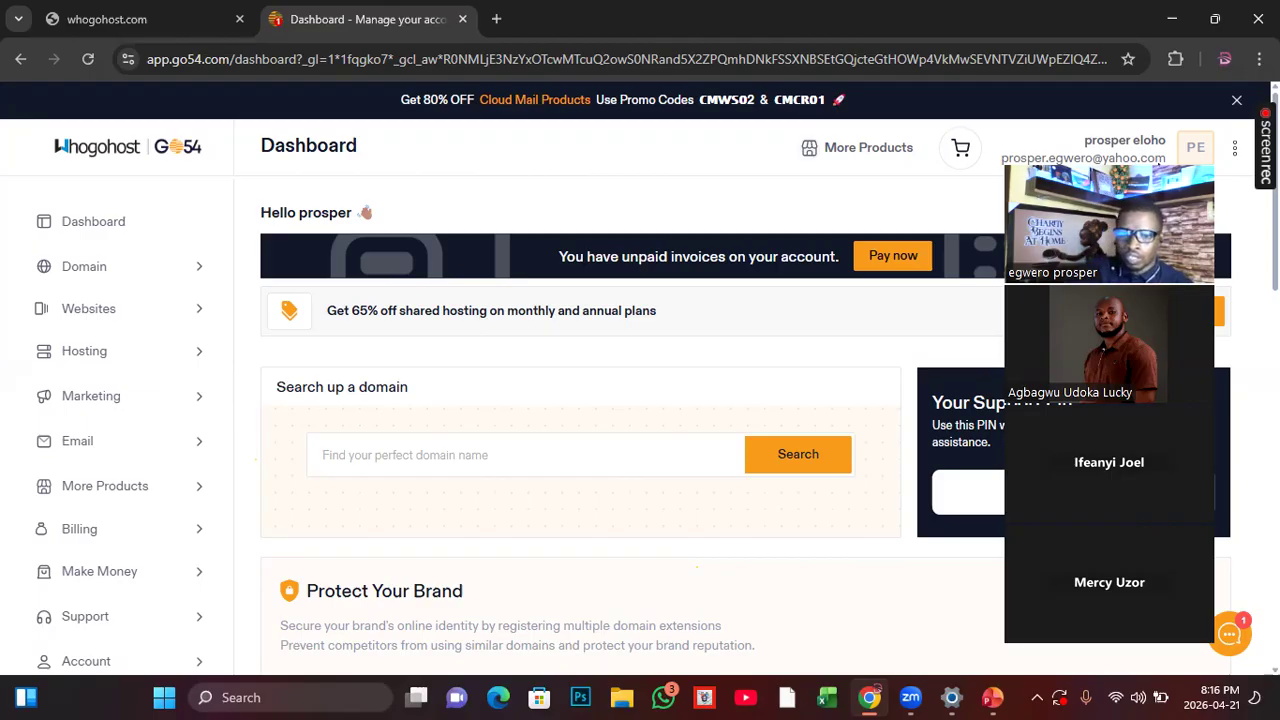
Step: Open the list of shared hosting plans in the hosting account
drag(1158, 163, 1173, 148)
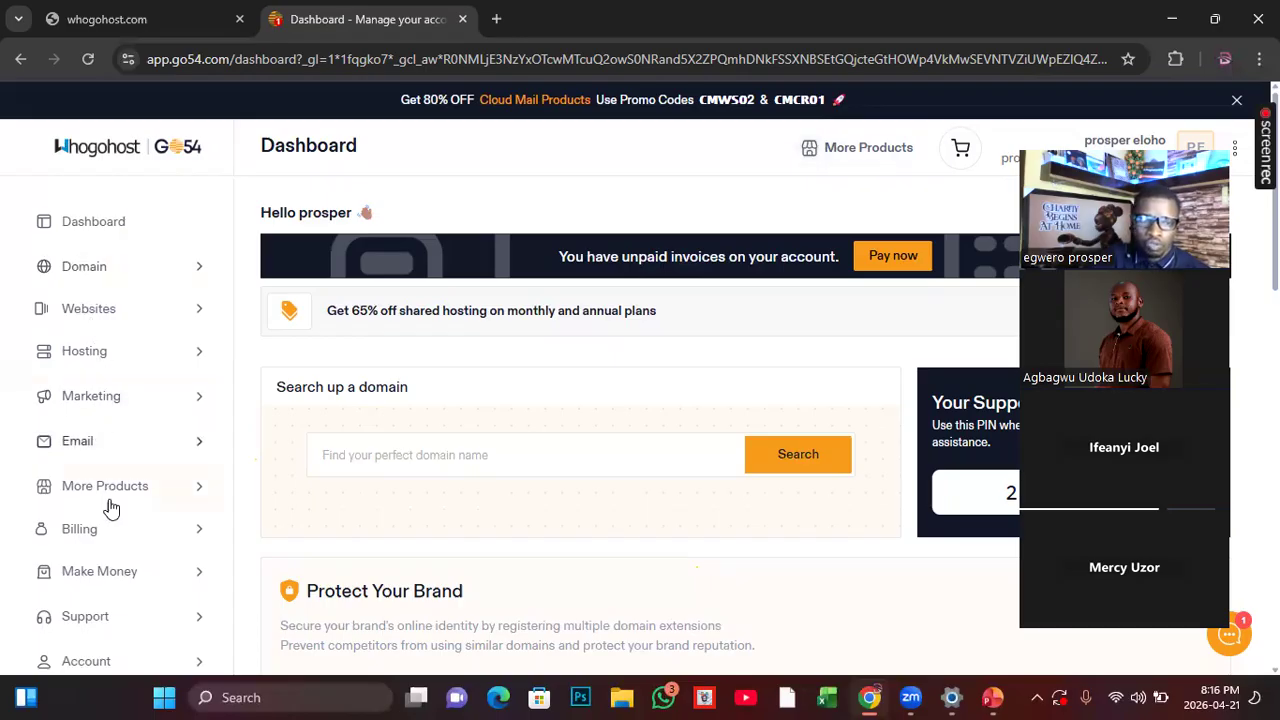
click(103, 357)
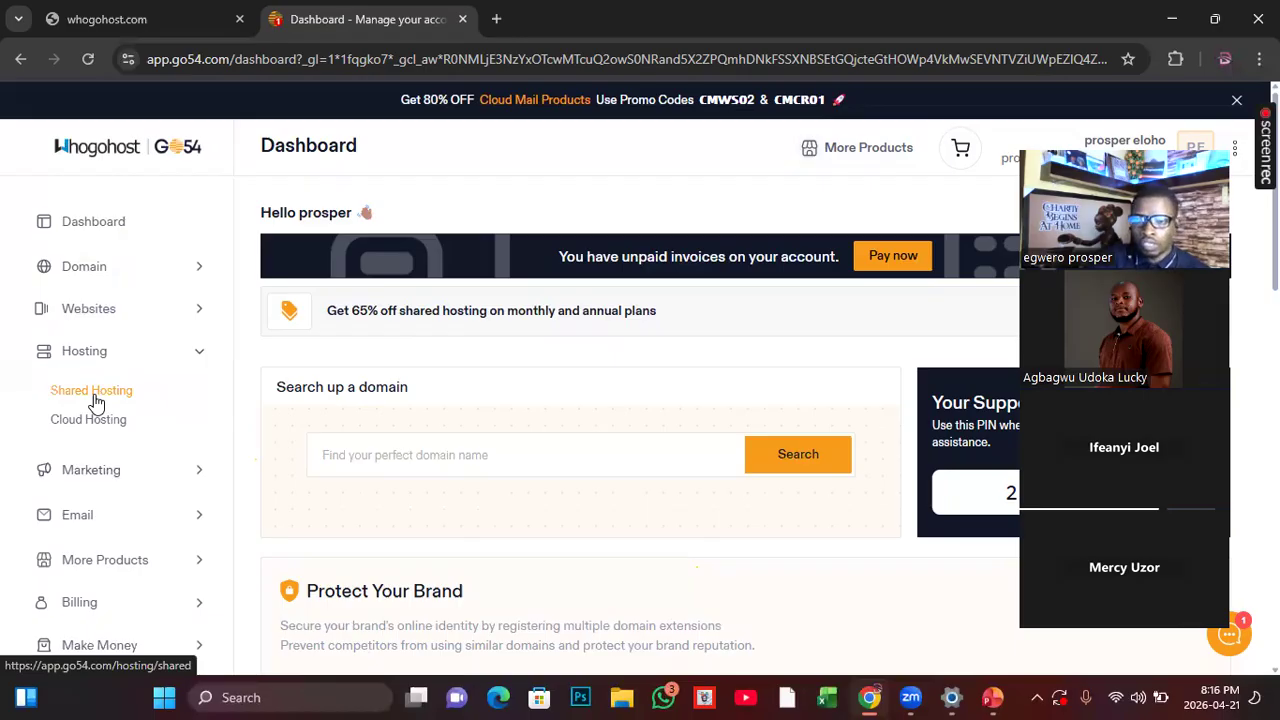
click(95, 401)
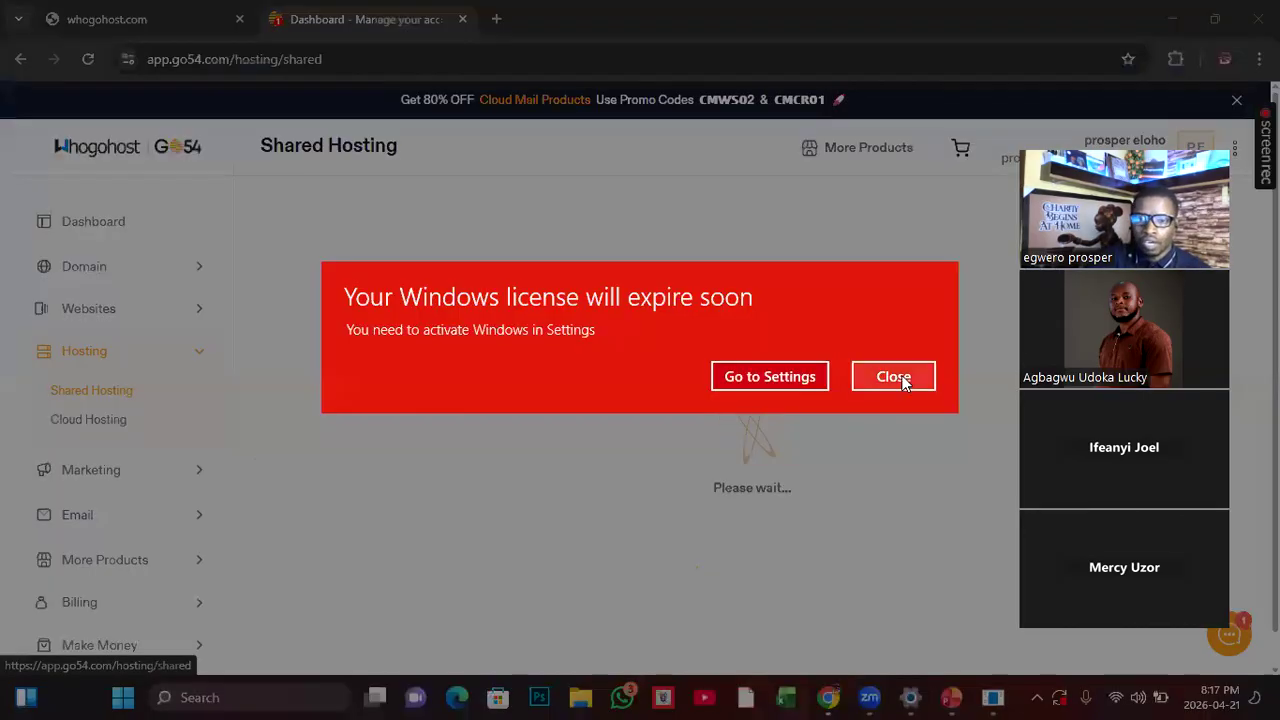
click(903, 380)
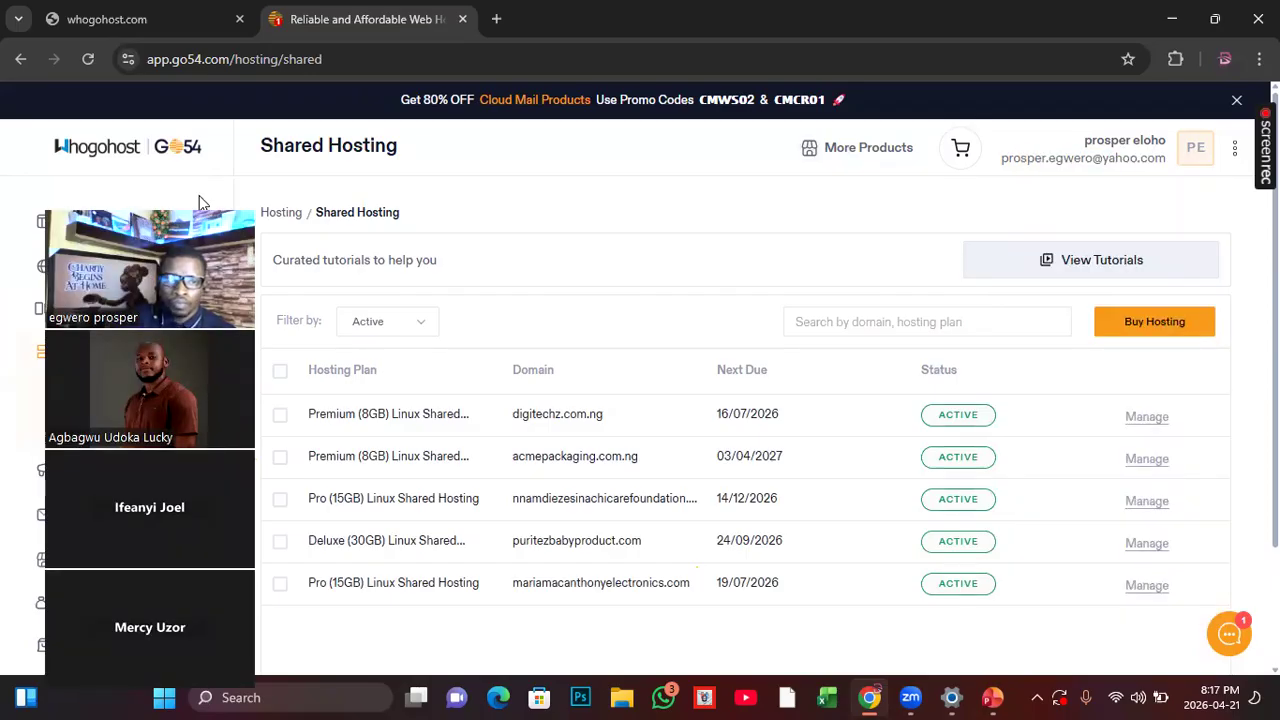
drag(199, 203, 150, 175)
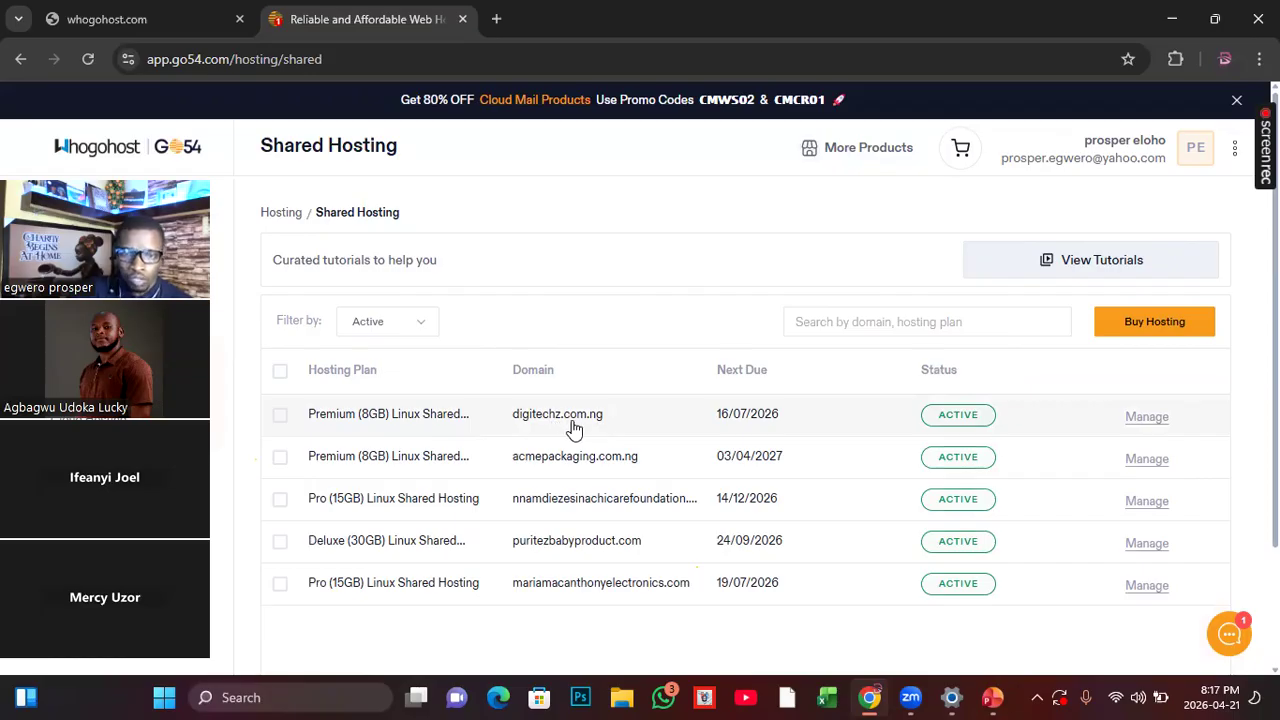
Step: Open the management page of the digitechz.com.ng hosting plan and launch its cPanel
click(1150, 421)
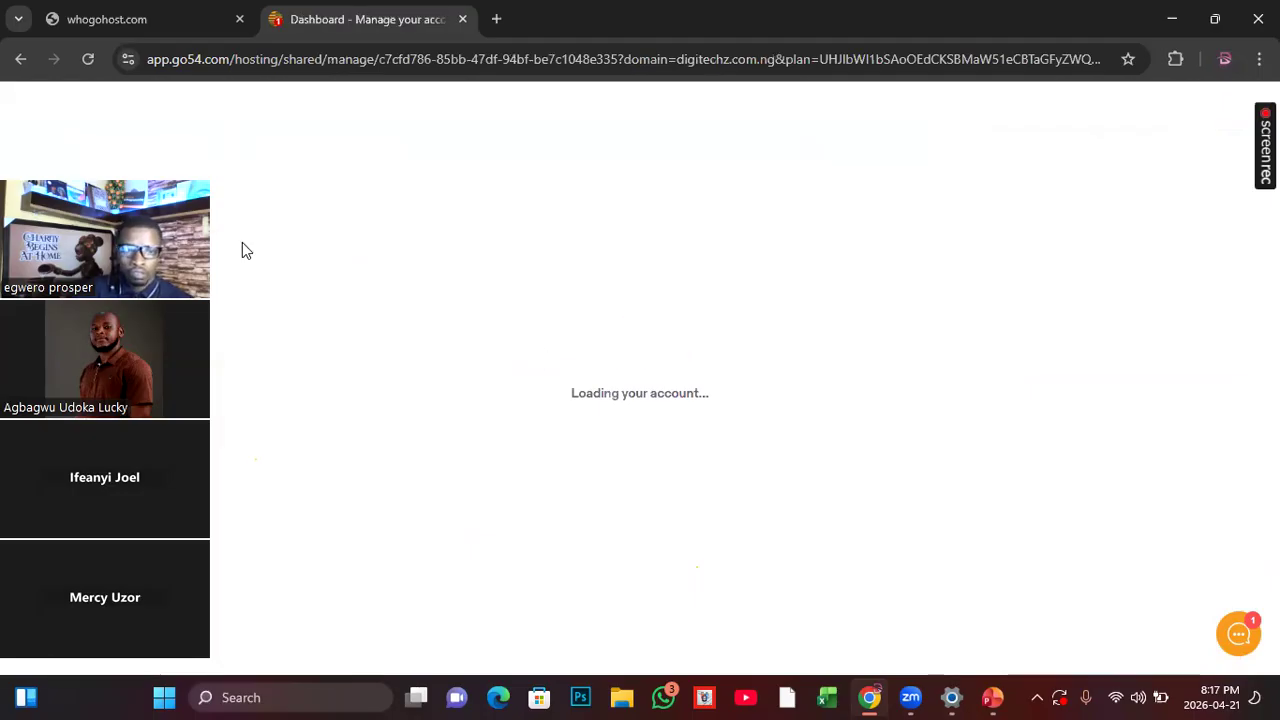
drag(154, 163, 1188, 87)
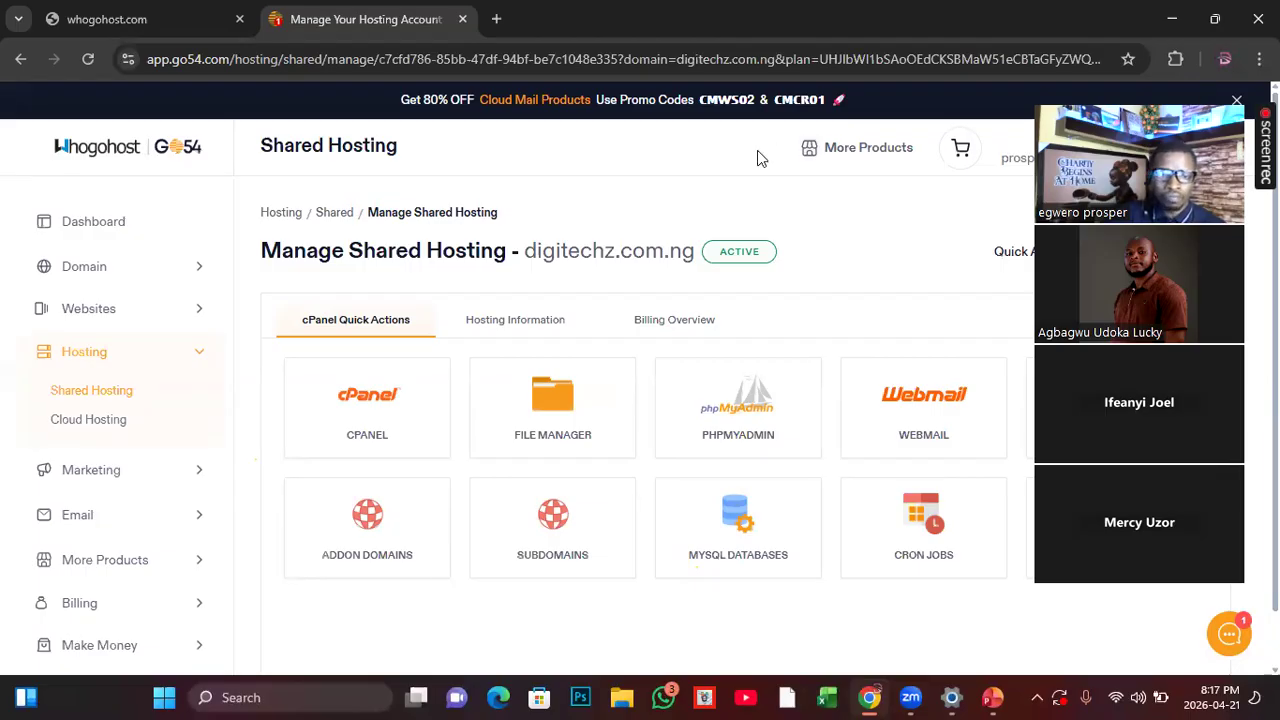
click(368, 407)
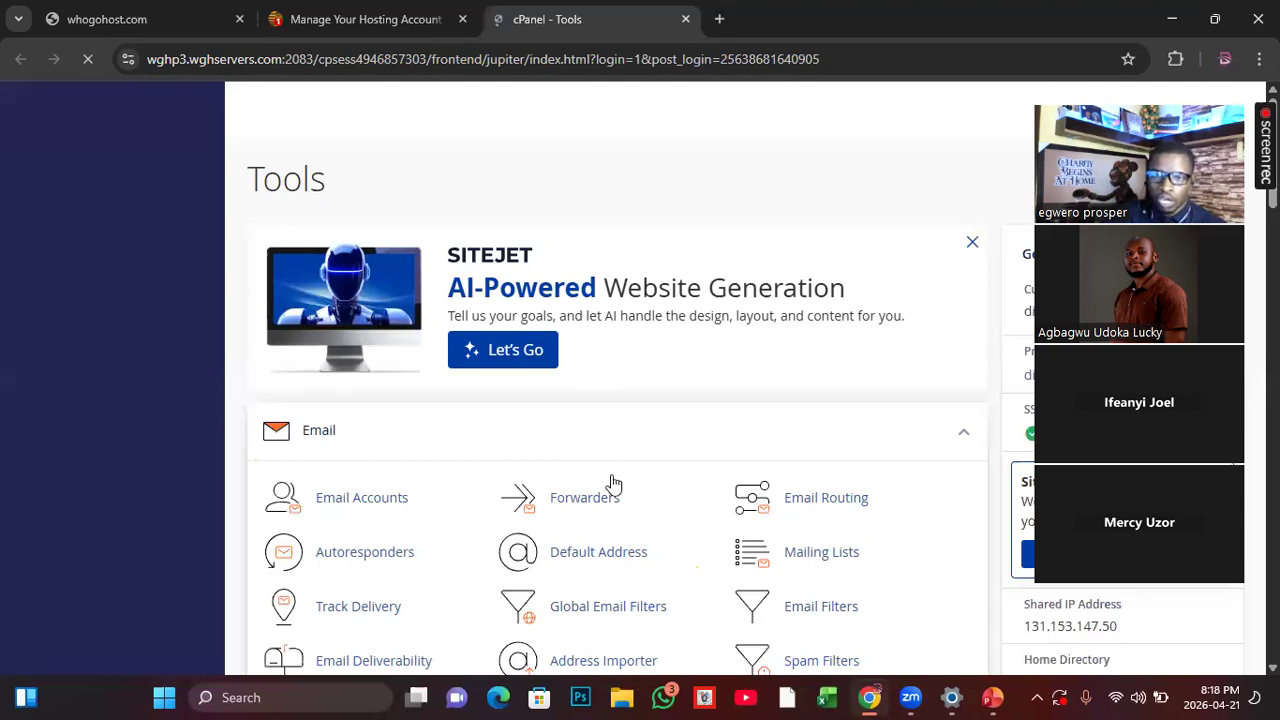
scroll(615, 483, down, 3)
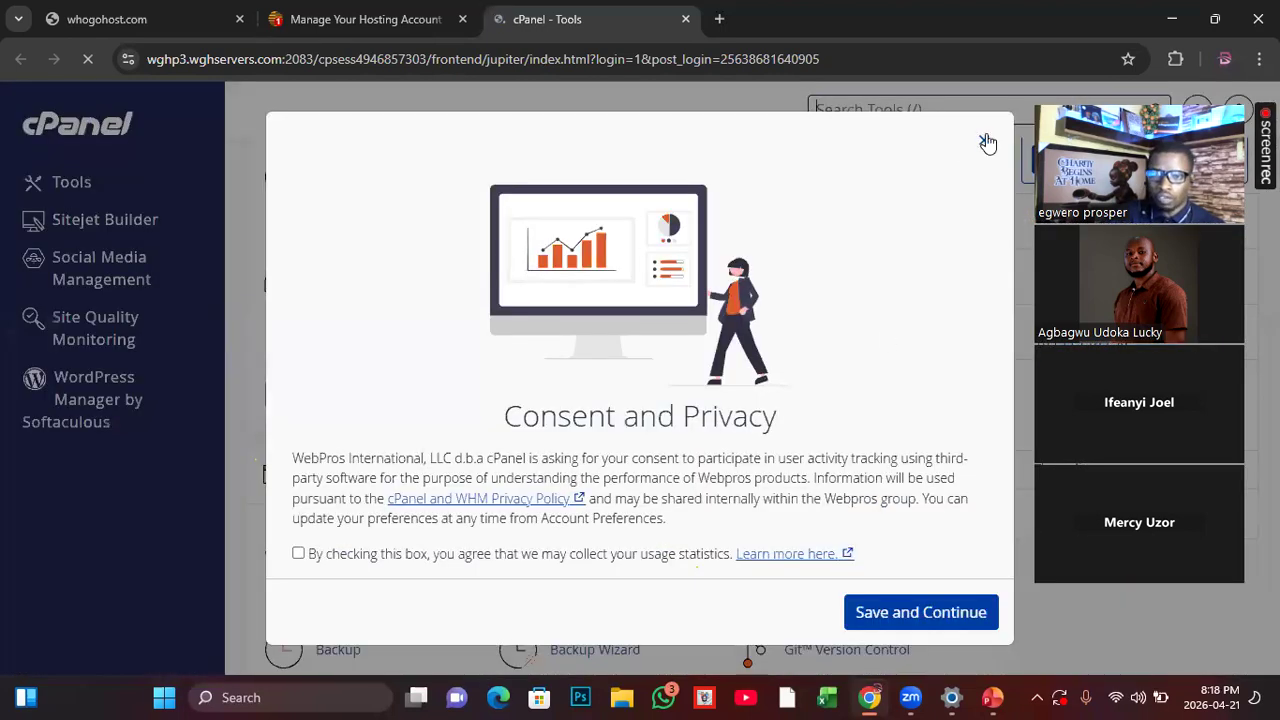
click(986, 140)
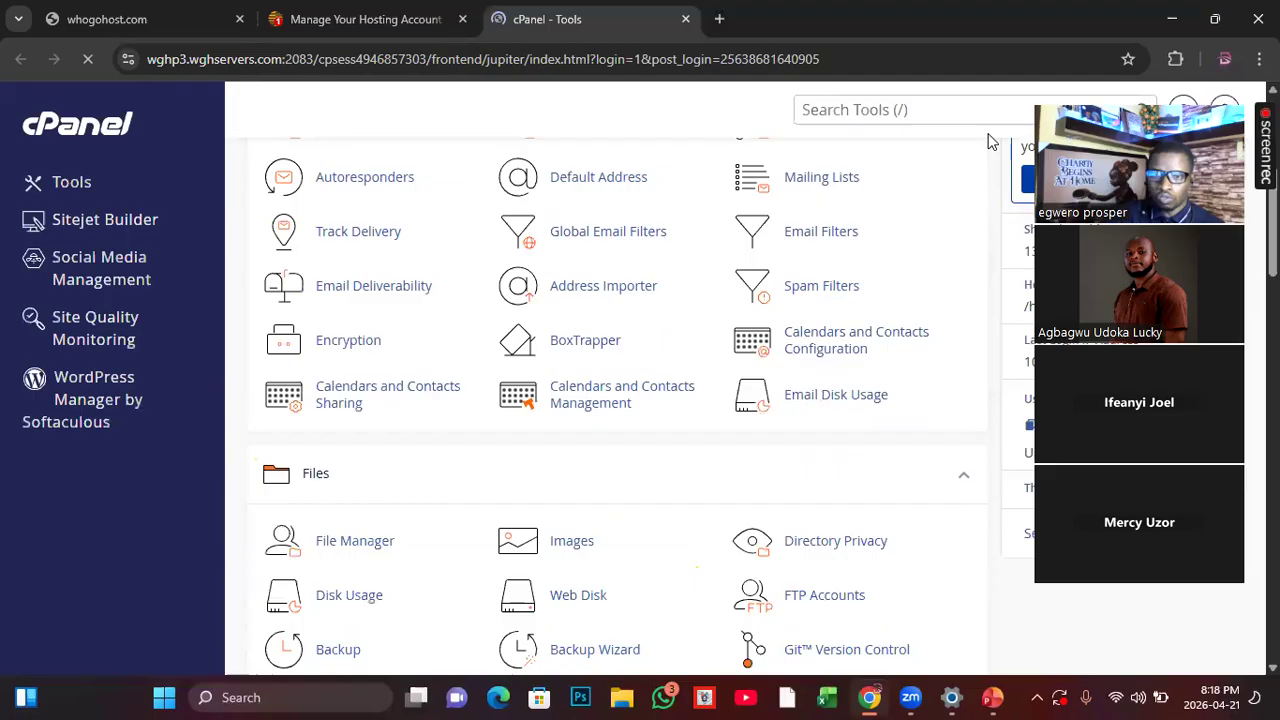
scroll(558, 430, down, 3)
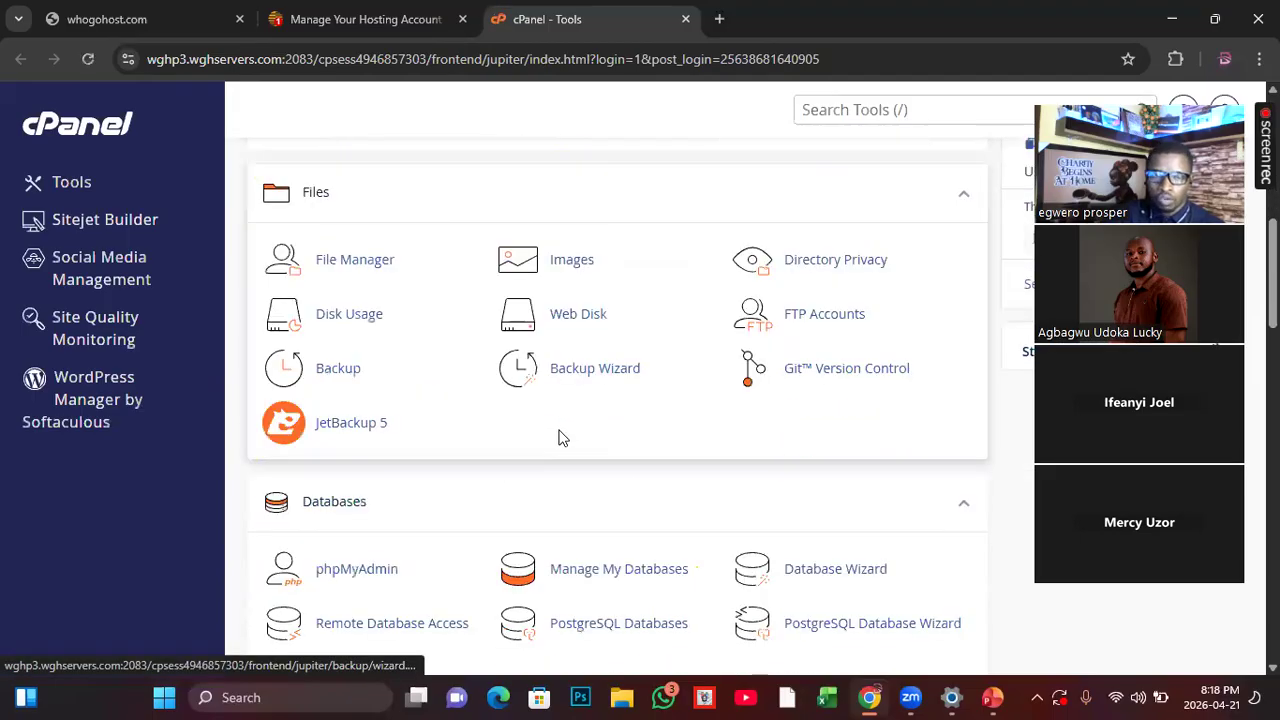
scroll(558, 437, down, 3)
scroll(560, 438, down, 2)
scroll(561, 438, down, 2)
scroll(561, 438, down, 4)
scroll(561, 438, down, 2)
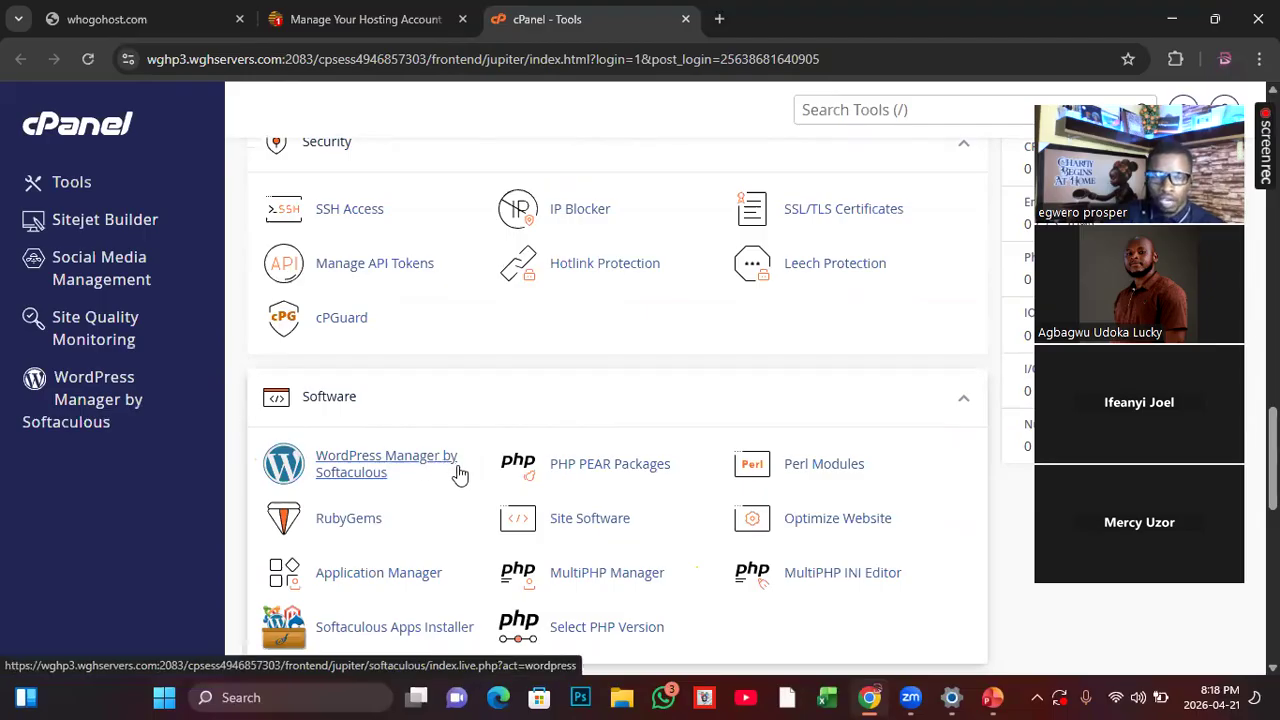
click(378, 468)
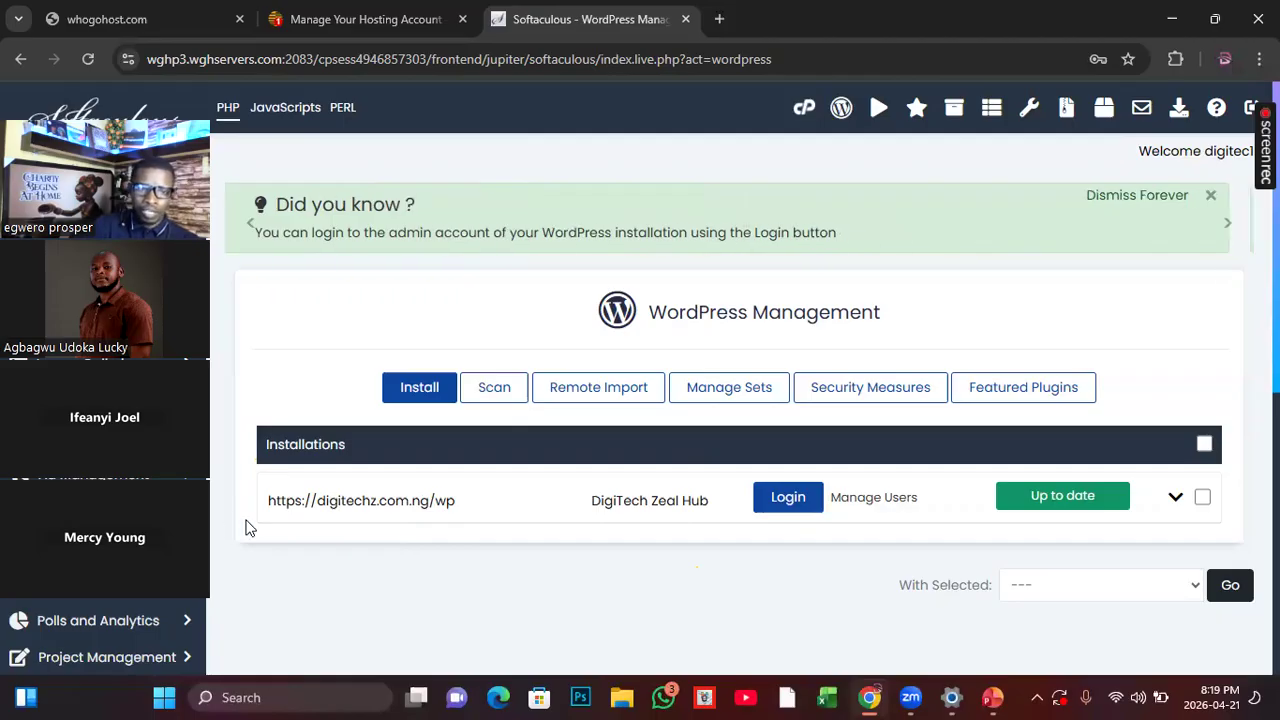
click(788, 498)
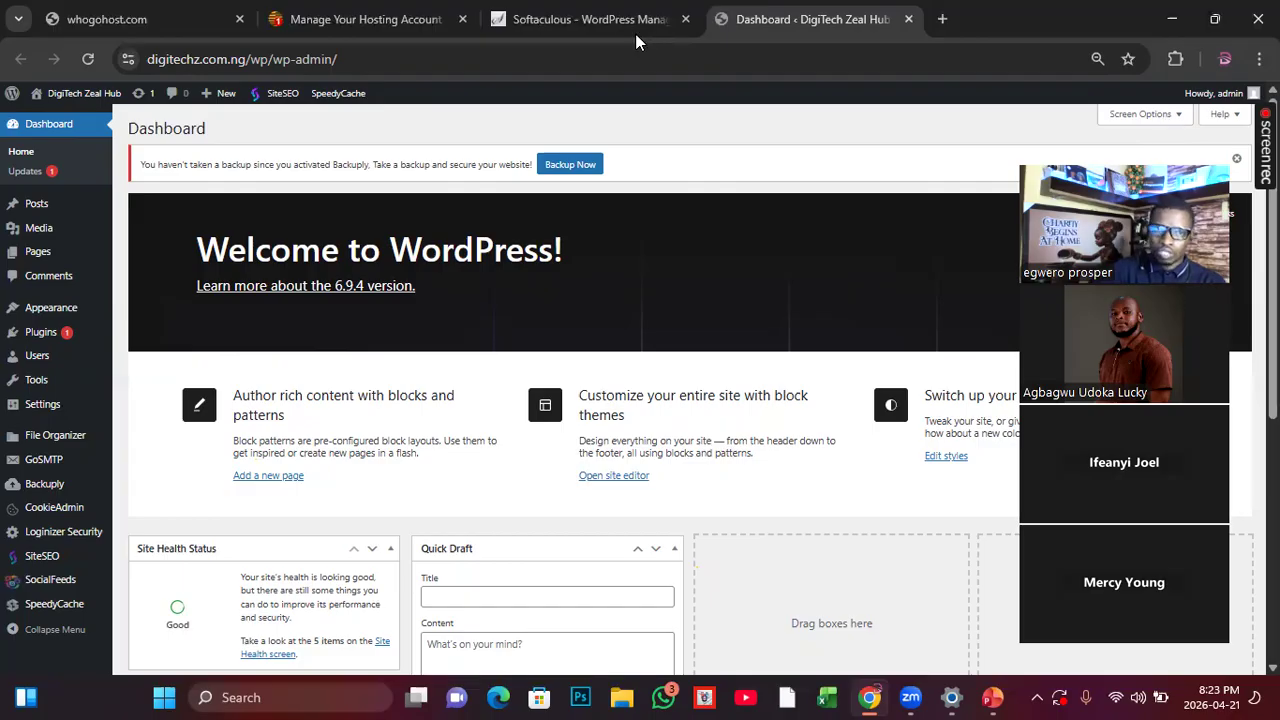
Step: Open the DigiTech Zeal Hub site in a separate browser tab and look over its homepage down to the footer
right_click(35, 100)
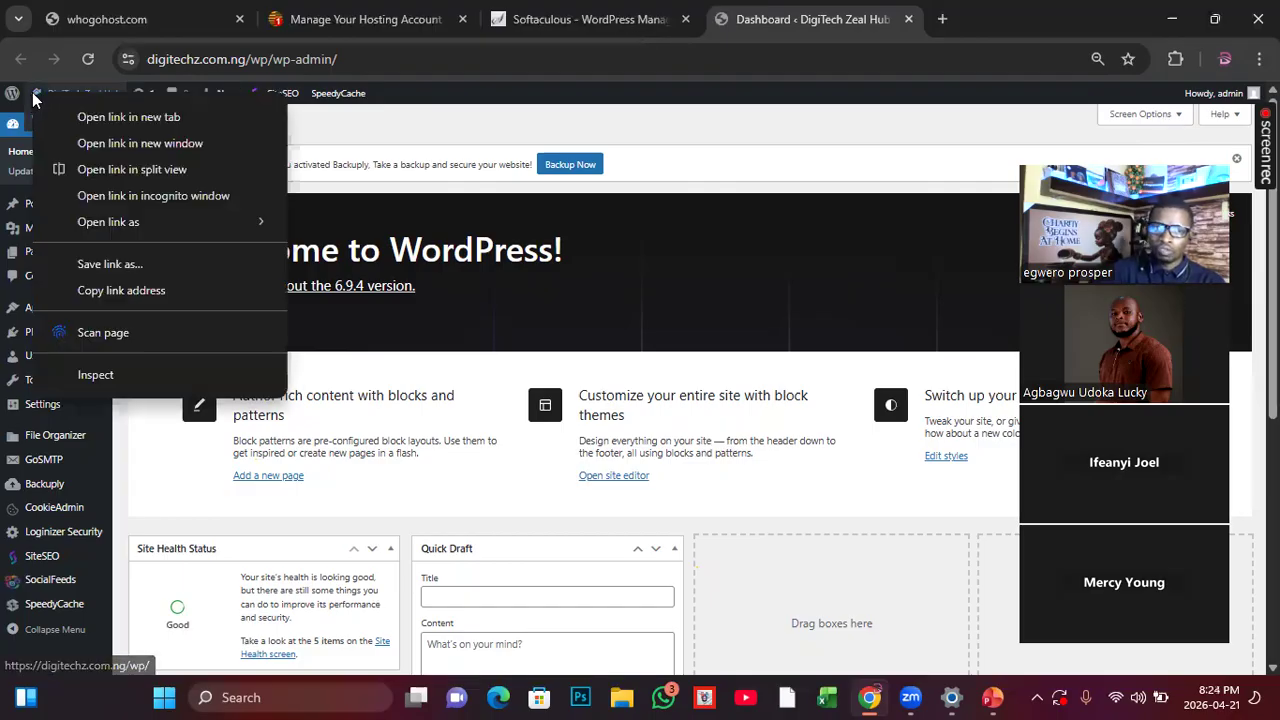
click(103, 117)
click(950, 28)
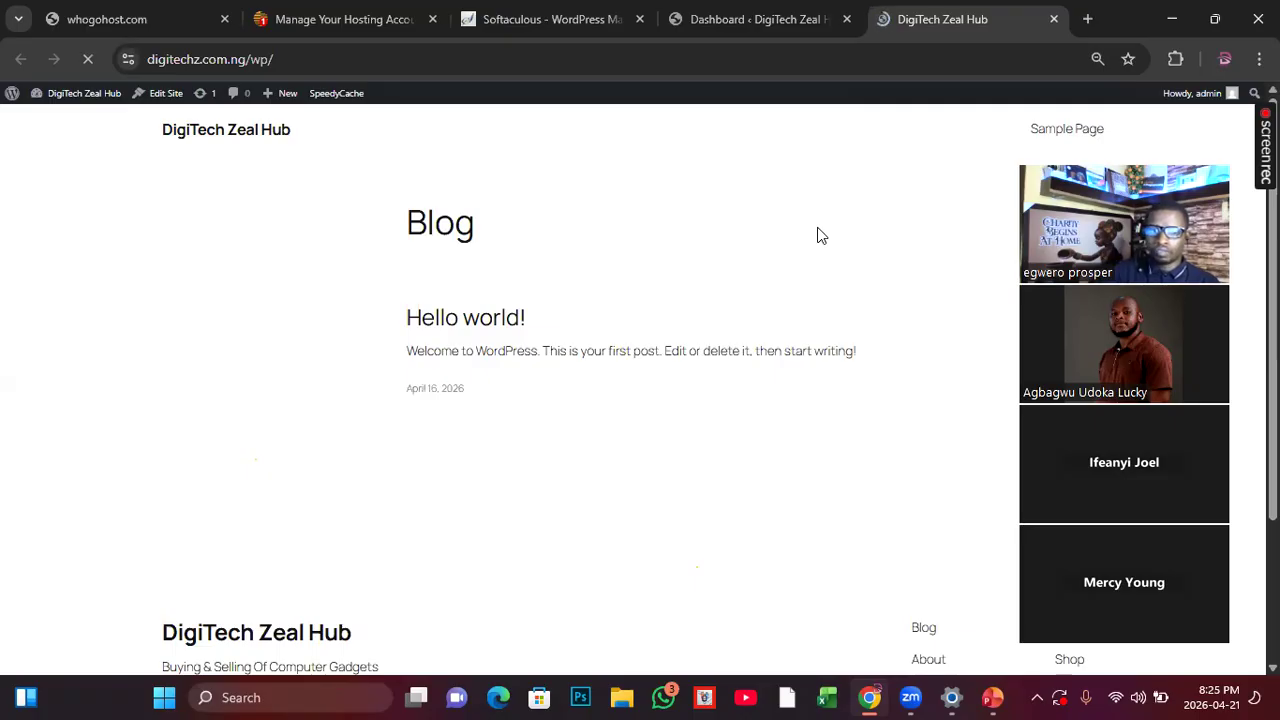
scroll(782, 395, down, 2)
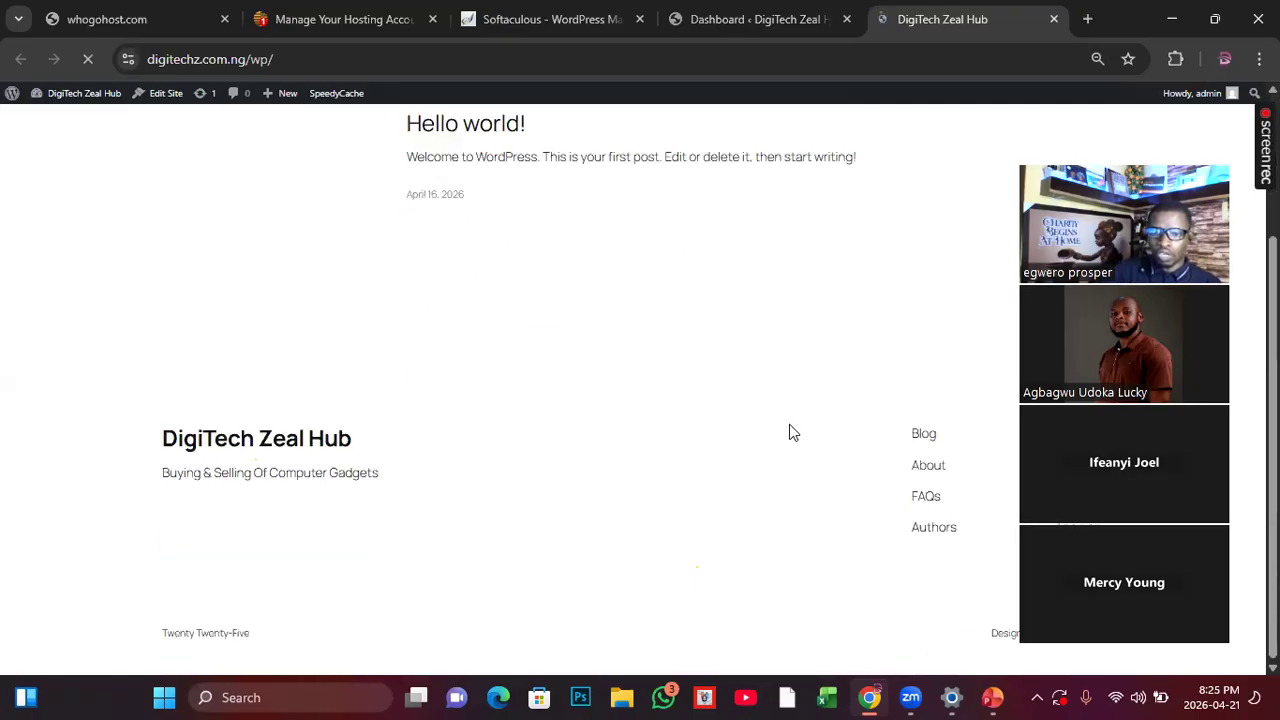
scroll(785, 477, up, 2)
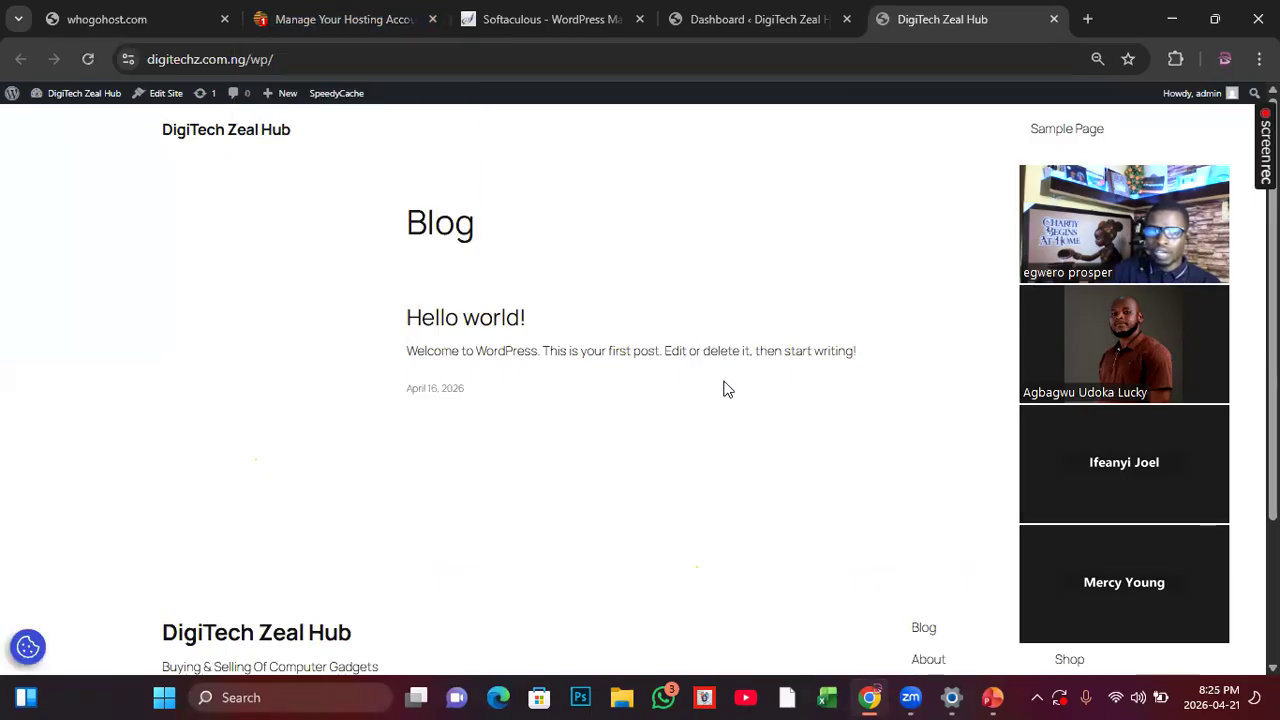
Step: Compare the WordPress admin dashboard and its Appearance options with the live DigiTech Zeal Hub homepage
click(369, 28)
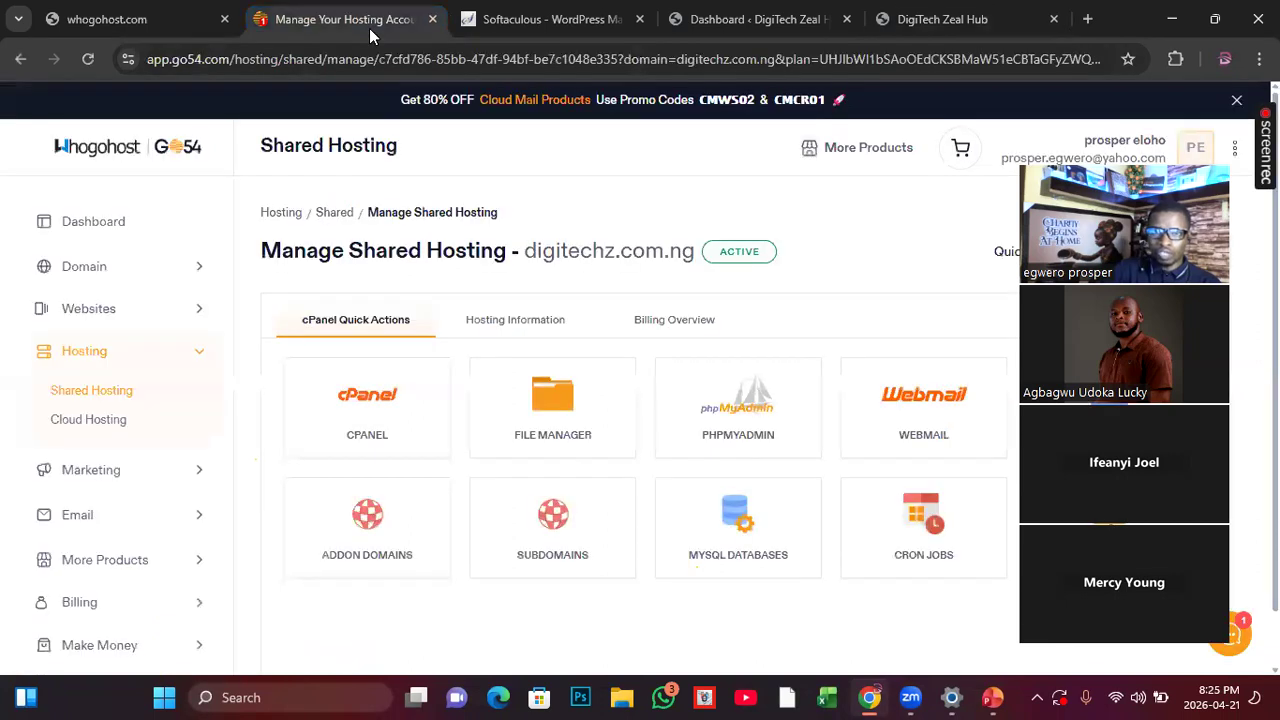
click(755, 30)
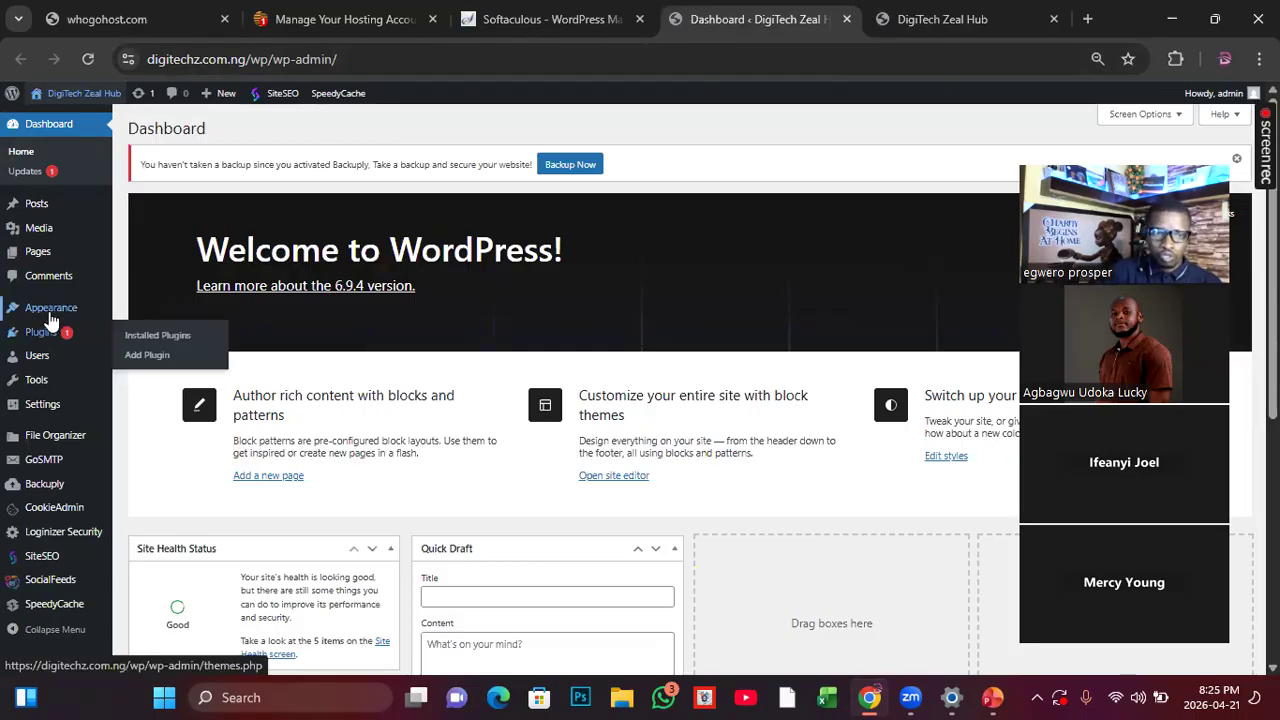
mouse_move(50, 316)
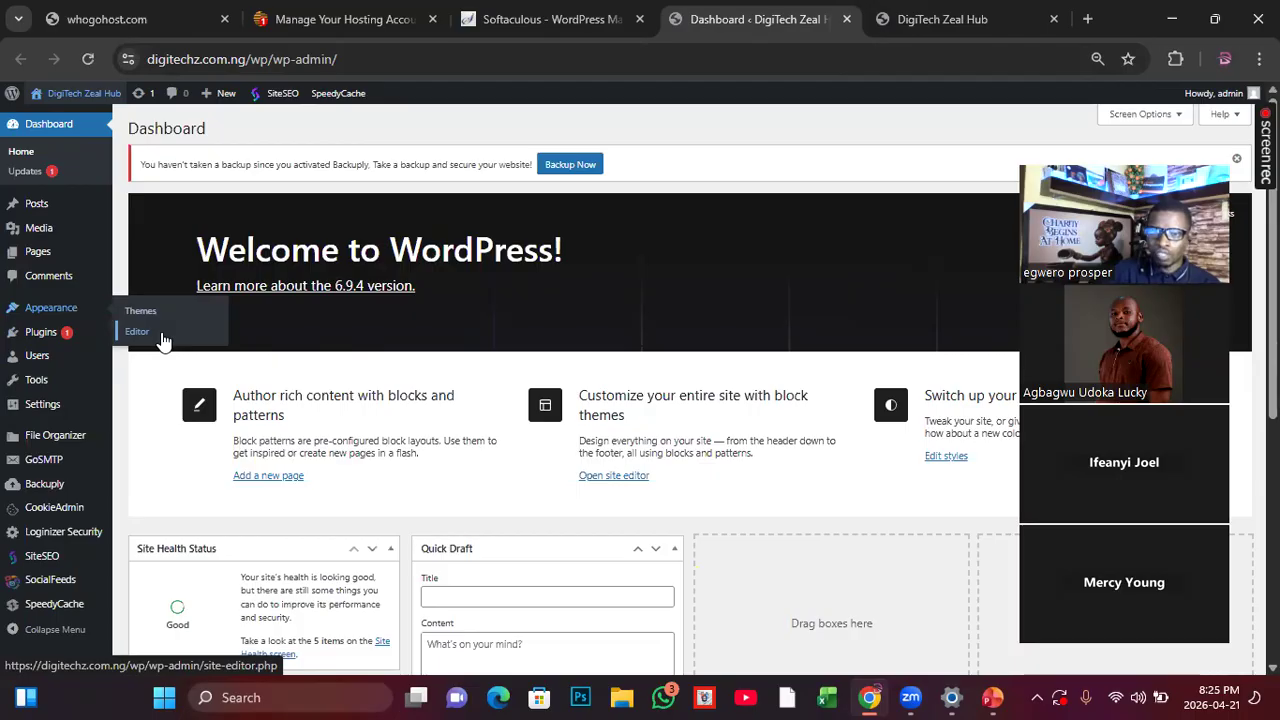
click(980, 30)
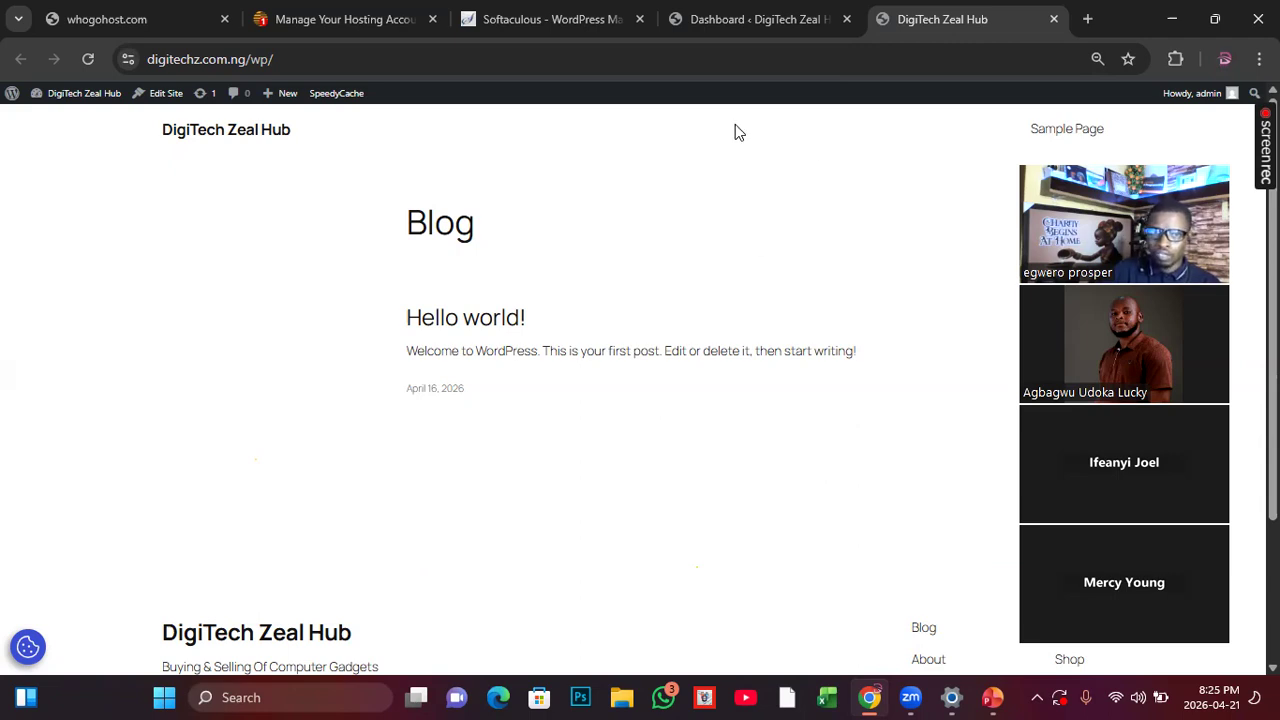
click(849, 30)
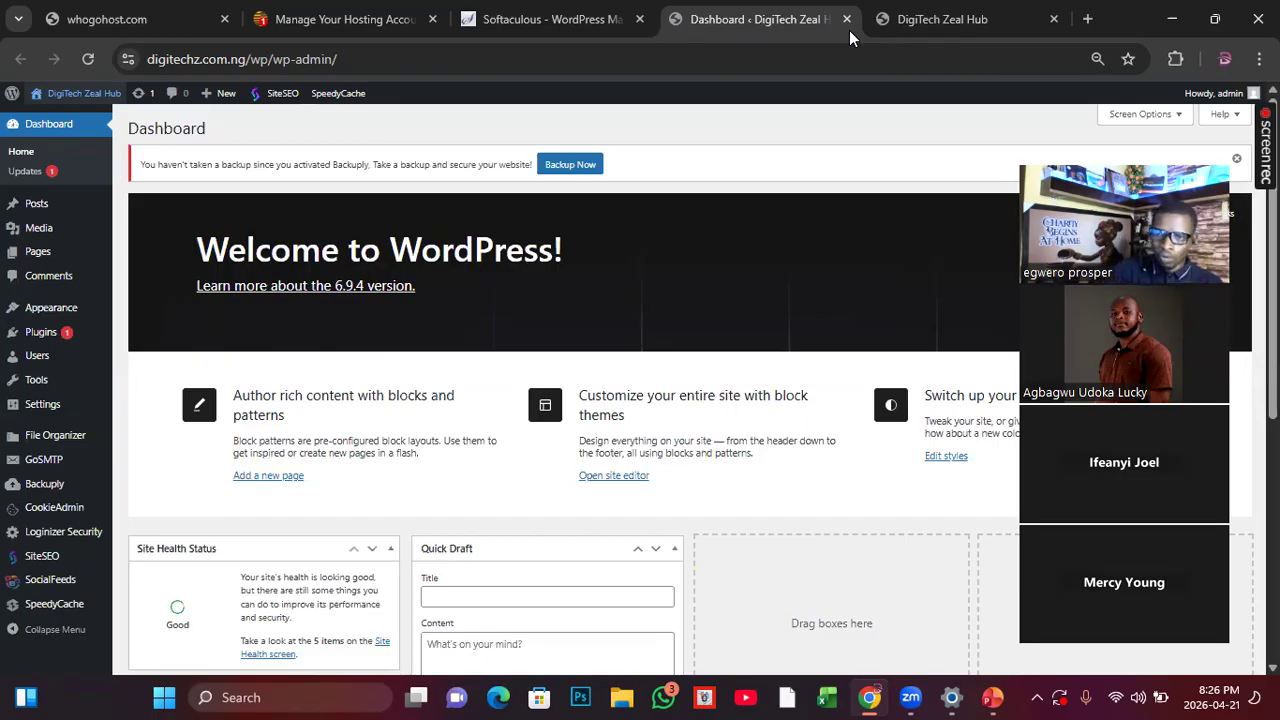
key(ctrl+Tab)
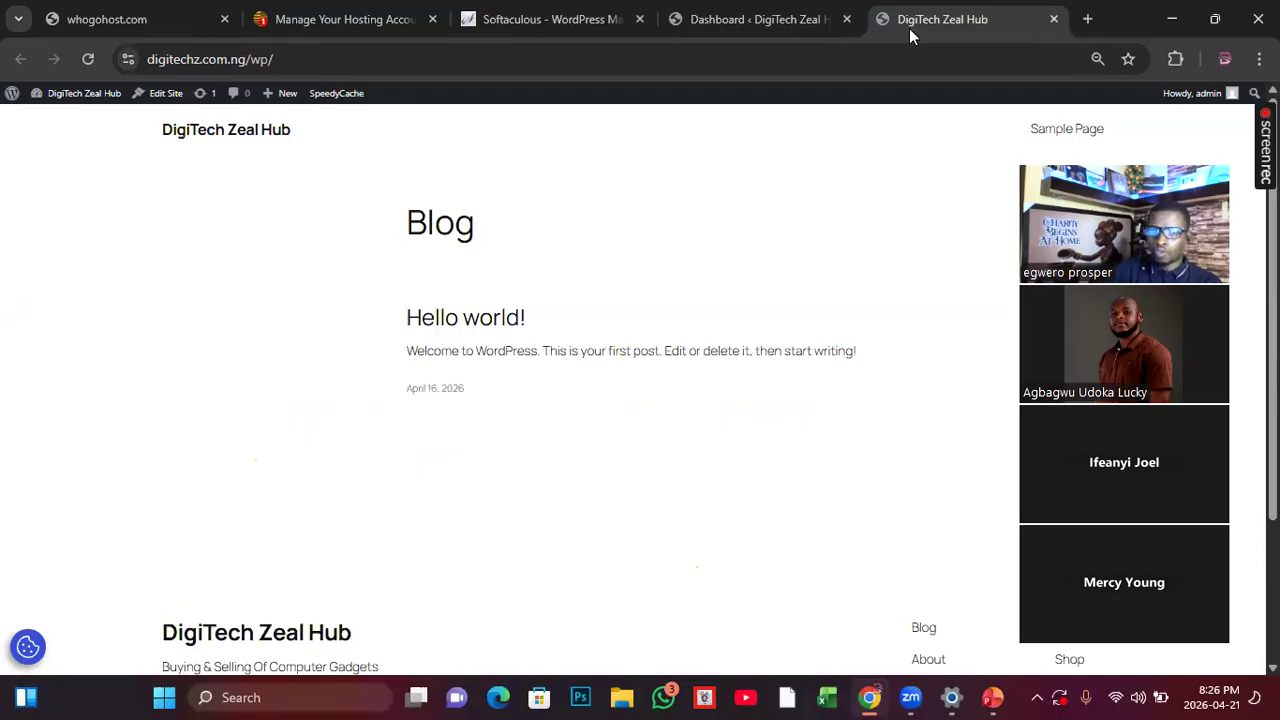
Step: Return to the WordPress dashboard, open the installed themes, and start adding a theme
click(783, 28)
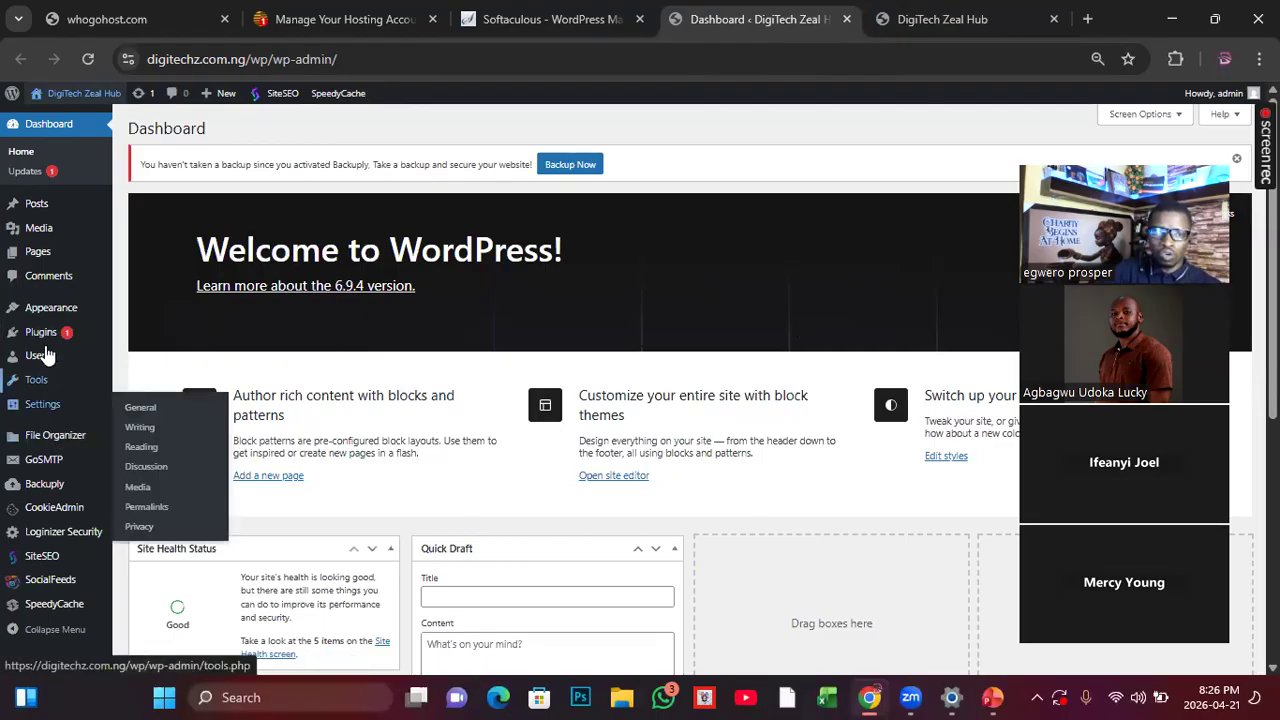
mouse_move(50, 317)
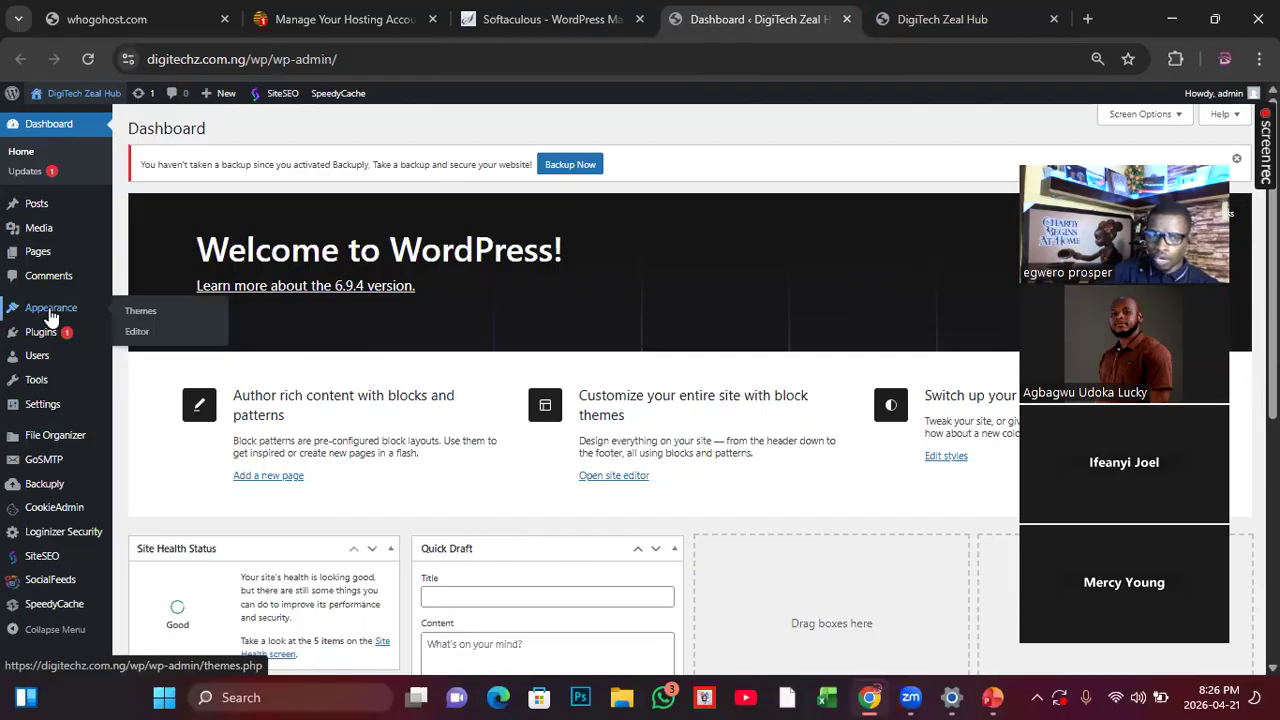
click(155, 317)
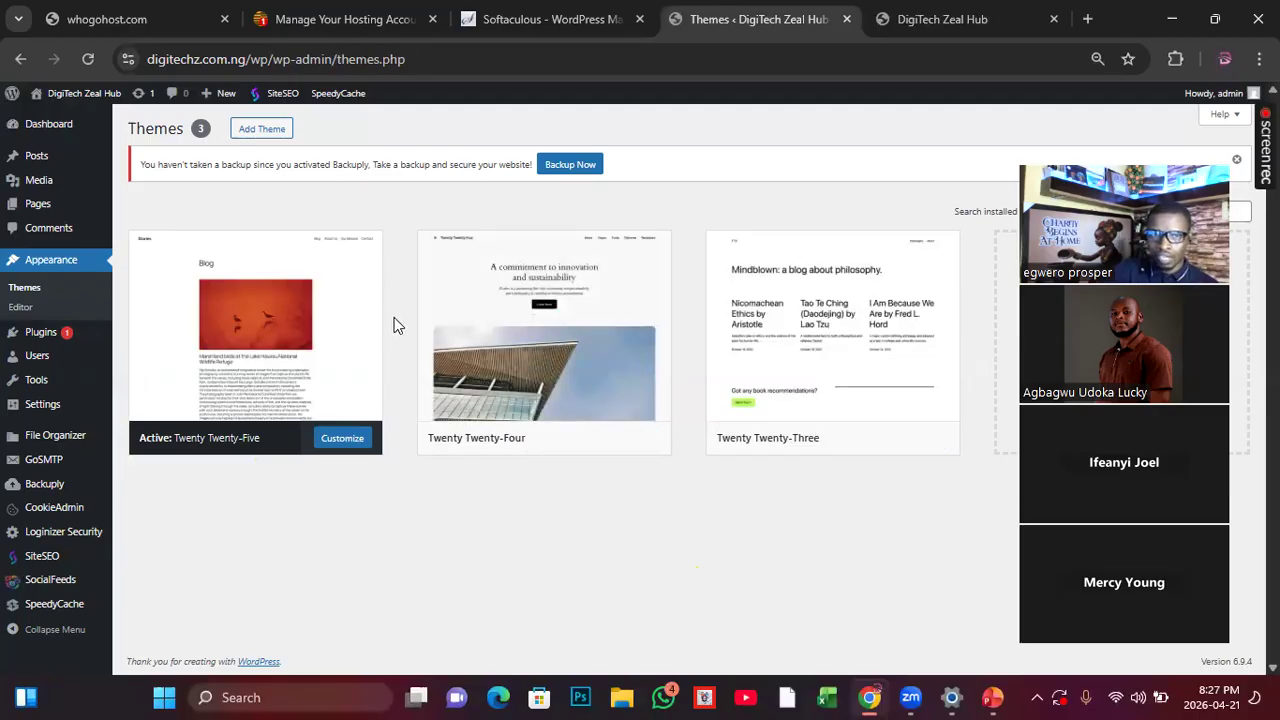
click(255, 136)
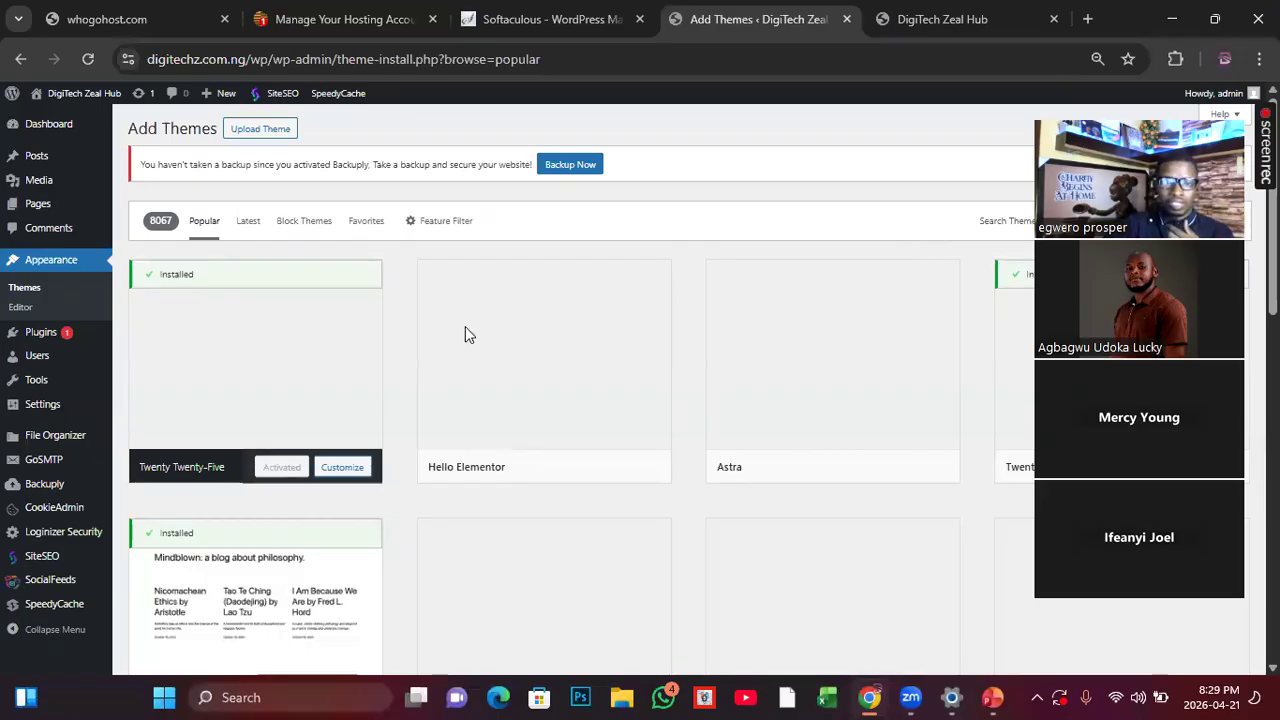
Step: Look through the popular WordPress themes available for installation
scroll(375, 466, down, 2)
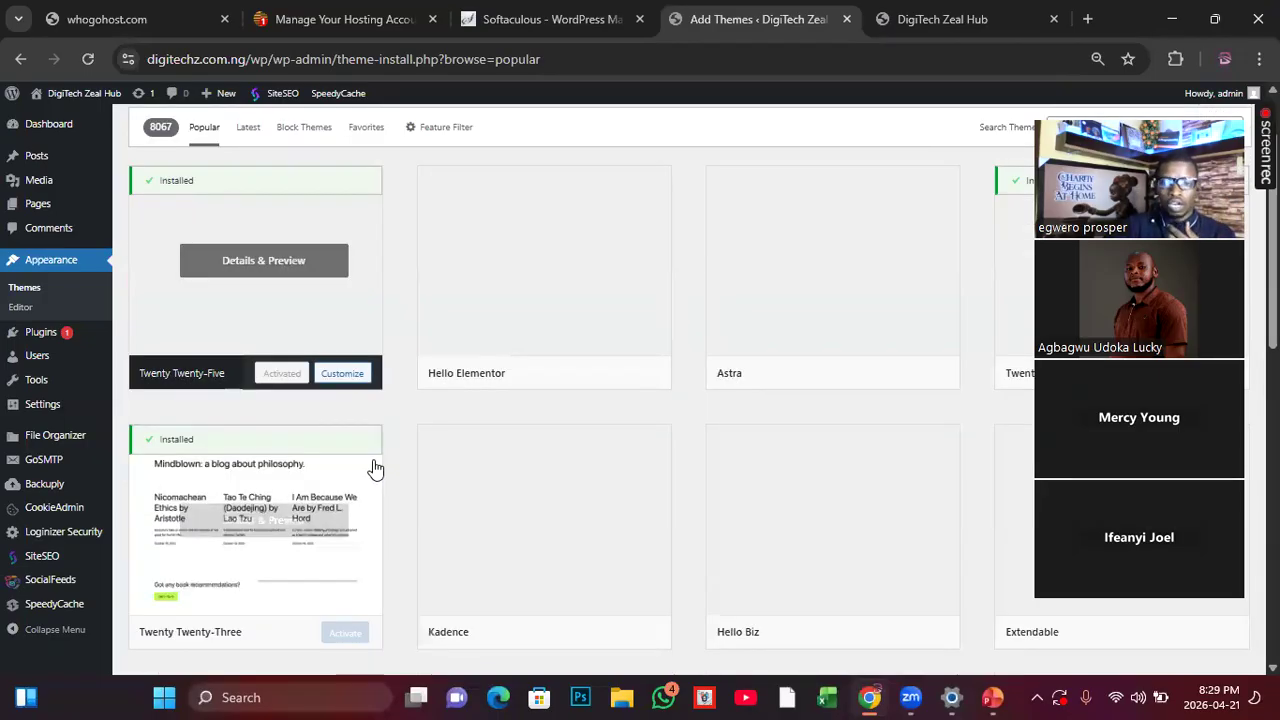
scroll(386, 470, down, 4)
scroll(500, 488, down, 2)
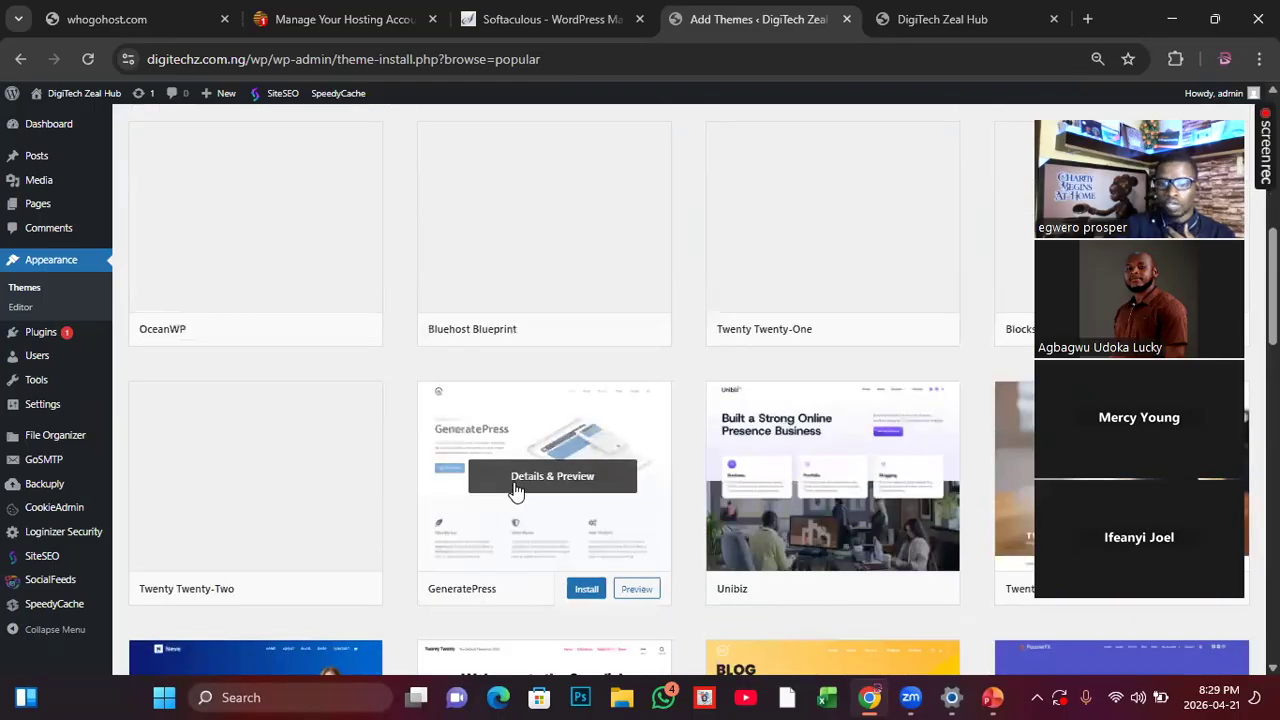
scroll(517, 490, down, 3)
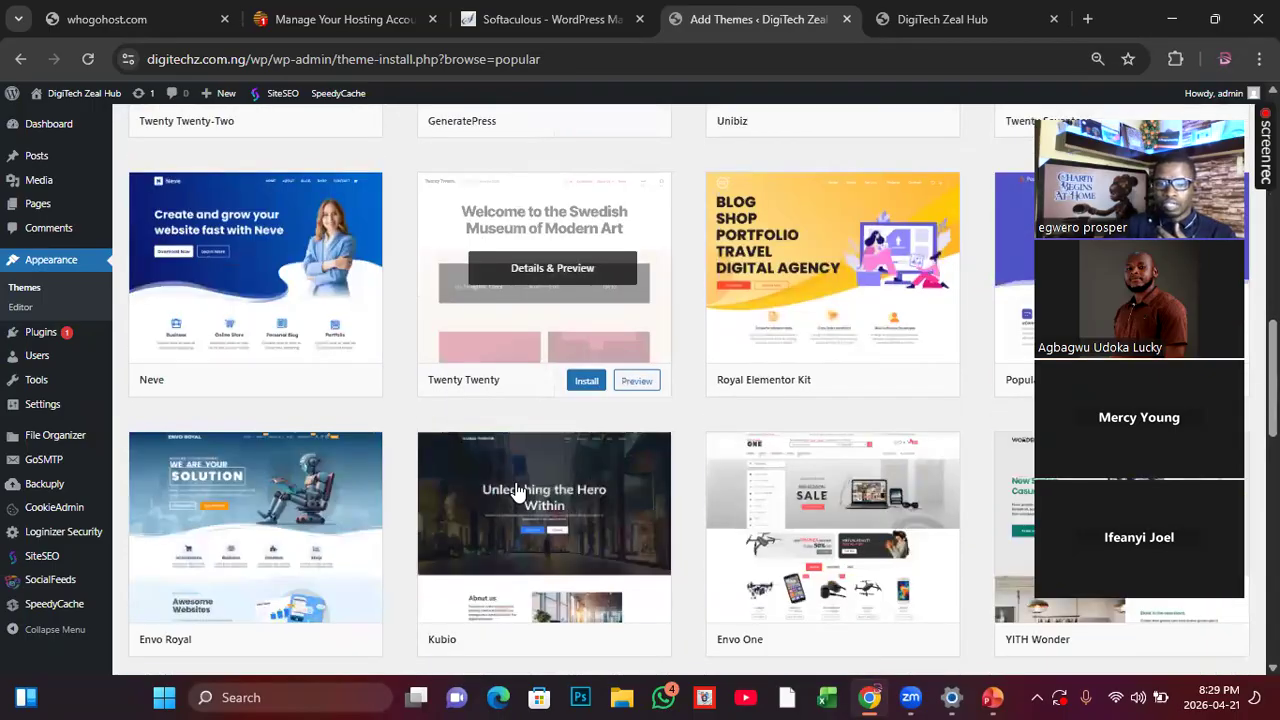
scroll(517, 490, down, 5)
scroll(517, 490, down, 2)
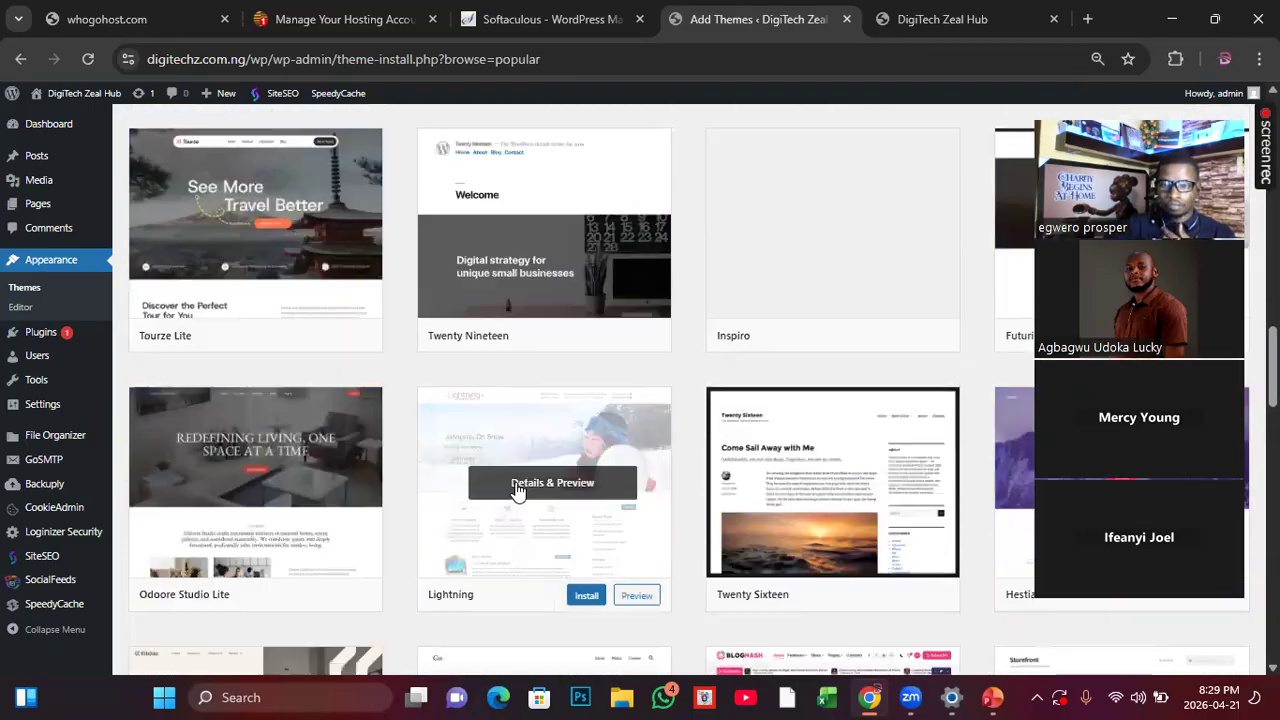
scroll(517, 490, up, 3)
scroll(517, 490, down, 2)
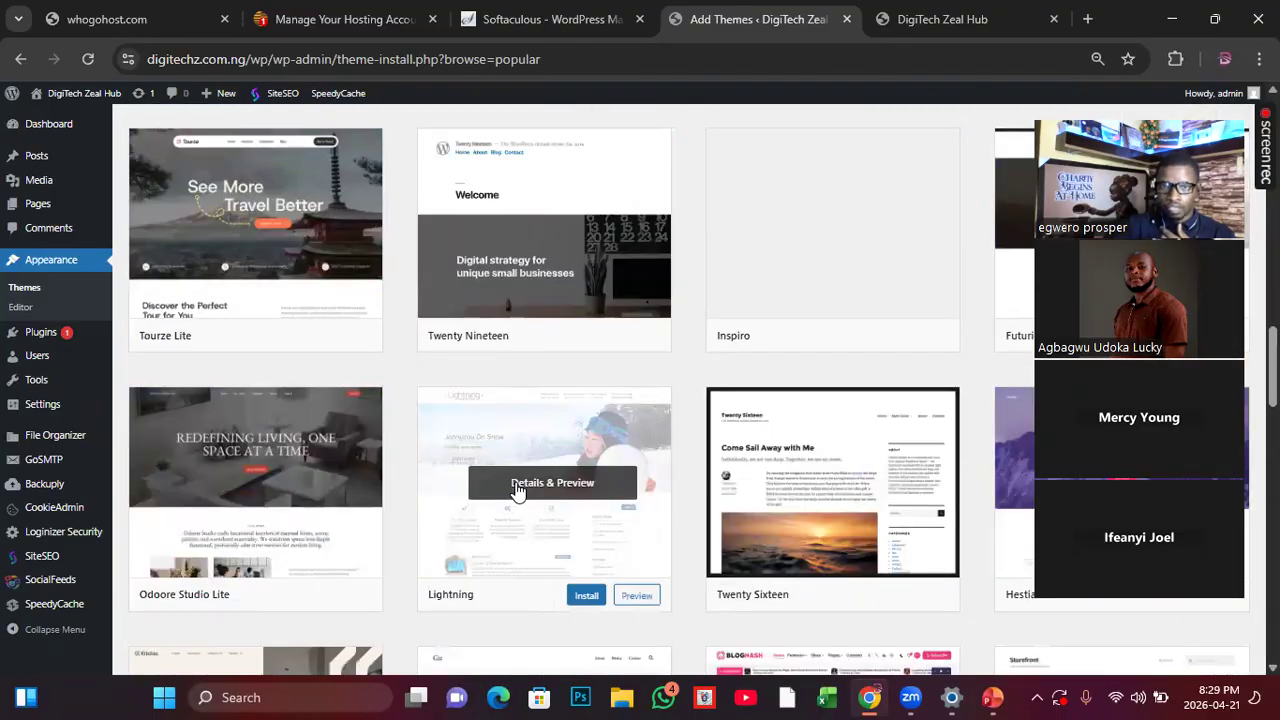
scroll(517, 490, up, 9)
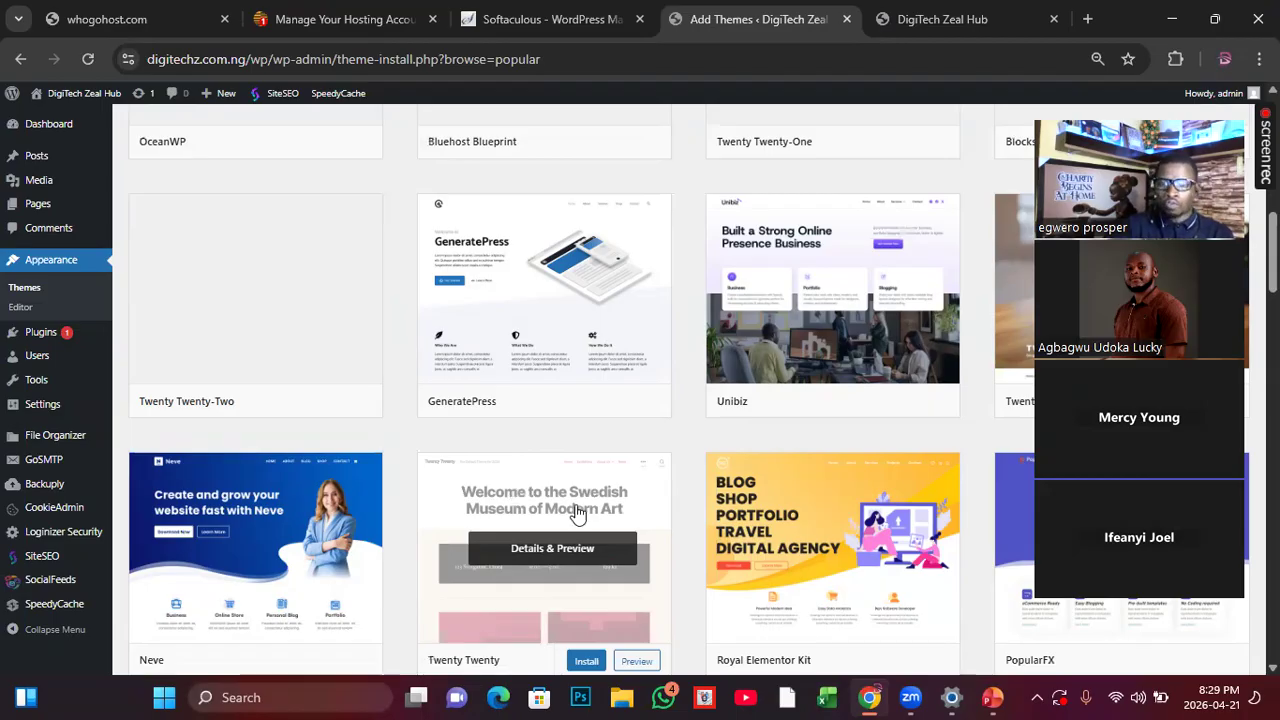
scroll(578, 513, down, 1)
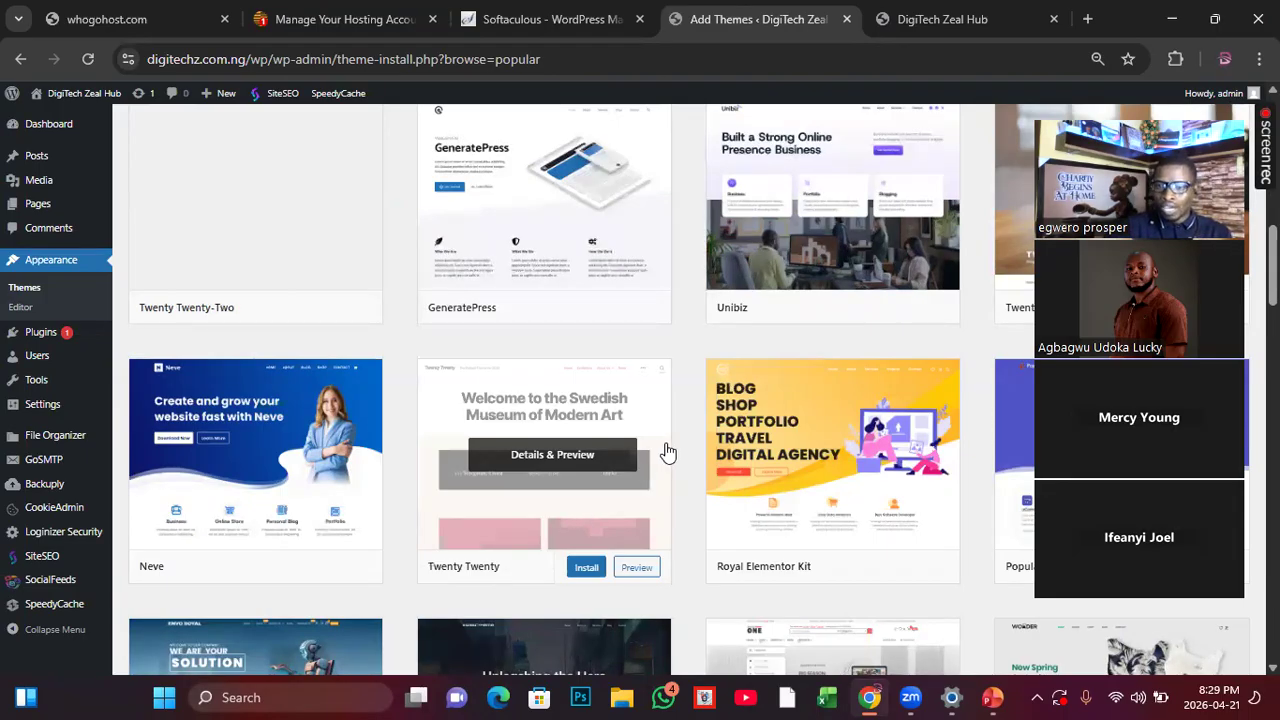
Step: Return to the start of the popular themes list and move the meeting's video strip clear of the theme search
scroll(668, 451, up, 1)
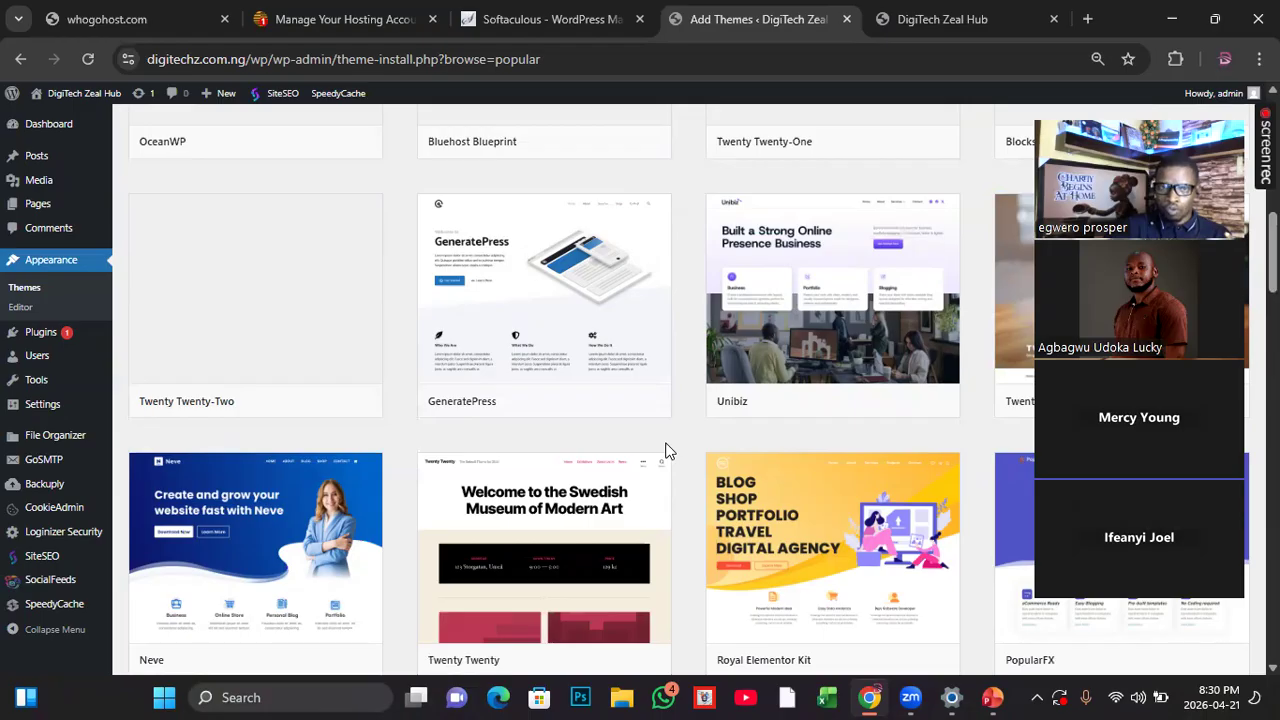
scroll(668, 452, up, 3)
scroll(668, 452, up, 1)
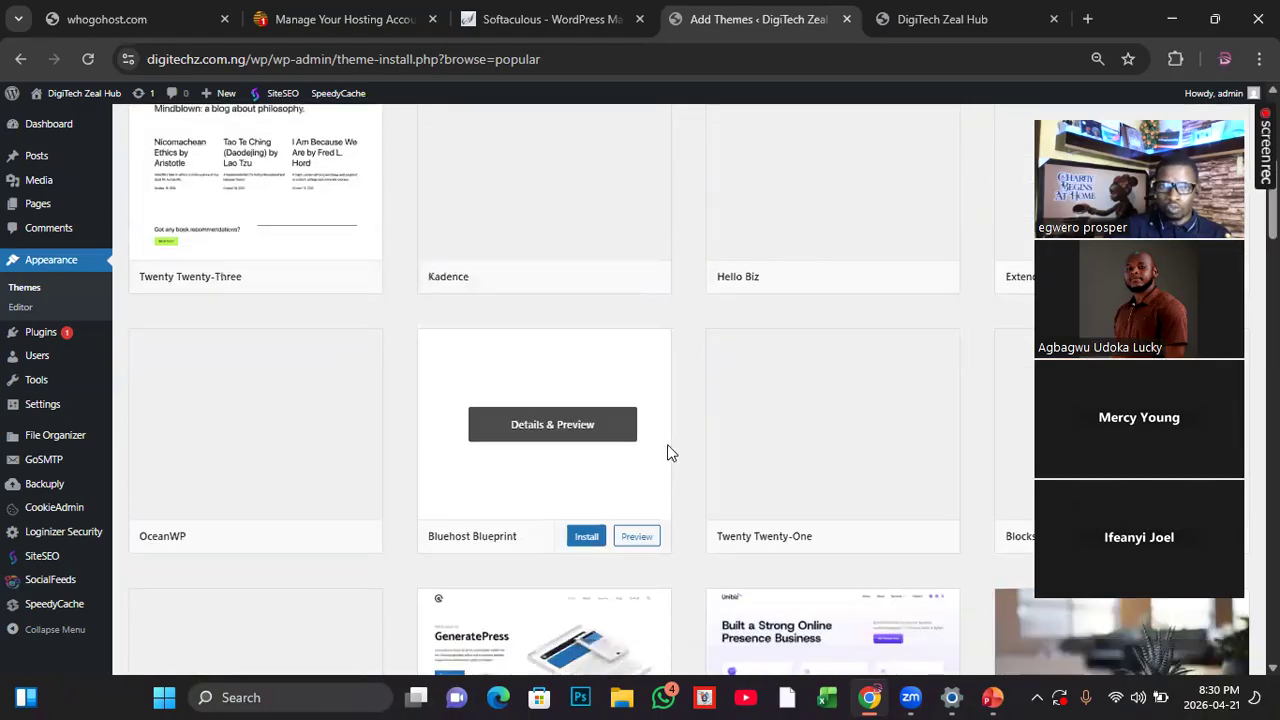
scroll(668, 451, down, 1)
scroll(670, 424, up, 3)
scroll(670, 424, up, 3)
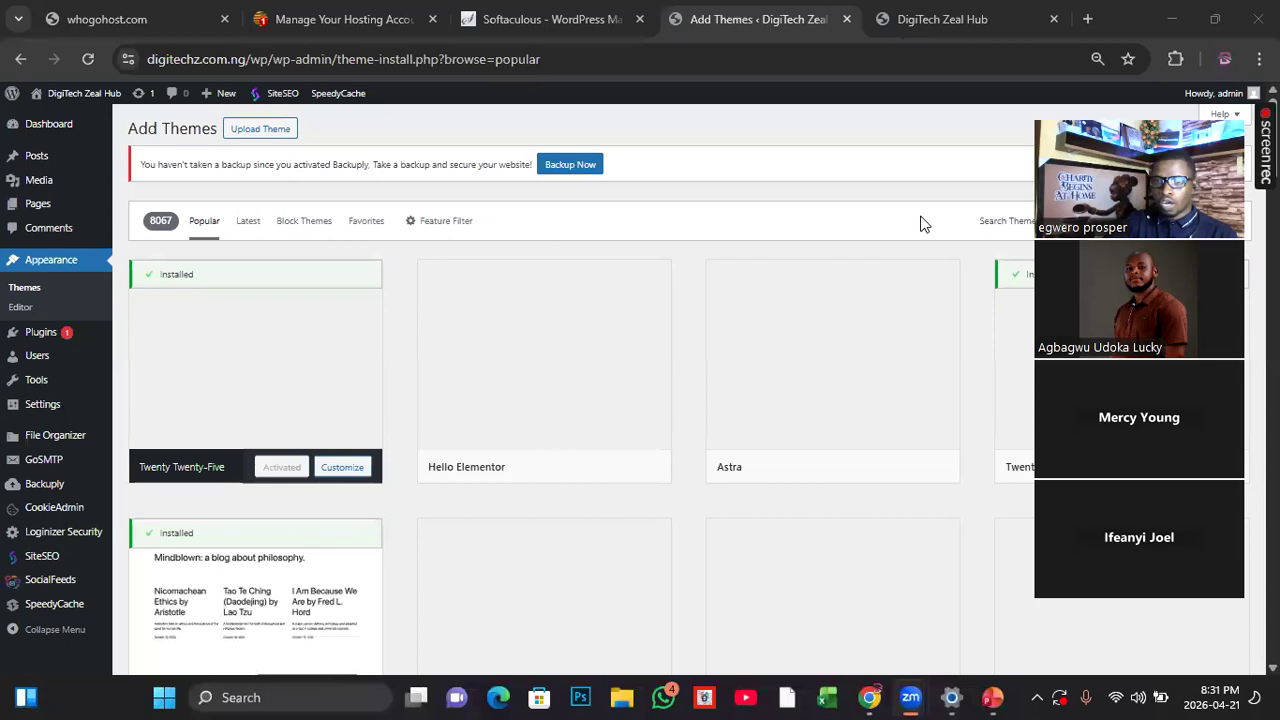
drag(1100, 150, 820, 570)
Step: Examine the popular themes again, from Twenty Twenty-Five and Astra down to GeneratePress, Unibiz and Twenty Seventeen
scroll(757, 414, down, 1)
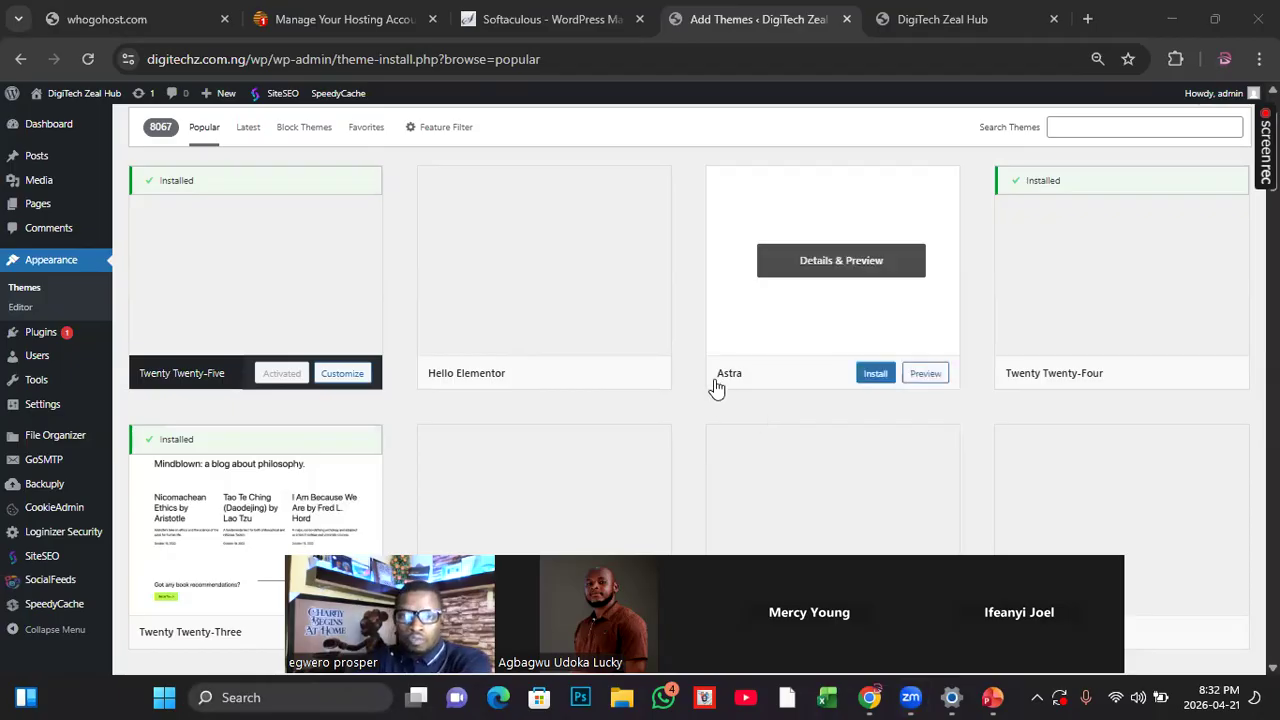
scroll(715, 395, up, 1)
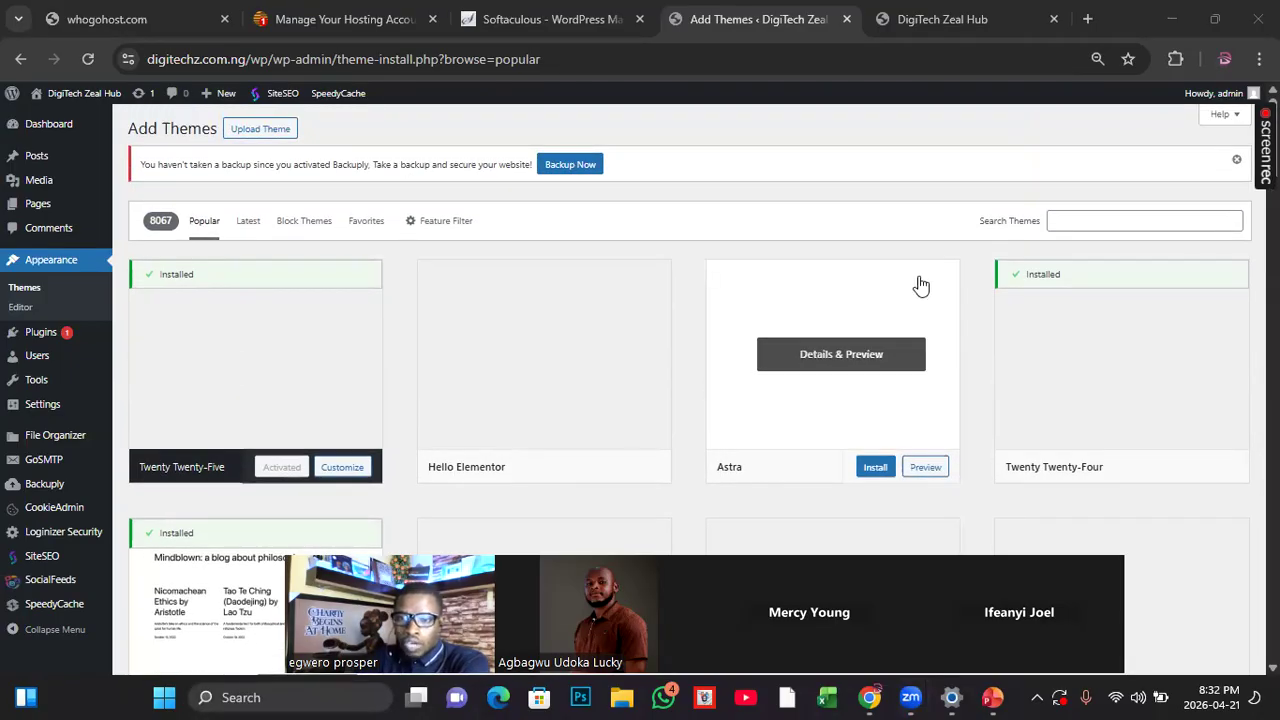
scroll(745, 457, down, 3)
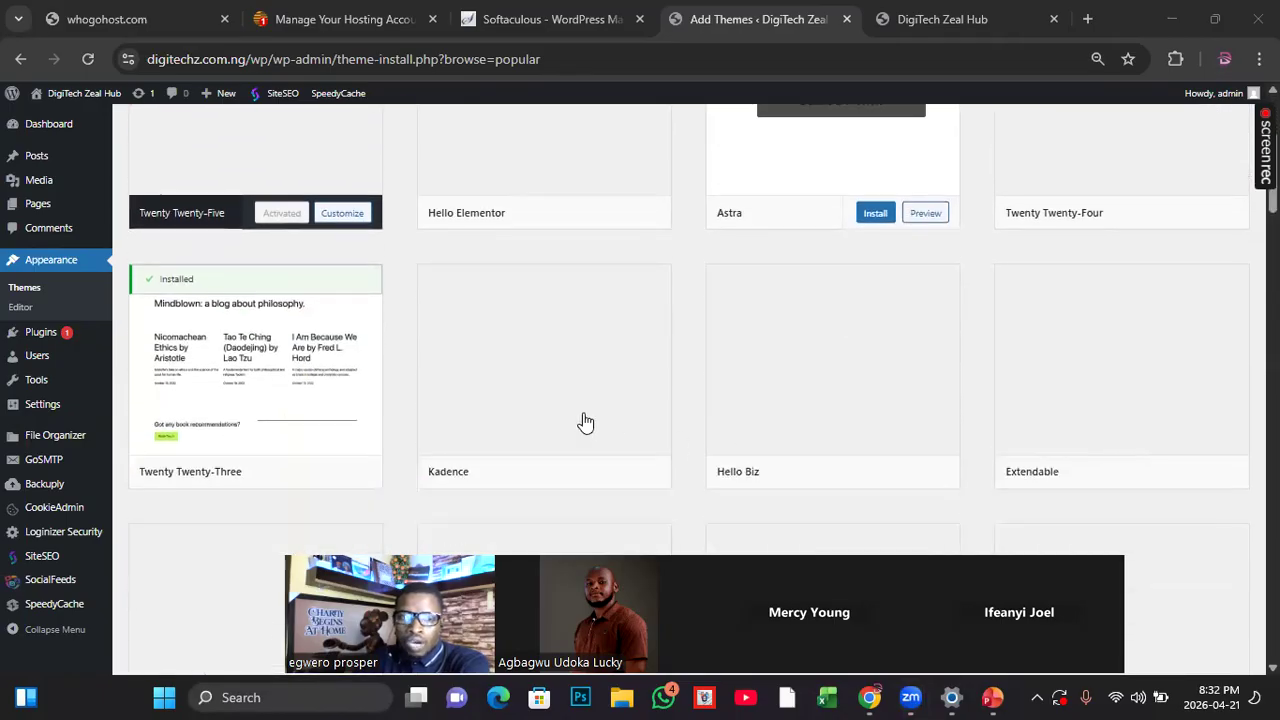
scroll(886, 466, down, 1)
scroll(837, 463, up, 1)
scroll(810, 452, down, 1)
scroll(805, 448, down, 2)
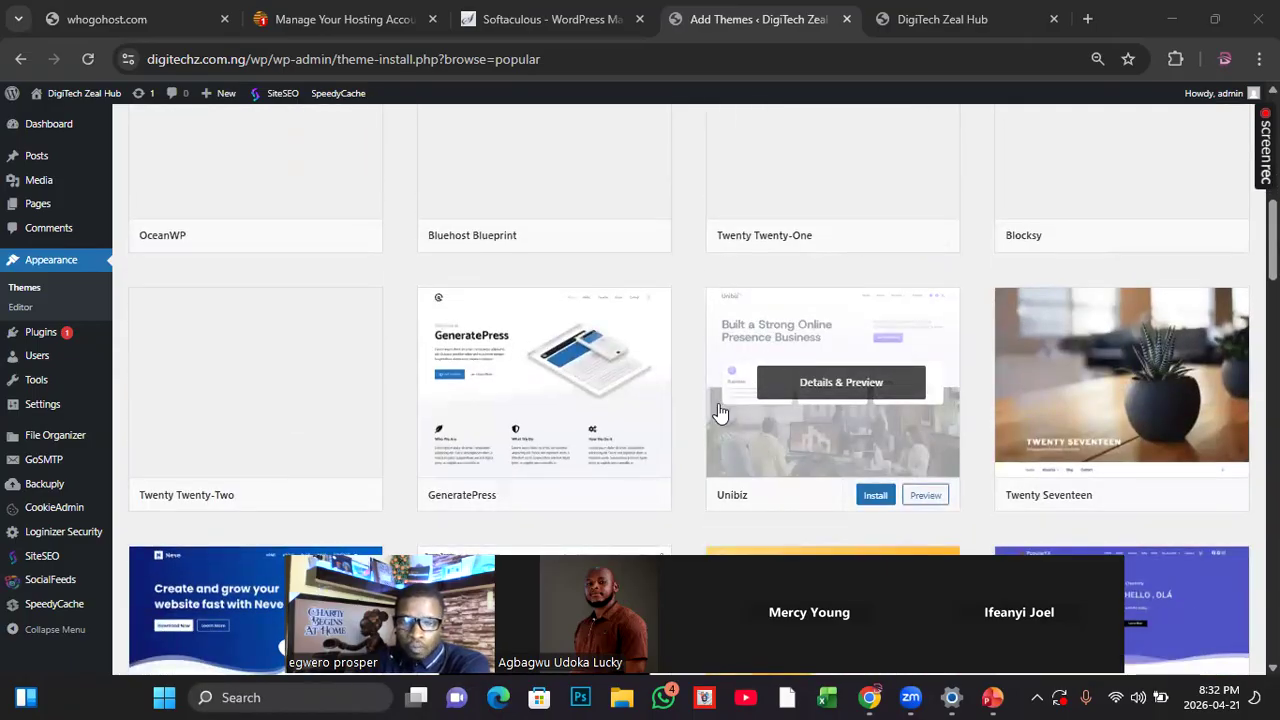
scroll(720, 412, up, 8)
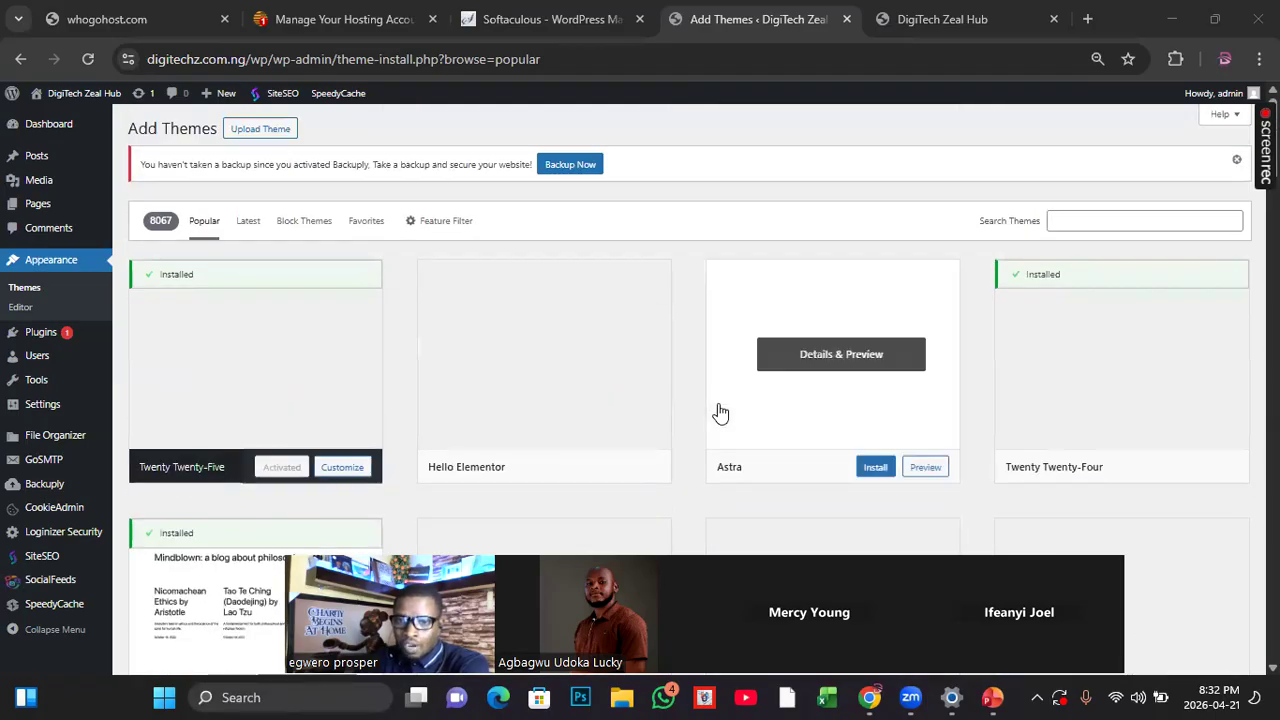
Step: Search the available themes for "astra" and look through the matching themes
click(1073, 222)
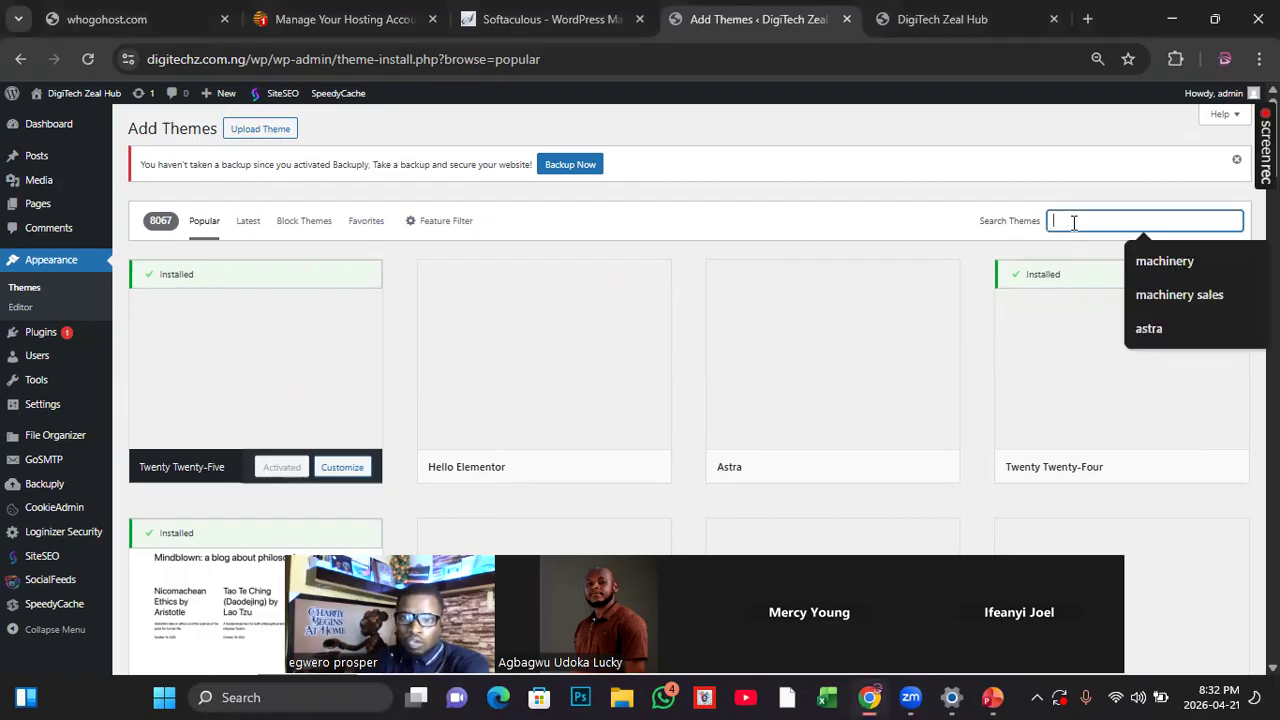
click(1139, 332)
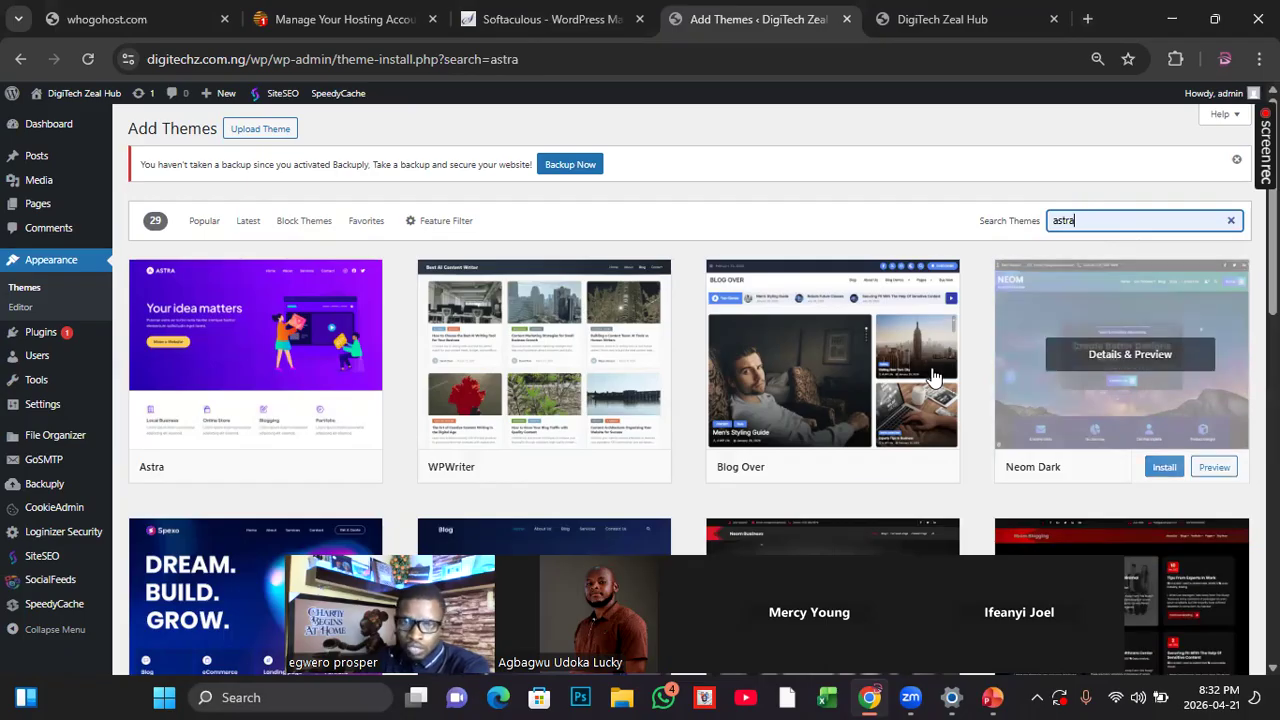
scroll(873, 381, down, 3)
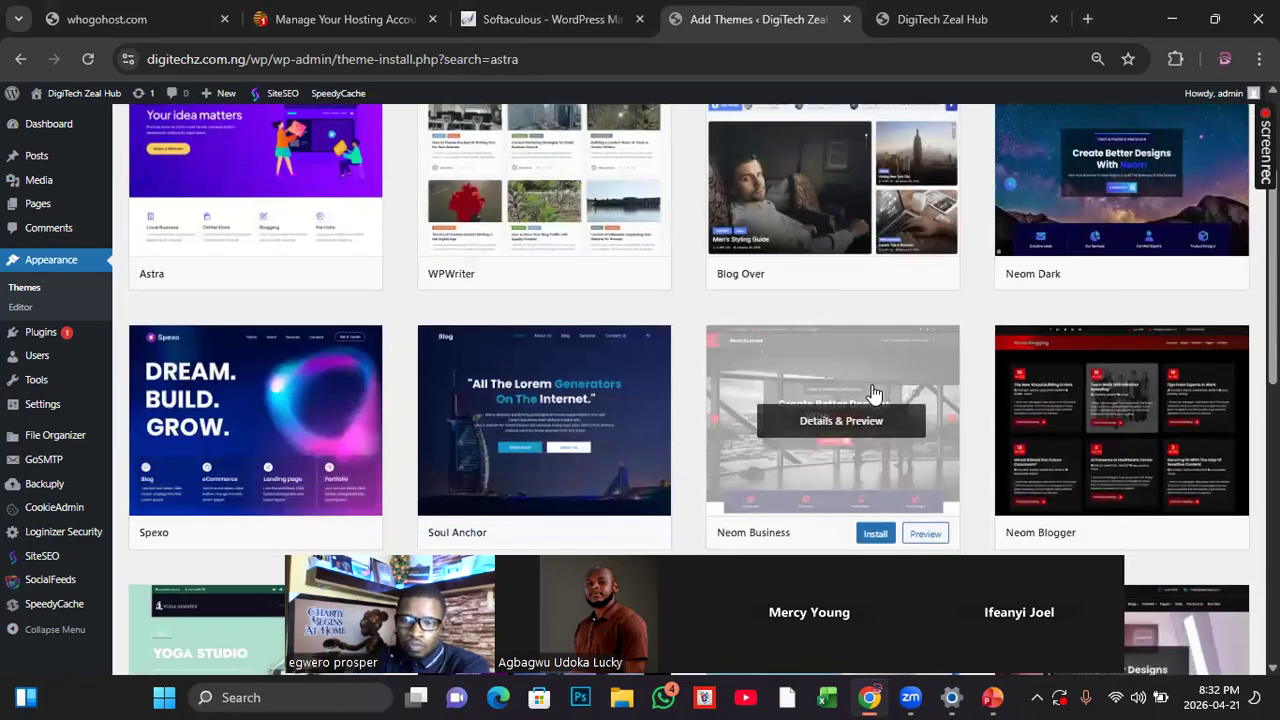
scroll(873, 395, down, 2)
scroll(873, 395, up, 6)
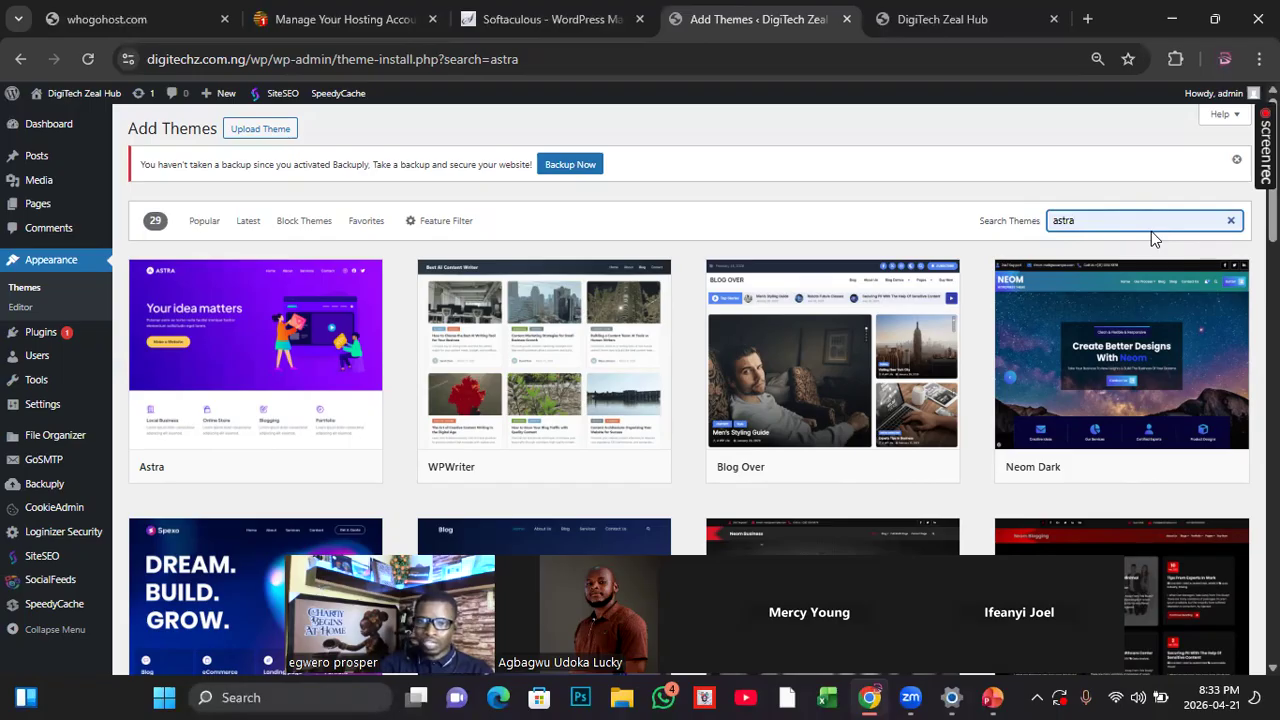
Step: Replace the theme search term with "ecommerce" and view the matching store themes
key(BackSpace)
key(BackSpace)
key(BackSpace)
key(BackSpace)
key(BackSpace)
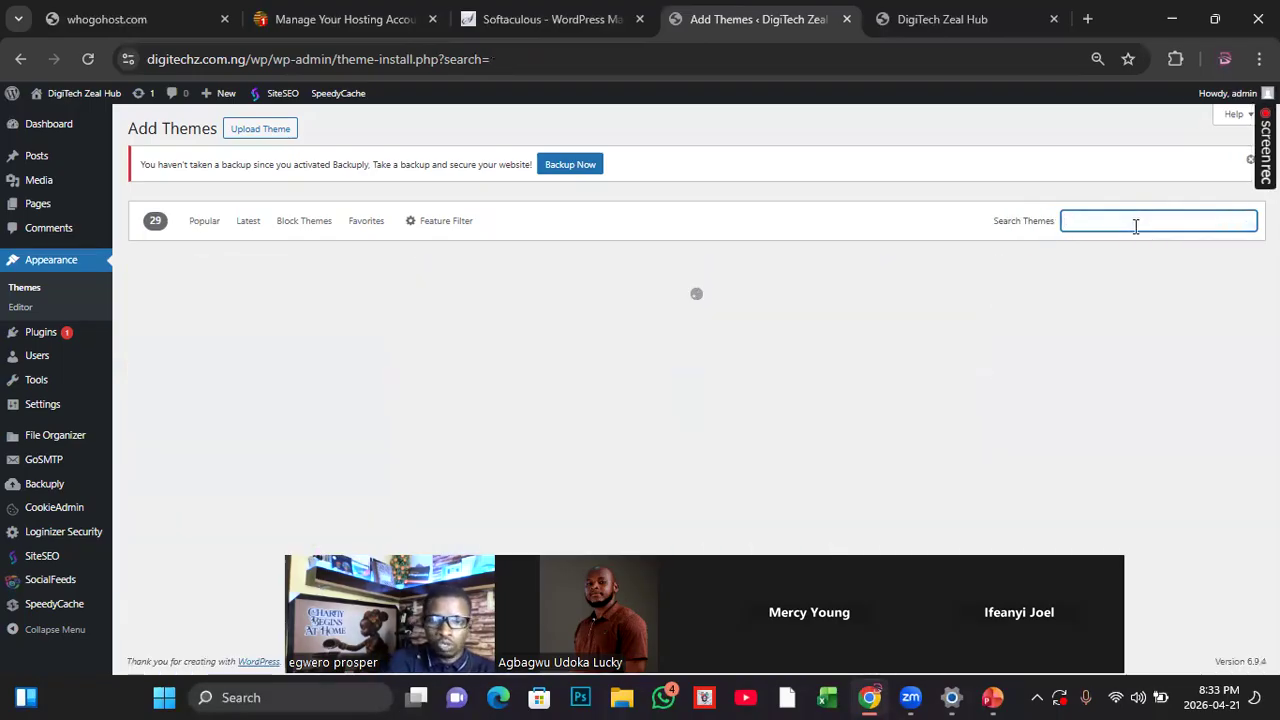
text(e)
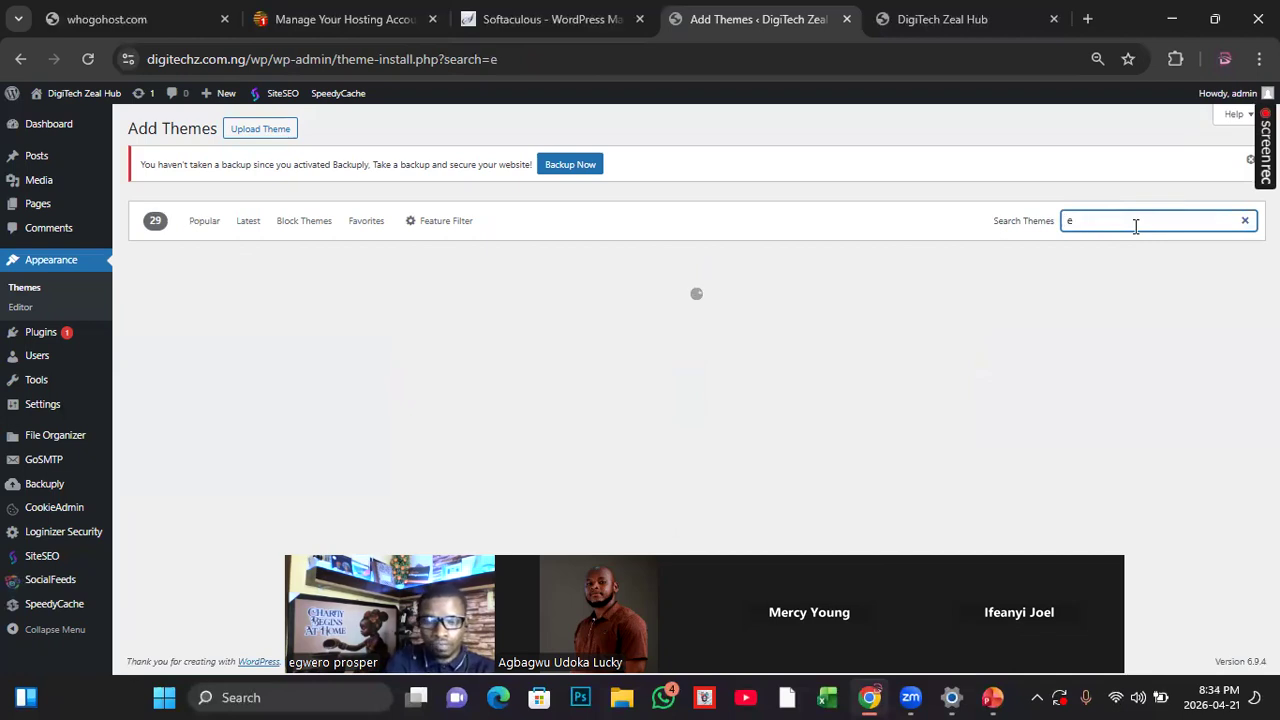
text(co)
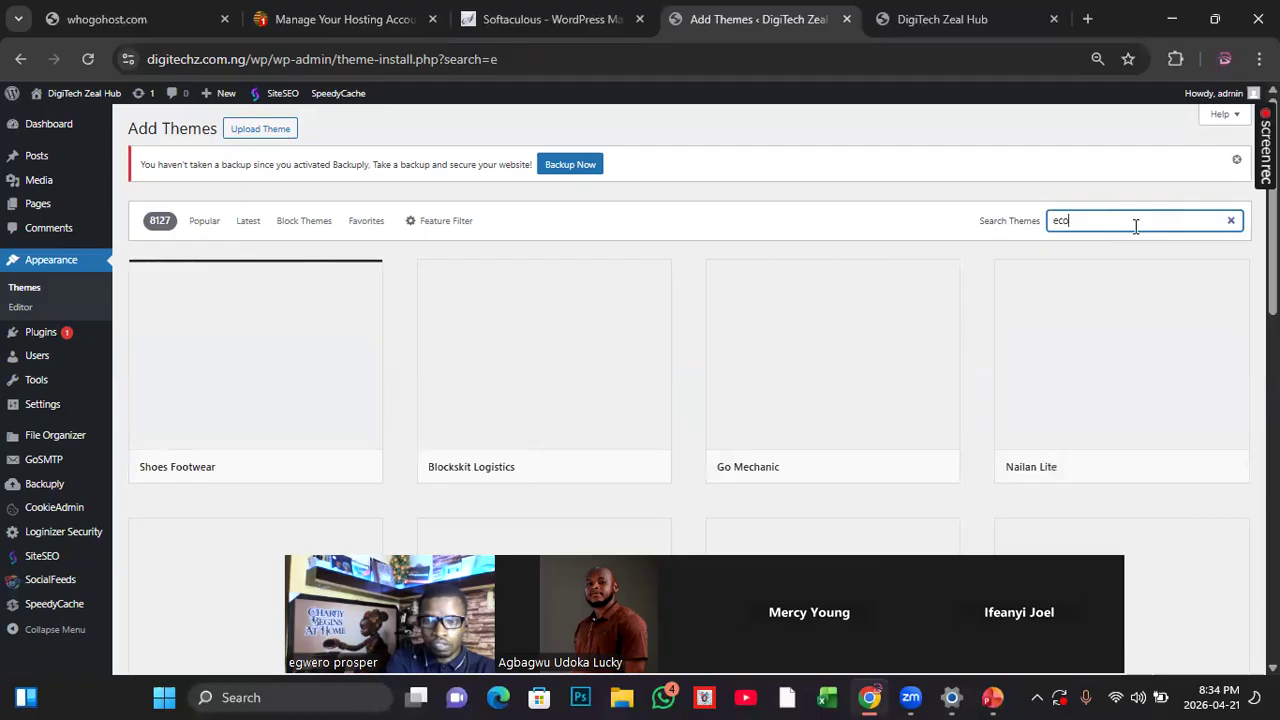
text(mmerce)
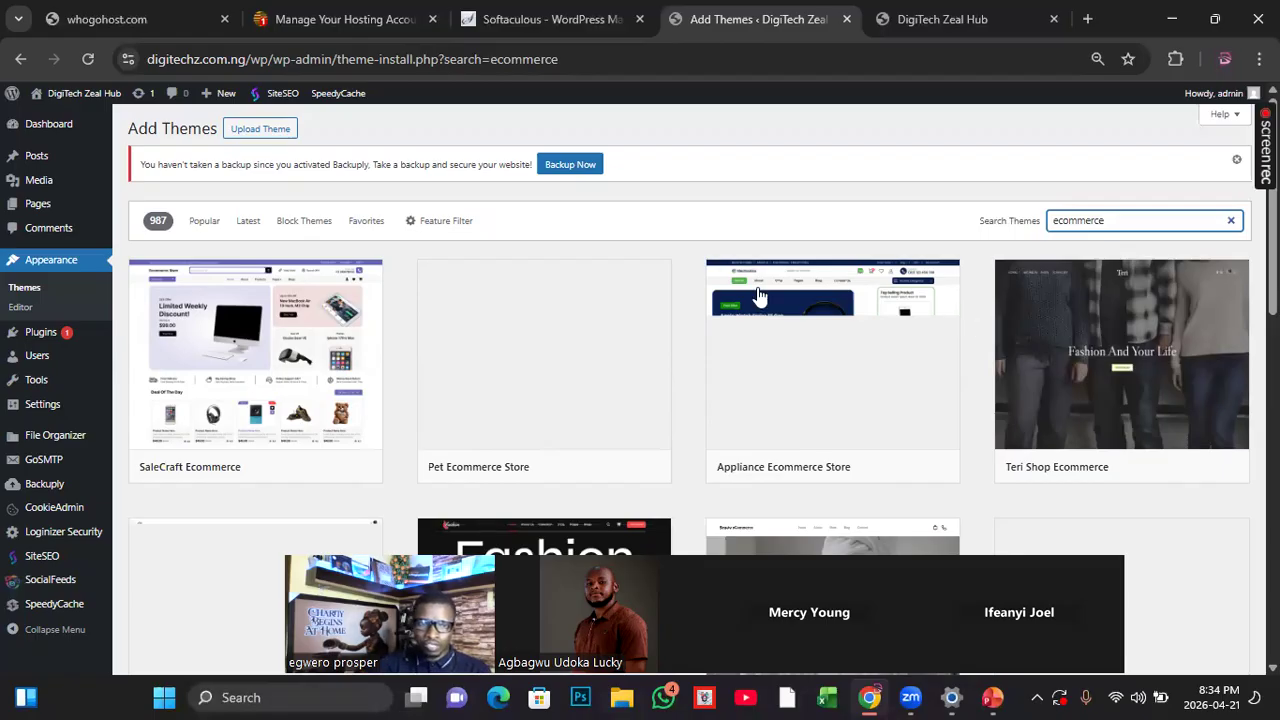
mouse_move(262, 428)
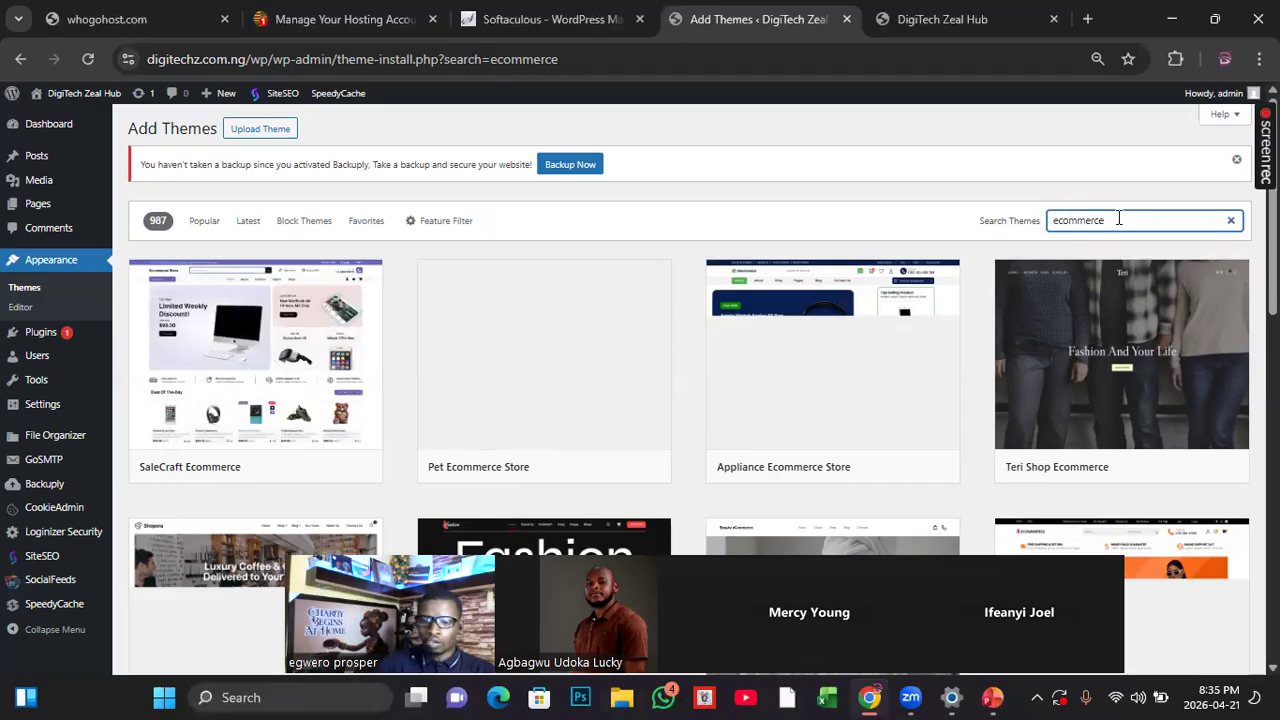
Step: Try to change the theme search term from "ecommerce" back to "astra"
key(BackSpace)
key(BackSpace)
key(BackSpace)
key(BackSpace)
key(BackSpace)
key(BackSpace)
key(BackSpace)
key(BackSpace)
key(BackSpace)
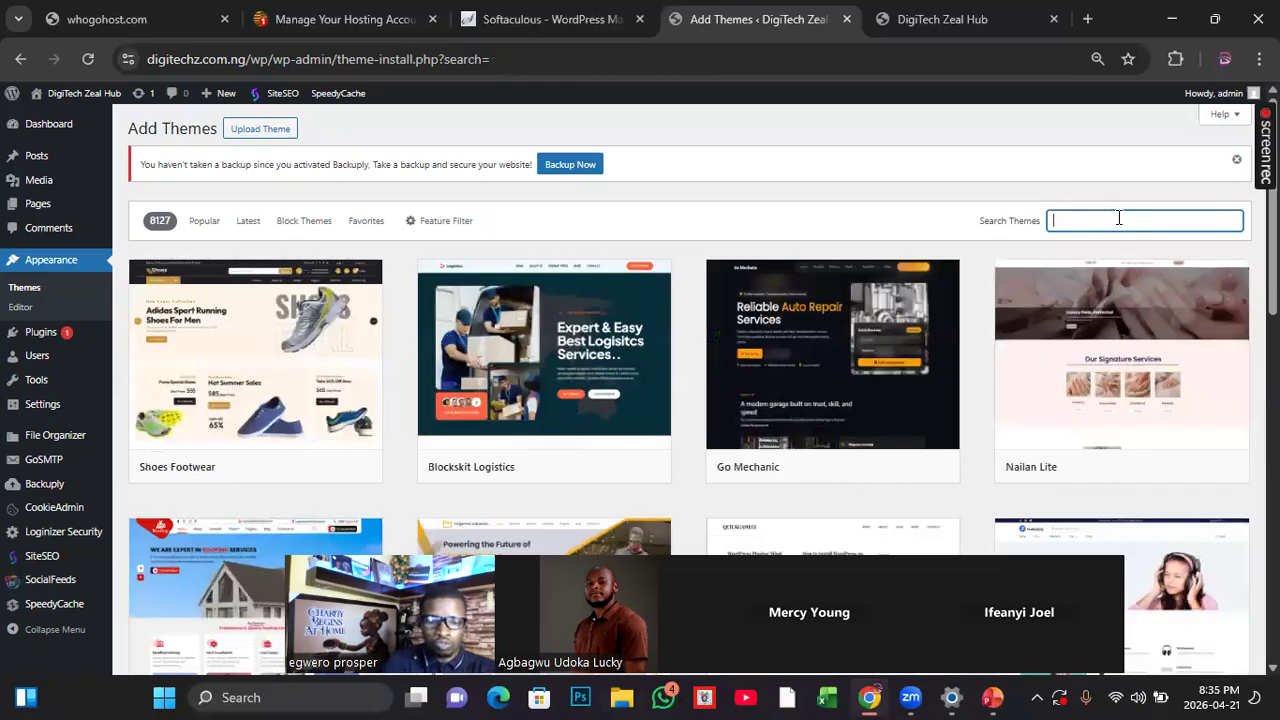
text(ast)
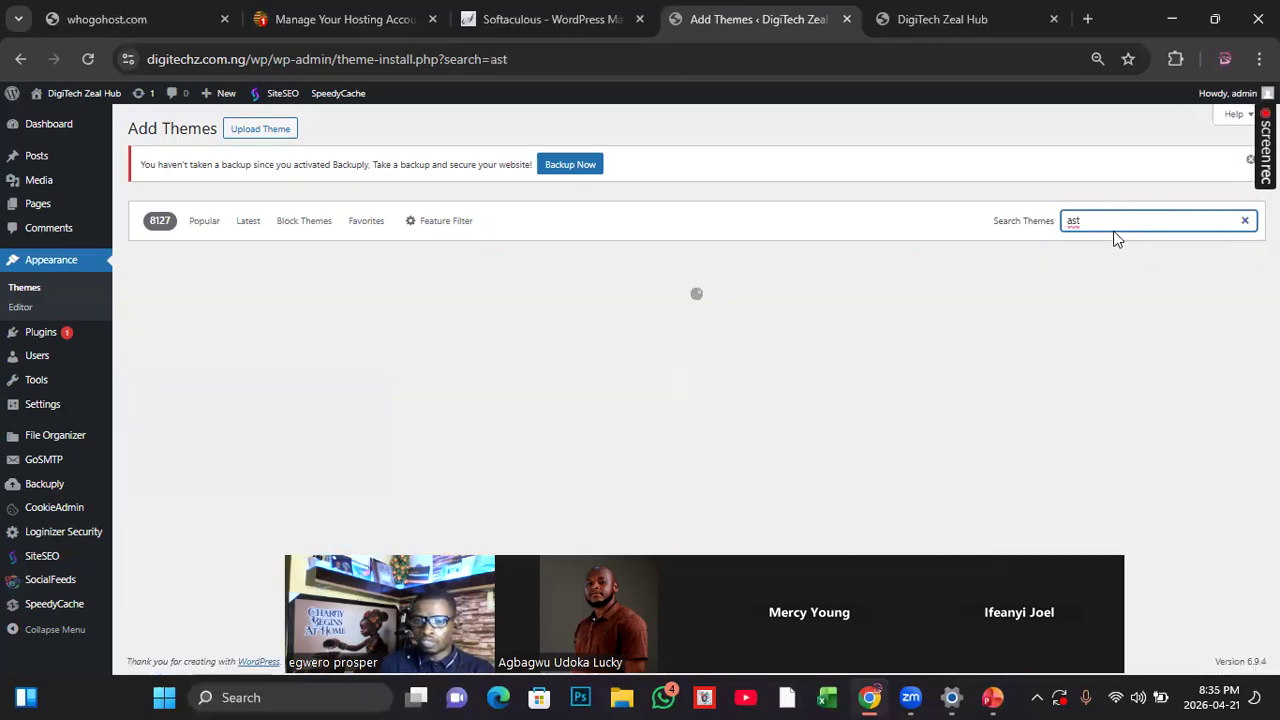
click(1111, 224)
key(BackSpace)
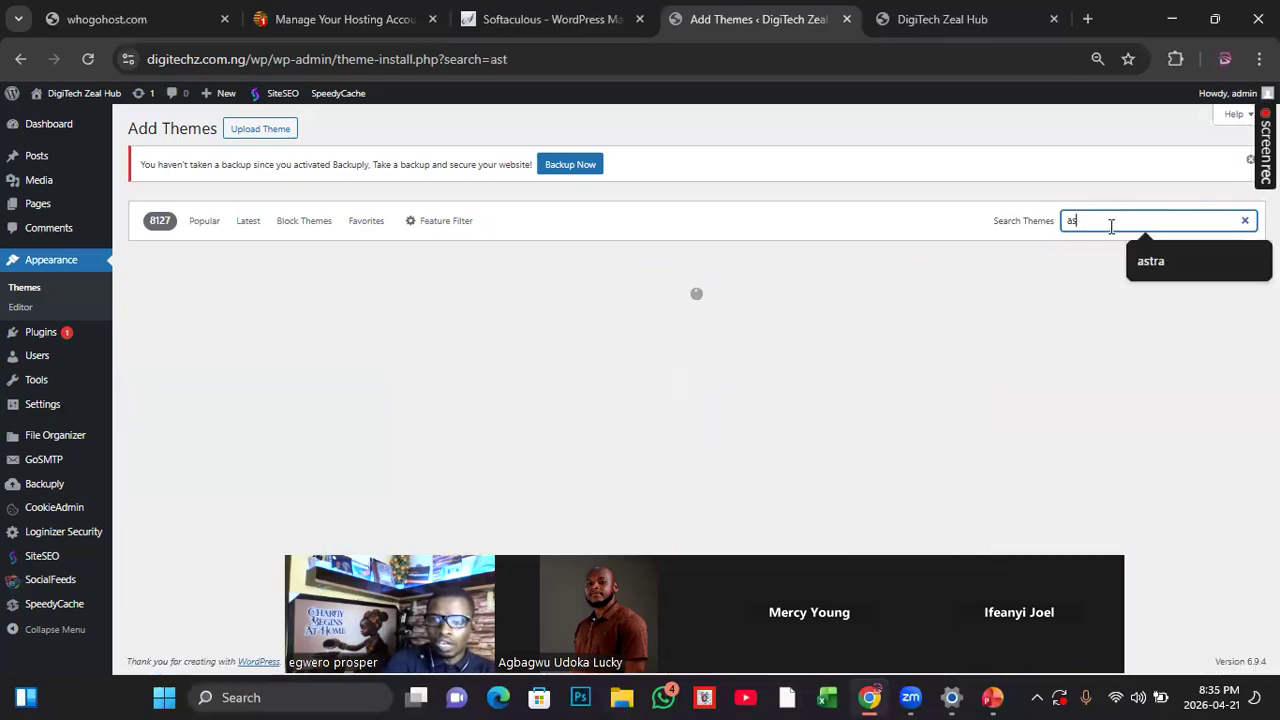
text(tr)
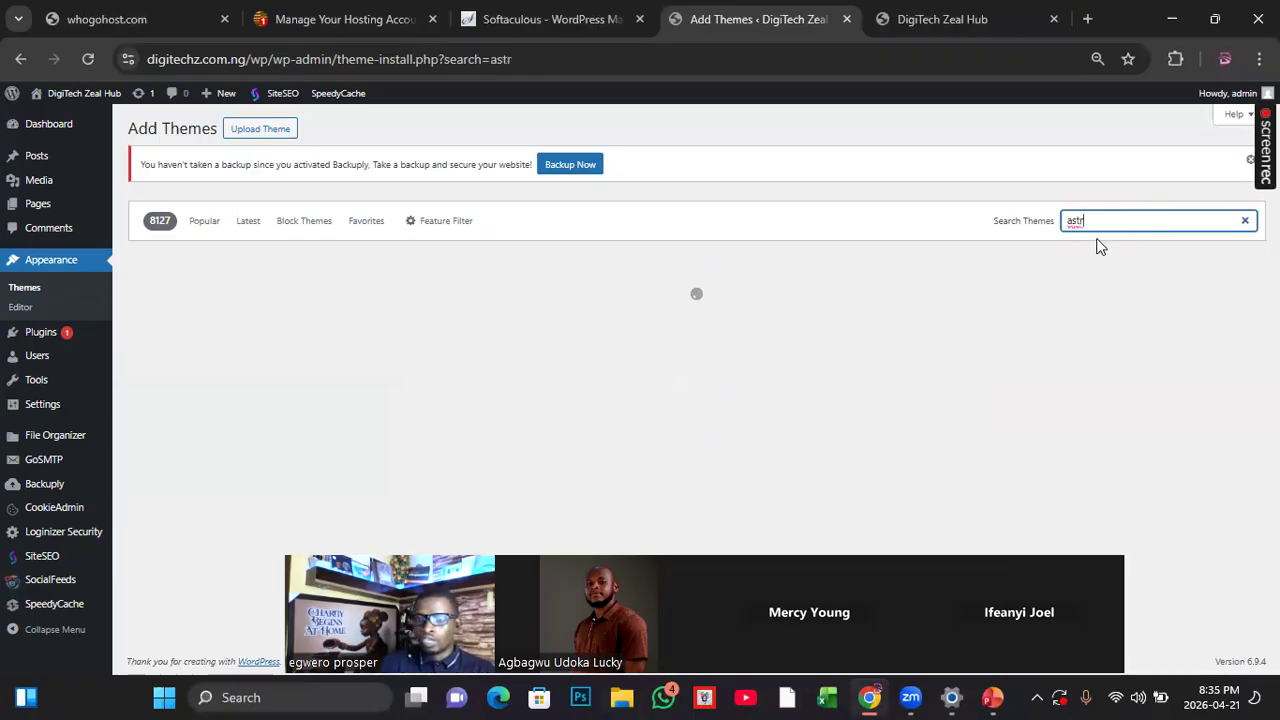
text(a)
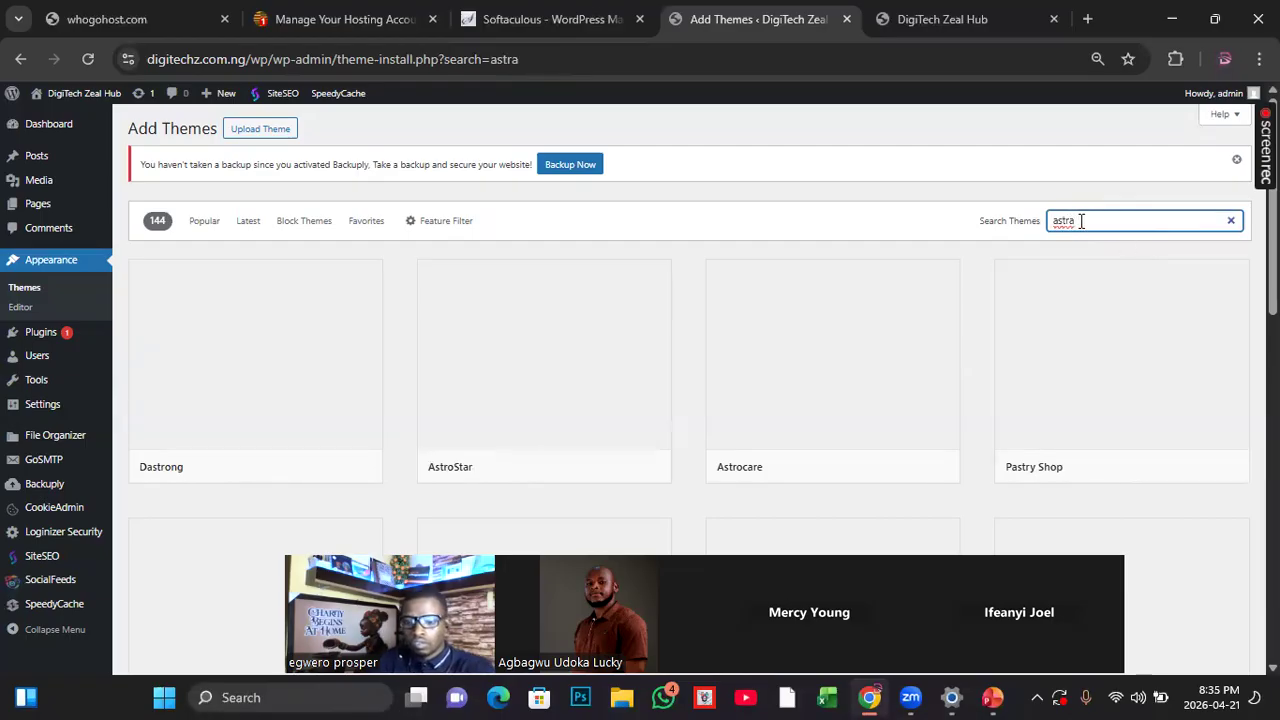
key(BackSpace)
key(BackSpace)
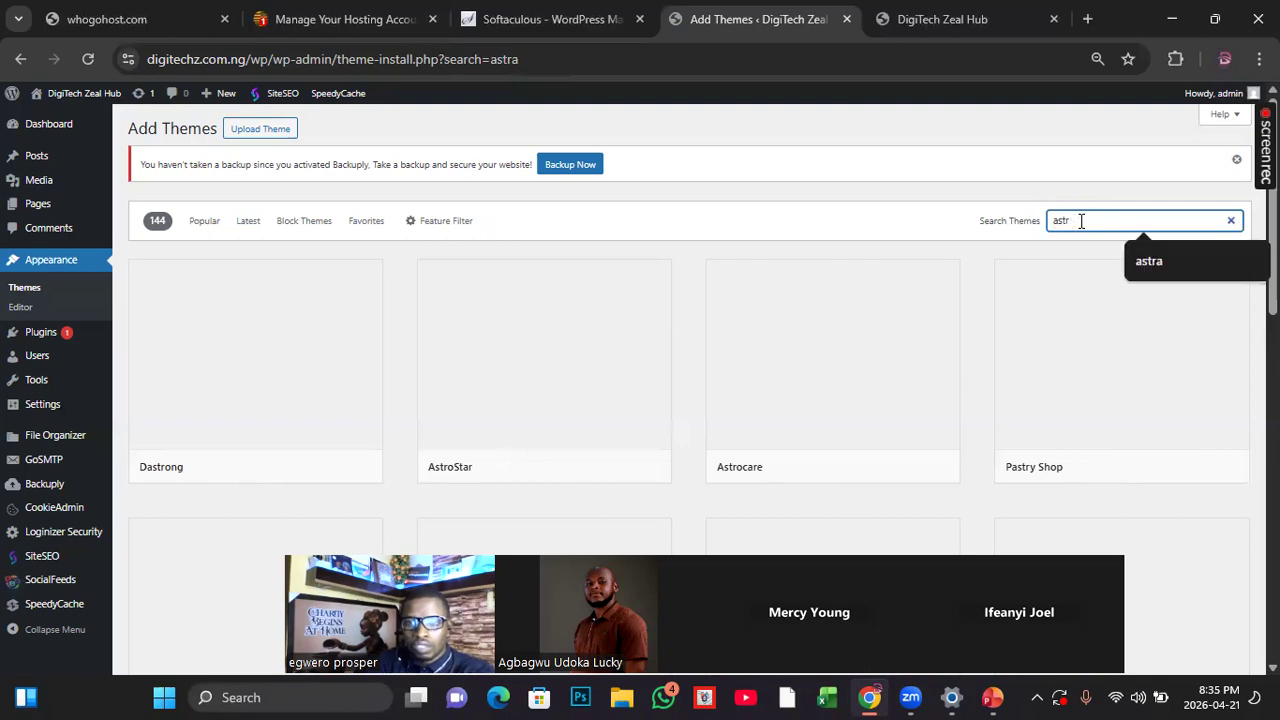
click(1171, 263)
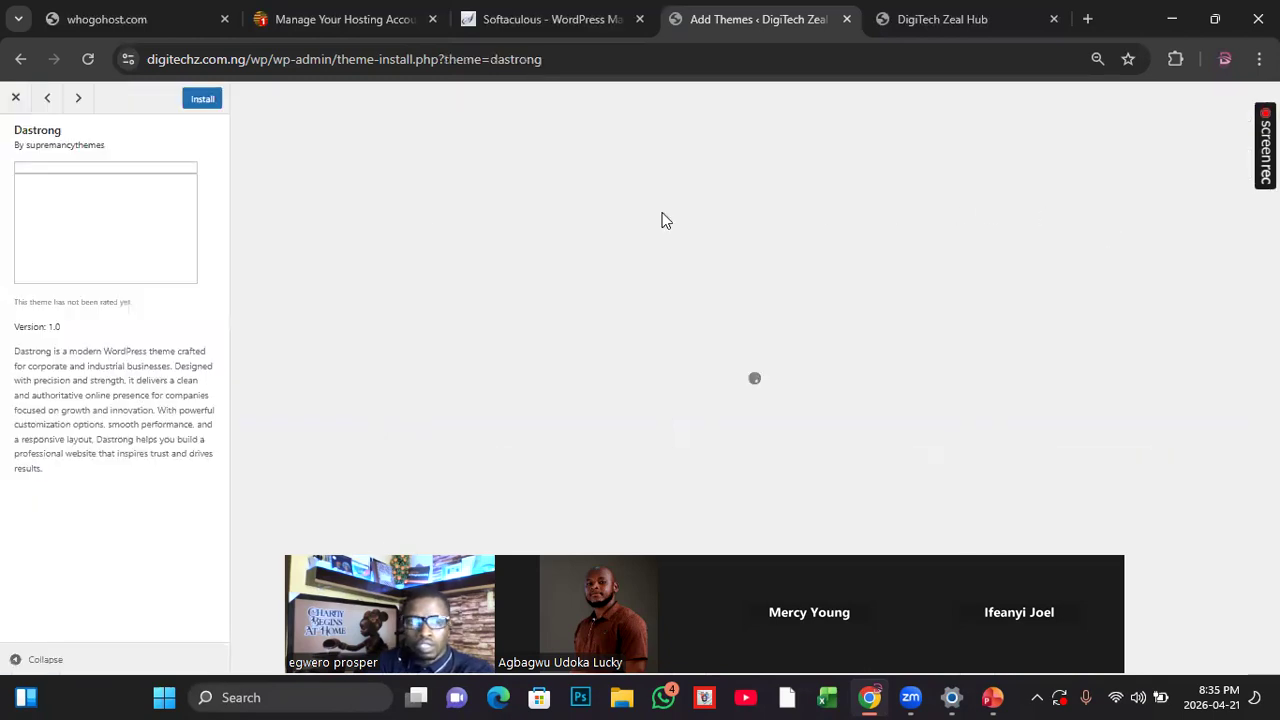
Step: Leave the Dastrong theme preview, search the themes for "astra" again, and look through the matching themes
click(22, 60)
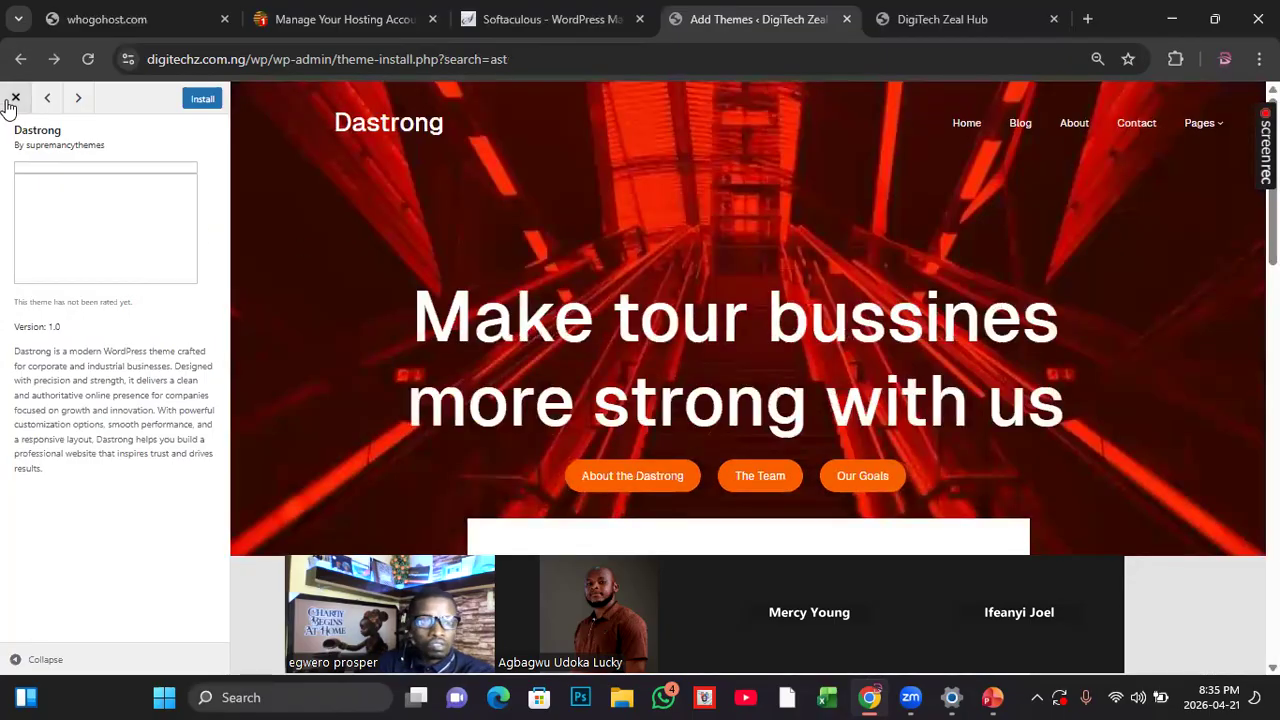
click(13, 103)
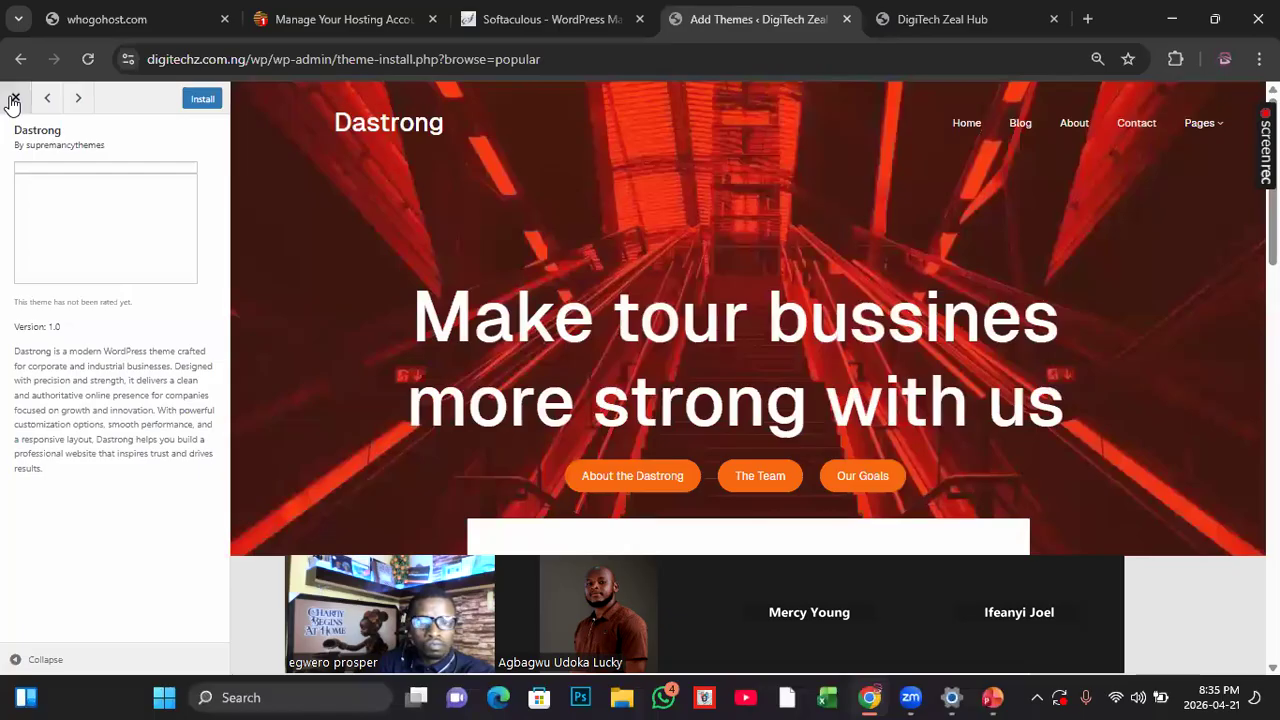
click(1094, 220)
click(1153, 263)
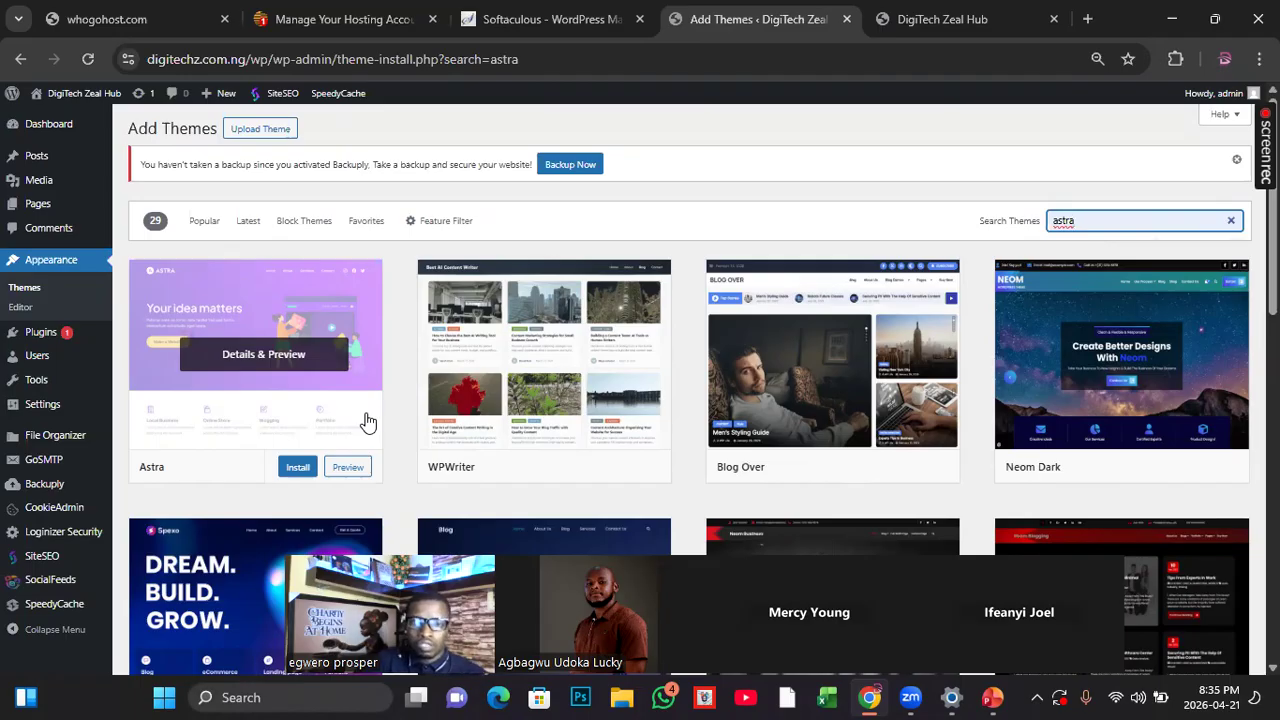
scroll(374, 433, down, 1)
scroll(371, 434, down, 3)
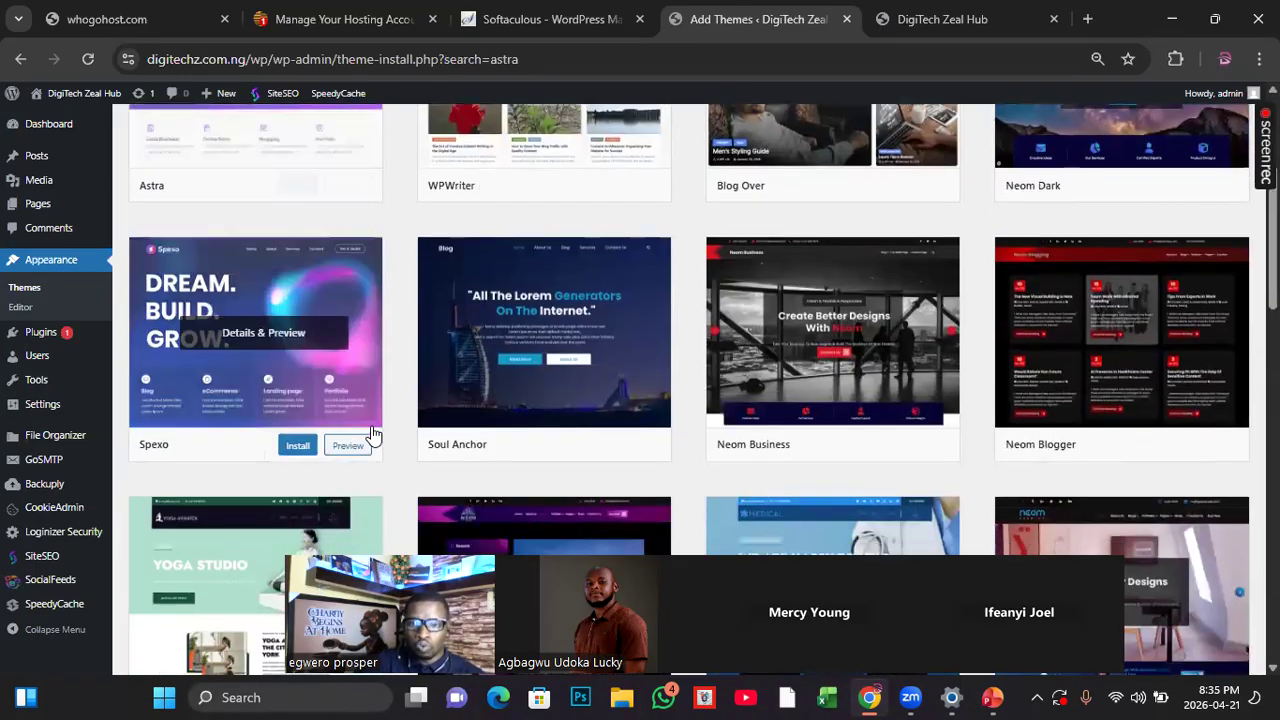
scroll(363, 434, up, 3)
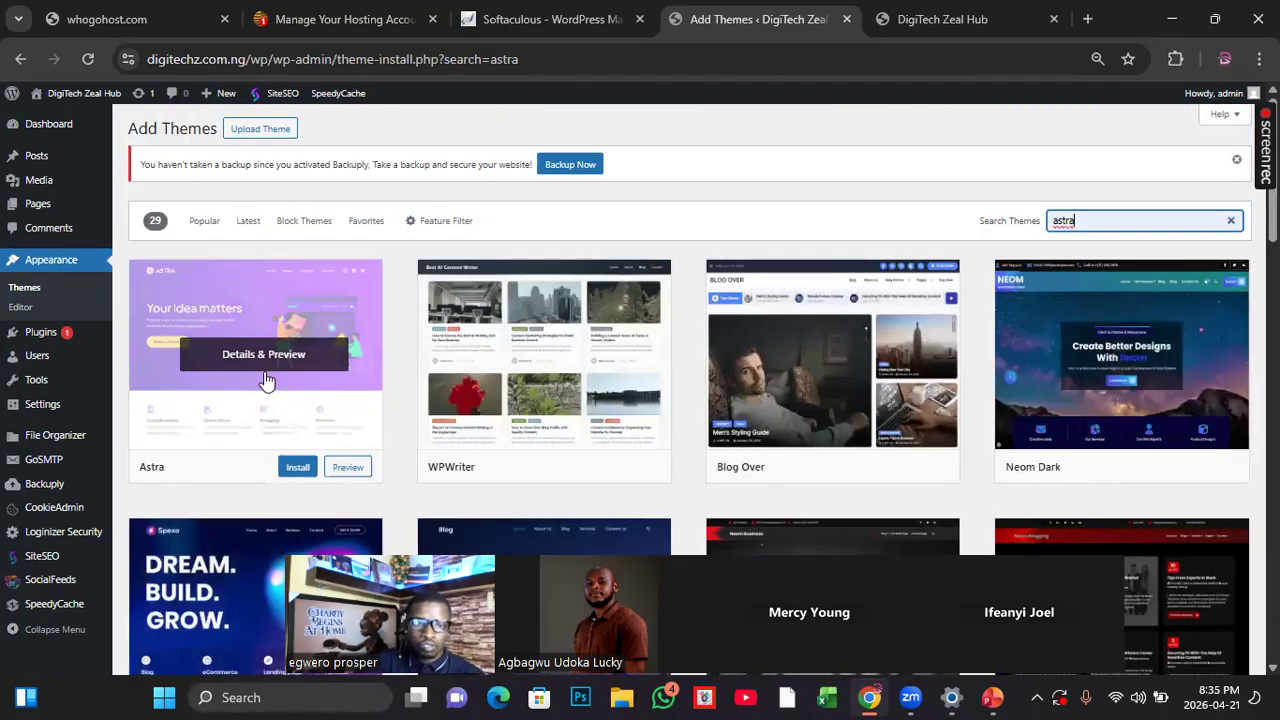
Step: Open the details and preview of the Astra theme and look over its demo page's services and team sections
click(250, 325)
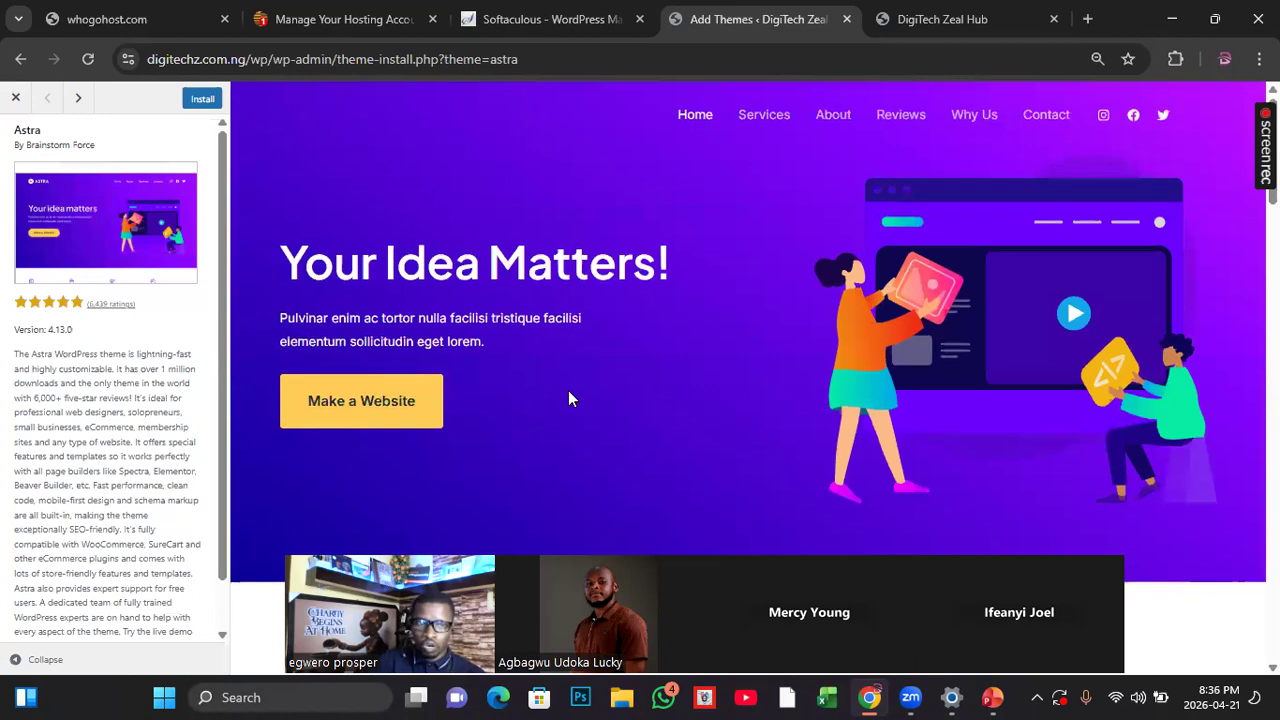
scroll(585, 375, down, 6)
scroll(588, 375, up, 3)
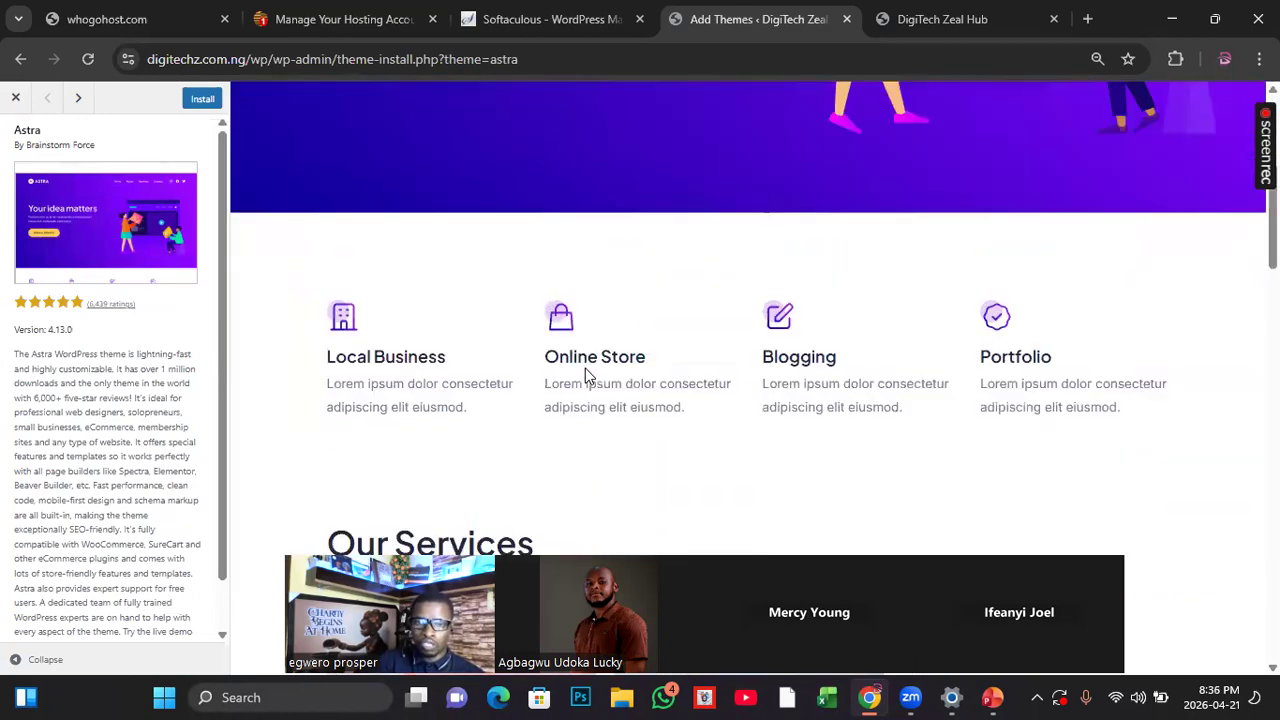
scroll(588, 374, down, 5)
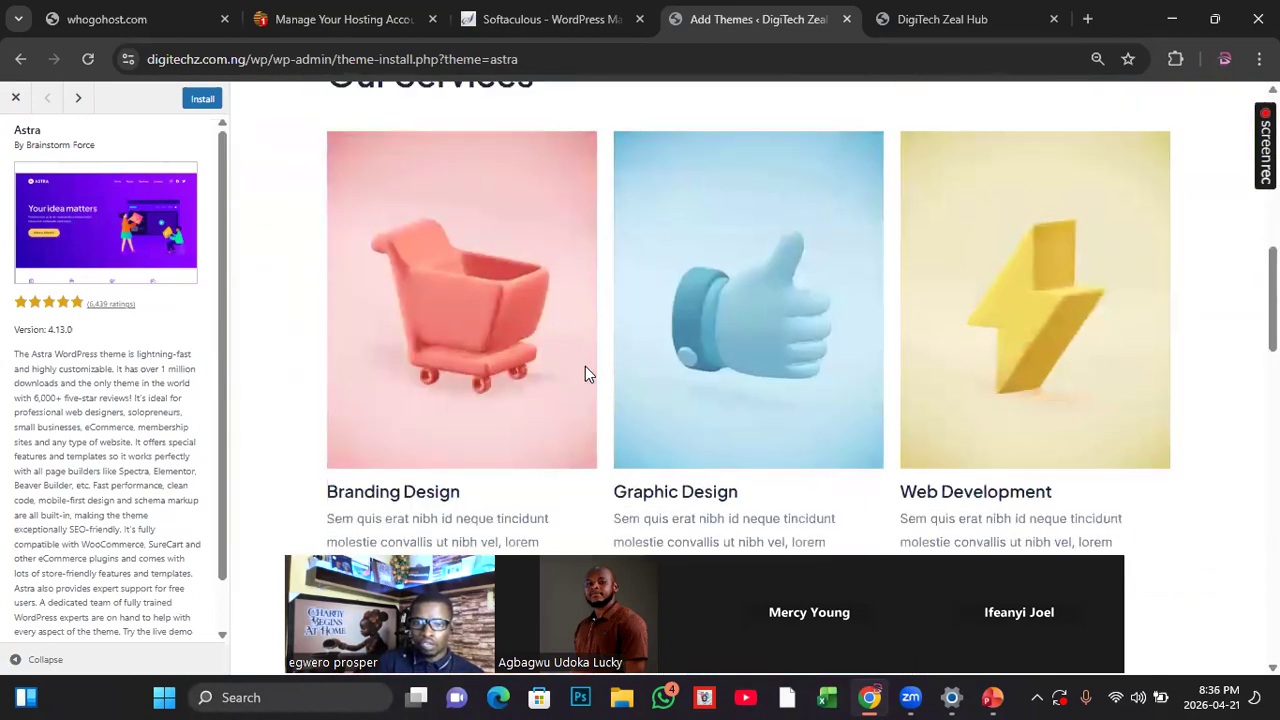
scroll(586, 368, down, 2)
scroll(585, 370, down, 6)
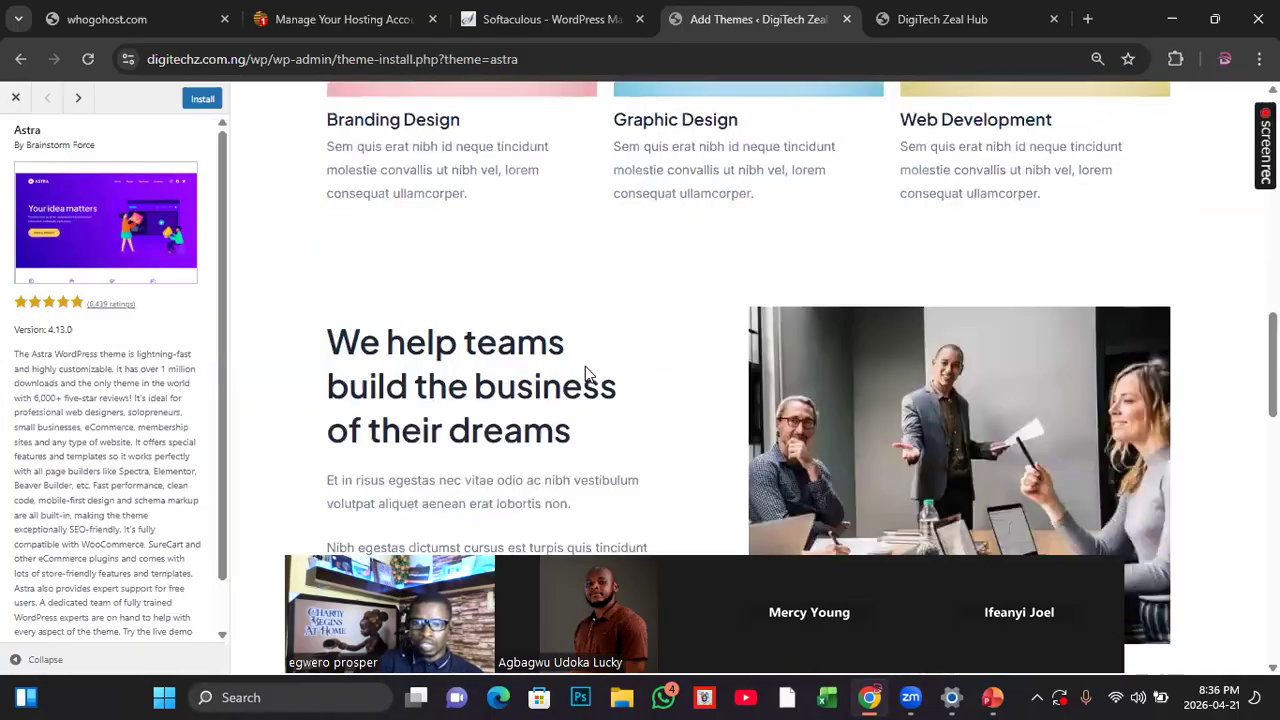
scroll(585, 370, up, 2)
scroll(585, 366, up, 6)
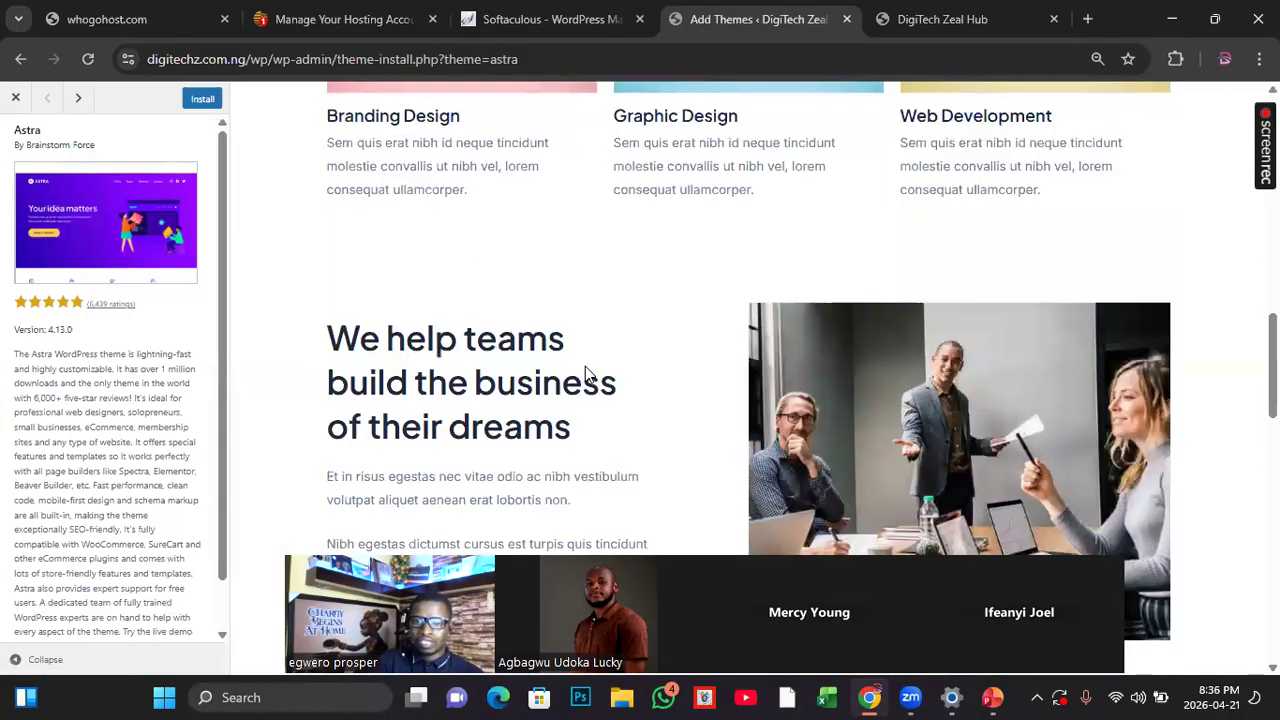
scroll(588, 367, up, 2)
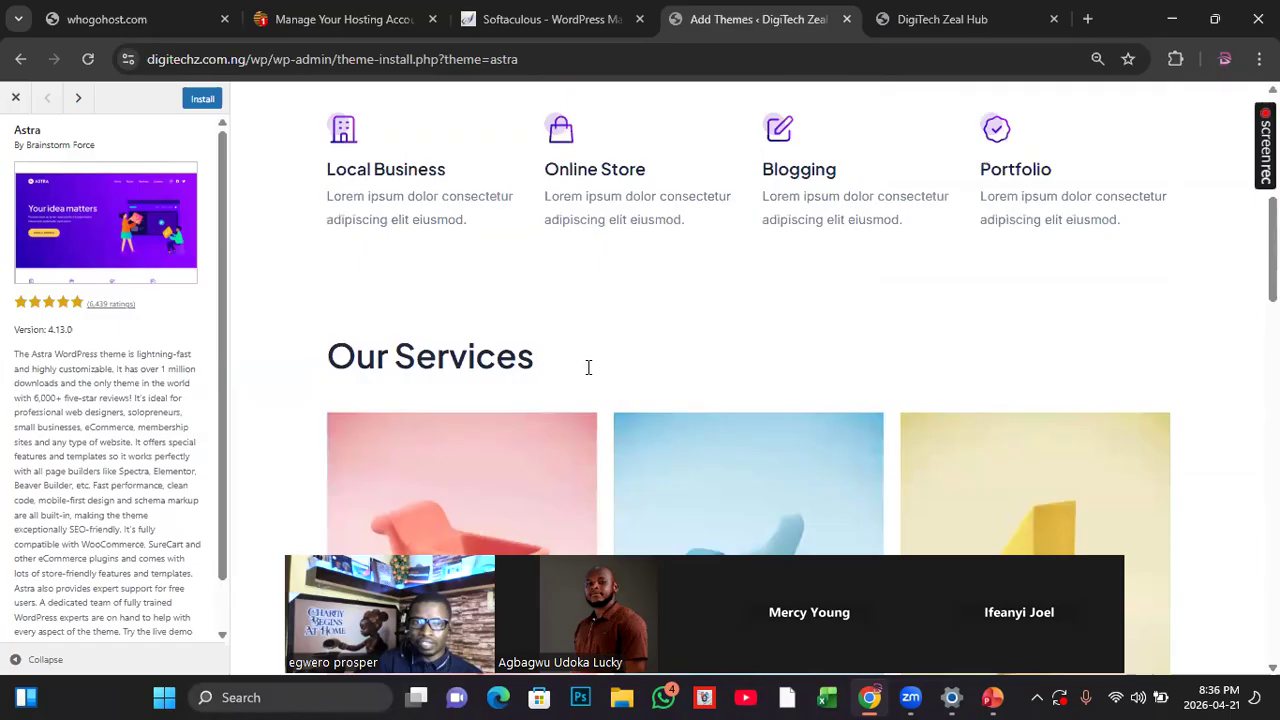
Step: Review the Astra demo page from its hero banner down to the services and team sections, along with the theme description
scroll(588, 367, up, 7)
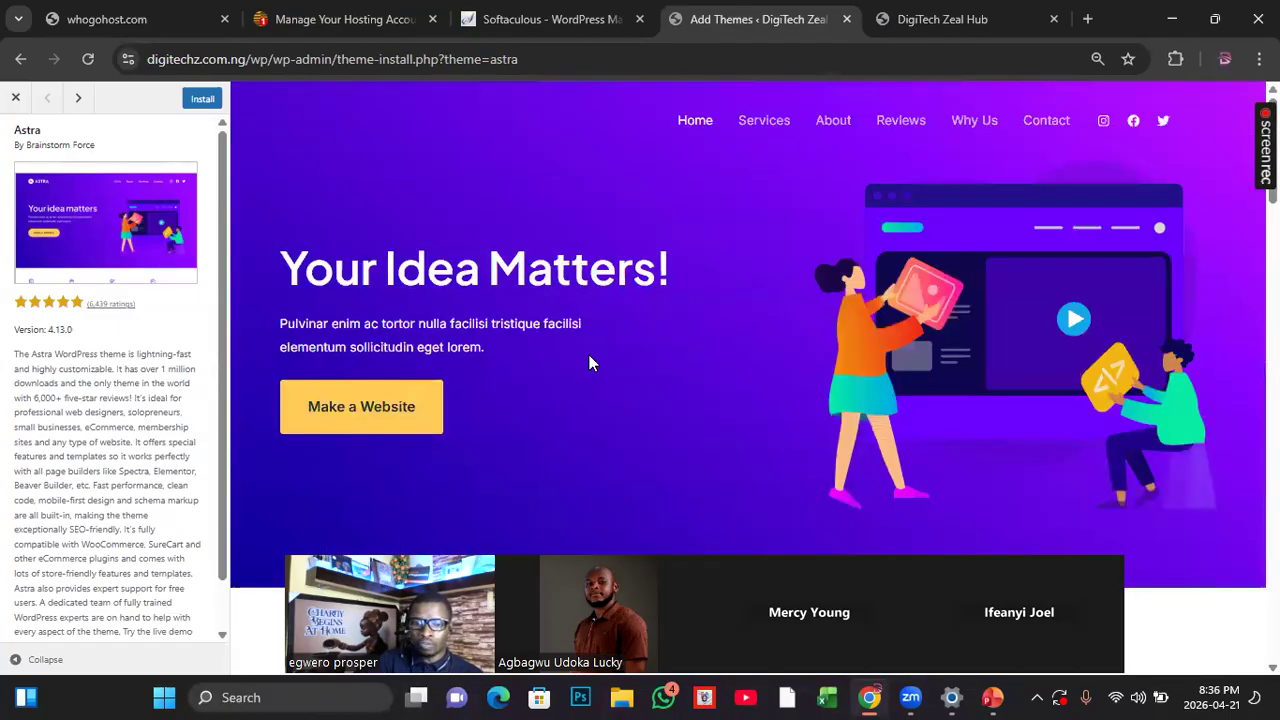
scroll(813, 395, down, 3)
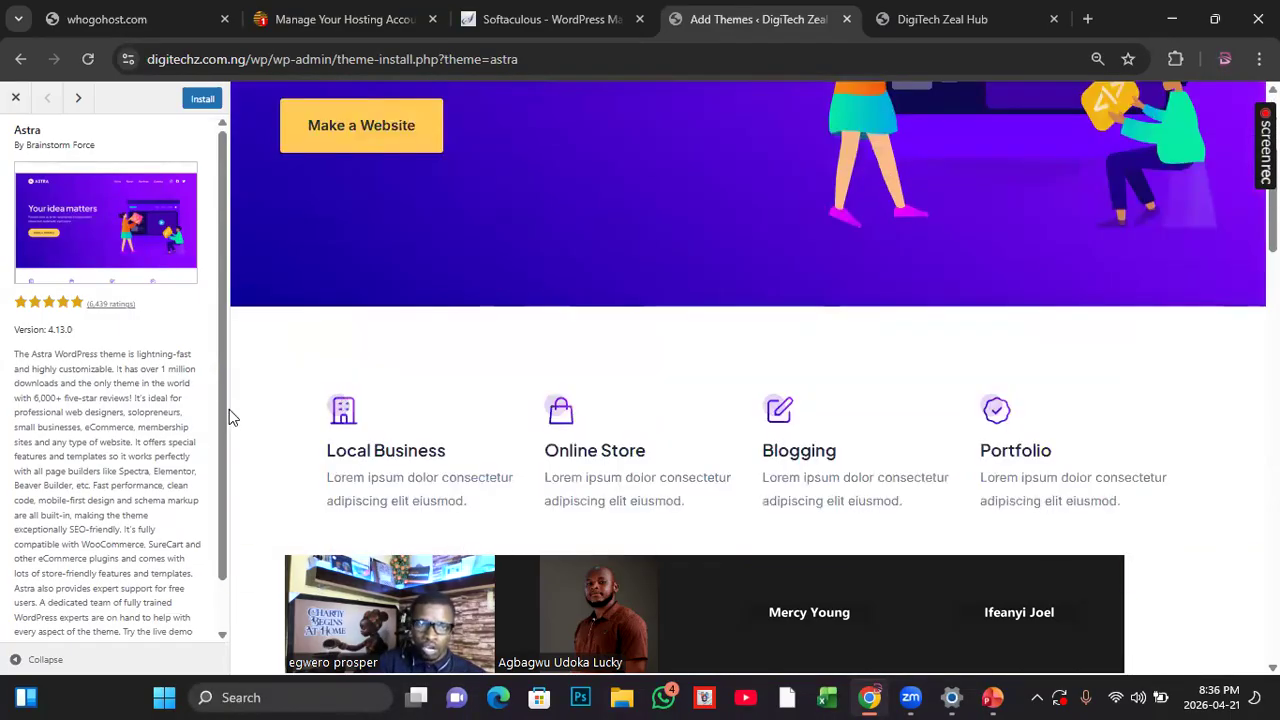
scroll(229, 409, down, 3)
scroll(191, 463, down, 1)
scroll(580, 390, up, 4)
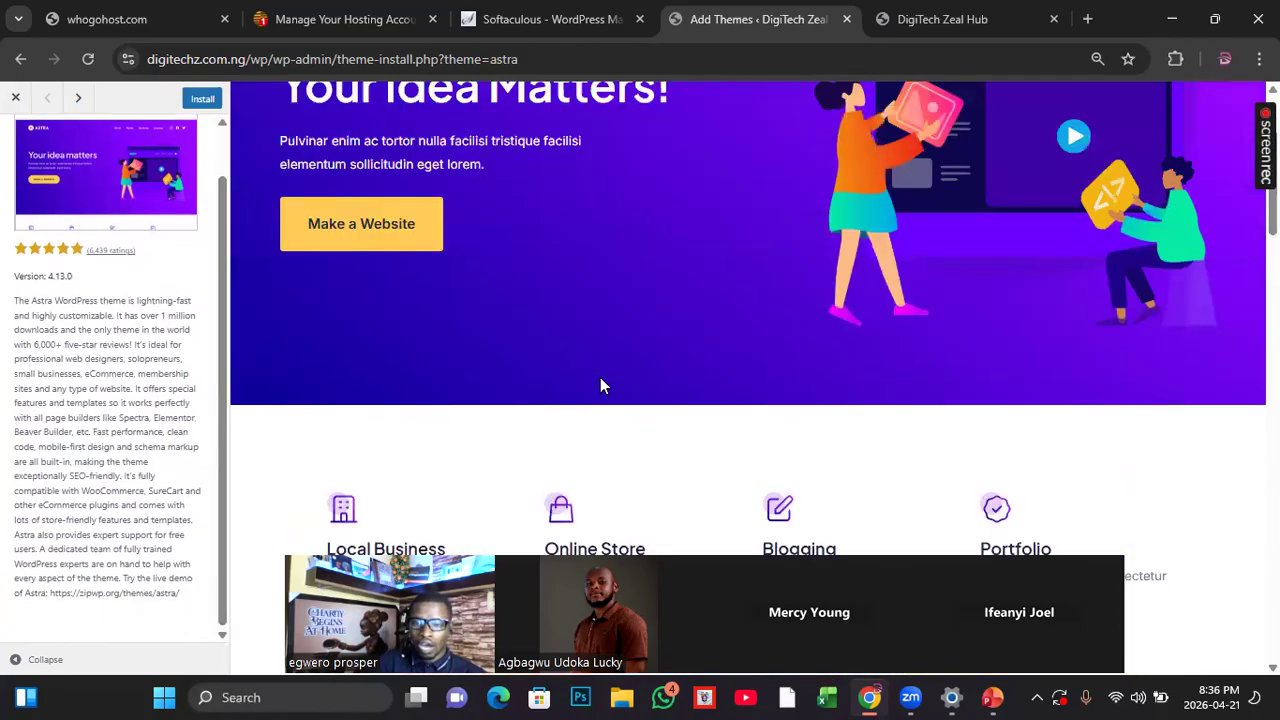
scroll(600, 386, up, 2)
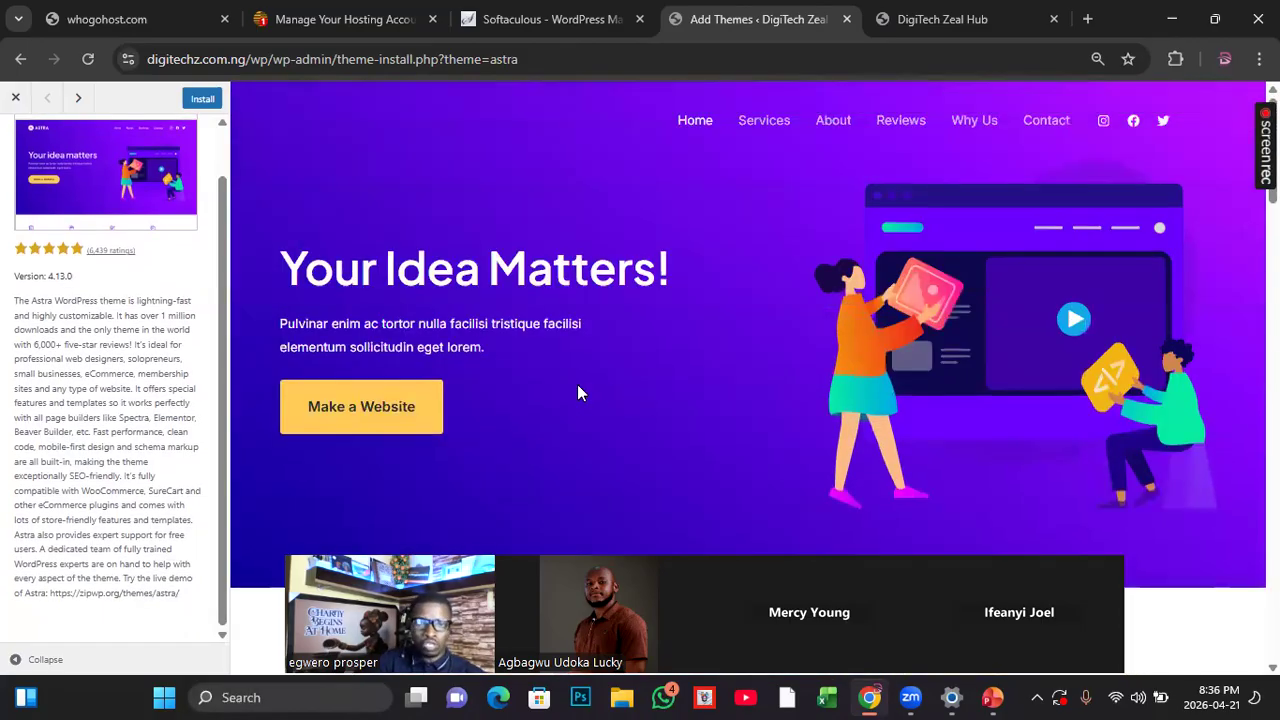
scroll(590, 392, down, 9)
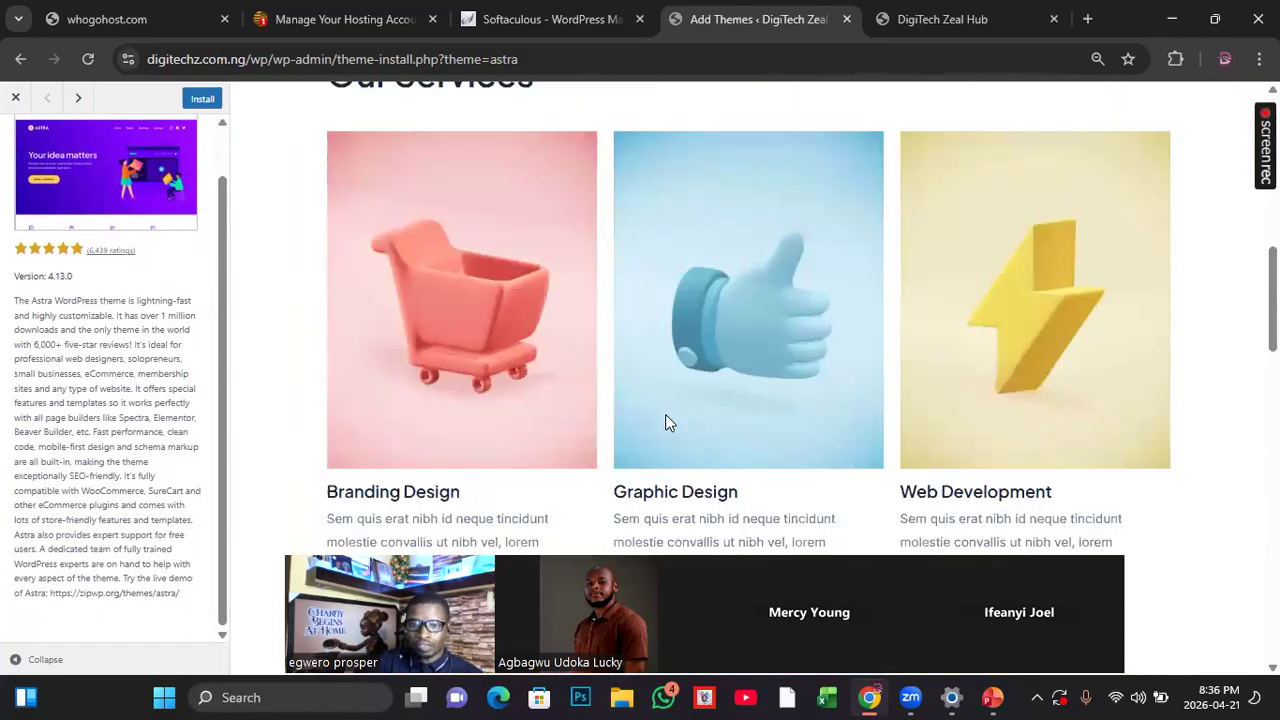
scroll(667, 421, down, 5)
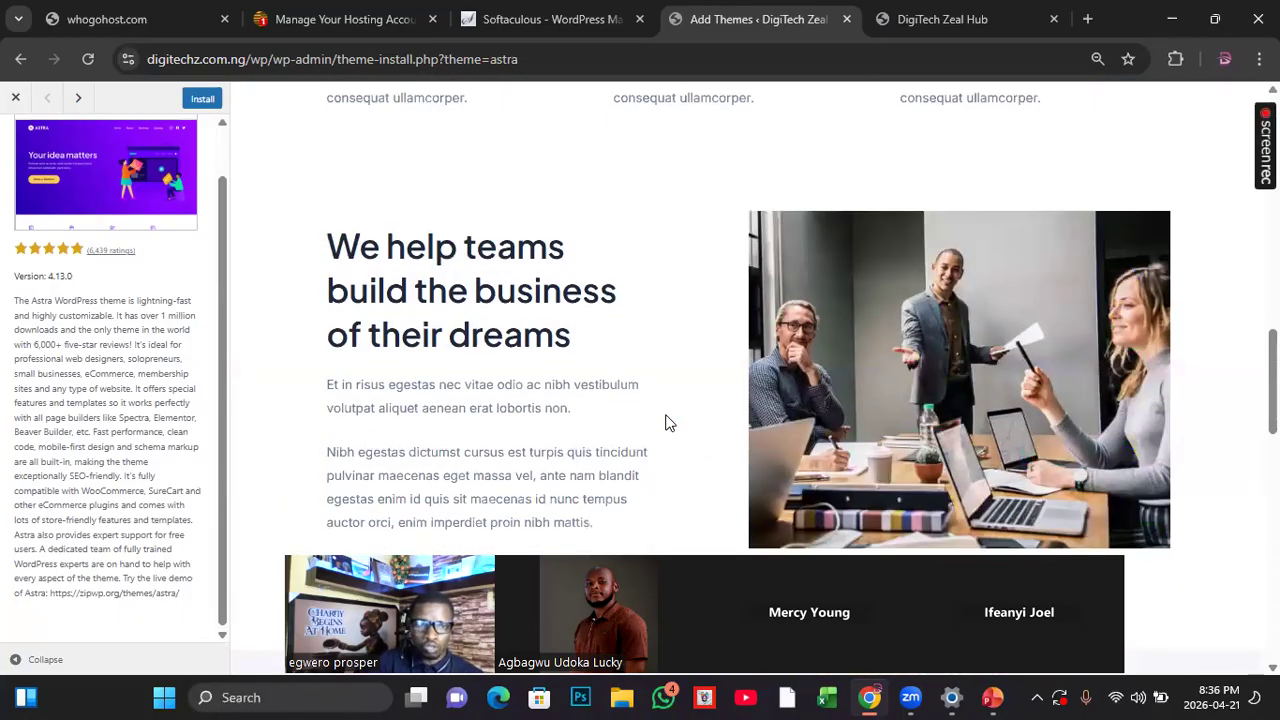
scroll(620, 415, up, 3)
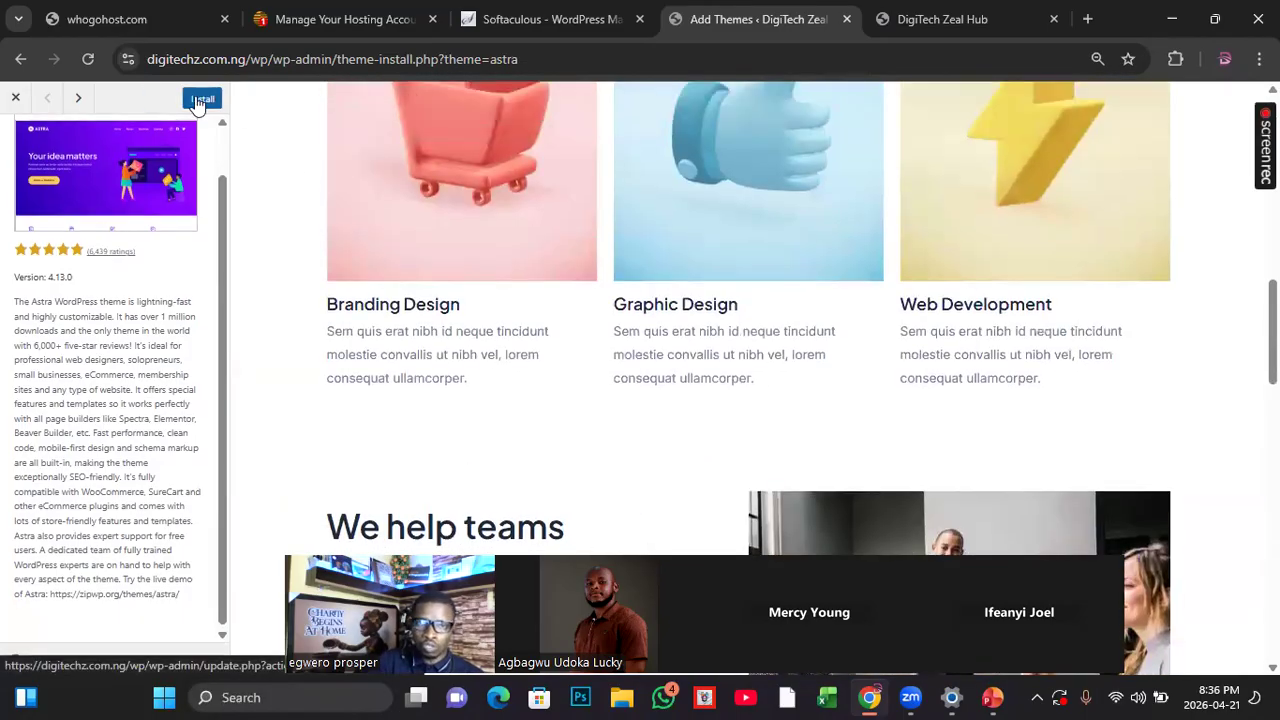
Step: Install the Astra theme and view the live site's current front page for comparison
click(200, 100)
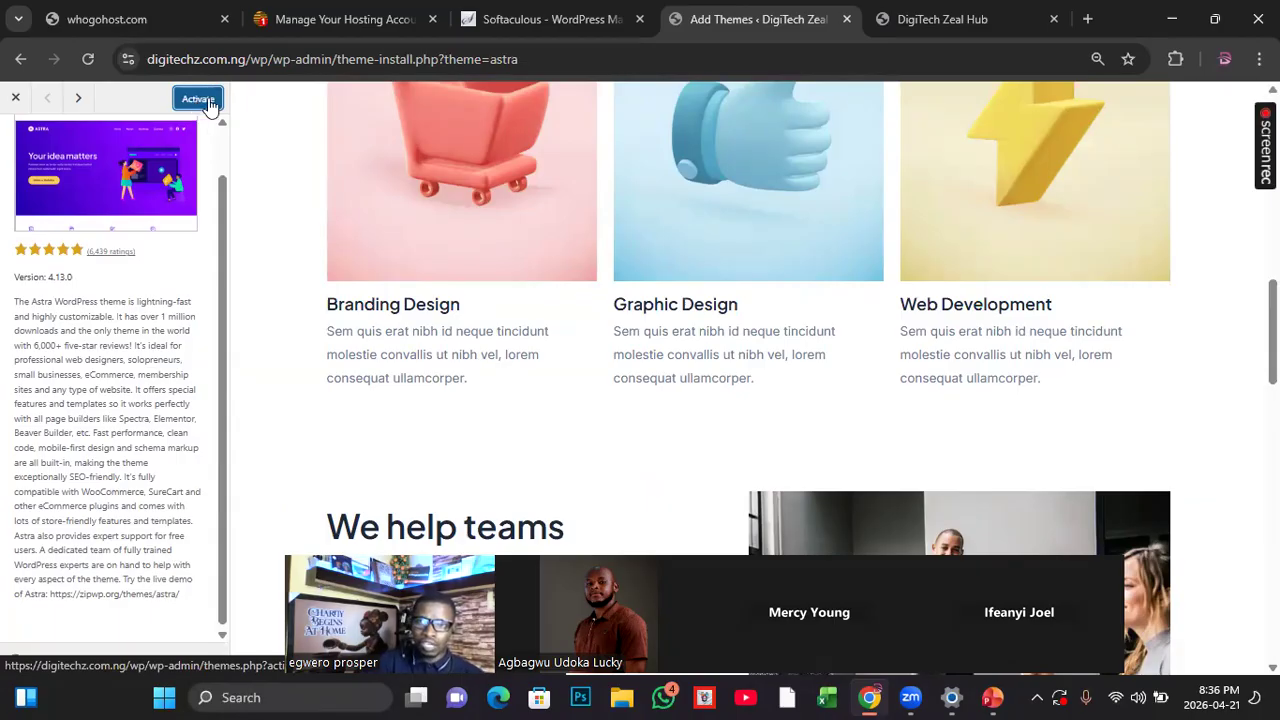
click(942, 20)
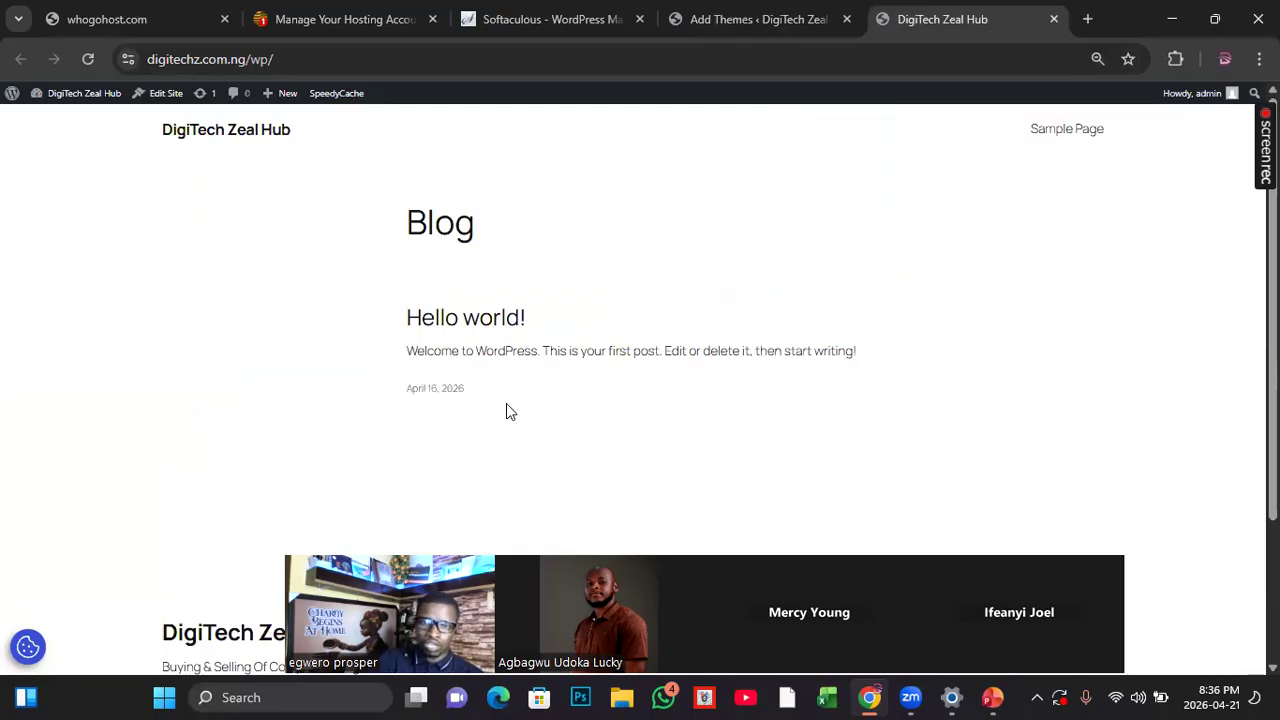
key(ctrl+shift+Tab)
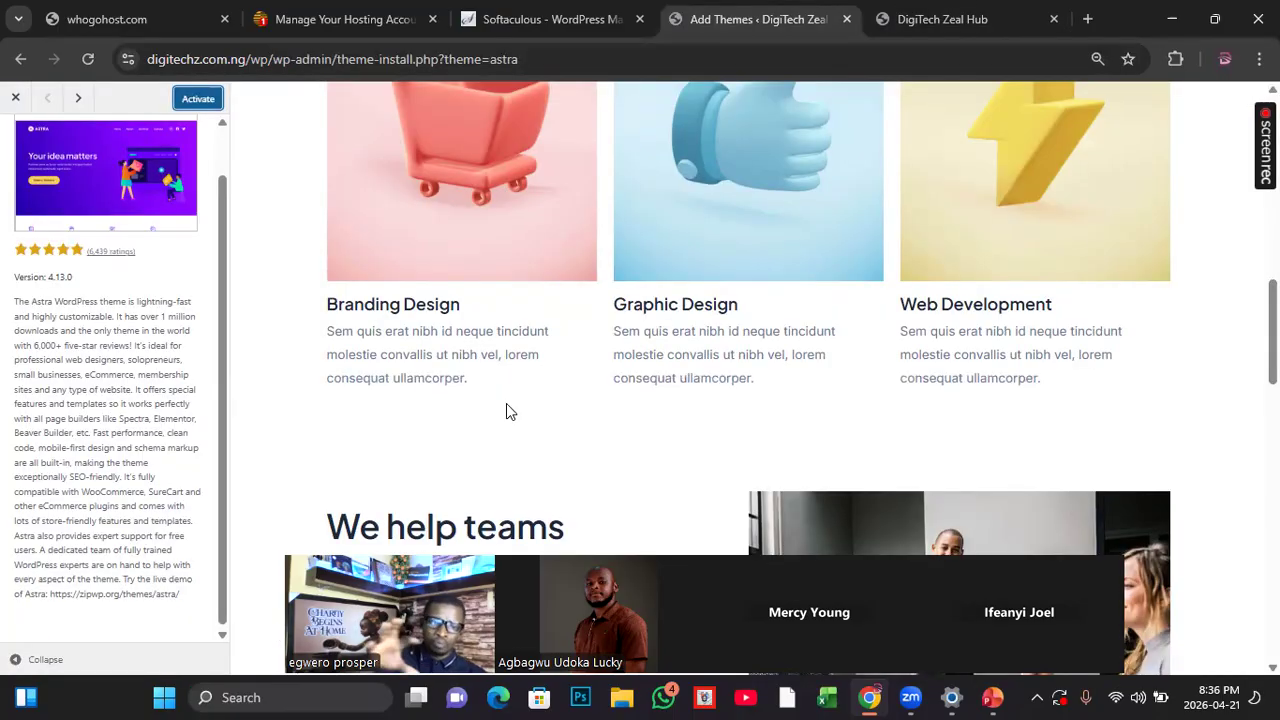
Step: Activate the installed Astra theme, checking the live site's front page while the activation loads
scroll(505, 263, down, 1)
scroll(507, 266, up, 1)
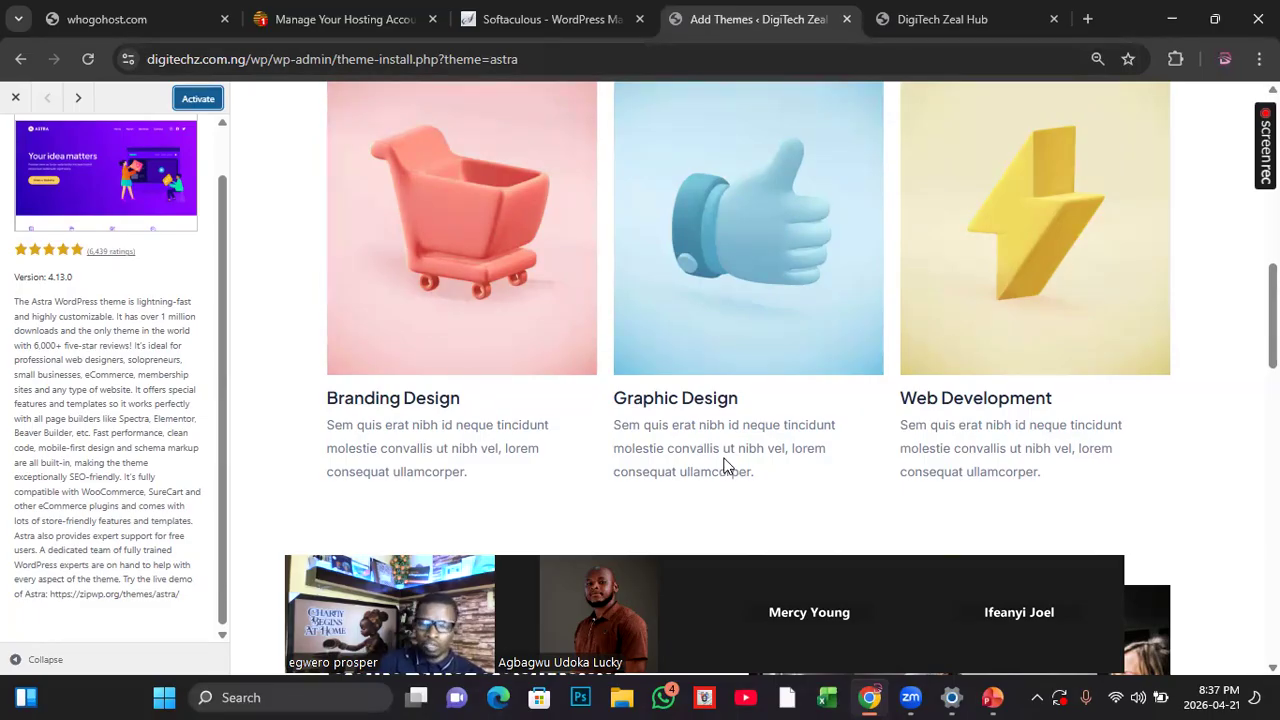
click(198, 108)
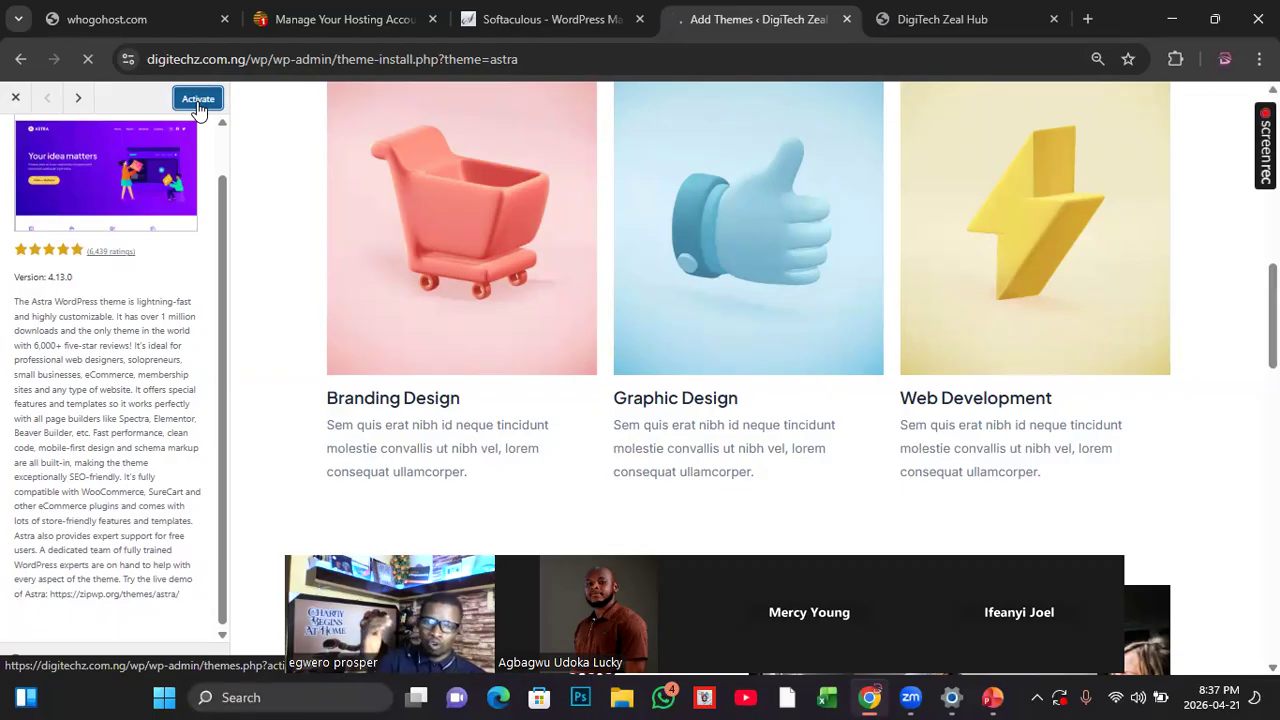
click(900, 17)
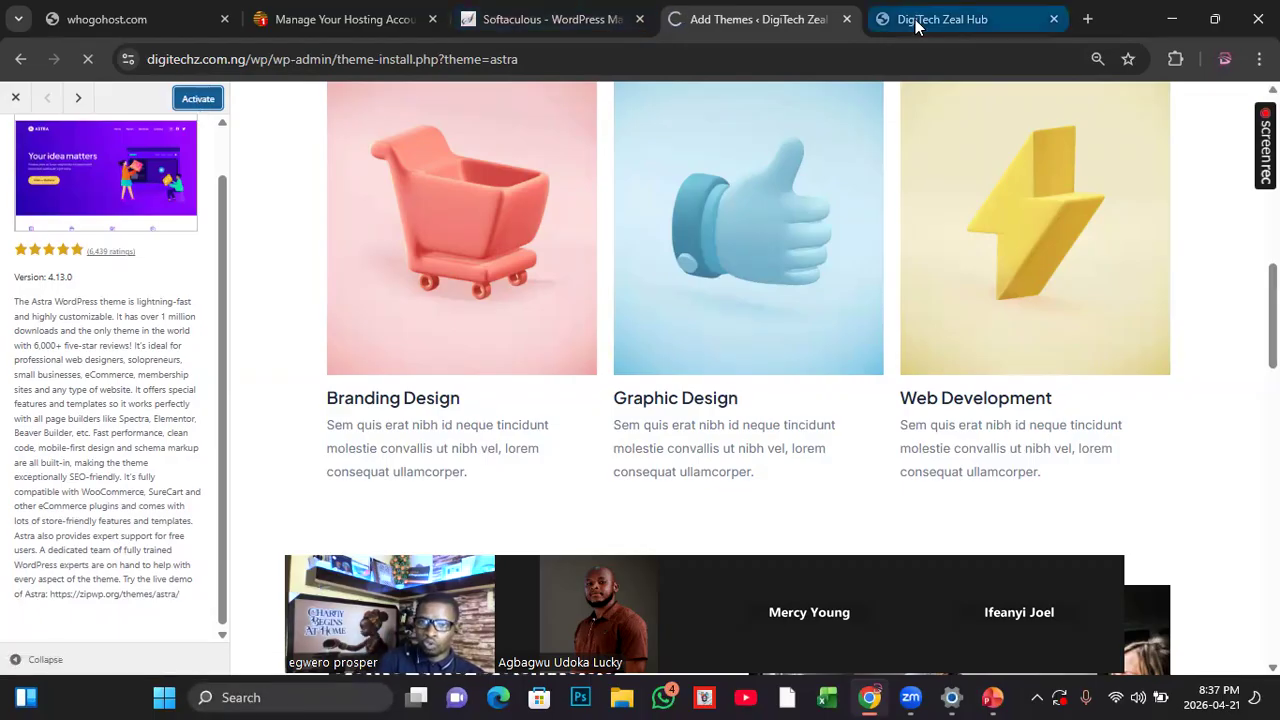
click(731, 21)
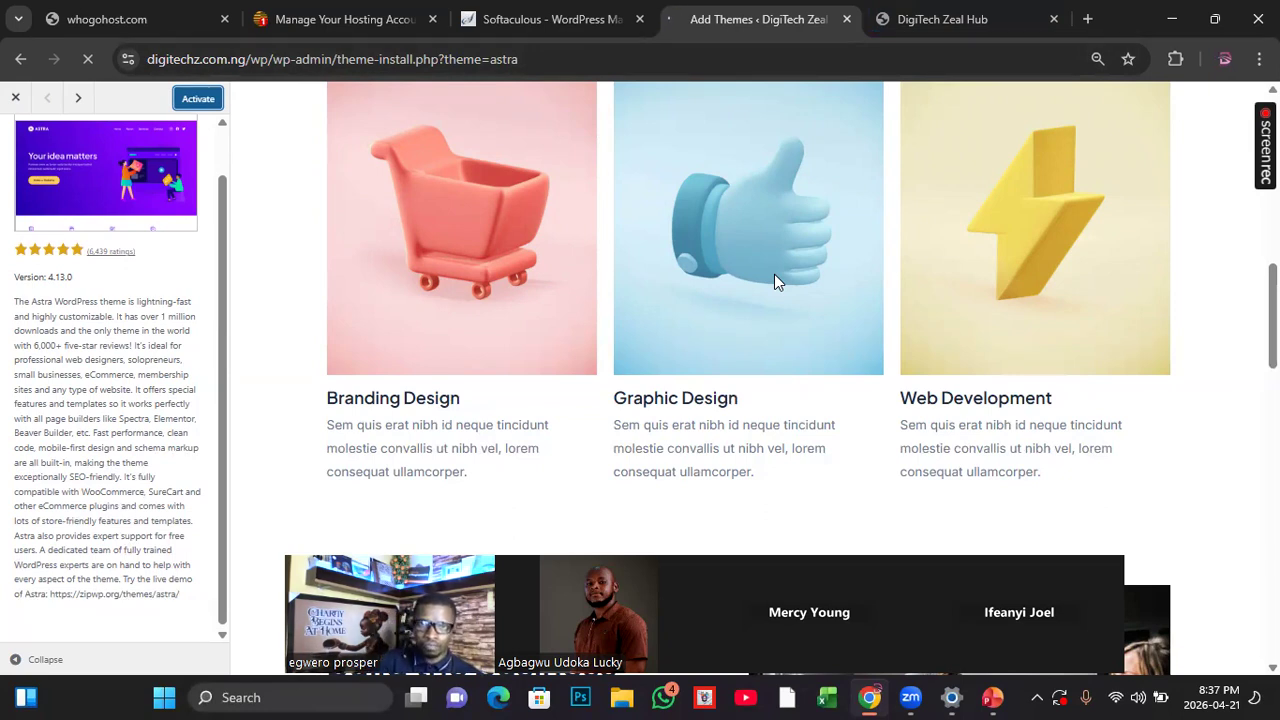
click(198, 100)
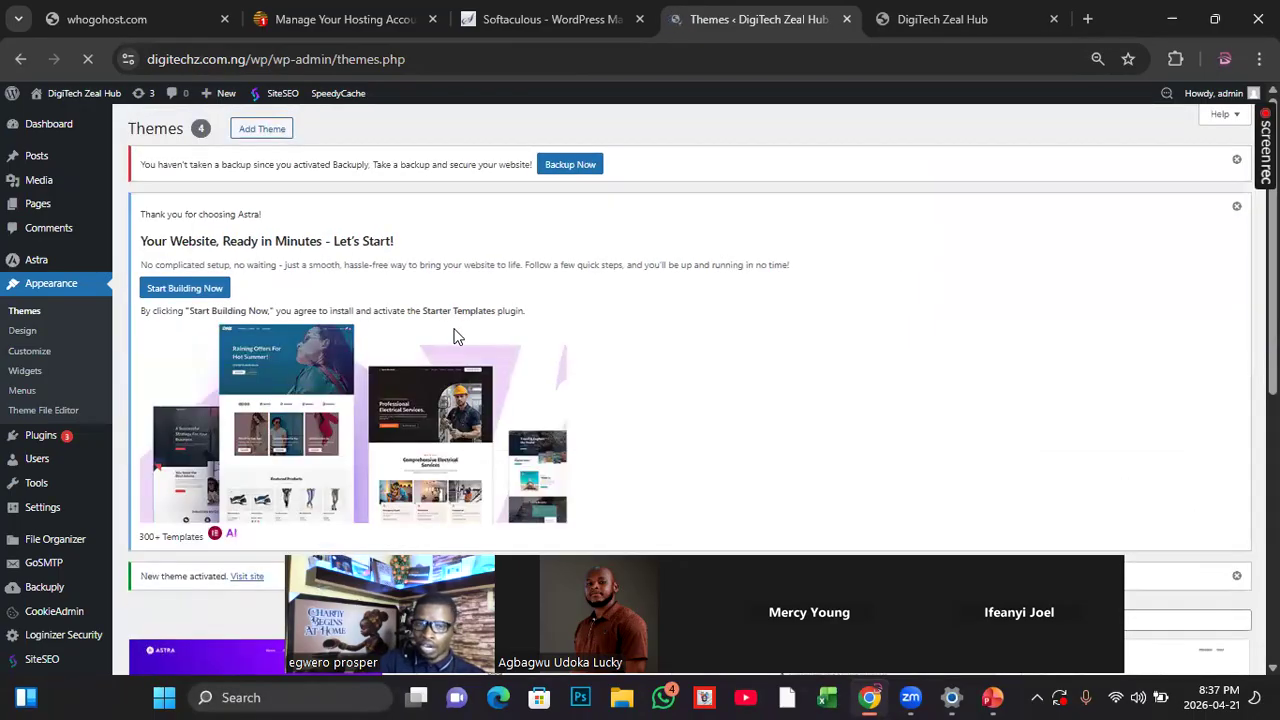
Step: Look over the installed themes and the Astra setup notice on the Themes page
scroll(800, 371, down, 3)
scroll(870, 374, up, 2)
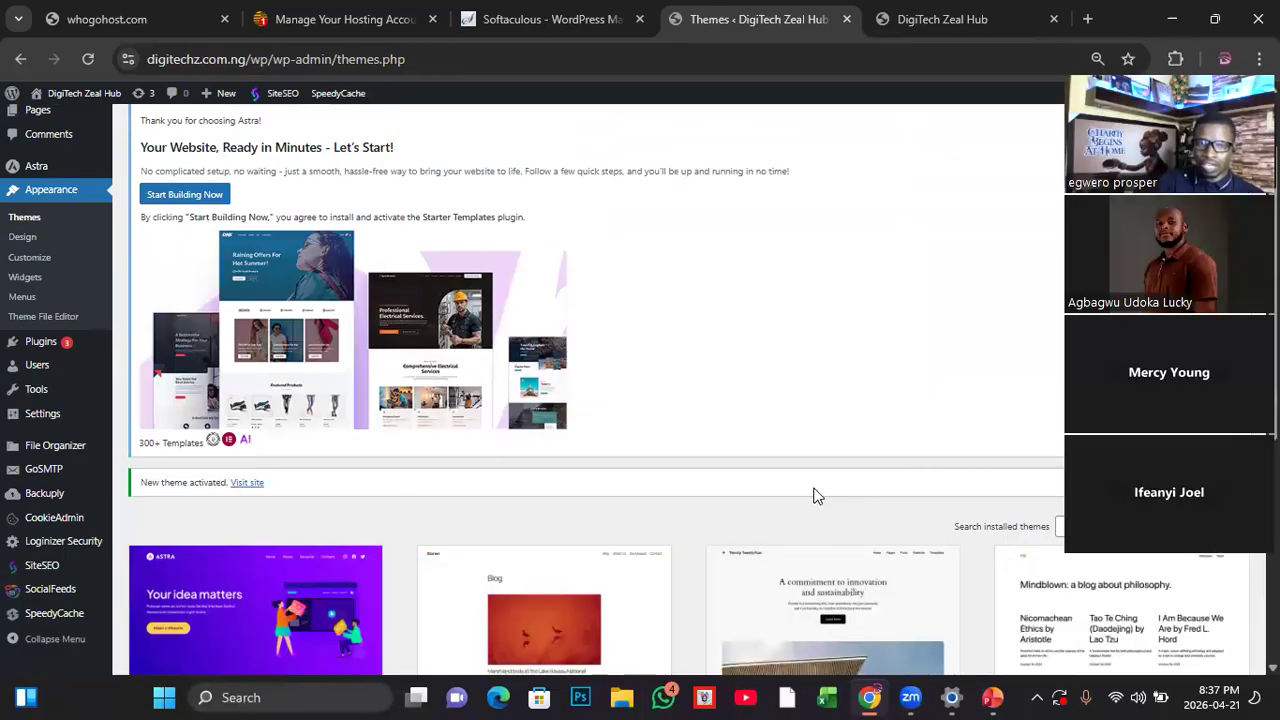
scroll(500, 551, down, 5)
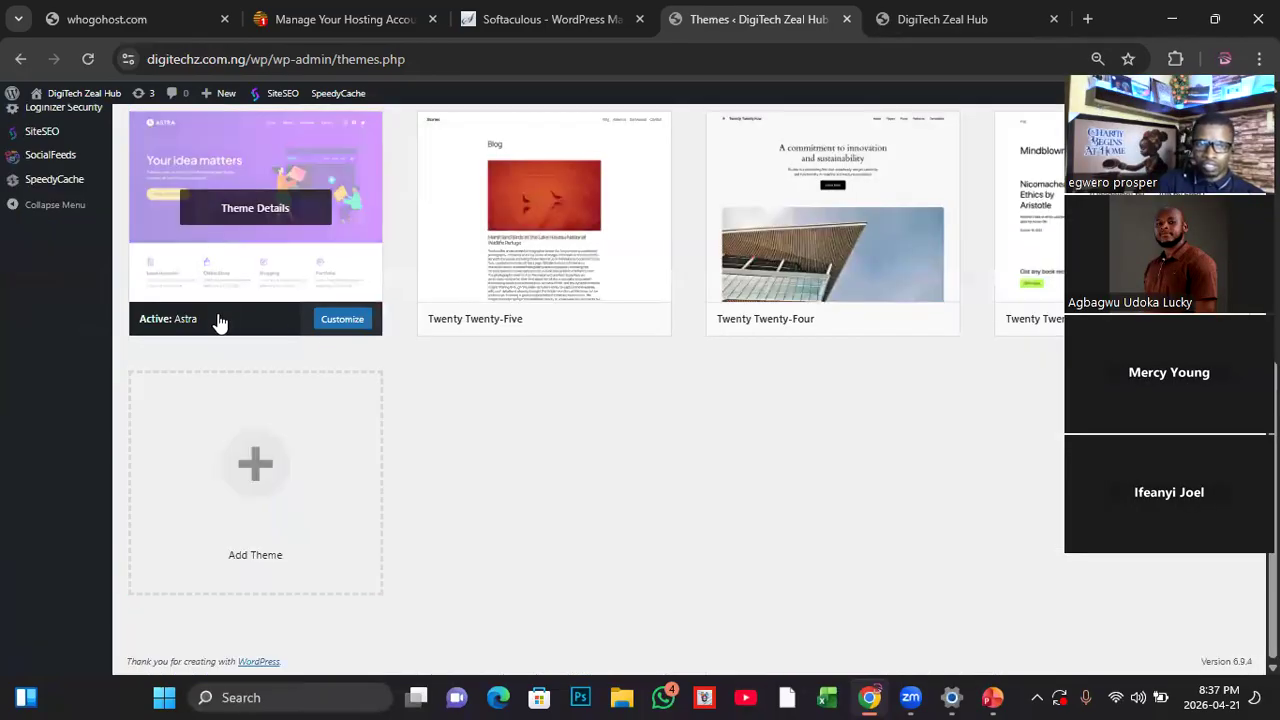
scroll(348, 318, up, 1)
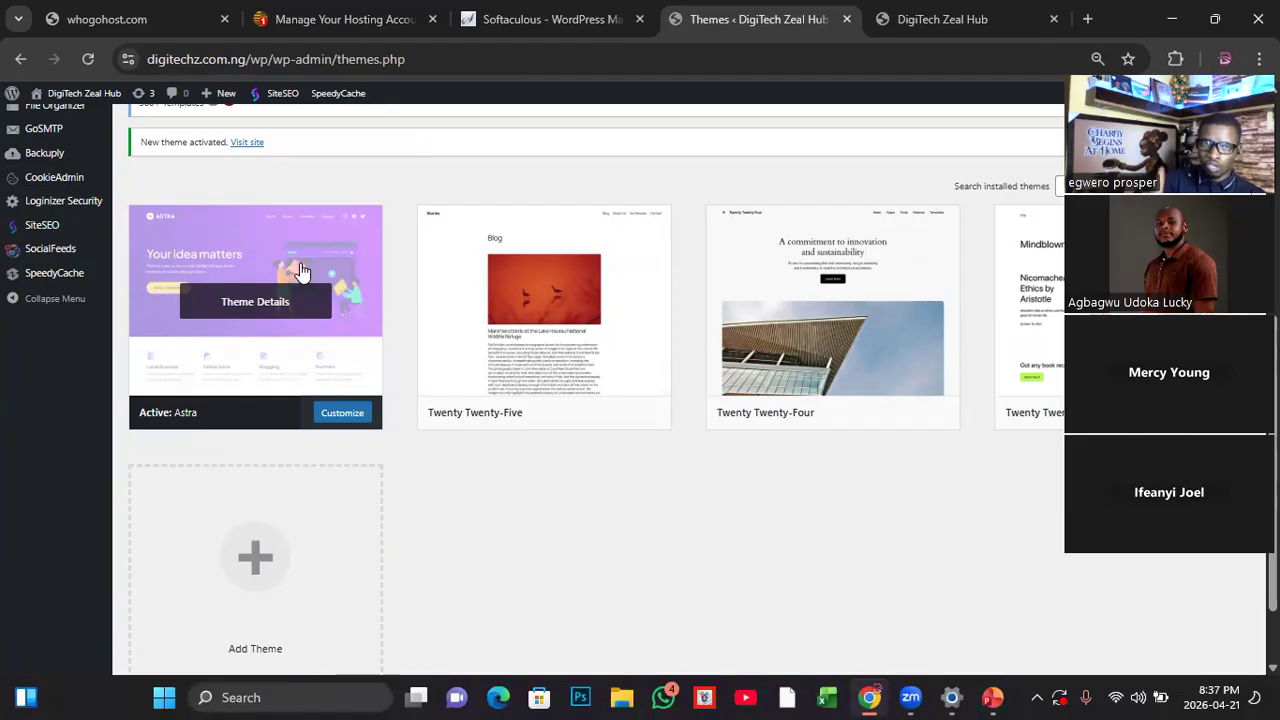
scroll(323, 250, up, 5)
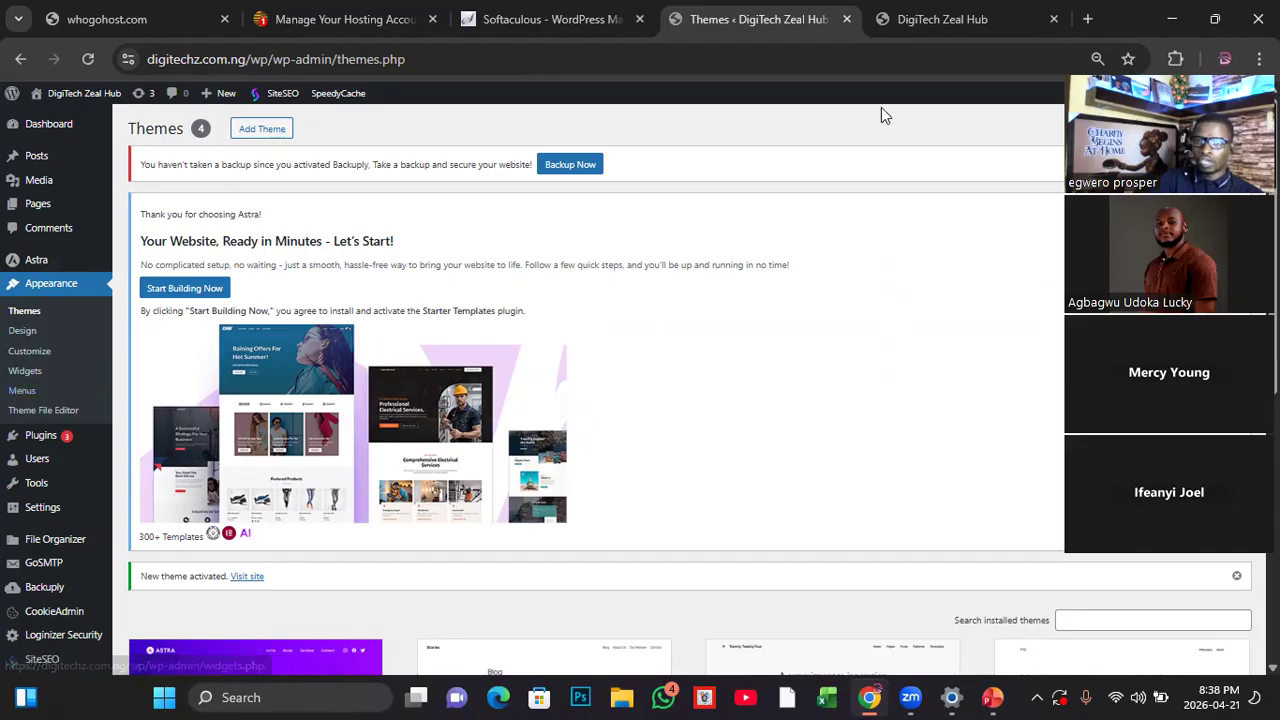
Step: Reload the live site's front page to view it with Astra, compare it with the Themes page, and return to the dashboard
click(945, 22)
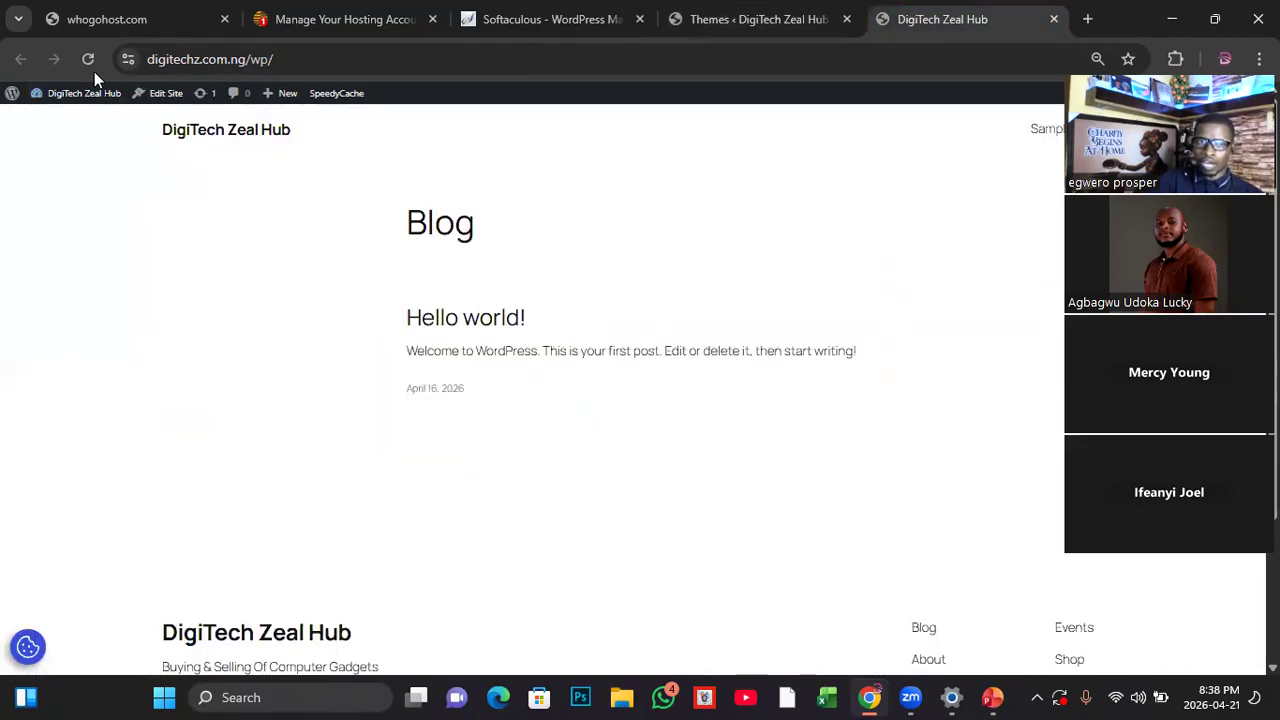
click(89, 60)
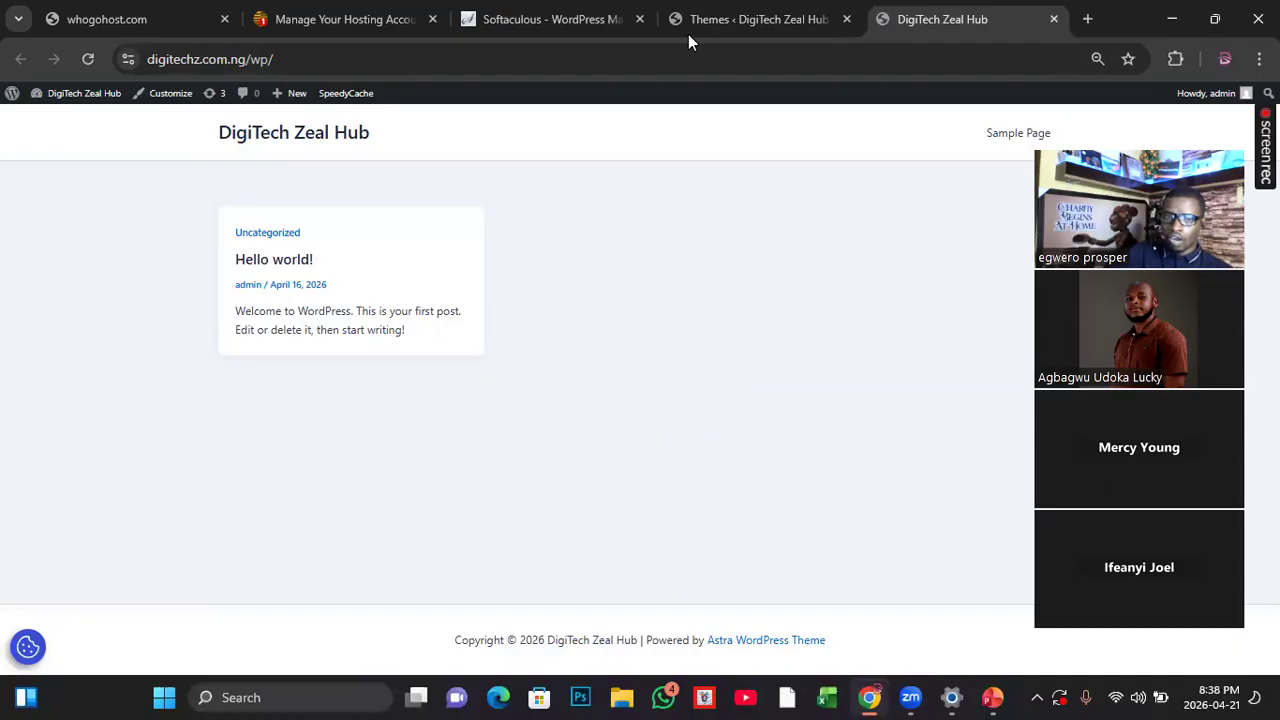
click(720, 18)
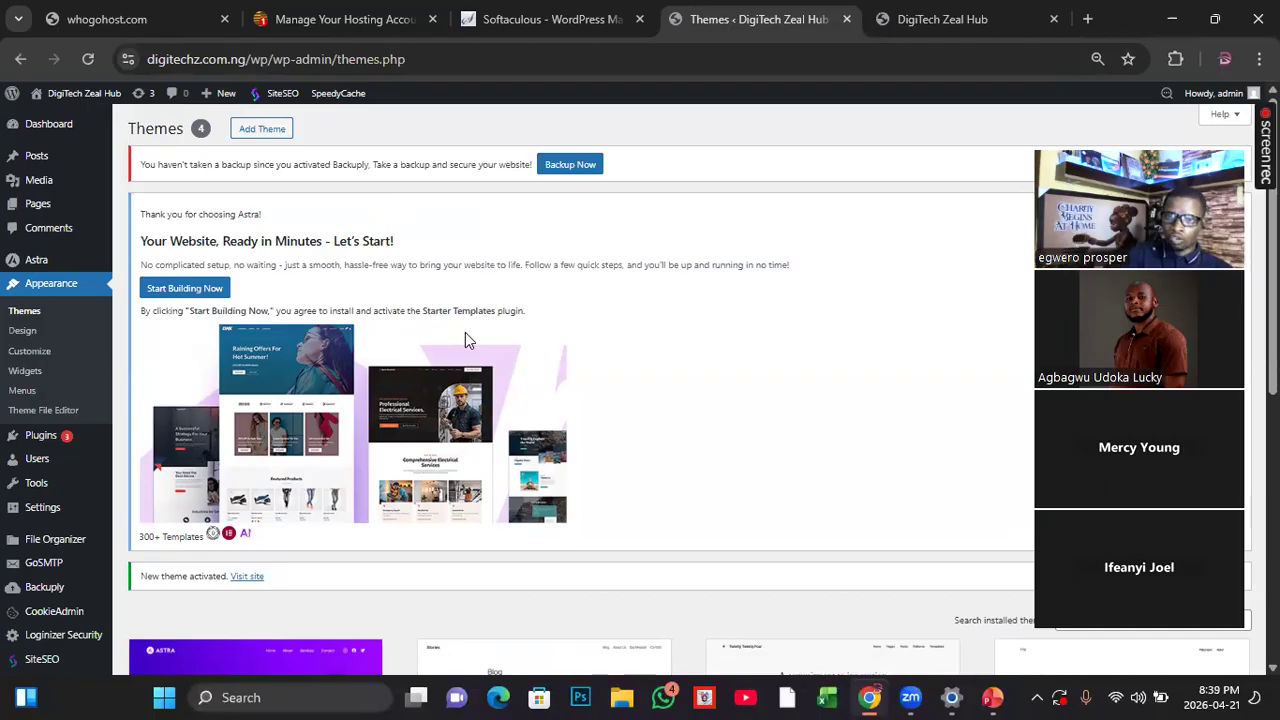
click(922, 26)
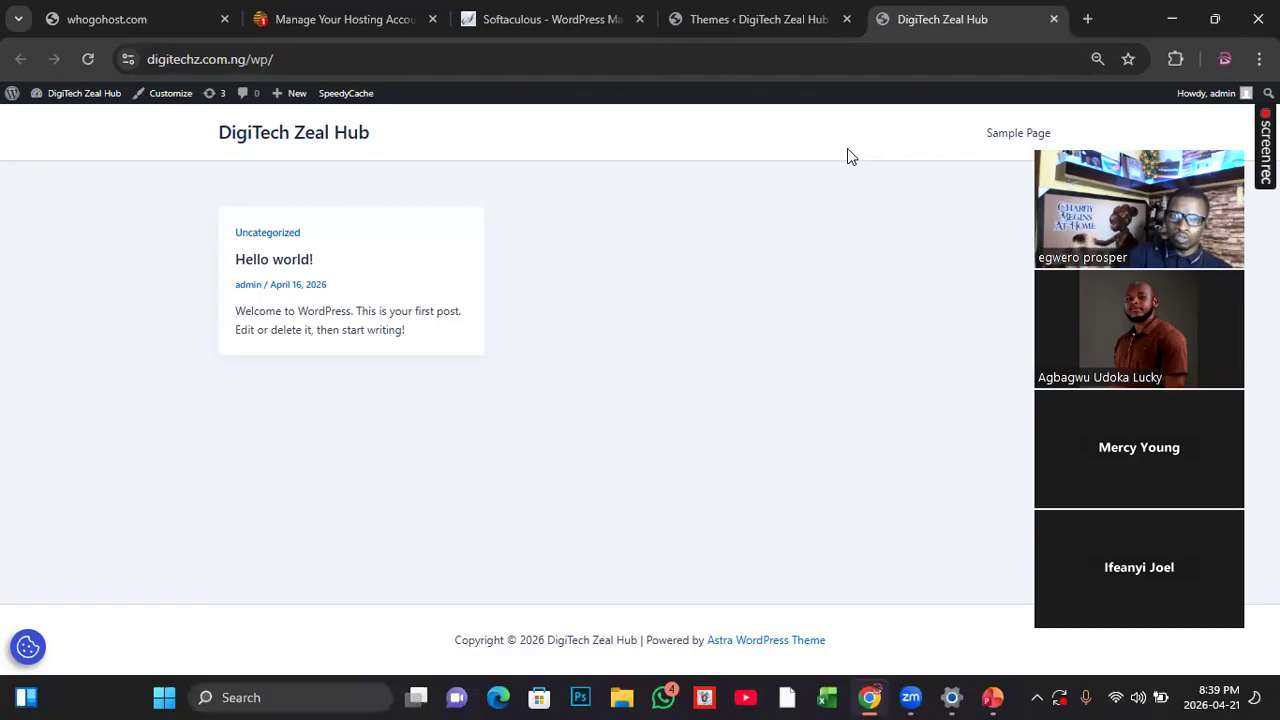
click(717, 12)
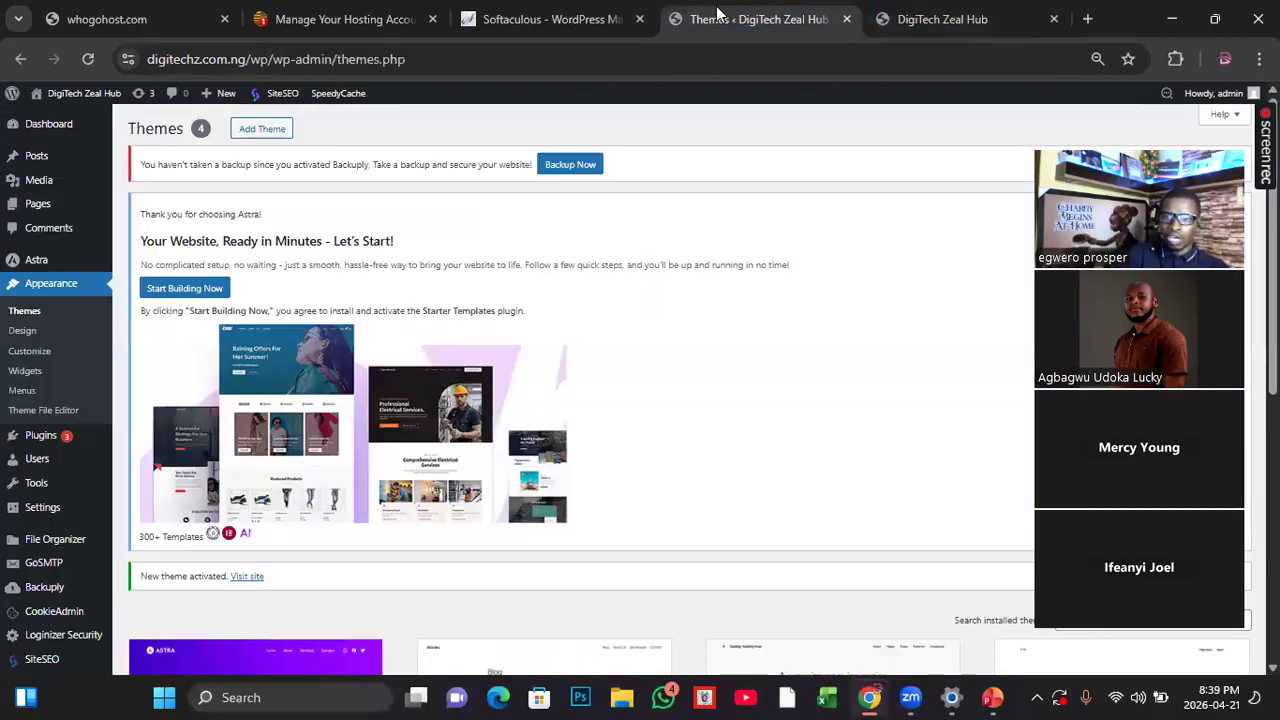
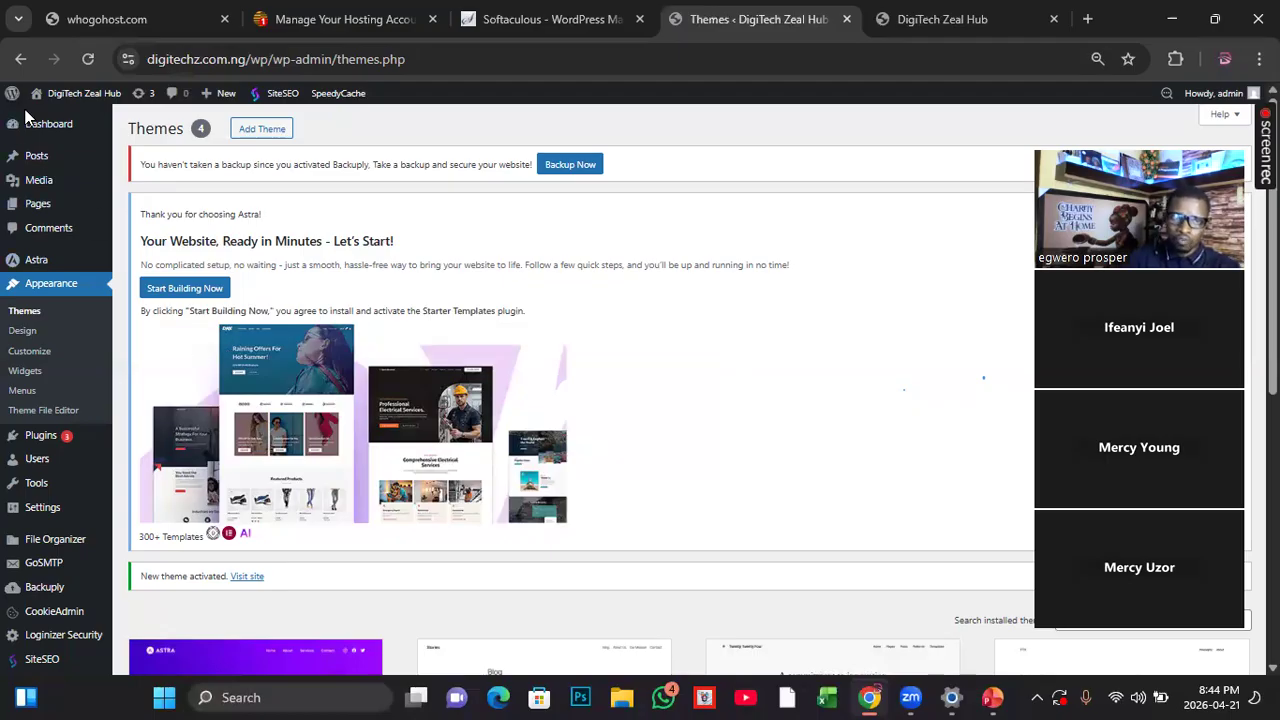
Step: Open the General Settings and review the site title, tagline, address fields and the New User Default Role options
mouse_move(44, 522)
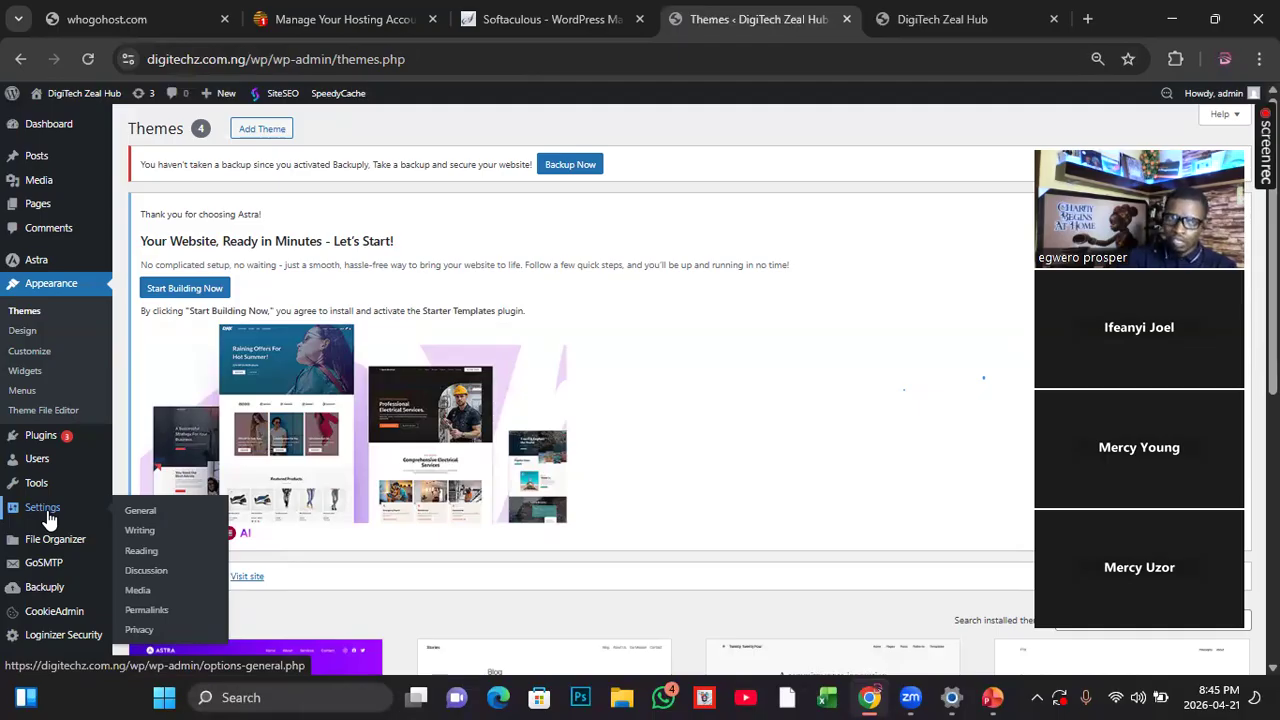
click(156, 516)
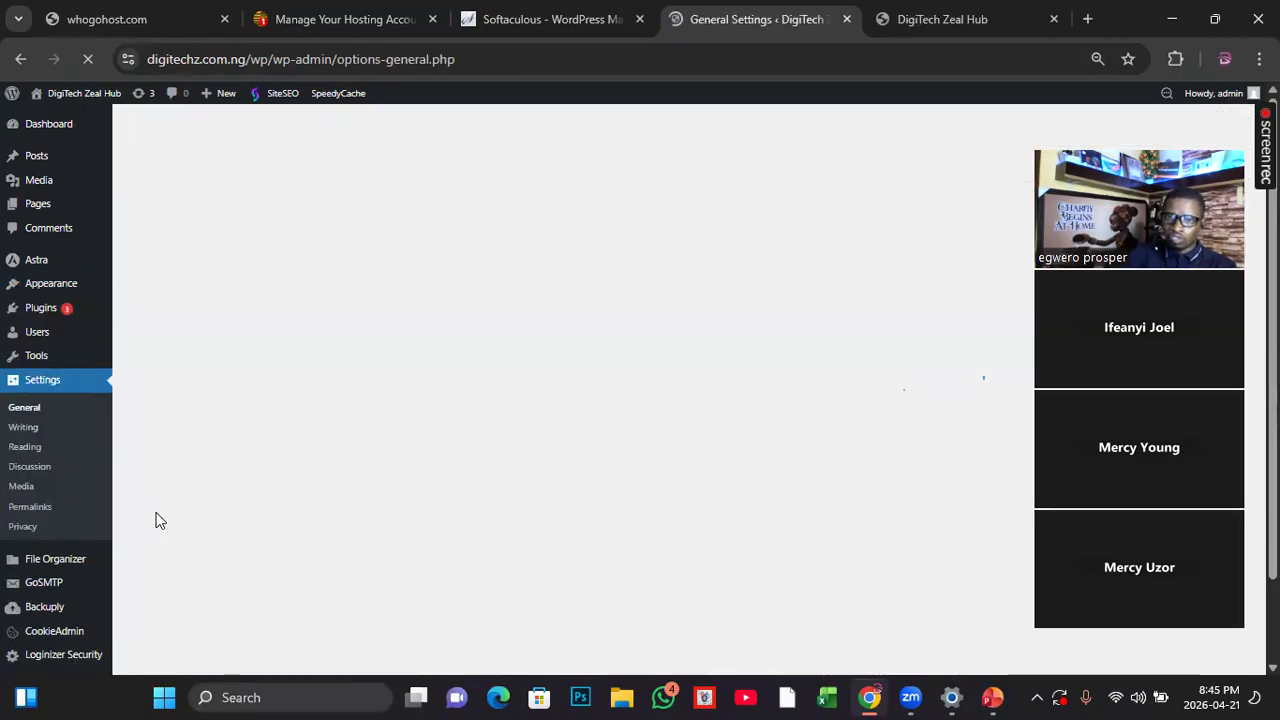
scroll(263, 533, down, 1)
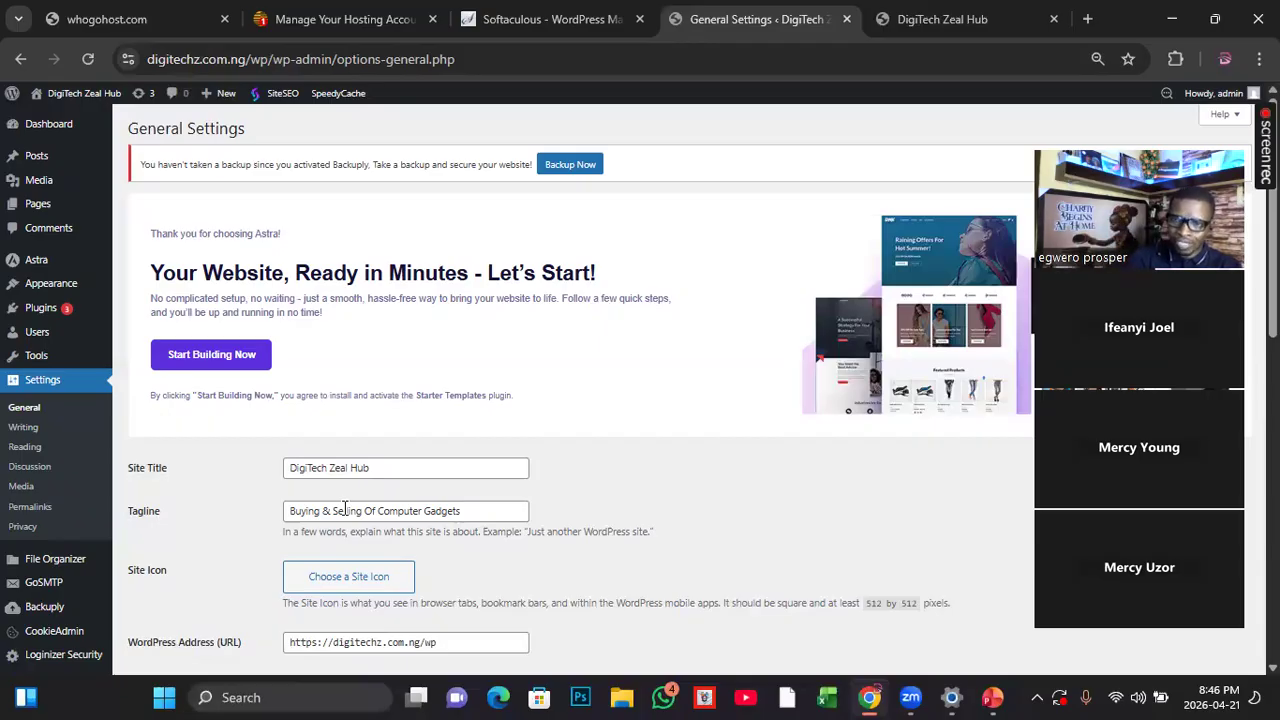
scroll(344, 510, down, 1)
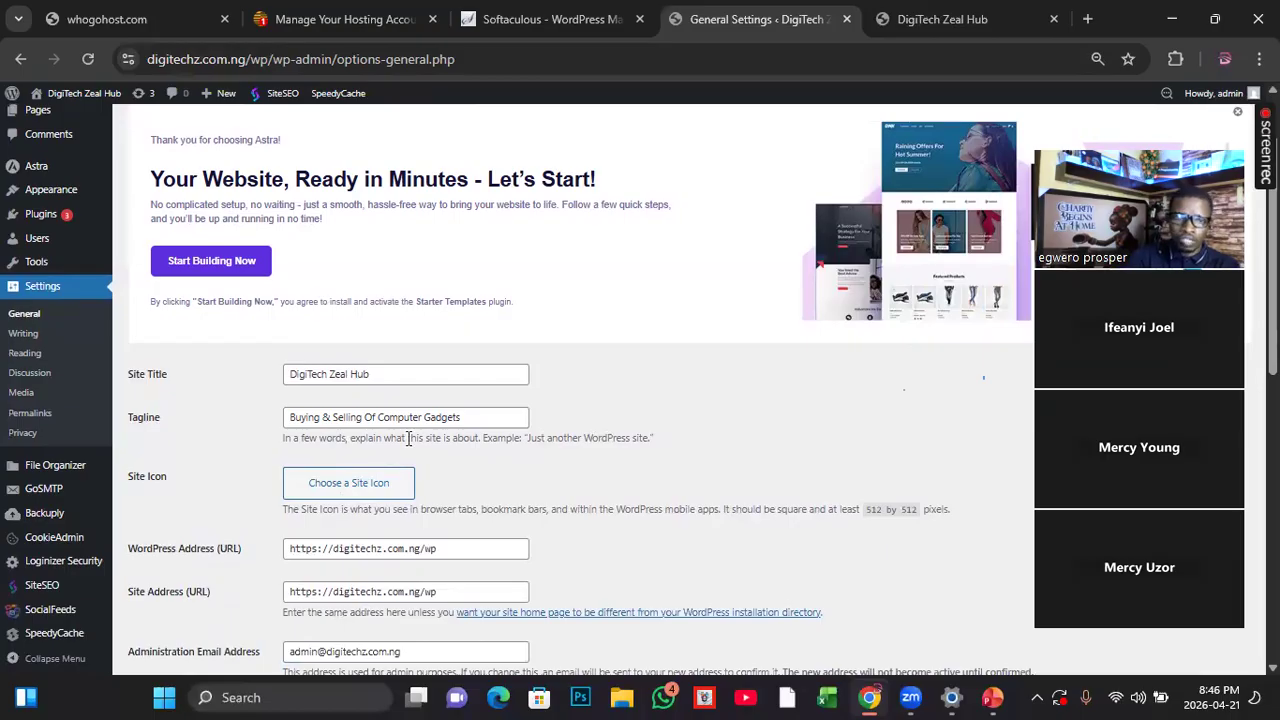
scroll(318, 500, down, 1)
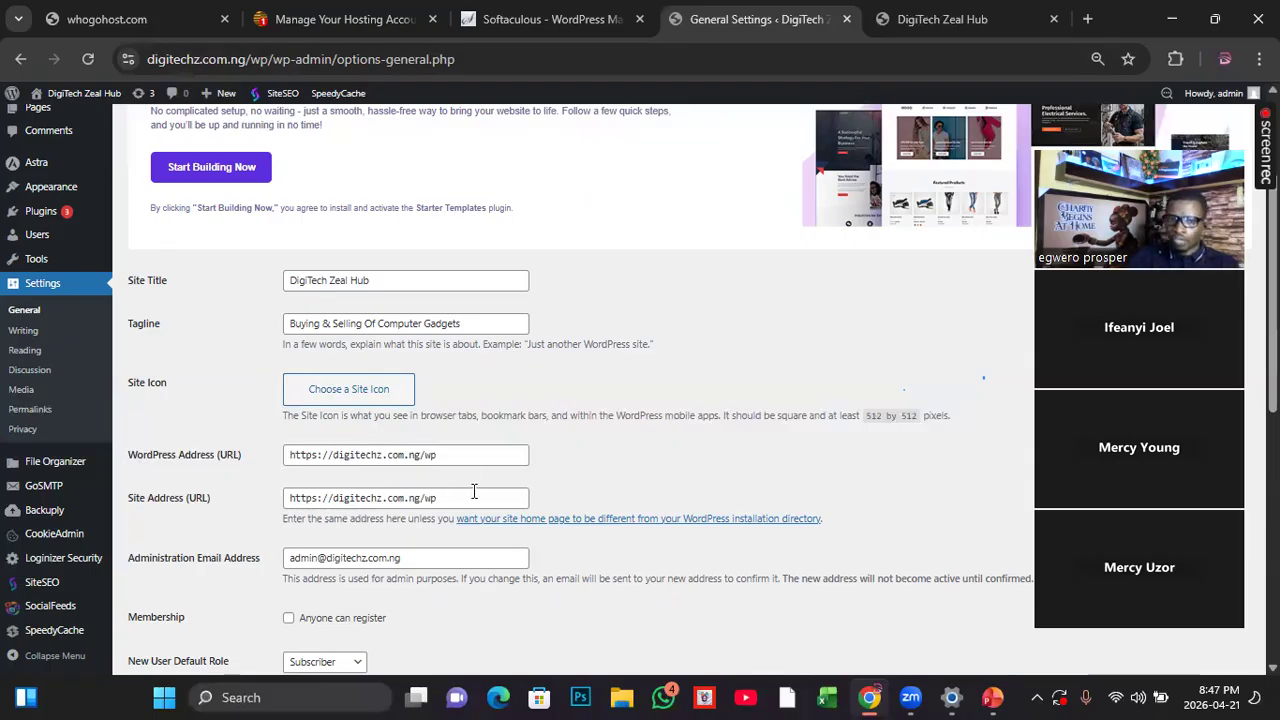
drag(461, 455, 252, 455)
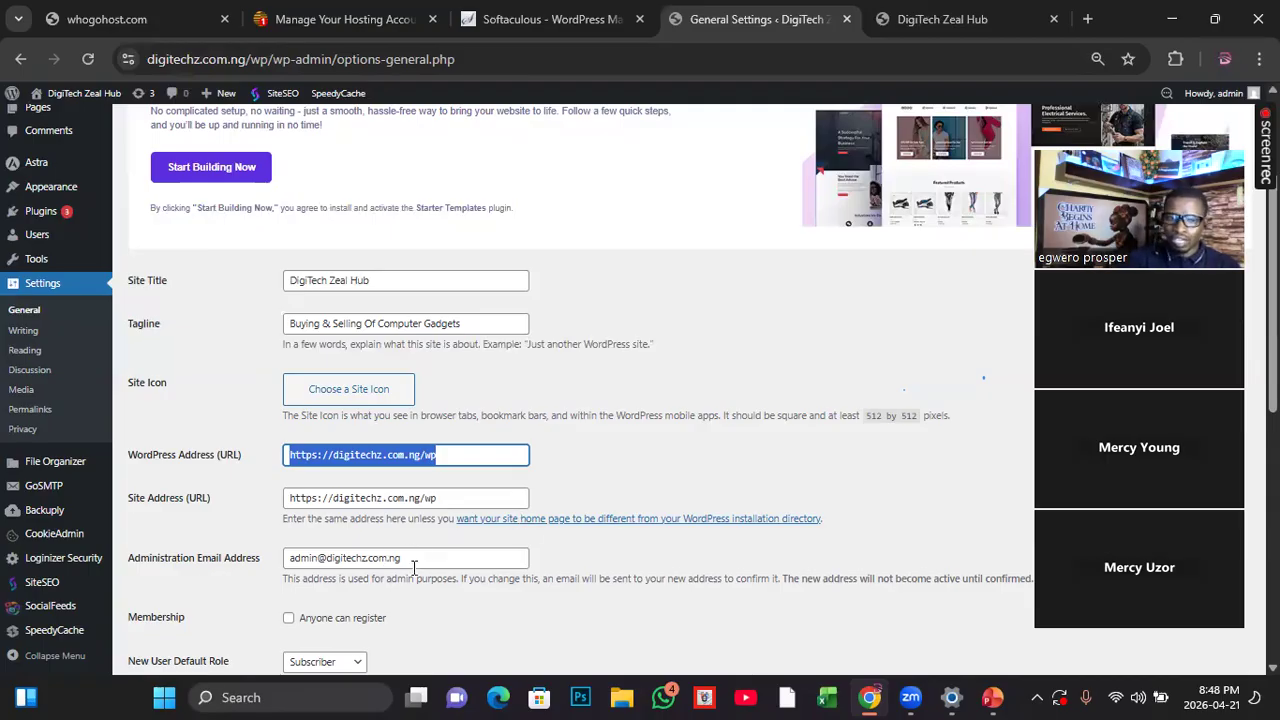
scroll(341, 588, down, 1)
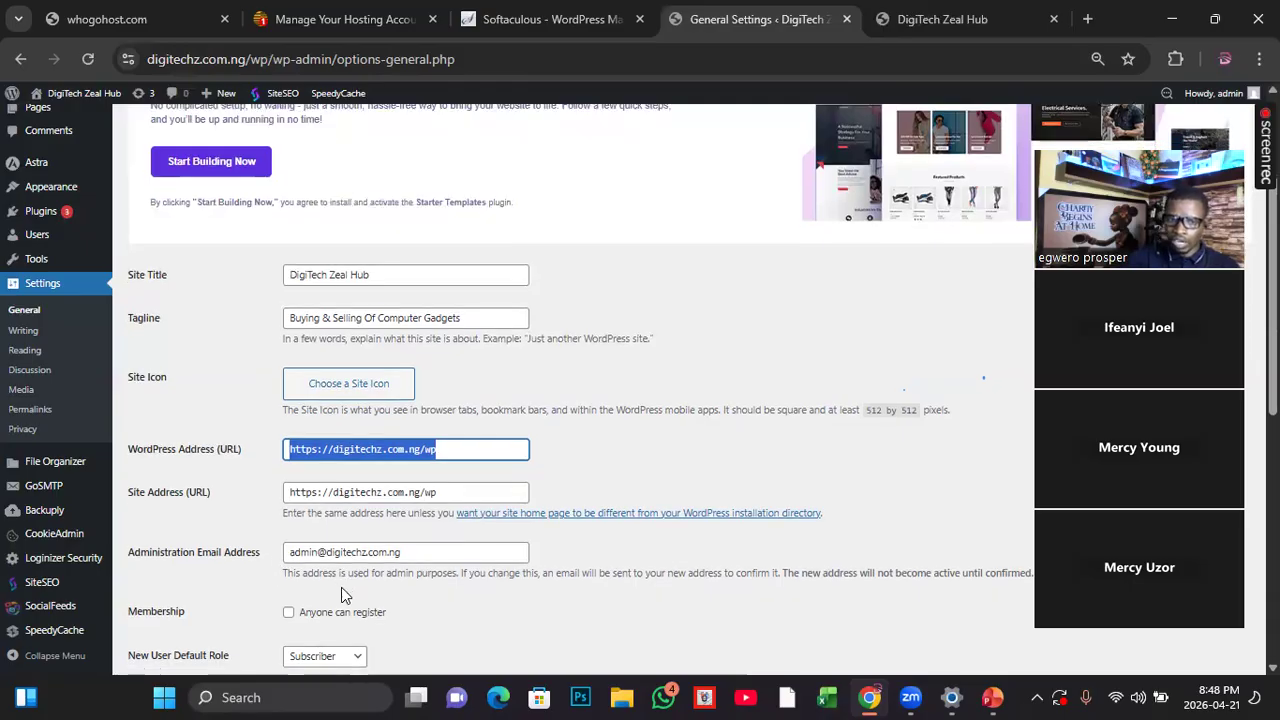
scroll(341, 595, down, 4)
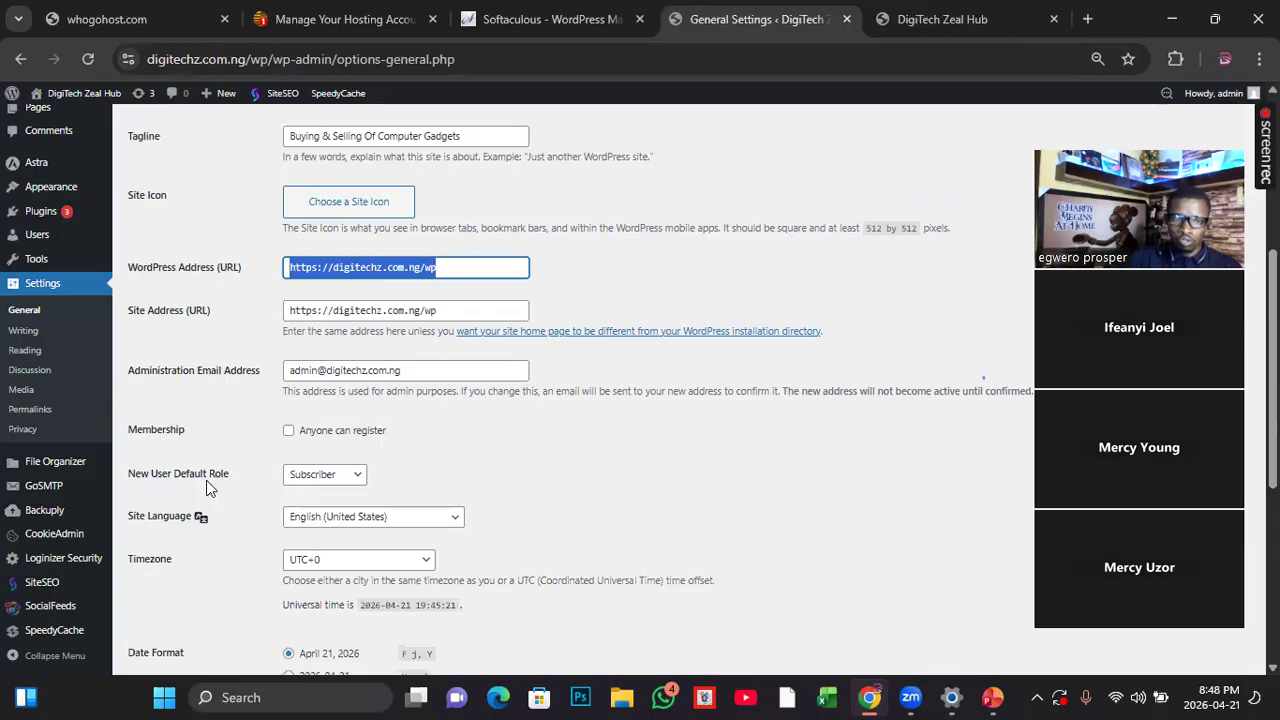
click(358, 478)
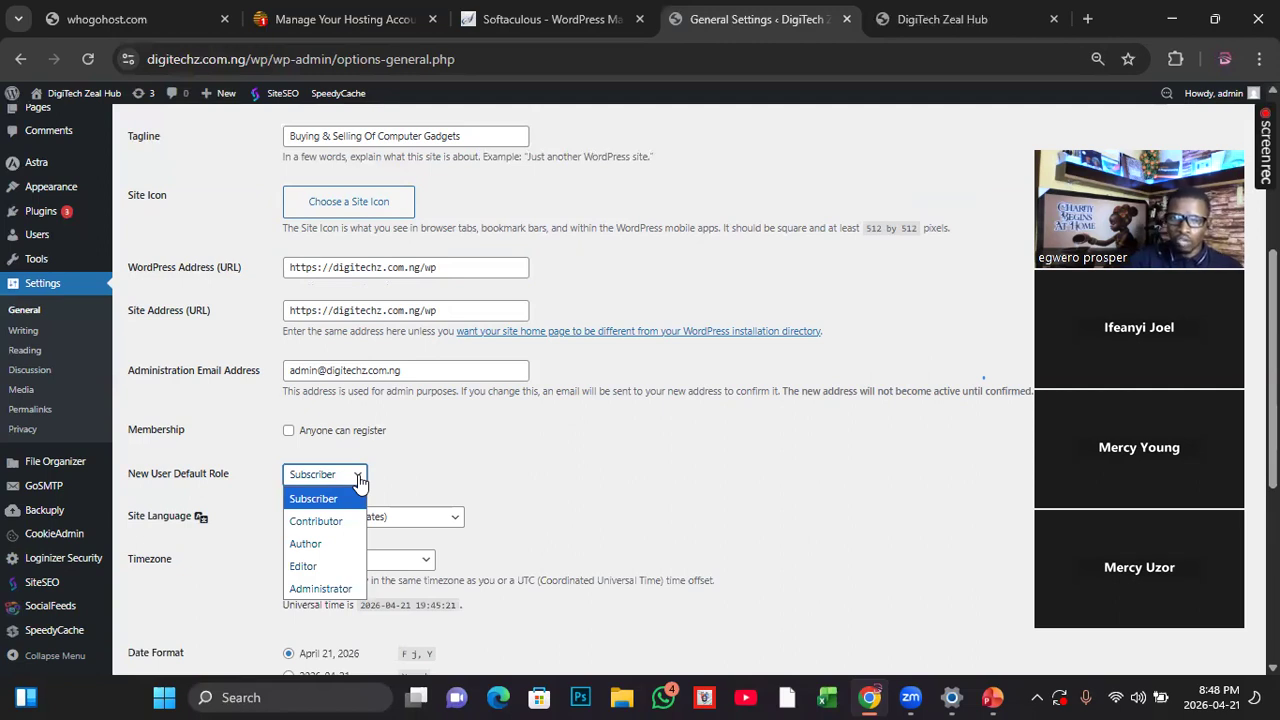
click(478, 470)
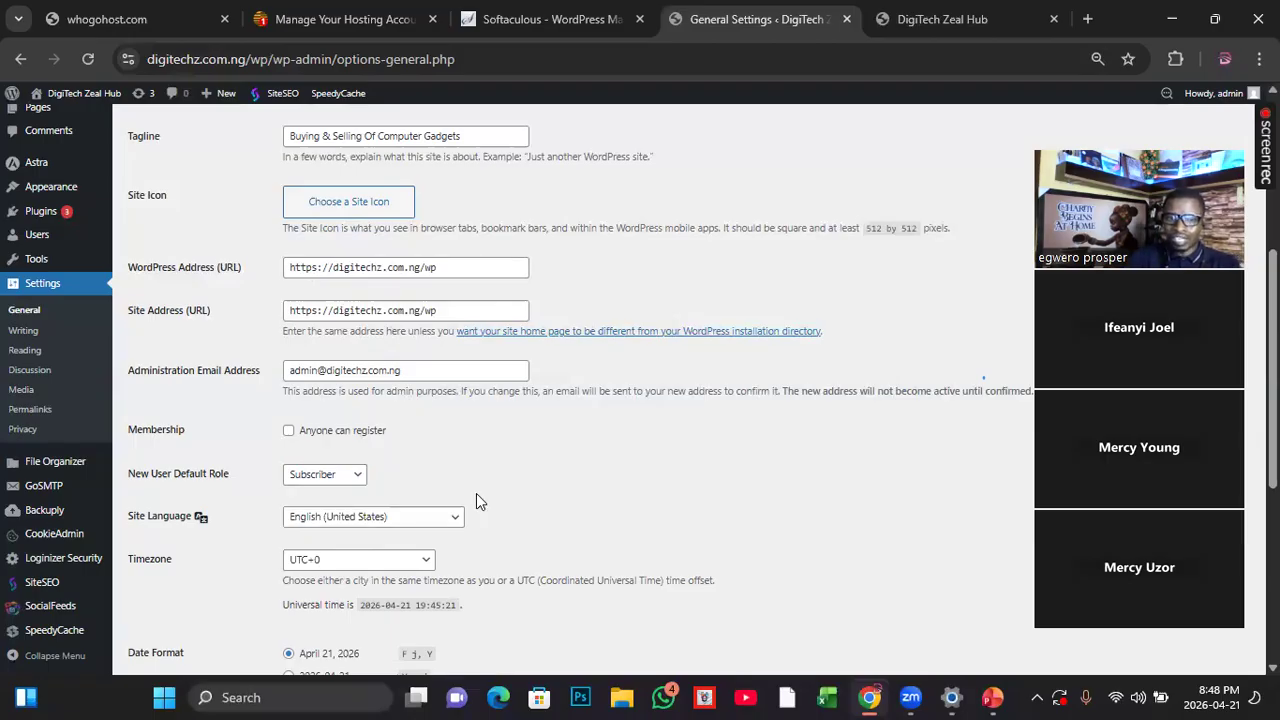
Step: Set the site's date format to Y-m-d and save the General Settings
scroll(476, 493, down, 3)
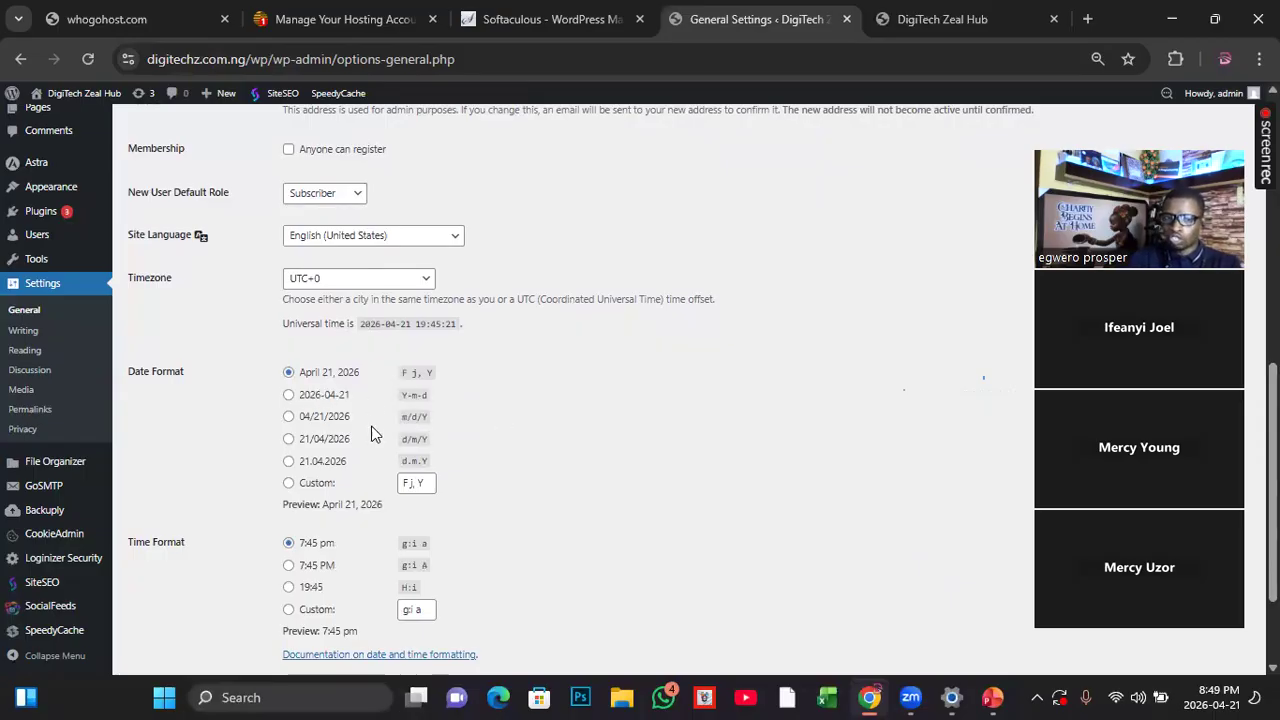
click(289, 396)
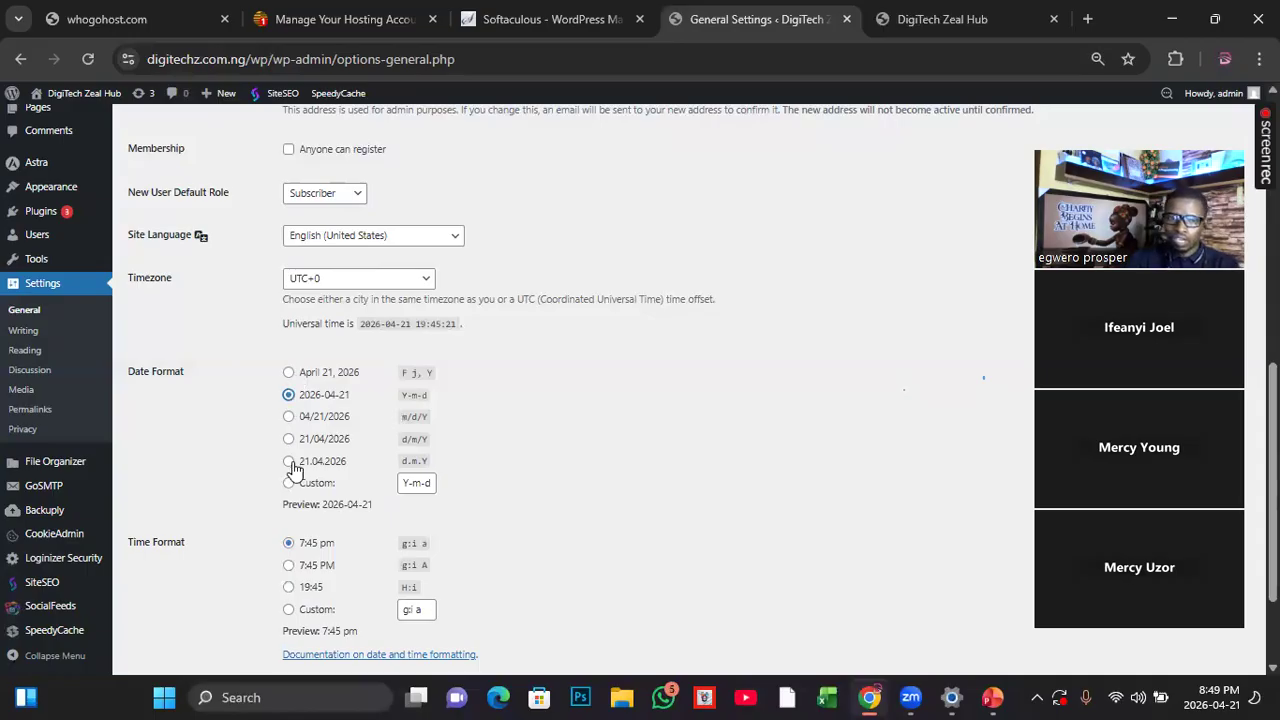
scroll(309, 538, down, 1)
scroll(309, 538, down, 1)
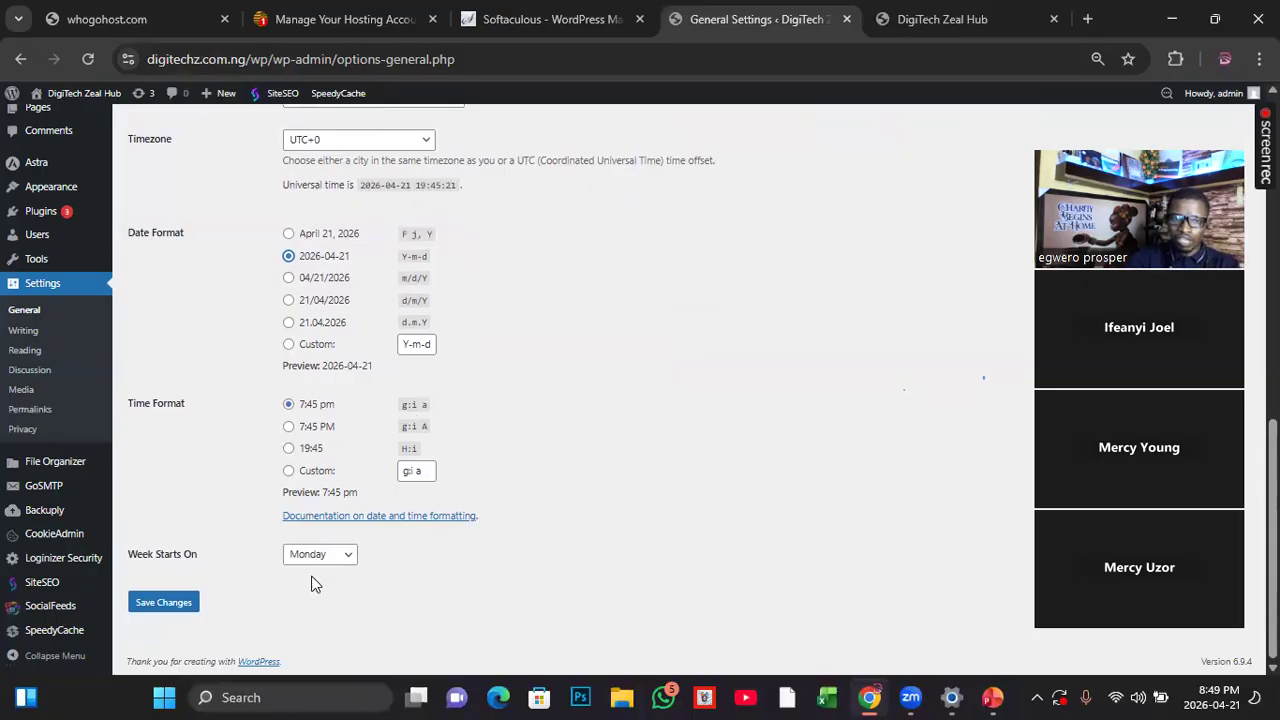
click(166, 605)
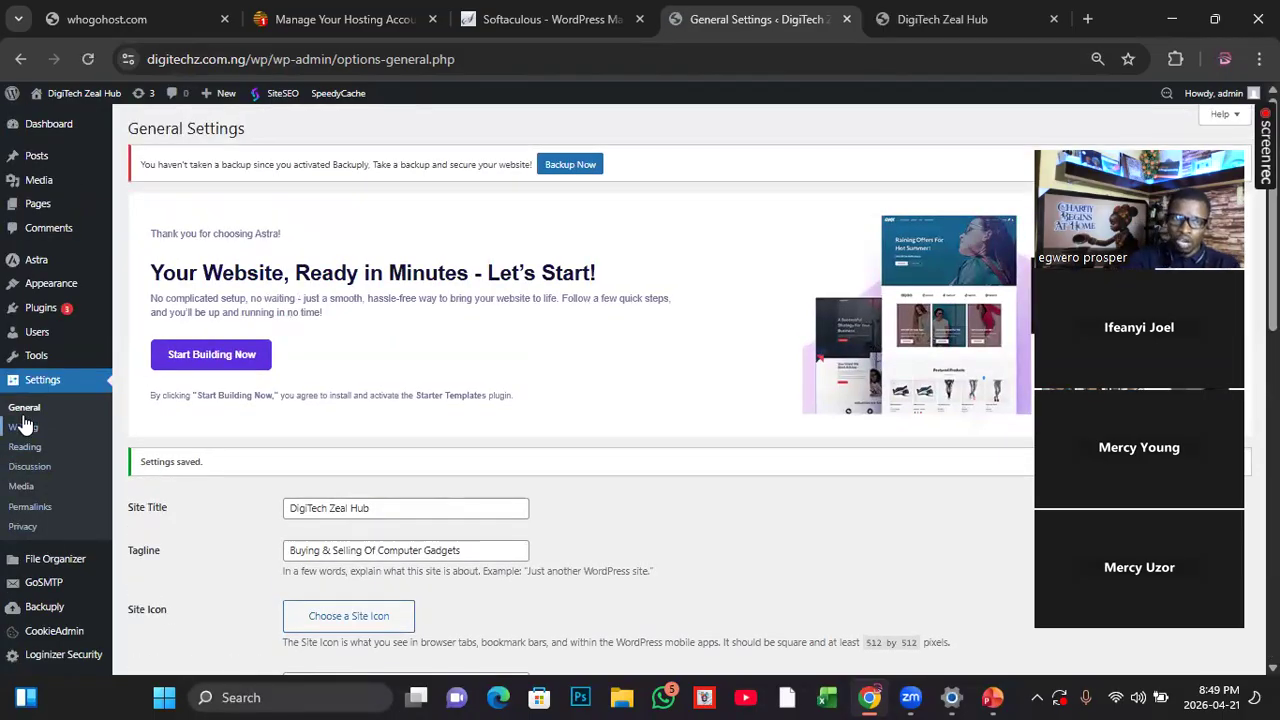
Step: Open the Writing Settings and review the default post category, post format, post via email and update services options
click(29, 431)
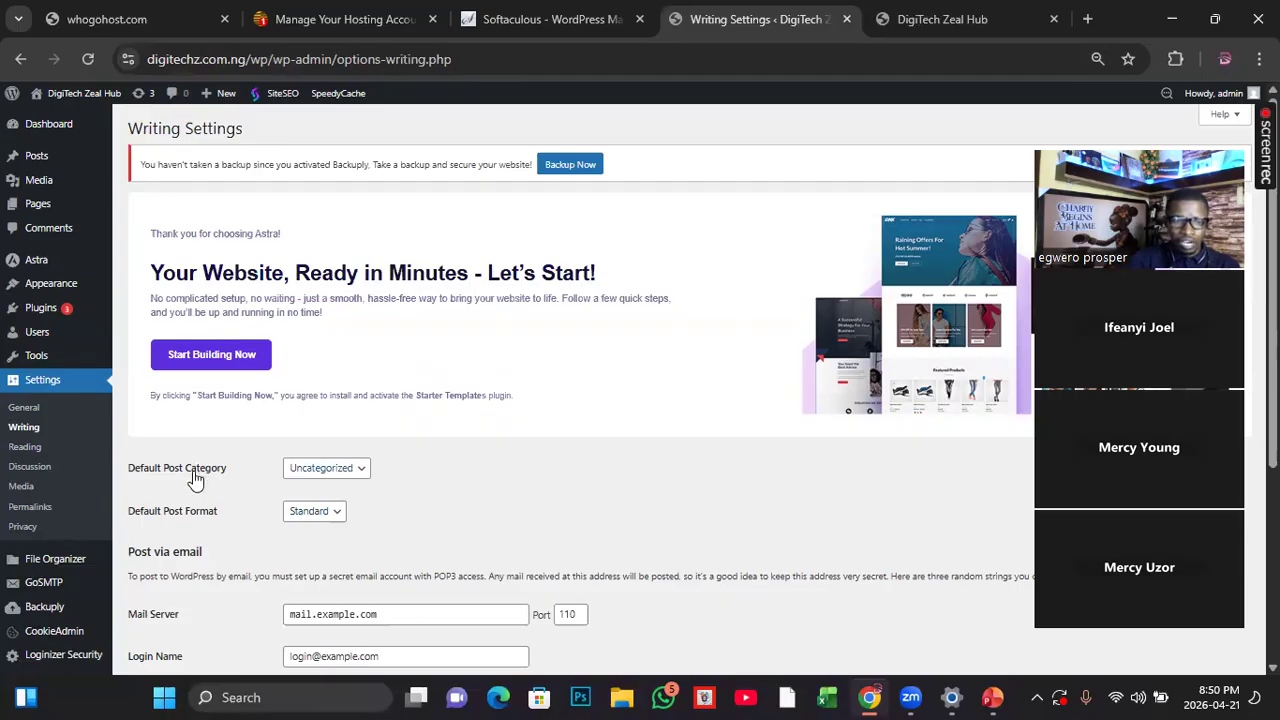
scroll(195, 480, down, 1)
scroll(195, 480, down, 2)
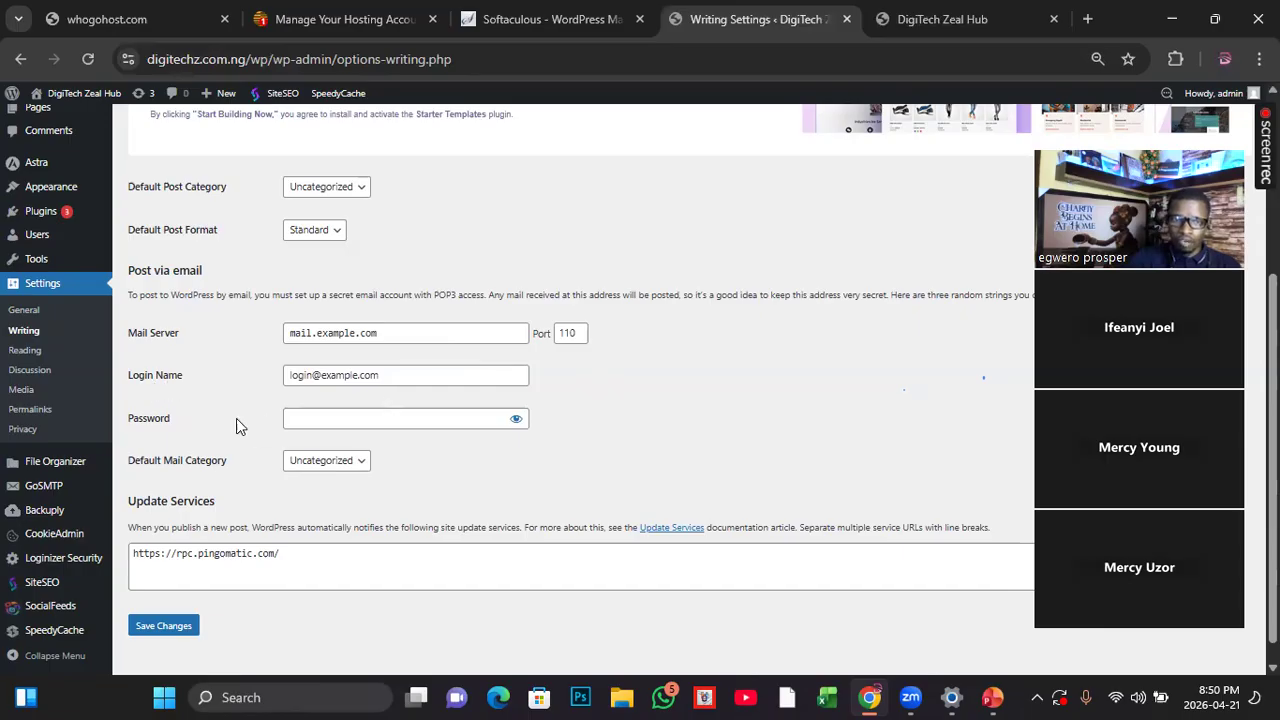
scroll(489, 437, down, 1)
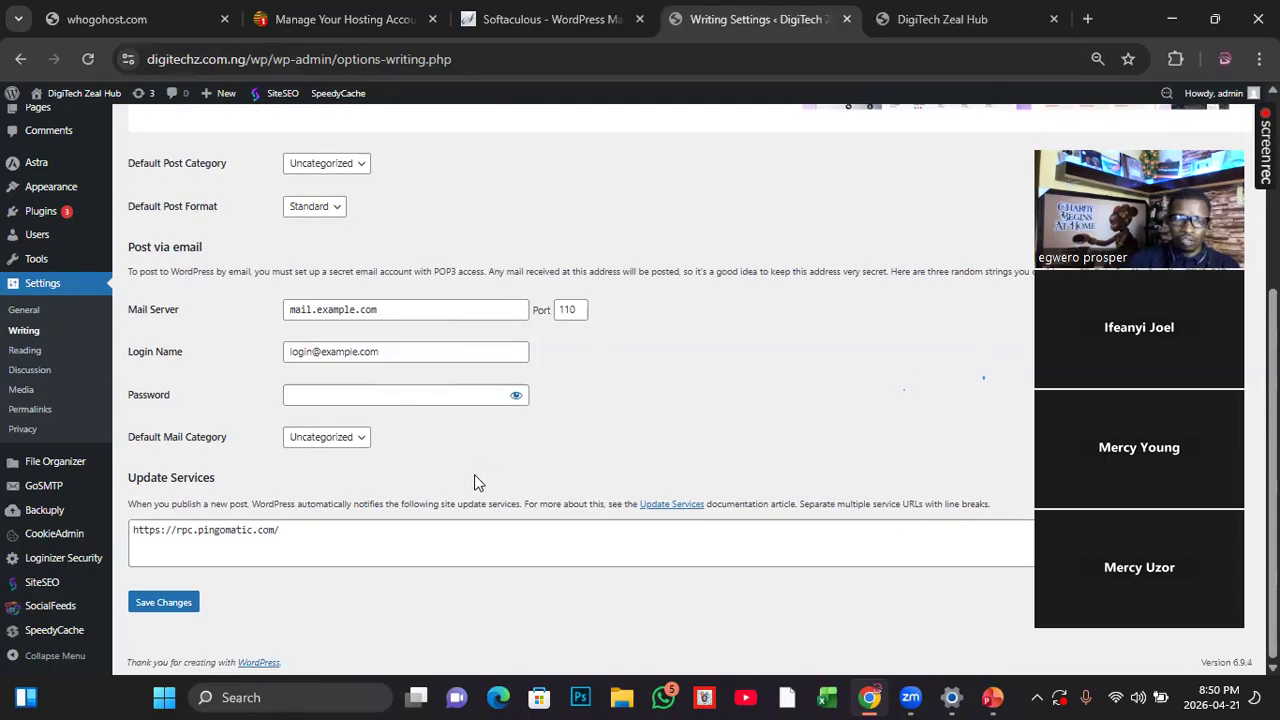
scroll(398, 510, up, 3)
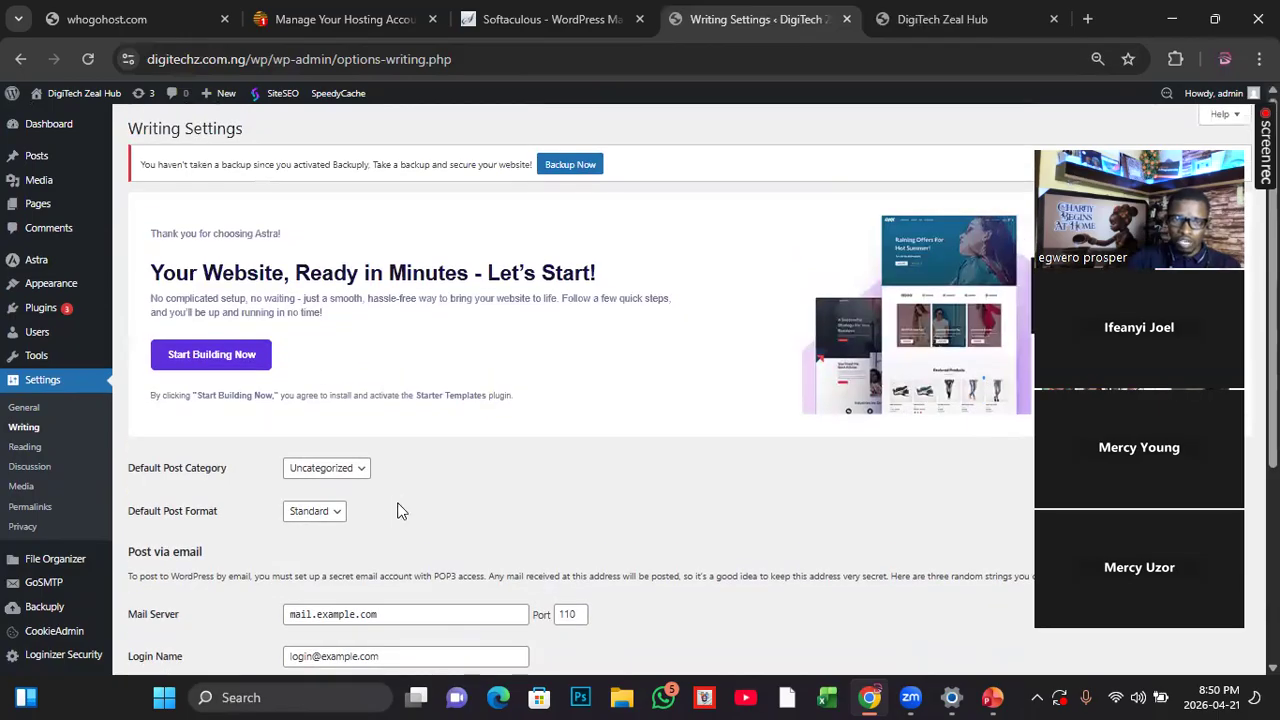
Step: In the Reading Settings, check the static homepage choices, set the homepage back to the latest posts, and save
click(24, 450)
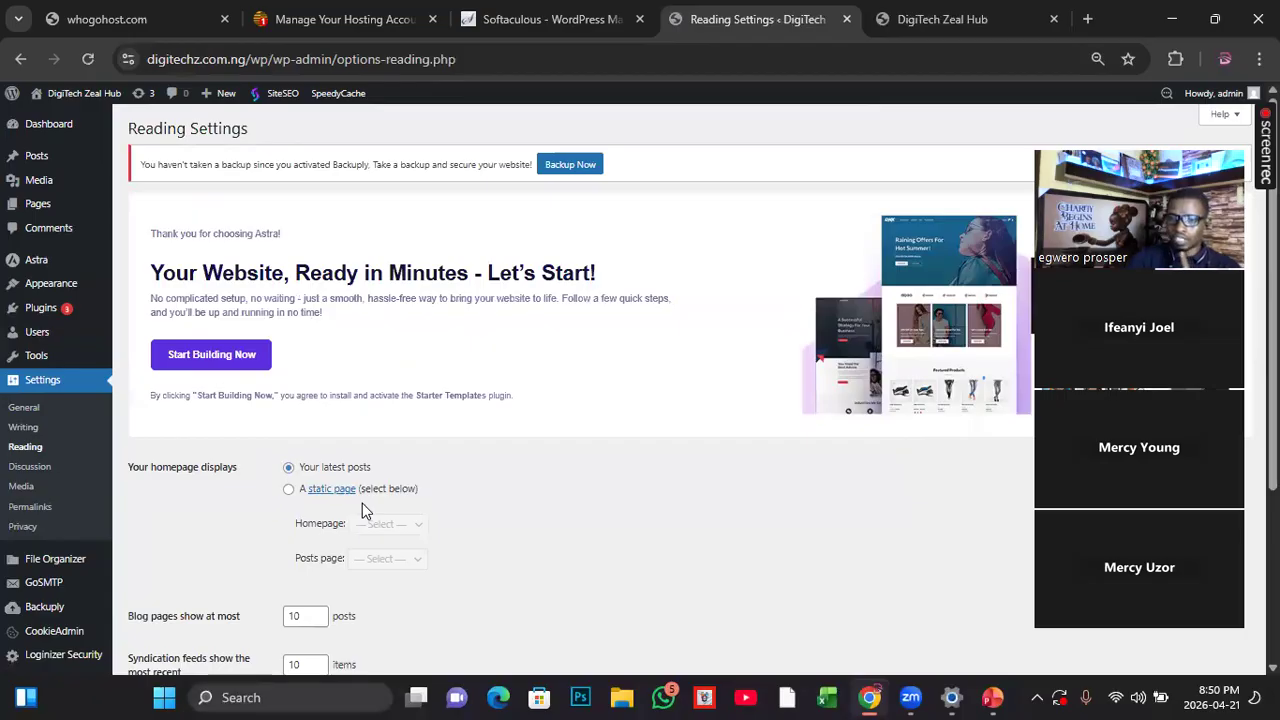
scroll(362, 503, down, 2)
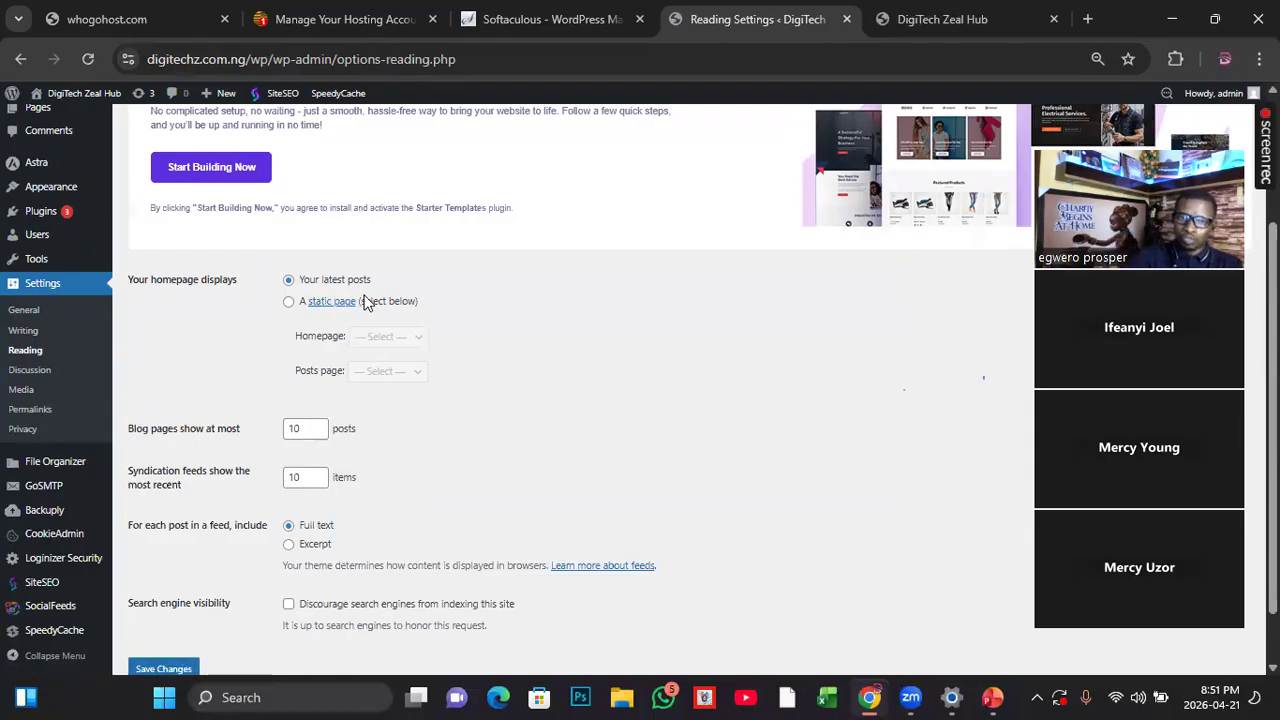
click(287, 304)
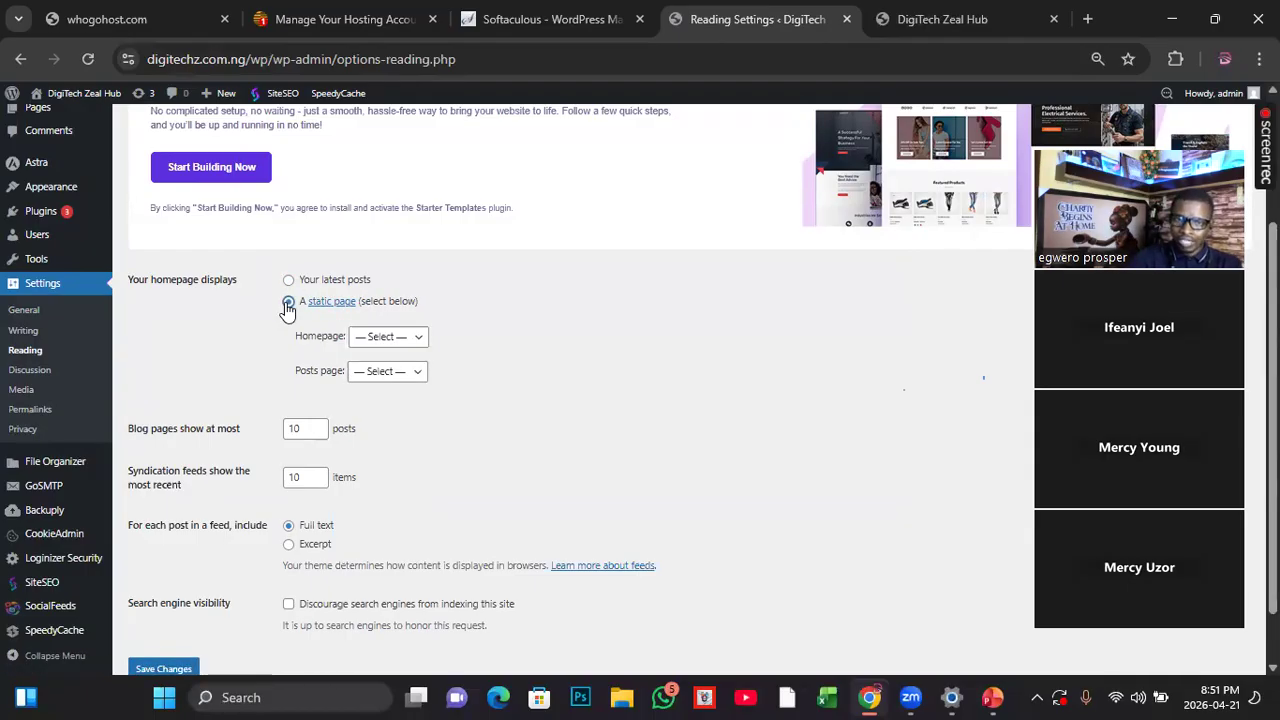
click(419, 339)
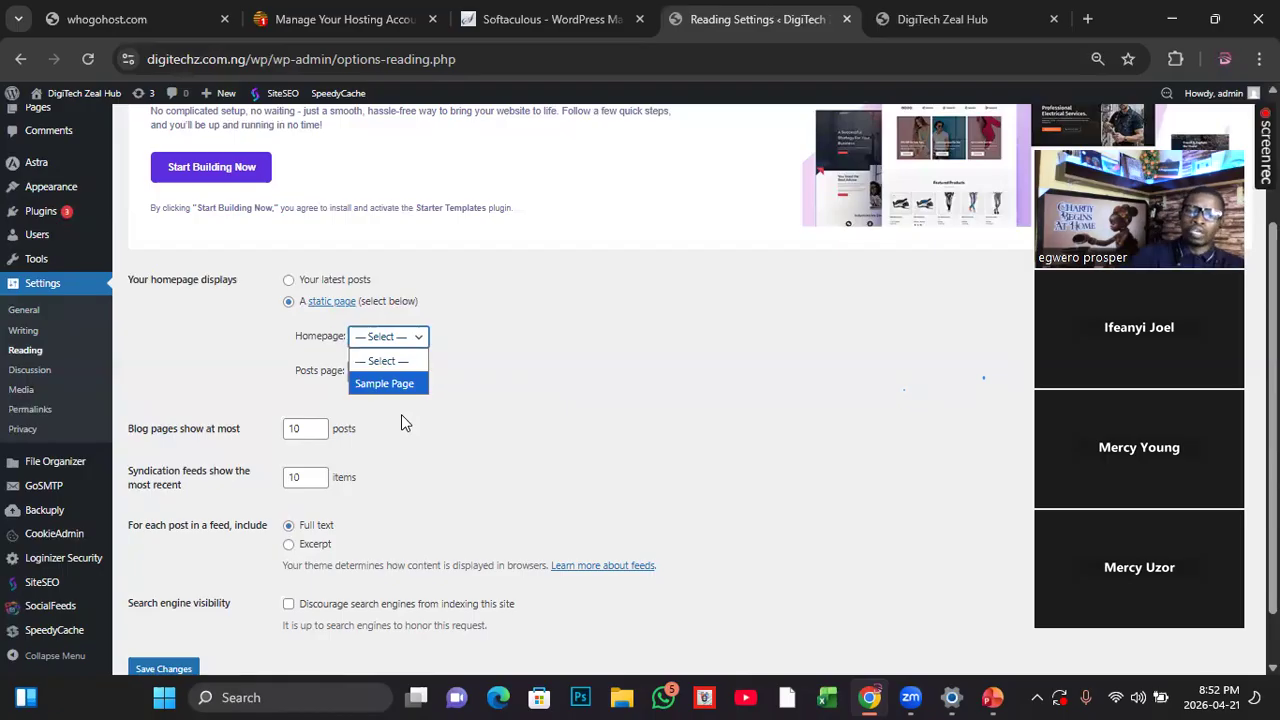
click(288, 283)
click(288, 282)
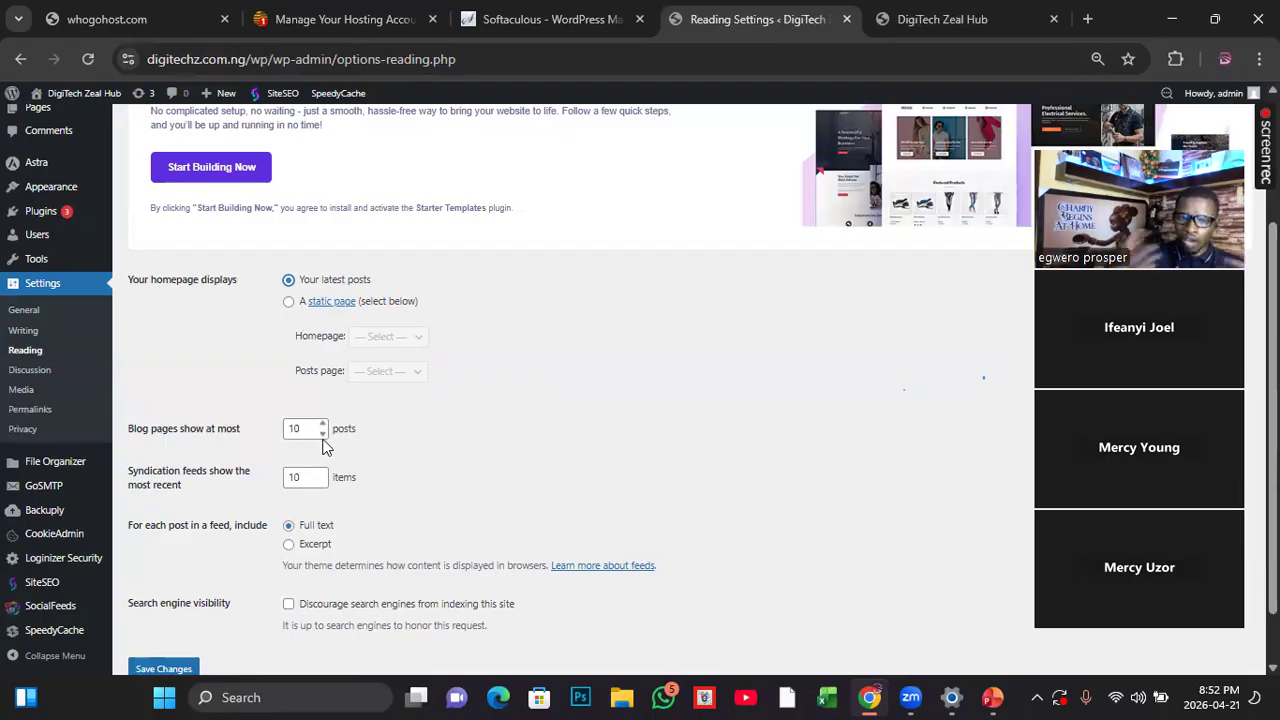
scroll(341, 450, down, 1)
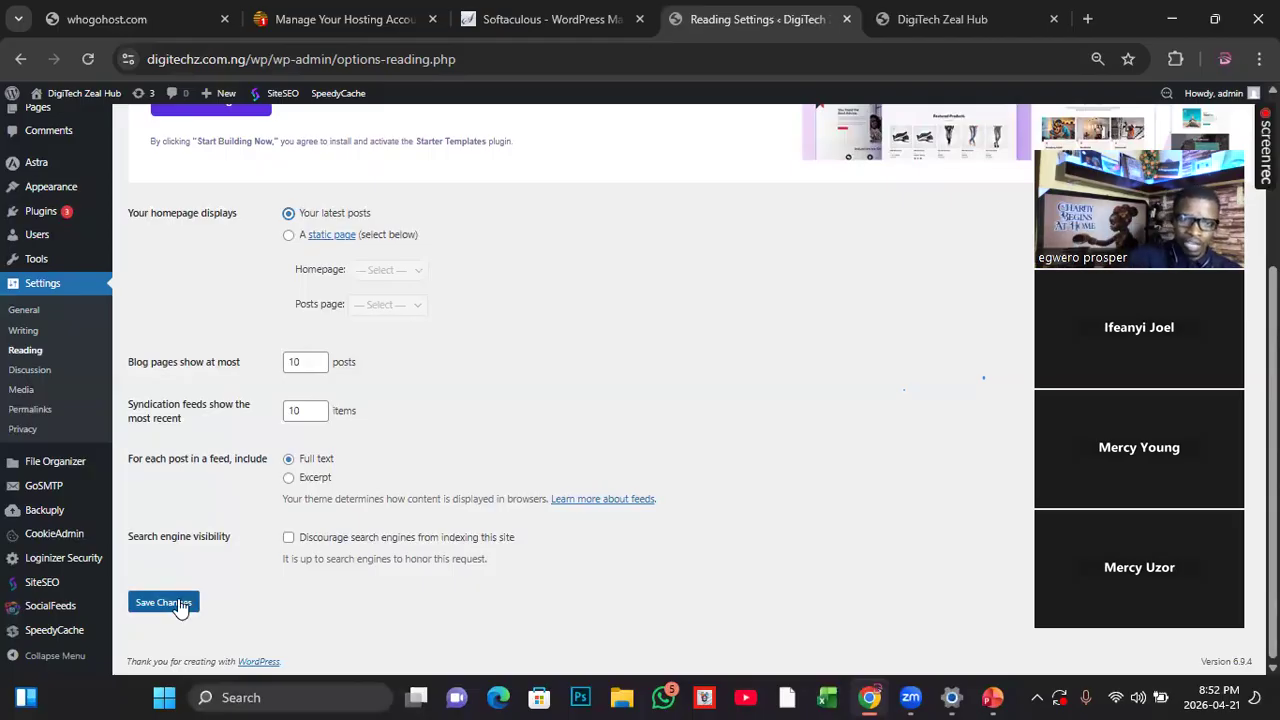
click(163, 602)
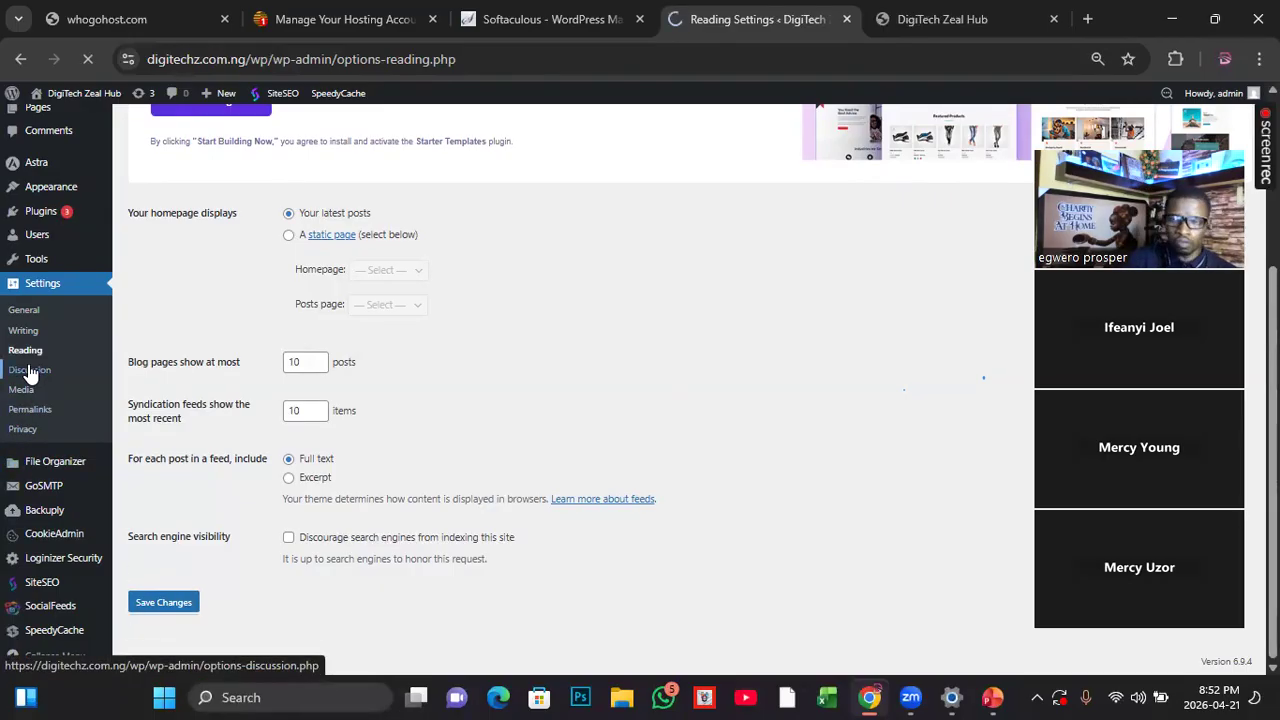
Step: Open the Discussion Settings and review the default post, comment, pagination and moderation options
click(30, 371)
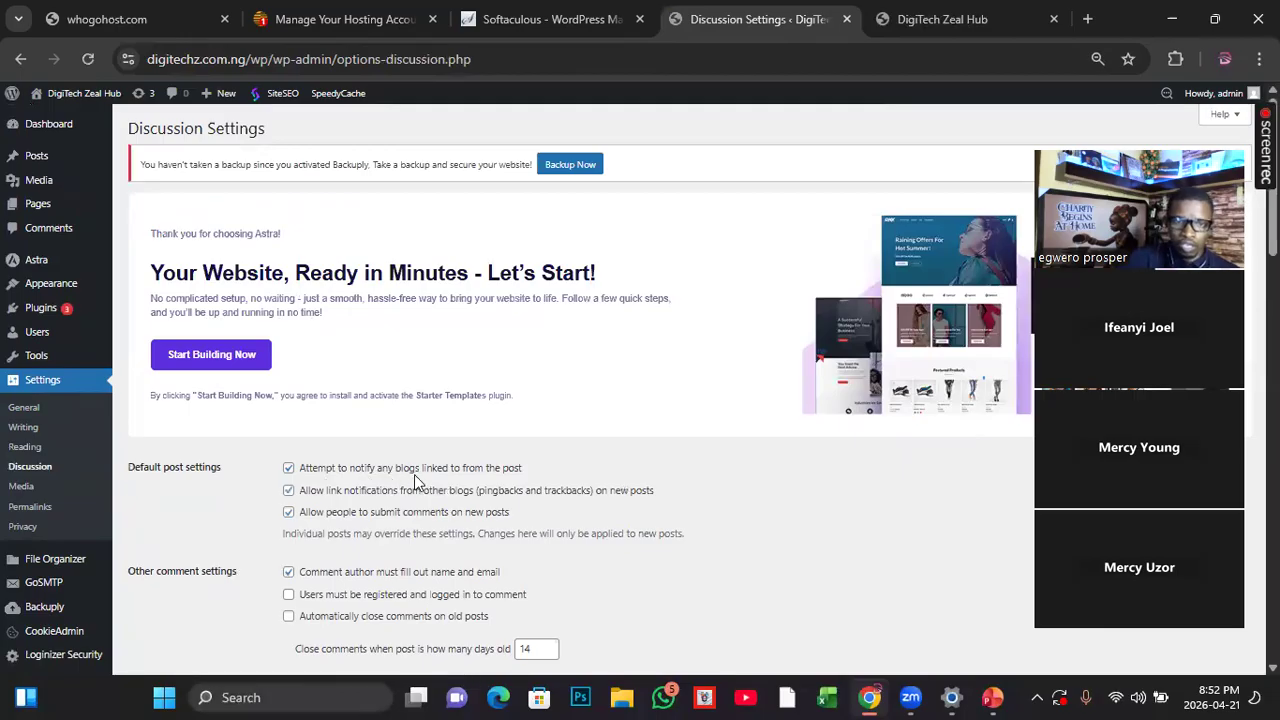
scroll(503, 531, down, 3)
scroll(501, 530, up, 1)
scroll(501, 537, down, 5)
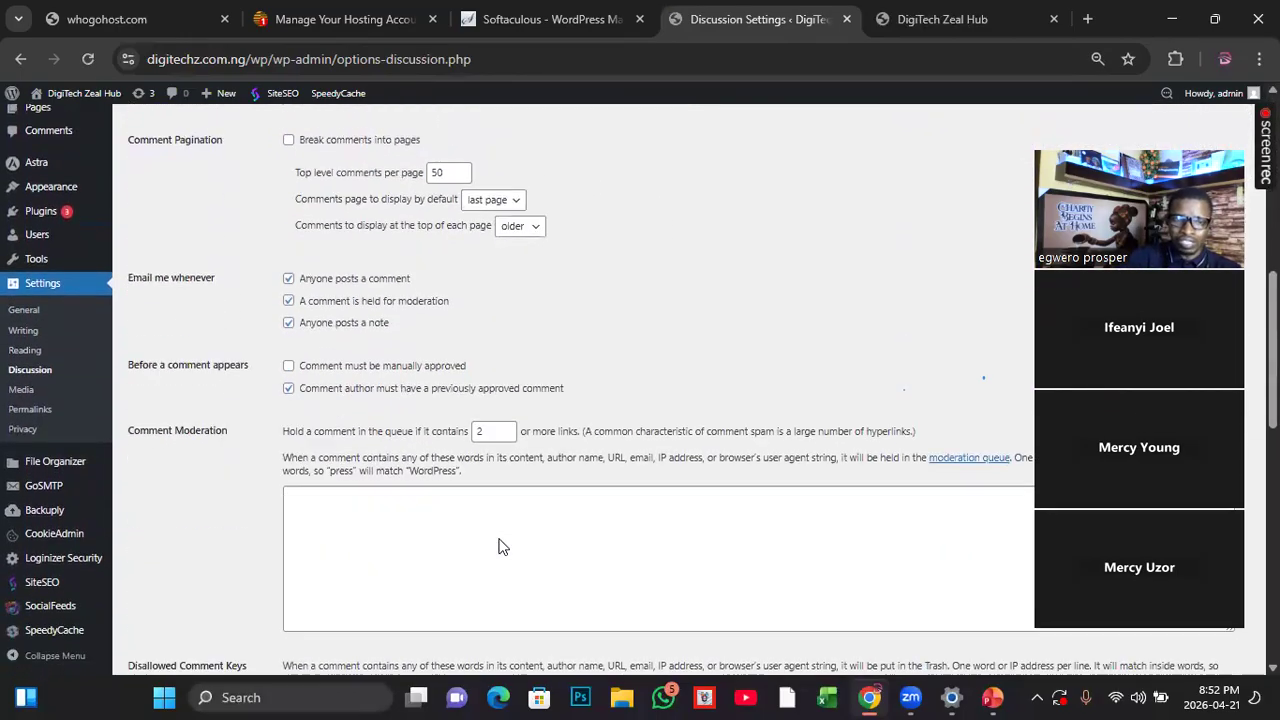
scroll(500, 540, up, 2)
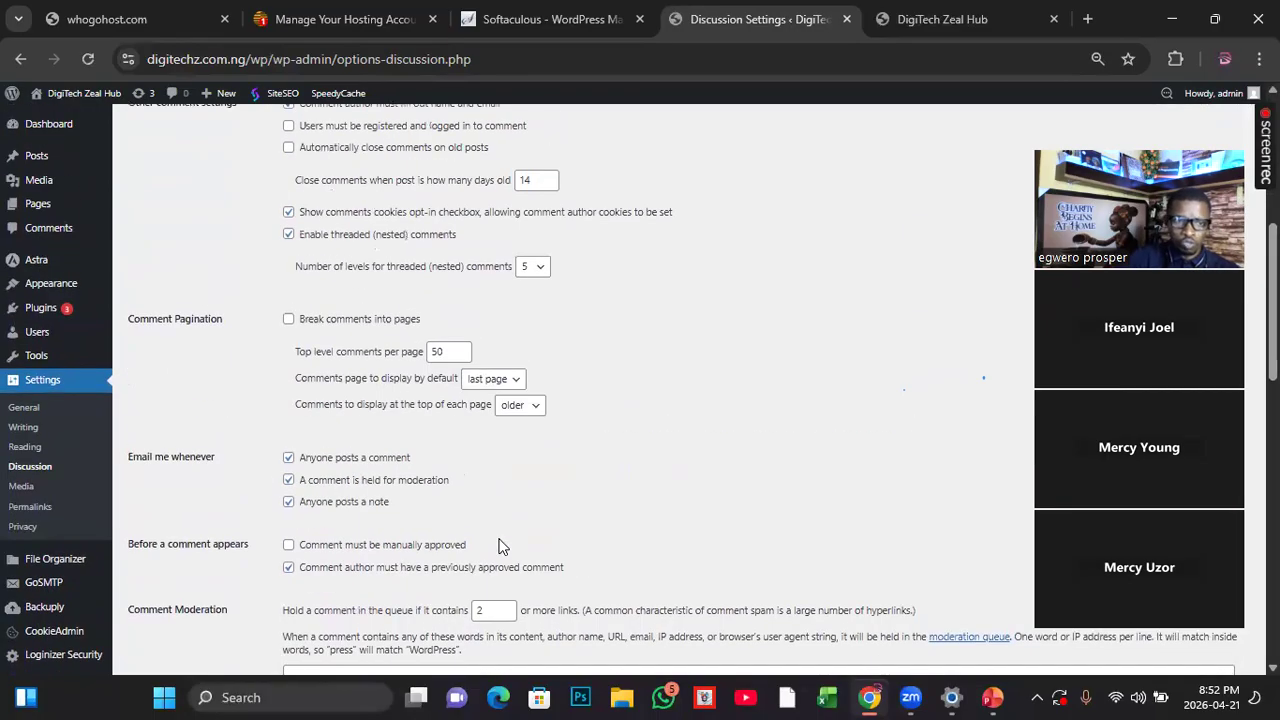
Step: Open the Media Settings, review the image sizes and upload folder option, and save the settings
click(21, 489)
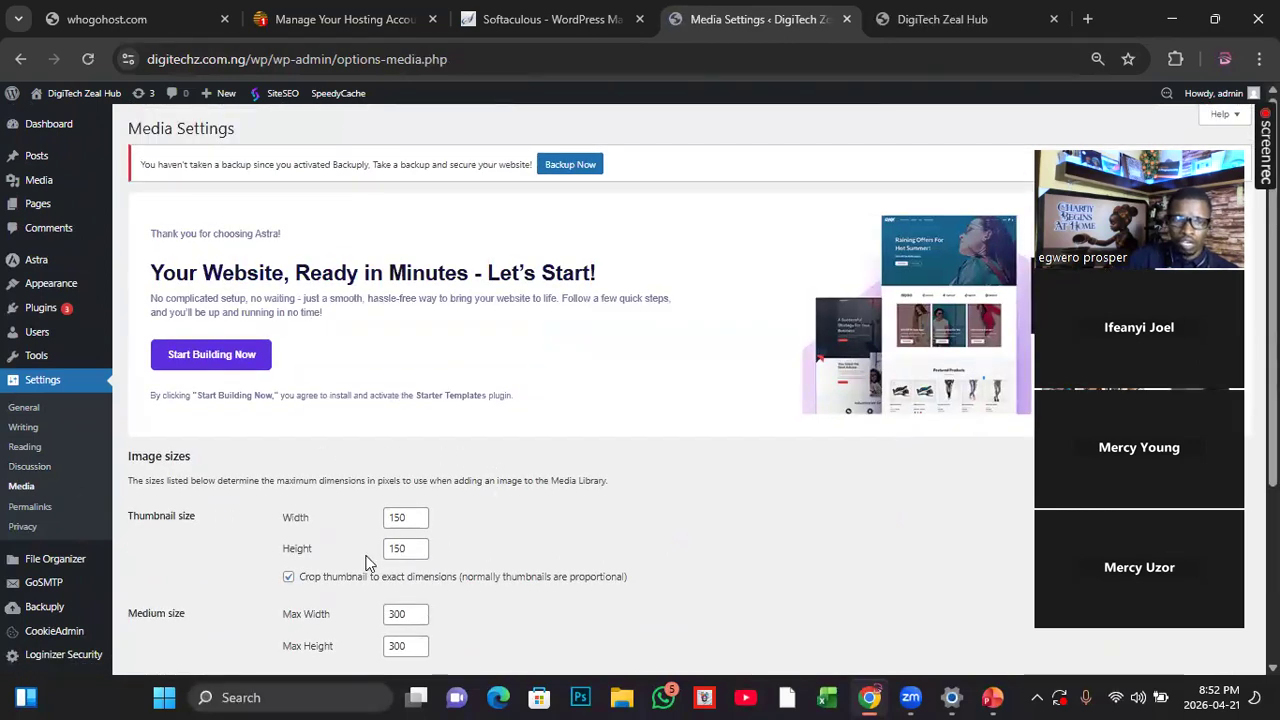
scroll(366, 563, down, 3)
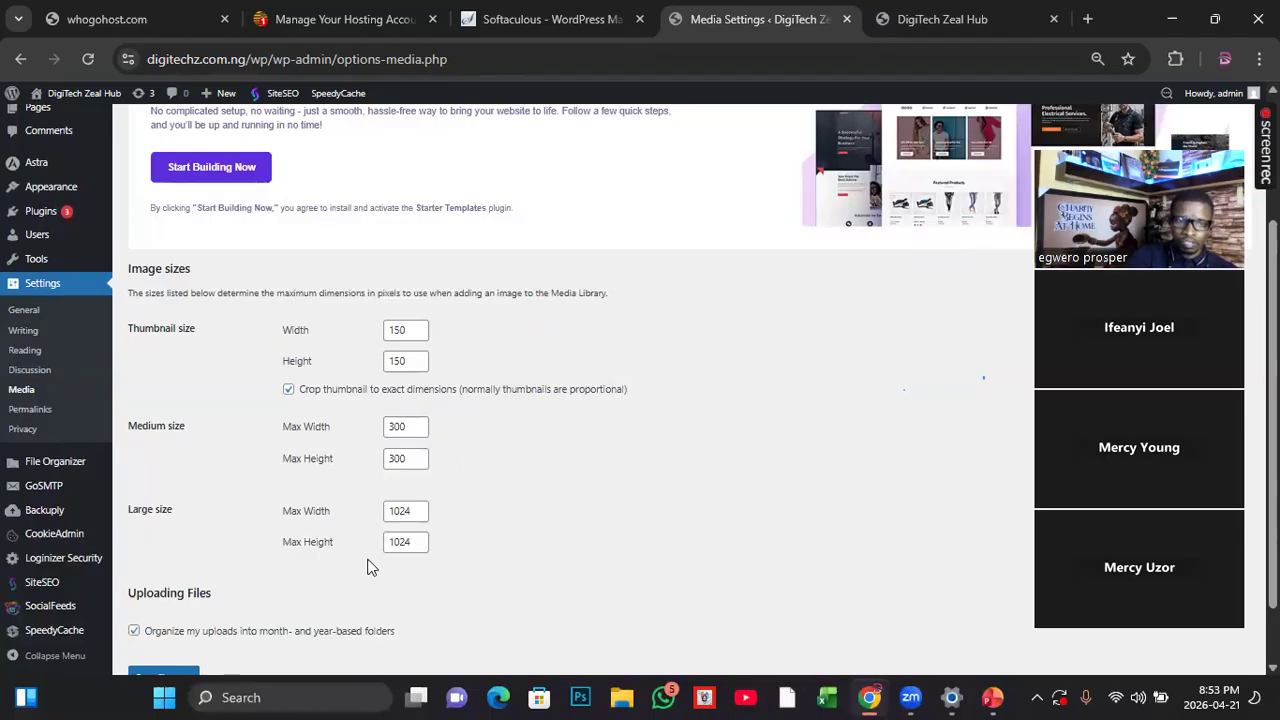
scroll(242, 566, down, 1)
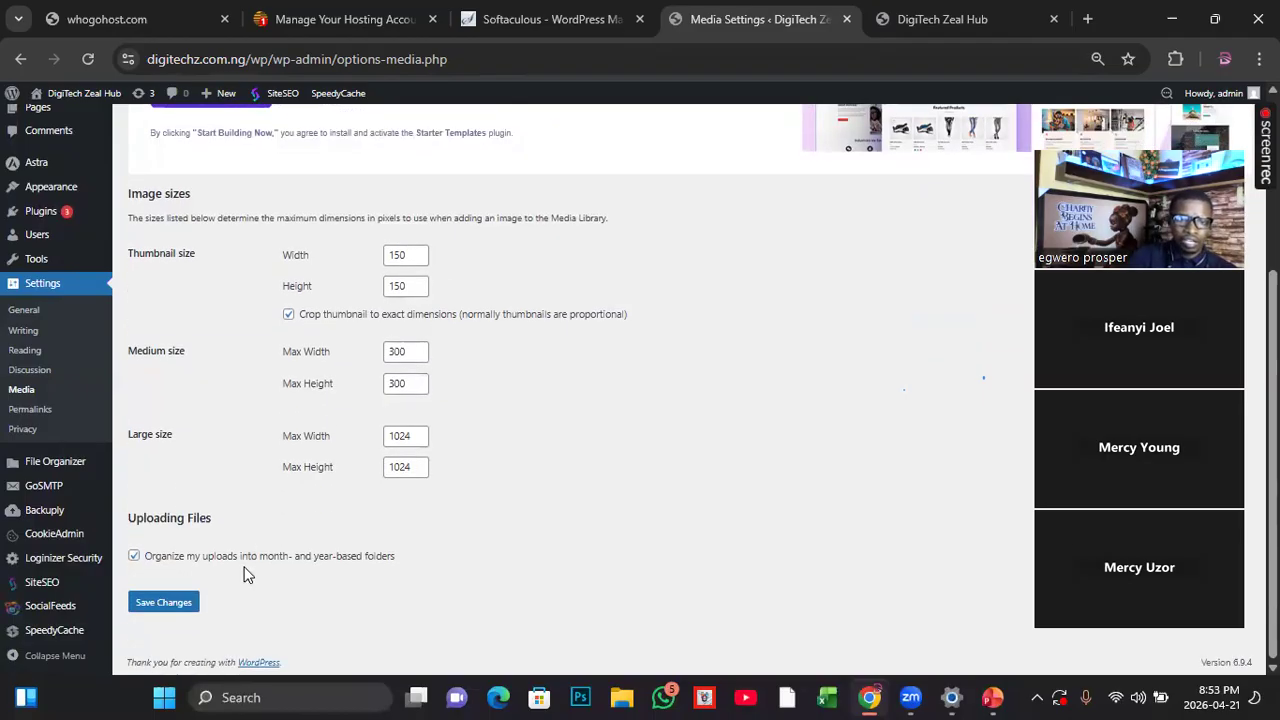
click(166, 603)
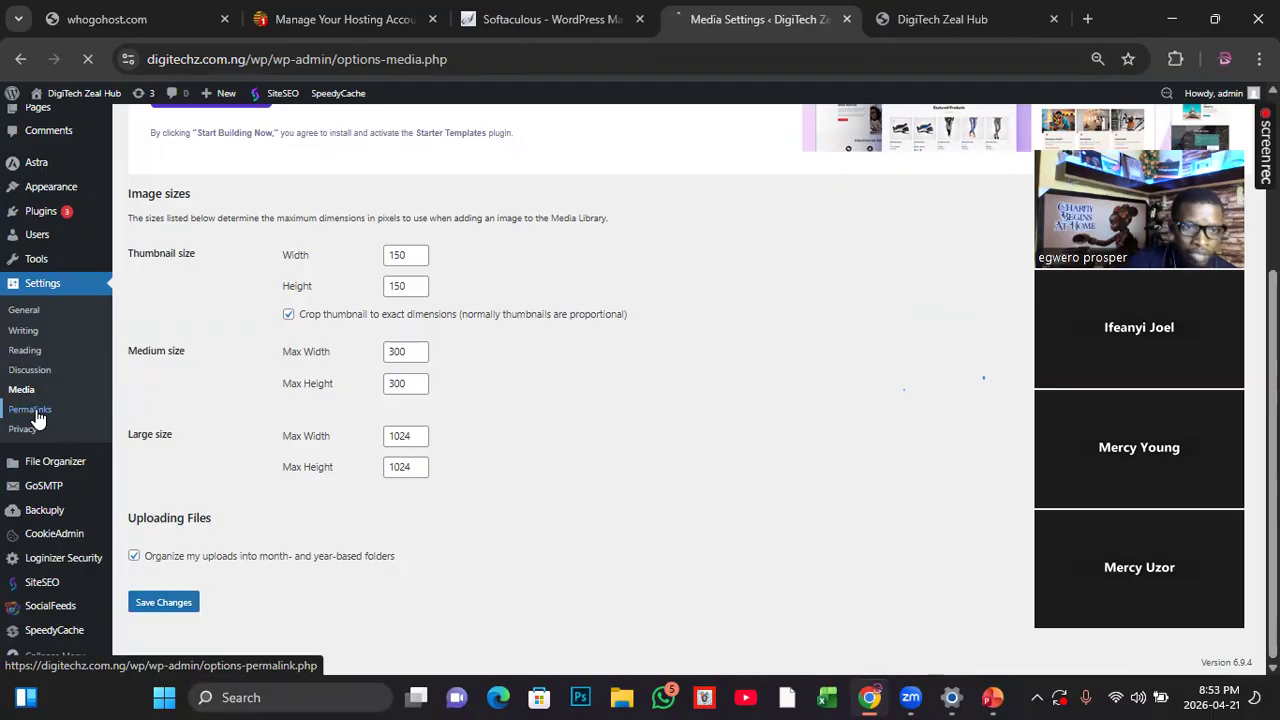
Step: Open the Permalink Settings and review the permalink structures, available tags and the optional category and tag bases
click(30, 410)
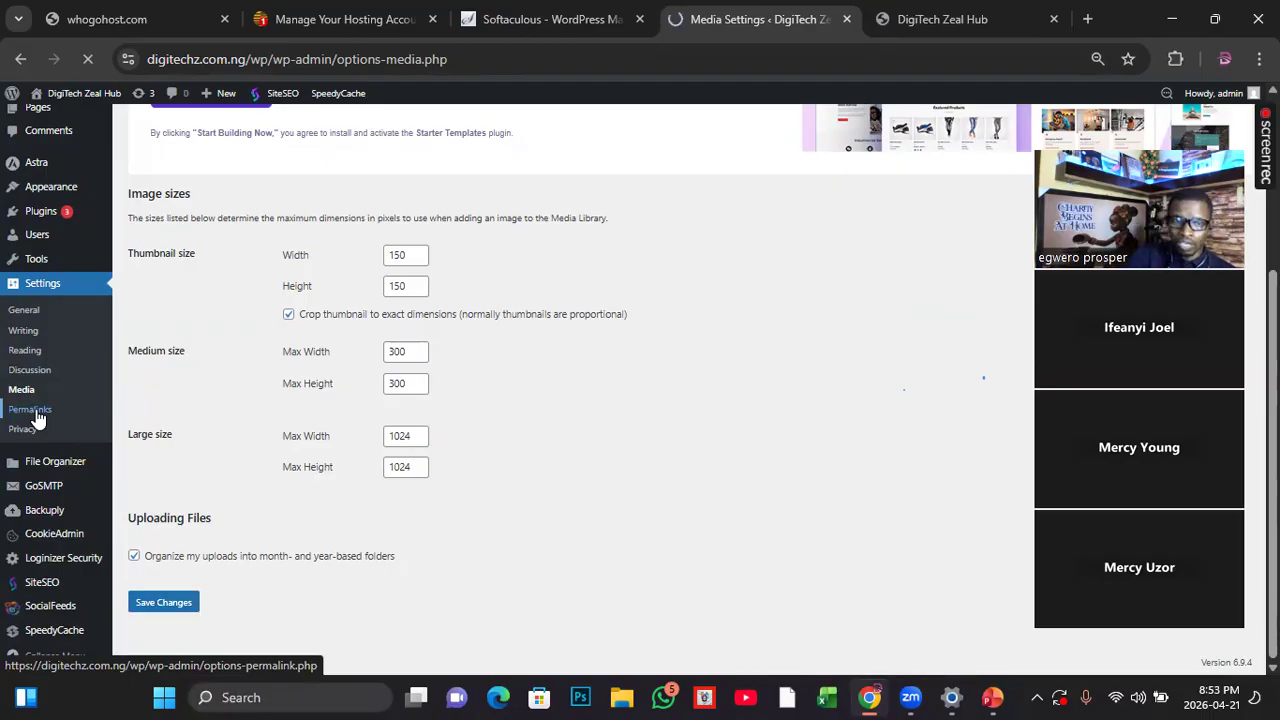
scroll(381, 527, down, 4)
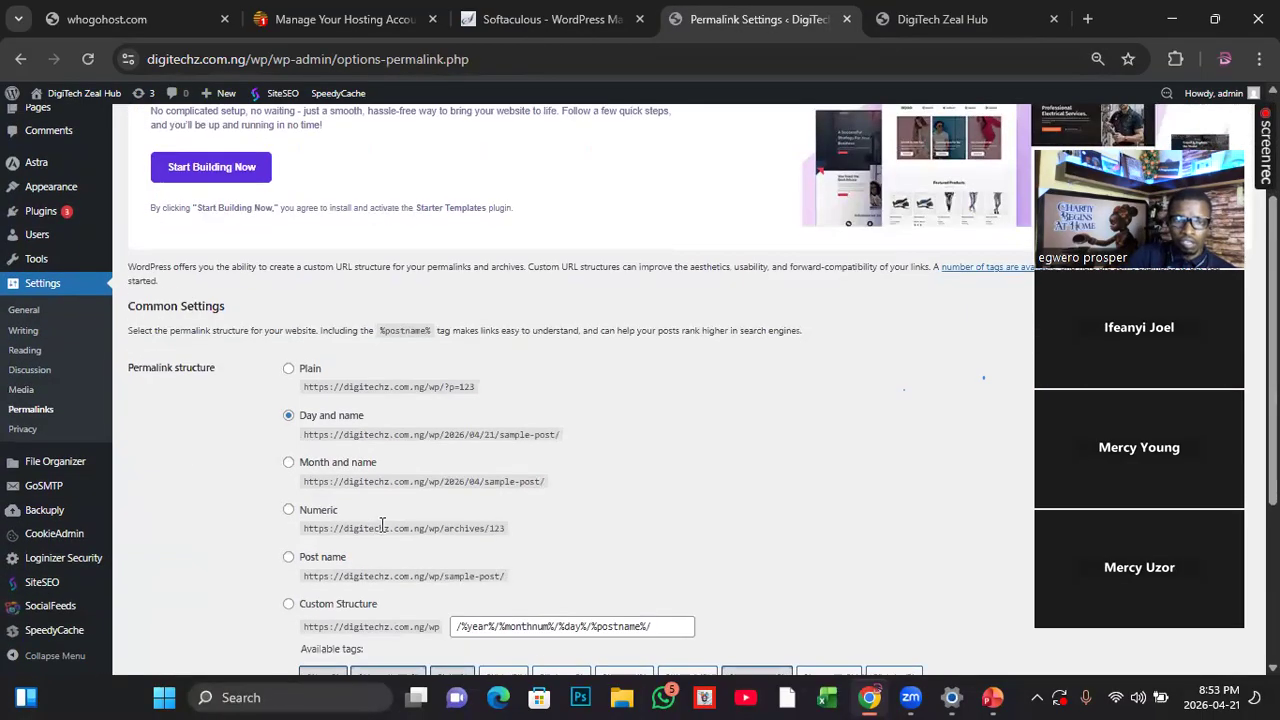
scroll(381, 524, down, 2)
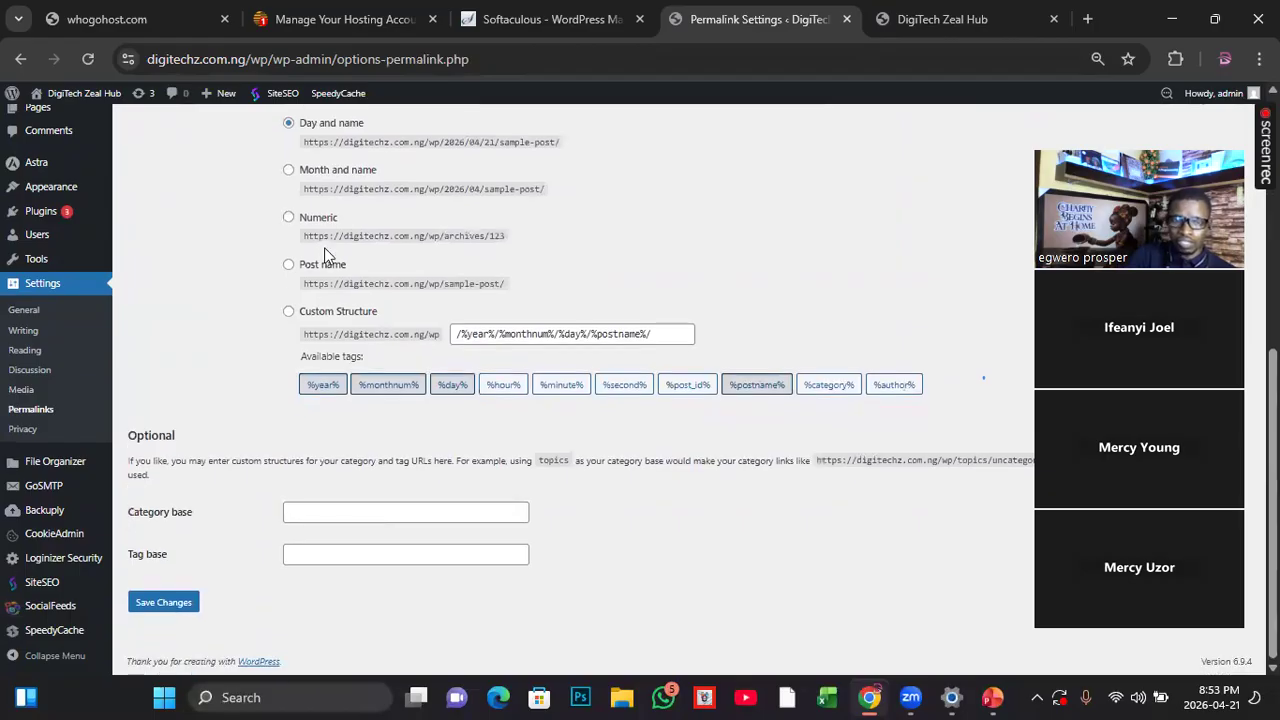
scroll(400, 390, up, 2)
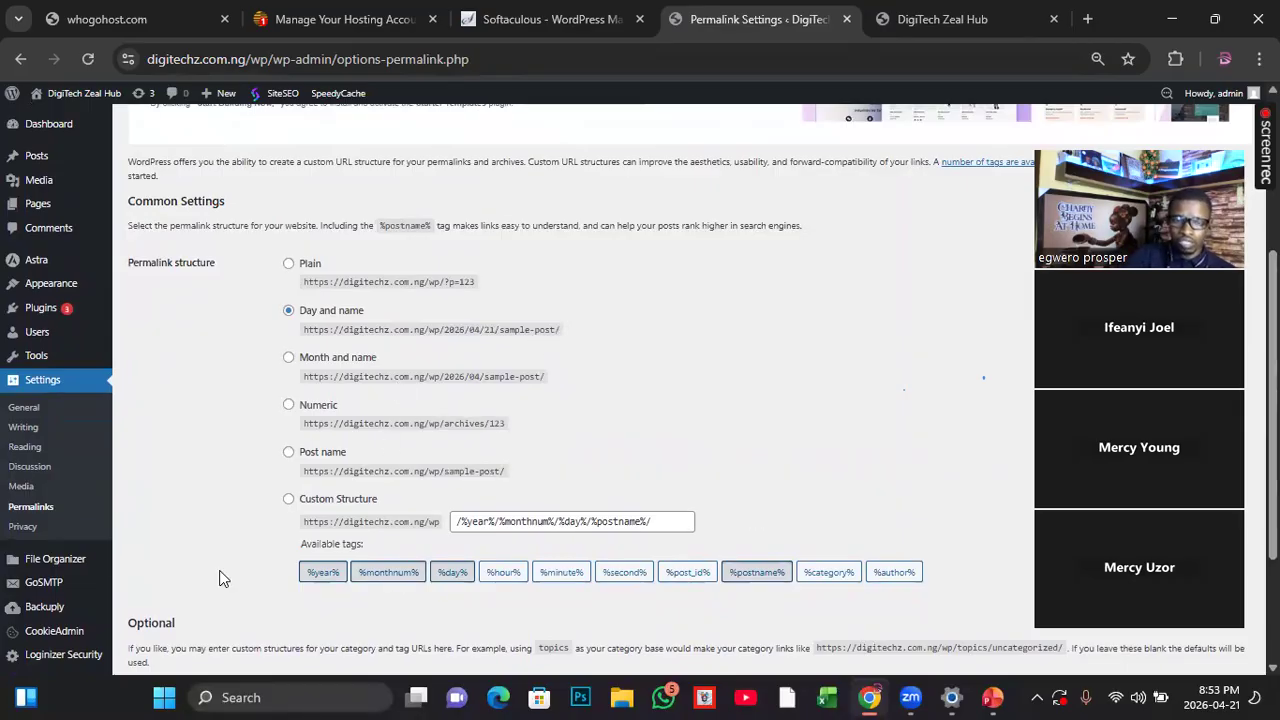
scroll(405, 540, down, 2)
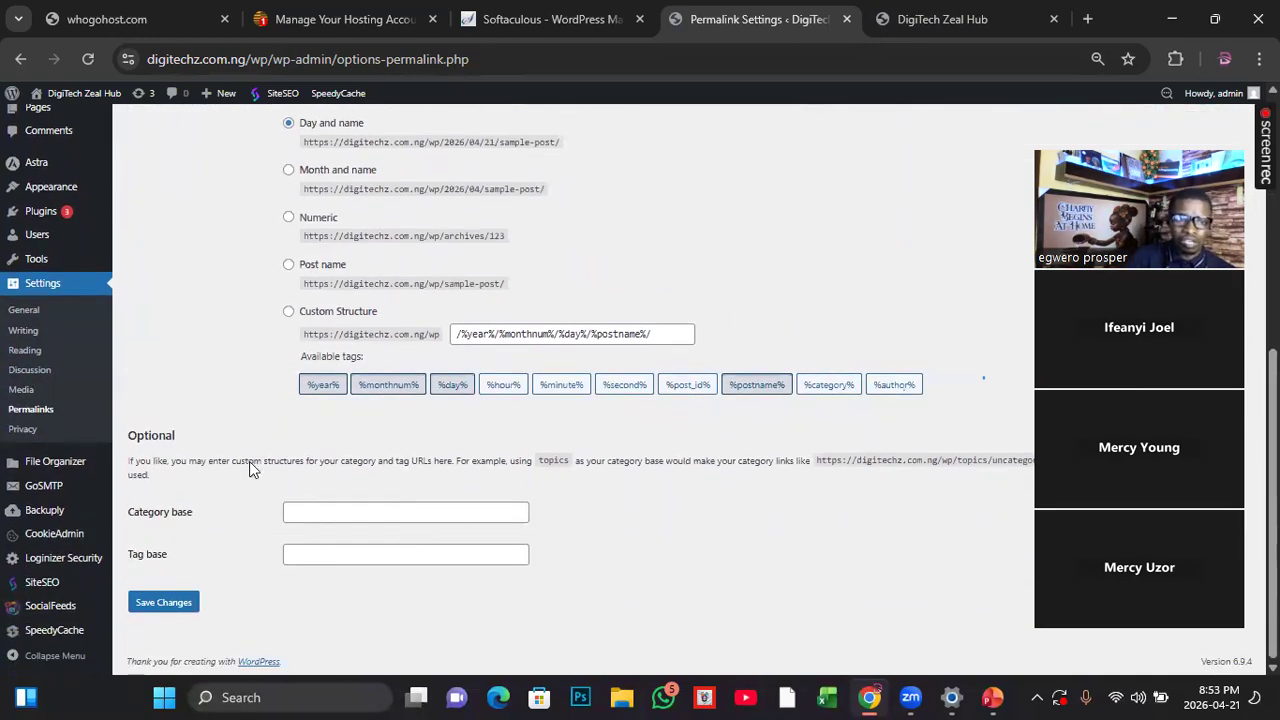
Step: Open the Privacy settings and review the options for creating or changing the Privacy Policy page
click(30, 430)
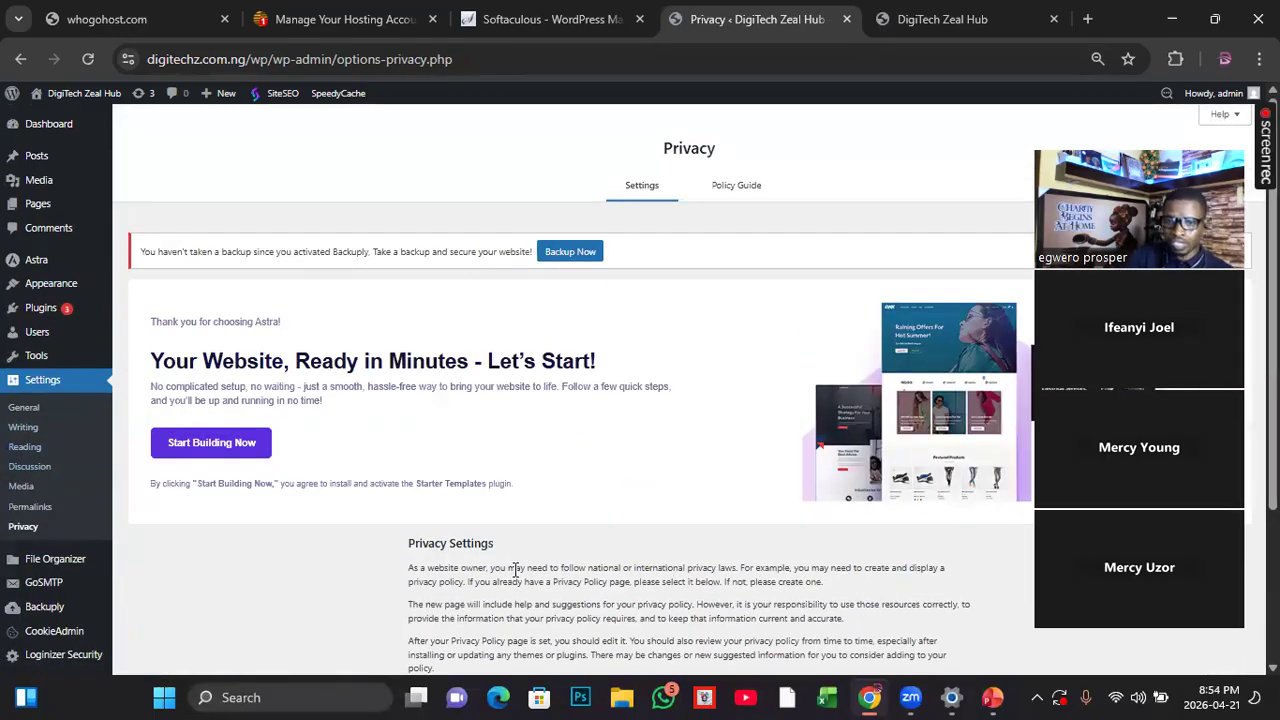
scroll(515, 570, down, 2)
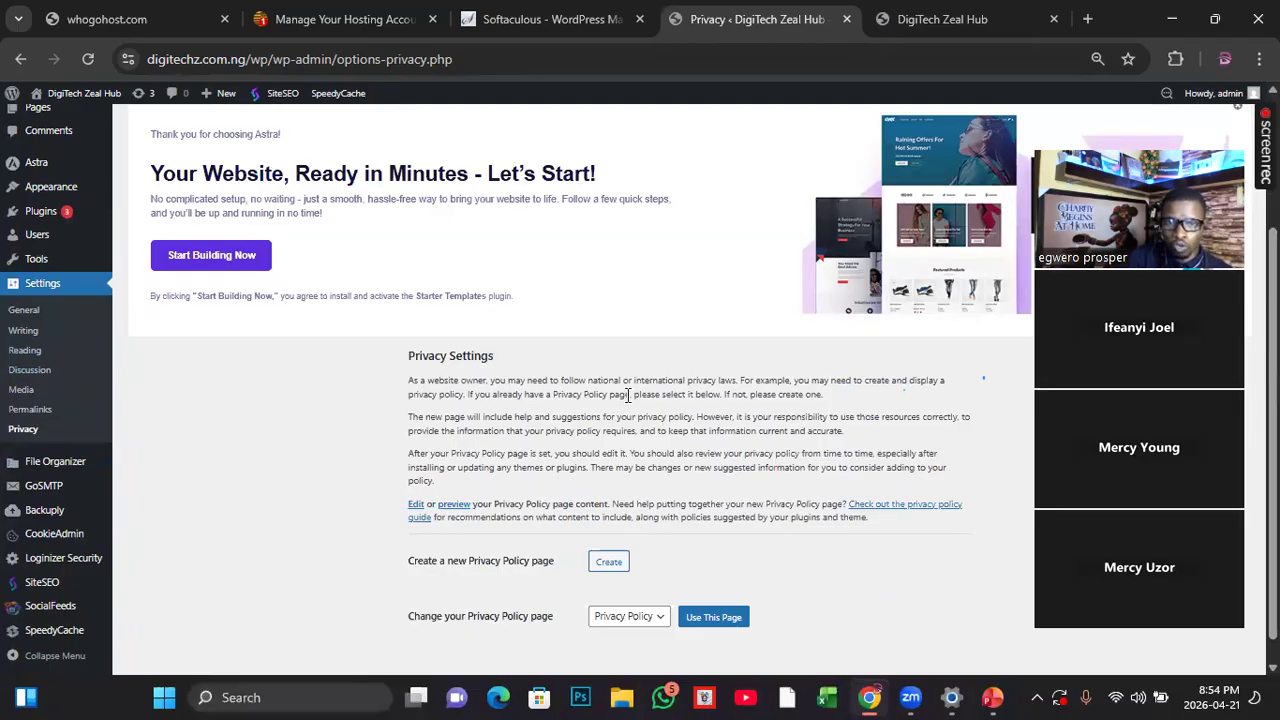
scroll(686, 410, down, 1)
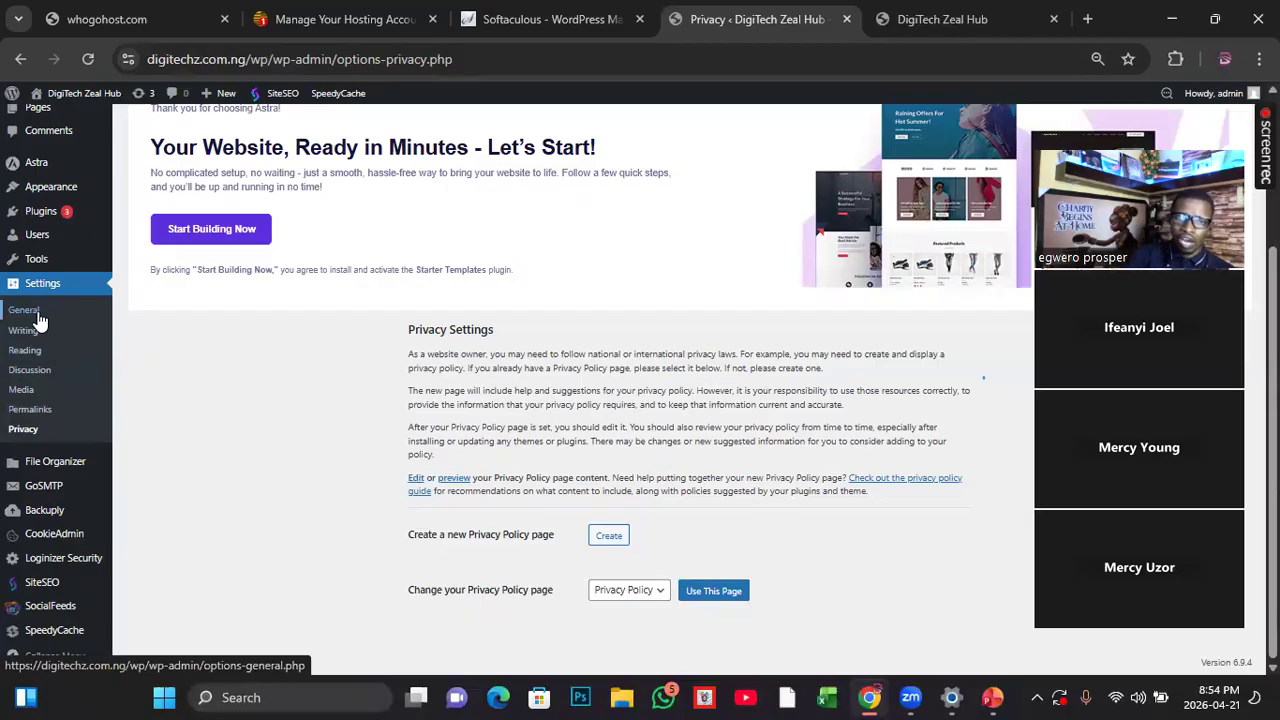
scroll(671, 274, up, 3)
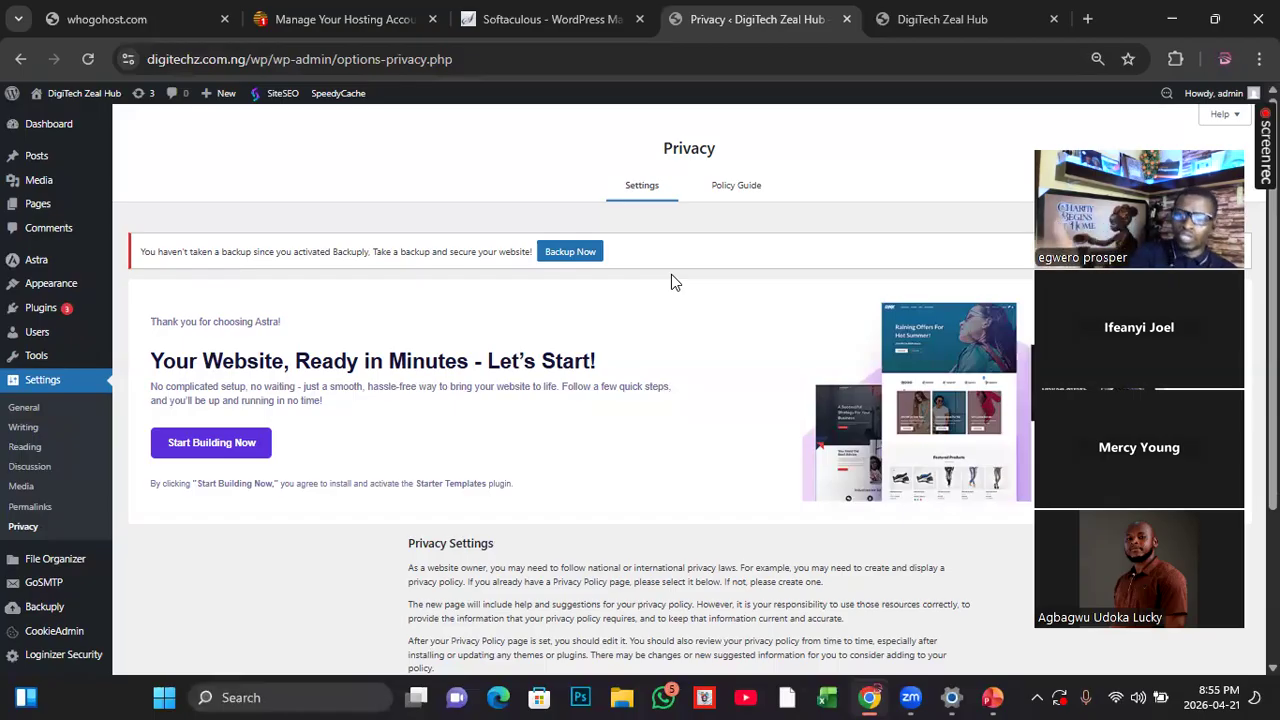
Step: View the DigiTech Zeal Hub homepage on the live site, and return to the WordPress admin
click(958, 18)
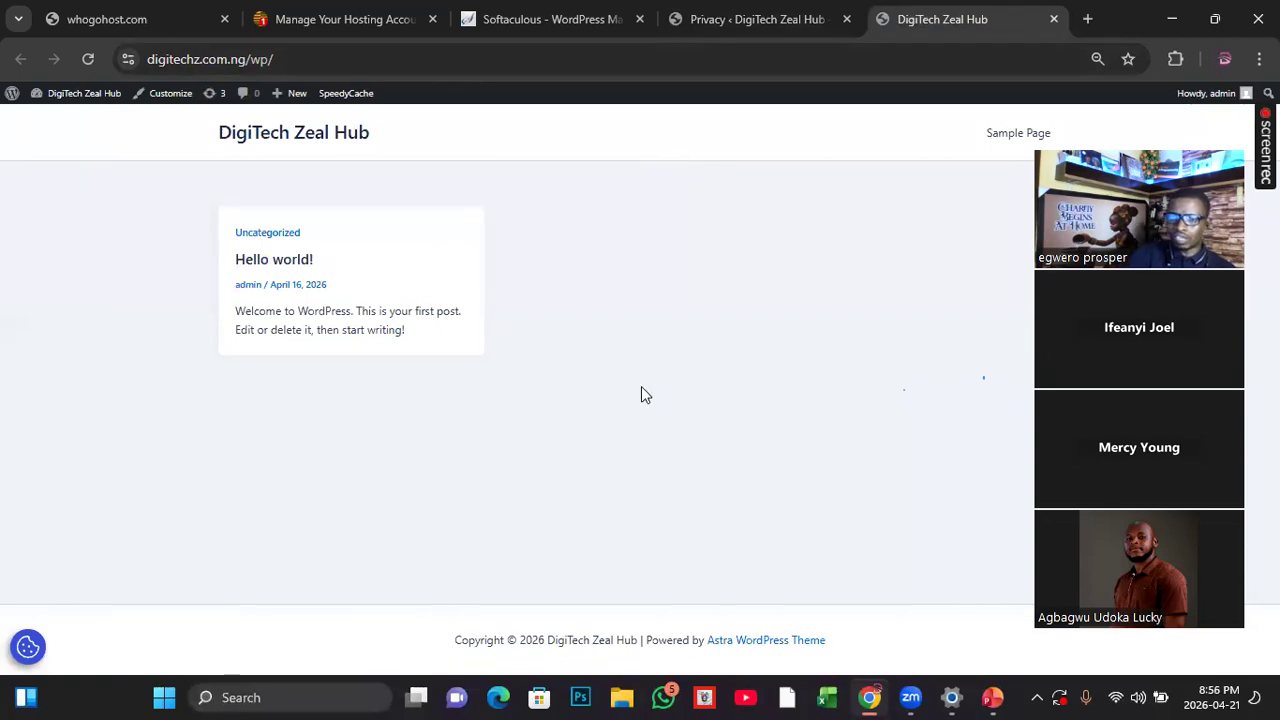
click(509, 22)
click(737, 21)
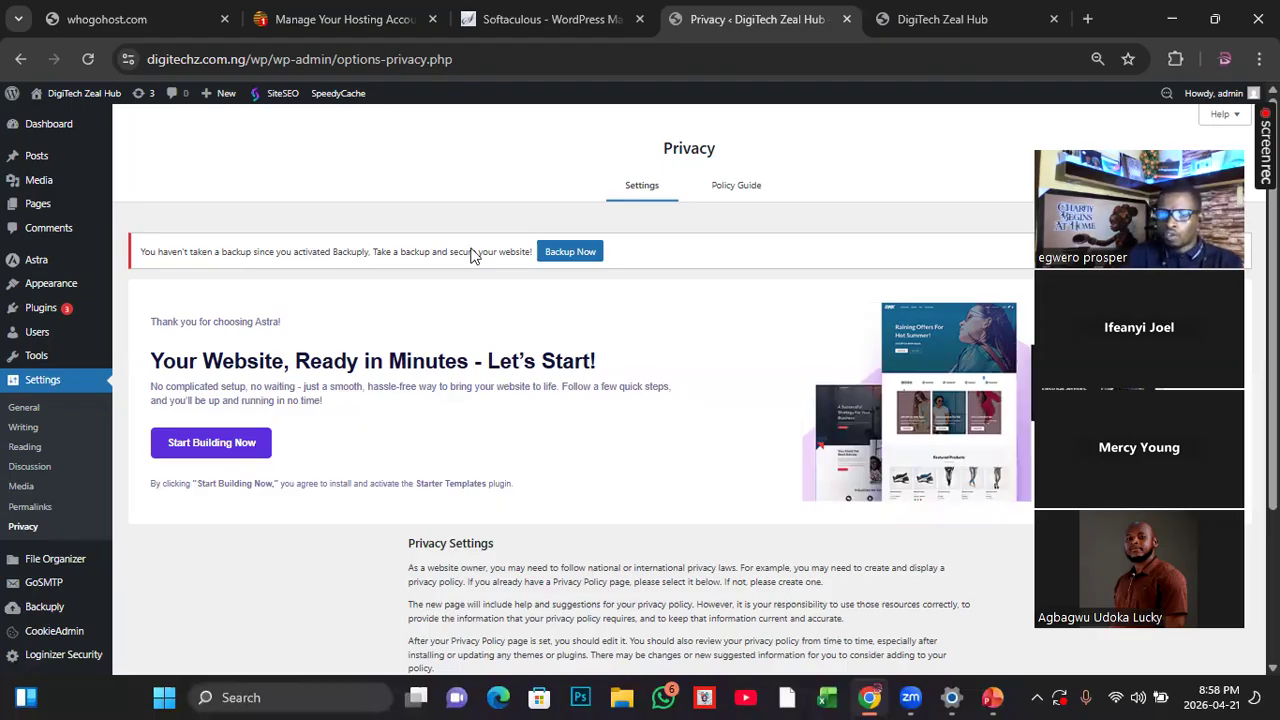
click(939, 19)
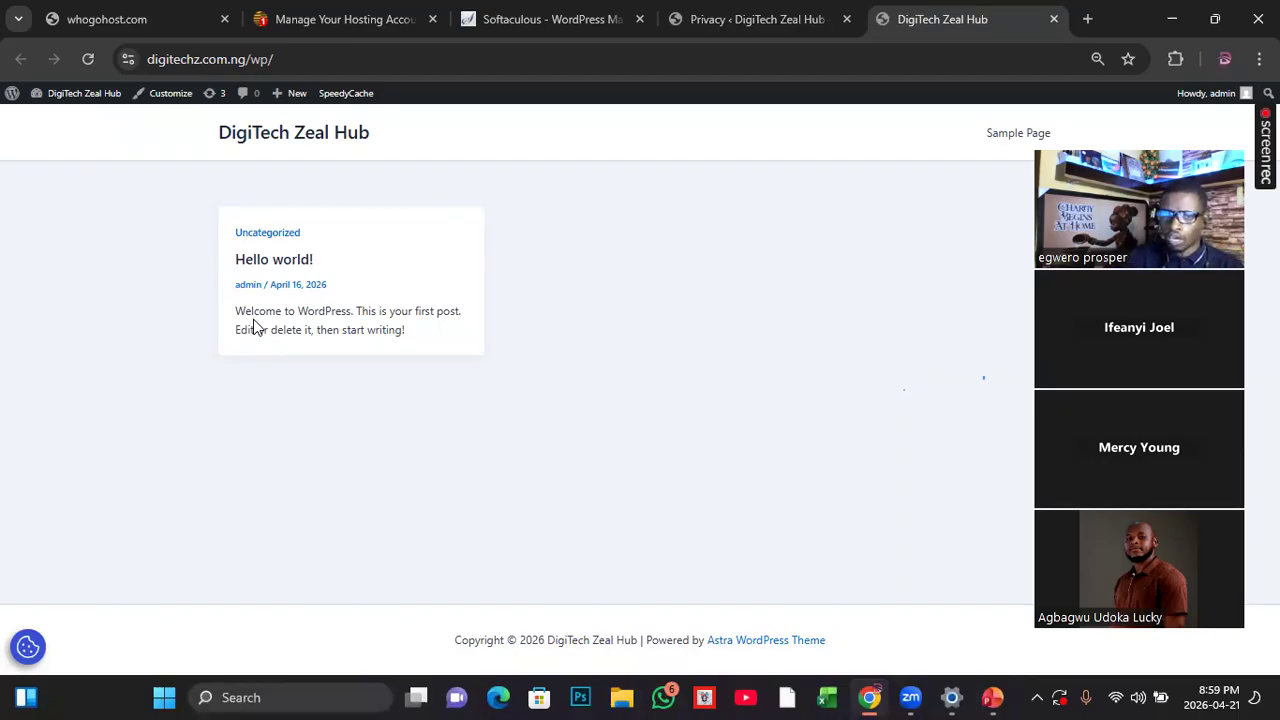
click(709, 22)
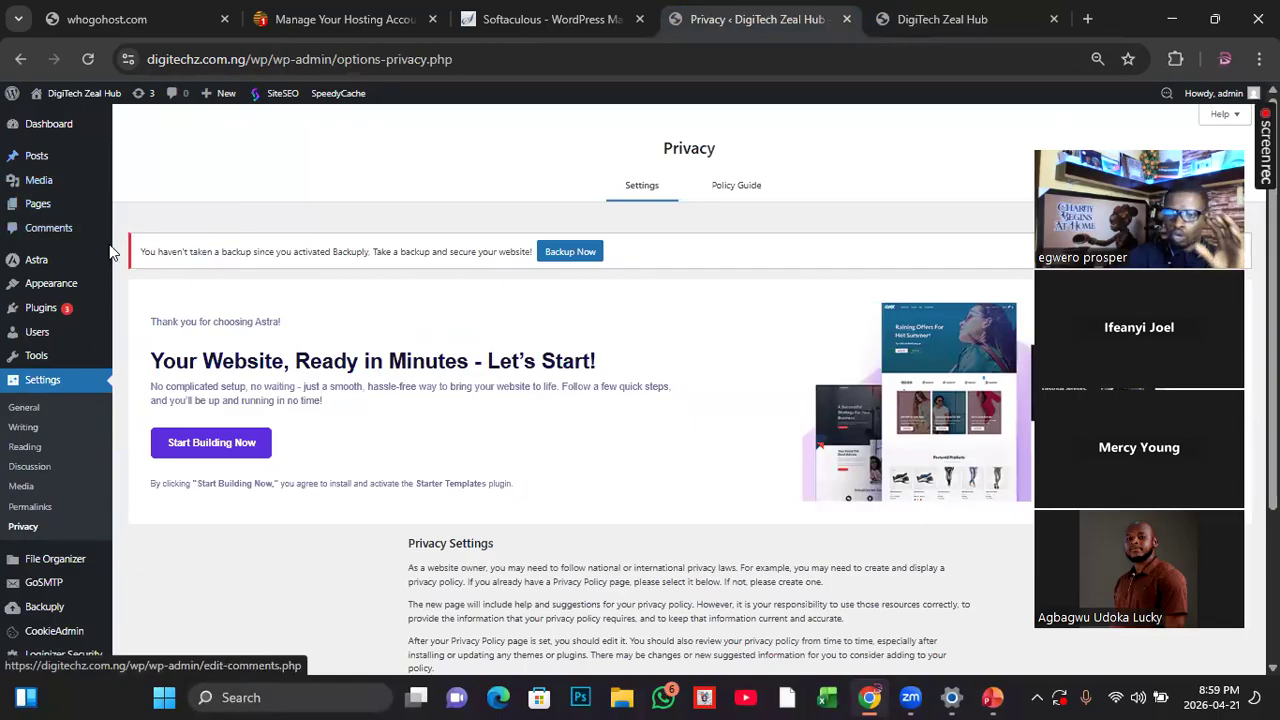
Step: Open the installed plugins list and examine which plugins are active, inactive or have updates available
mouse_move(90, 282)
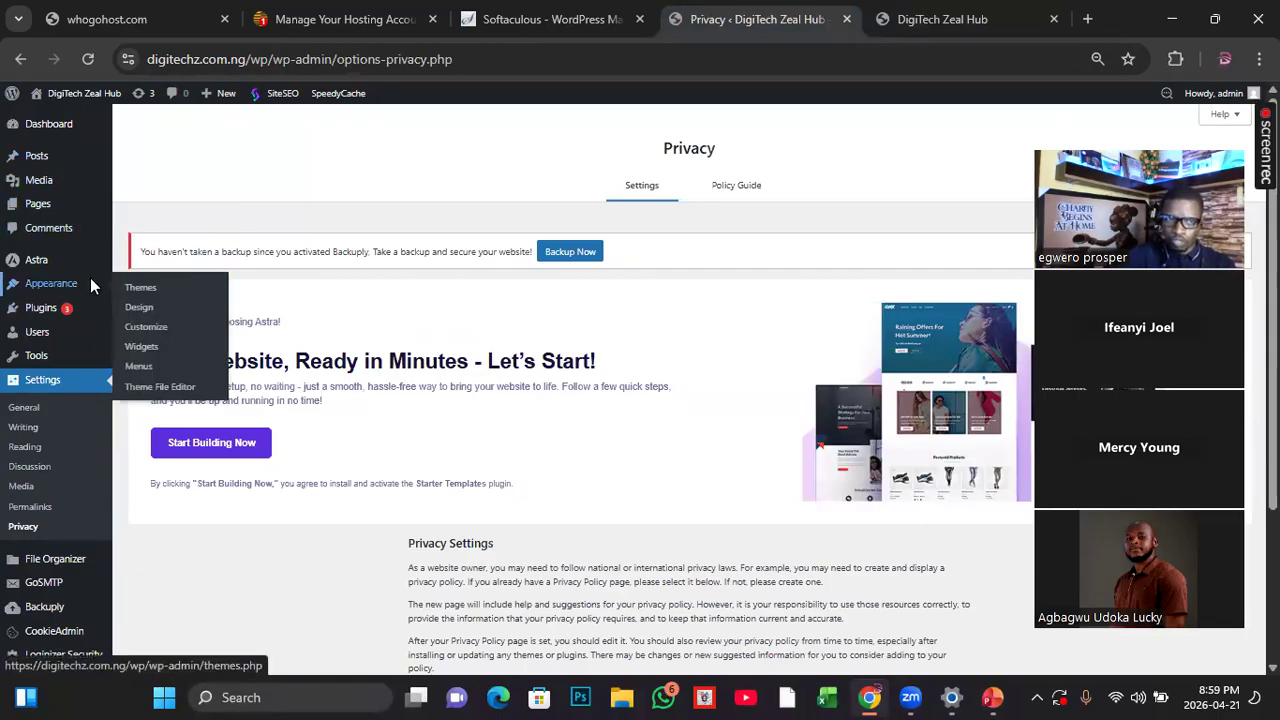
mouse_move(43, 312)
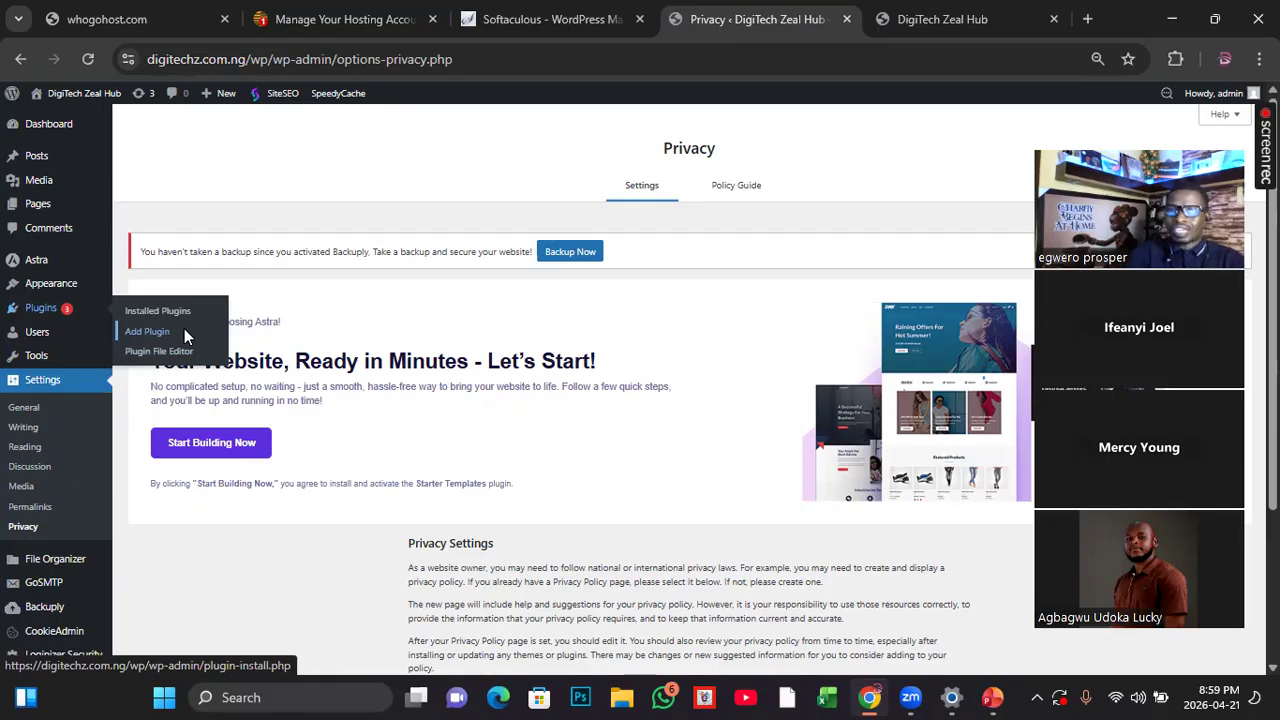
click(164, 309)
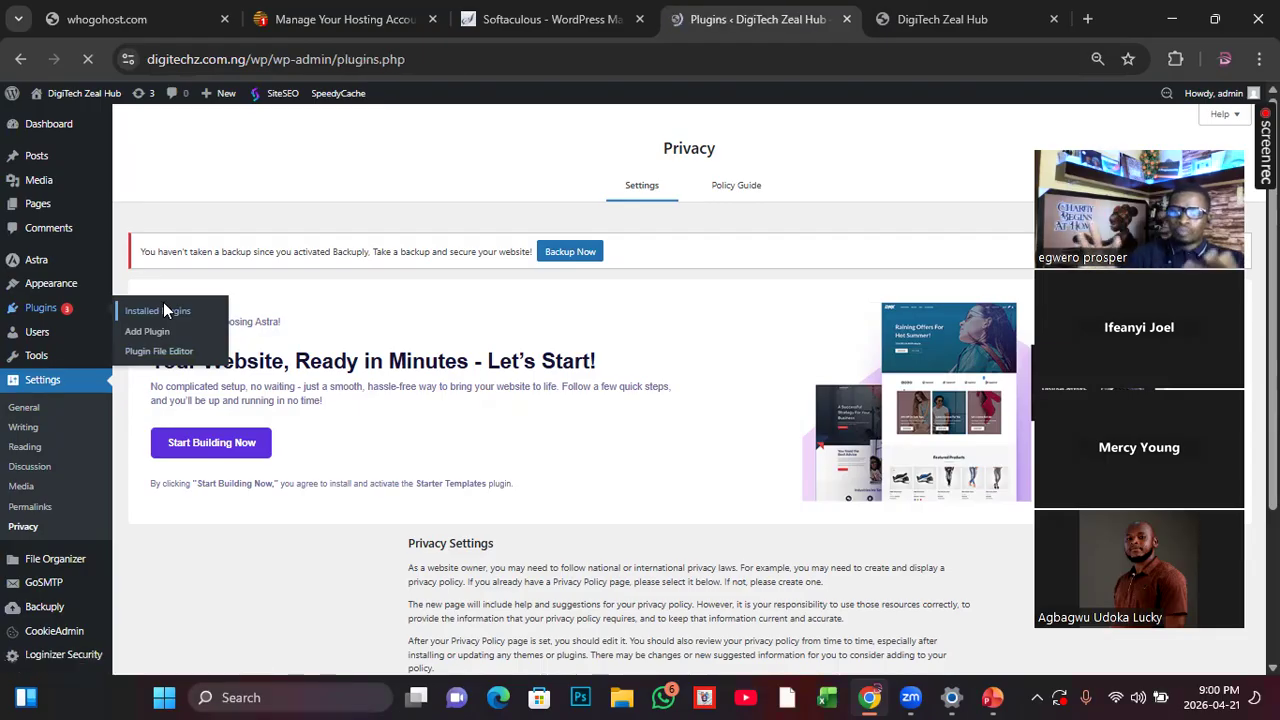
scroll(264, 550, down, 2)
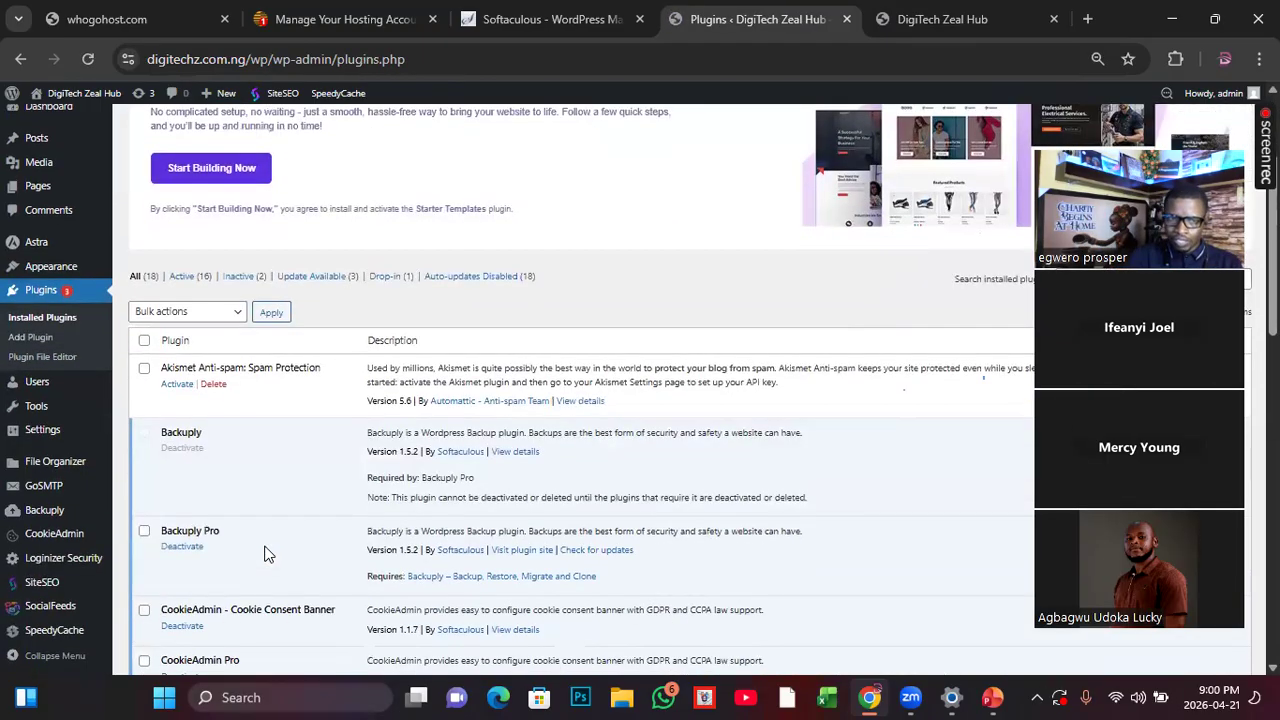
scroll(264, 555, down, 10)
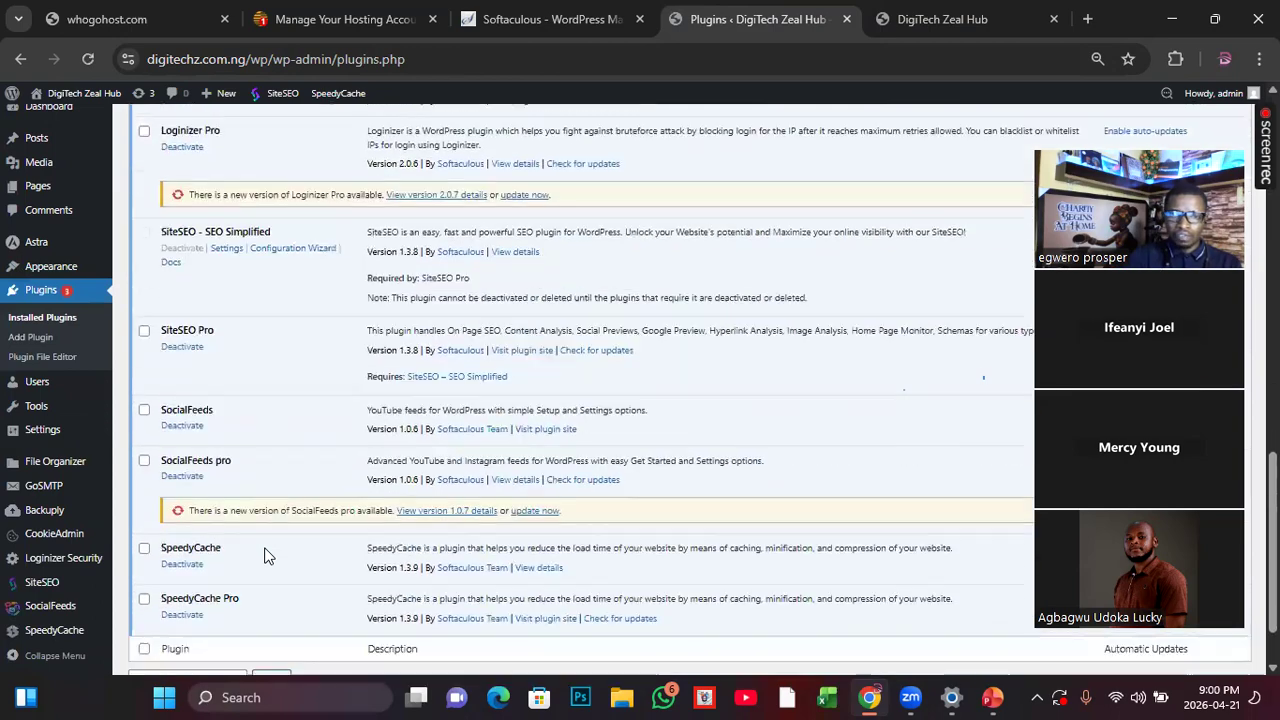
scroll(264, 555, down, 1)
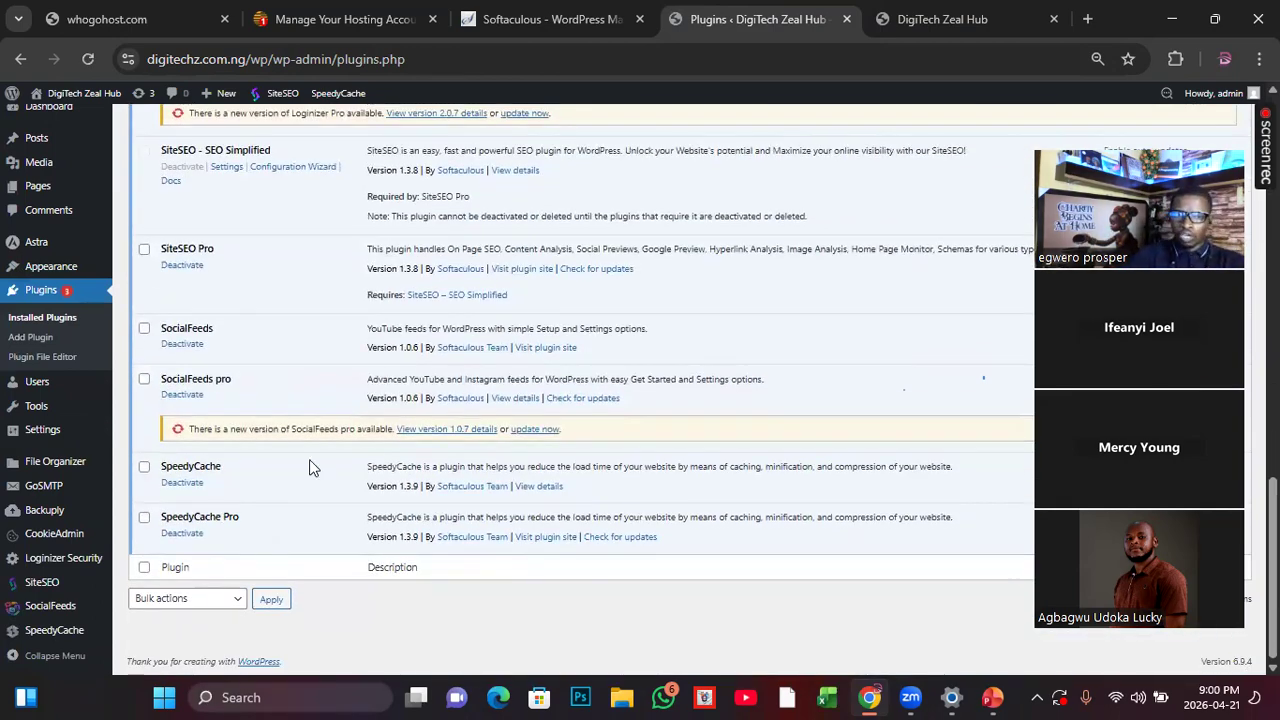
scroll(311, 466, up, 4)
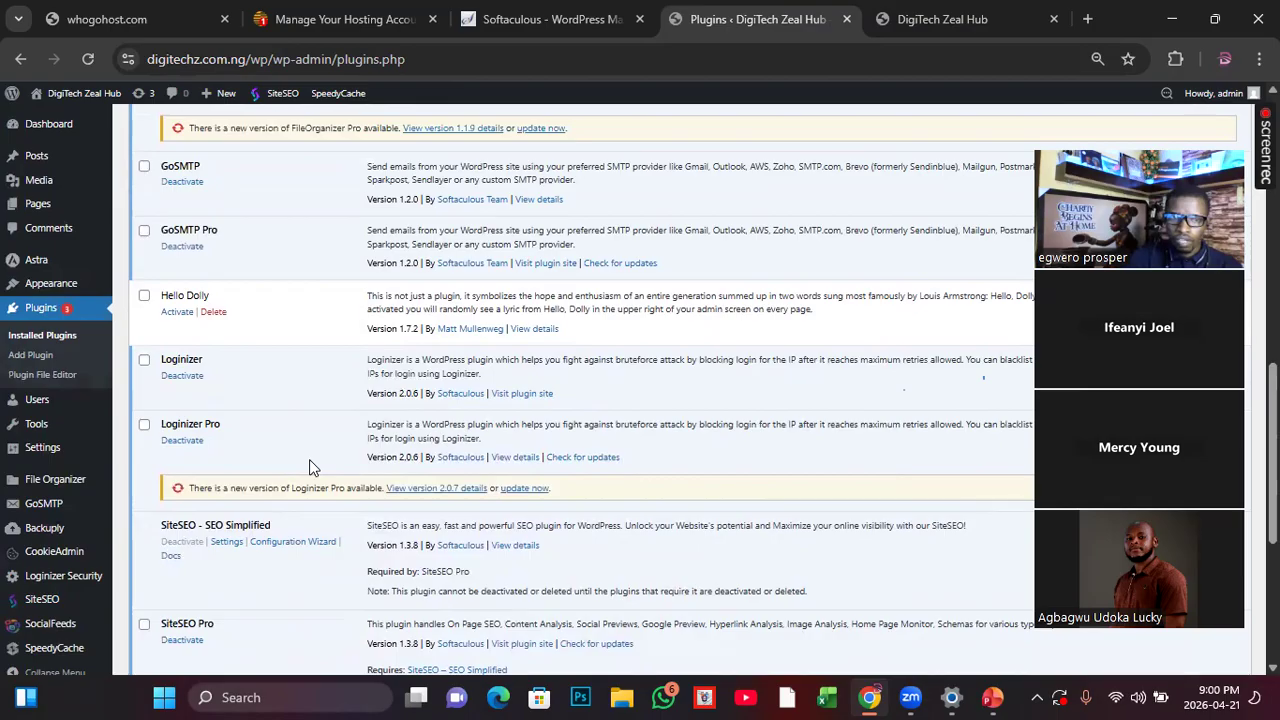
scroll(311, 466, up, 4)
scroll(311, 466, down, 2)
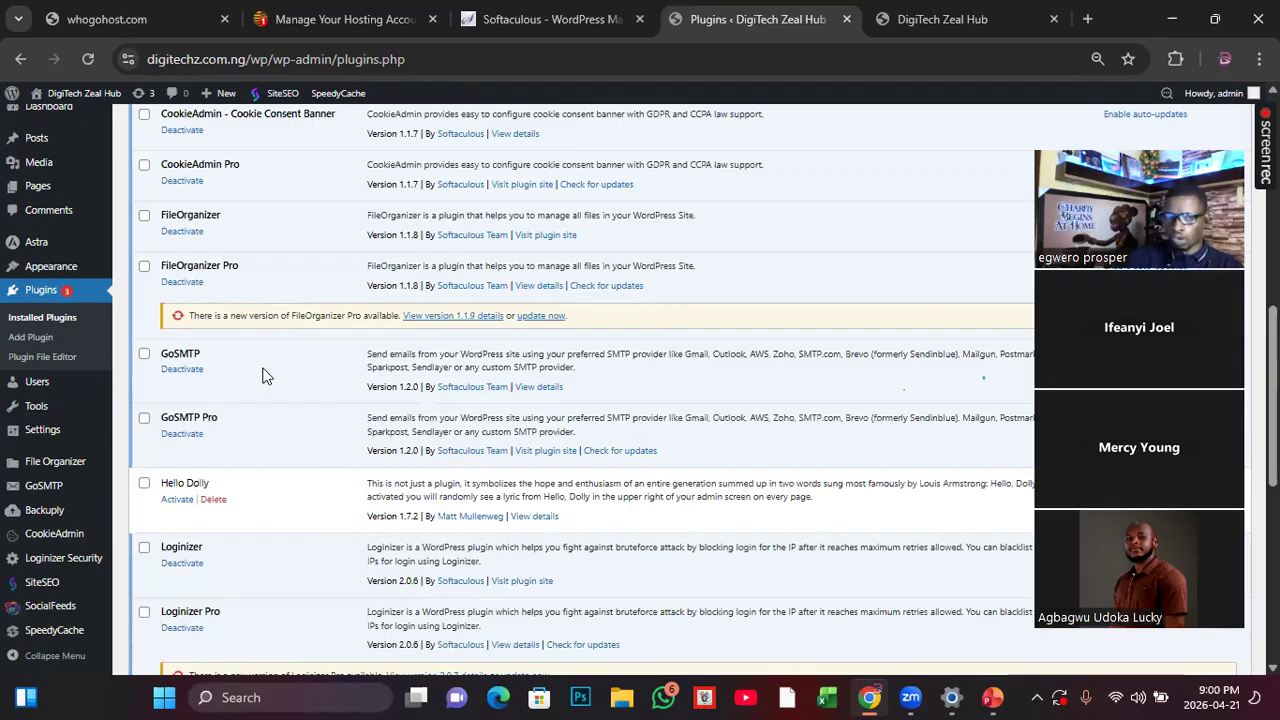
scroll(262, 375, up, 3)
scroll(262, 375, up, 3)
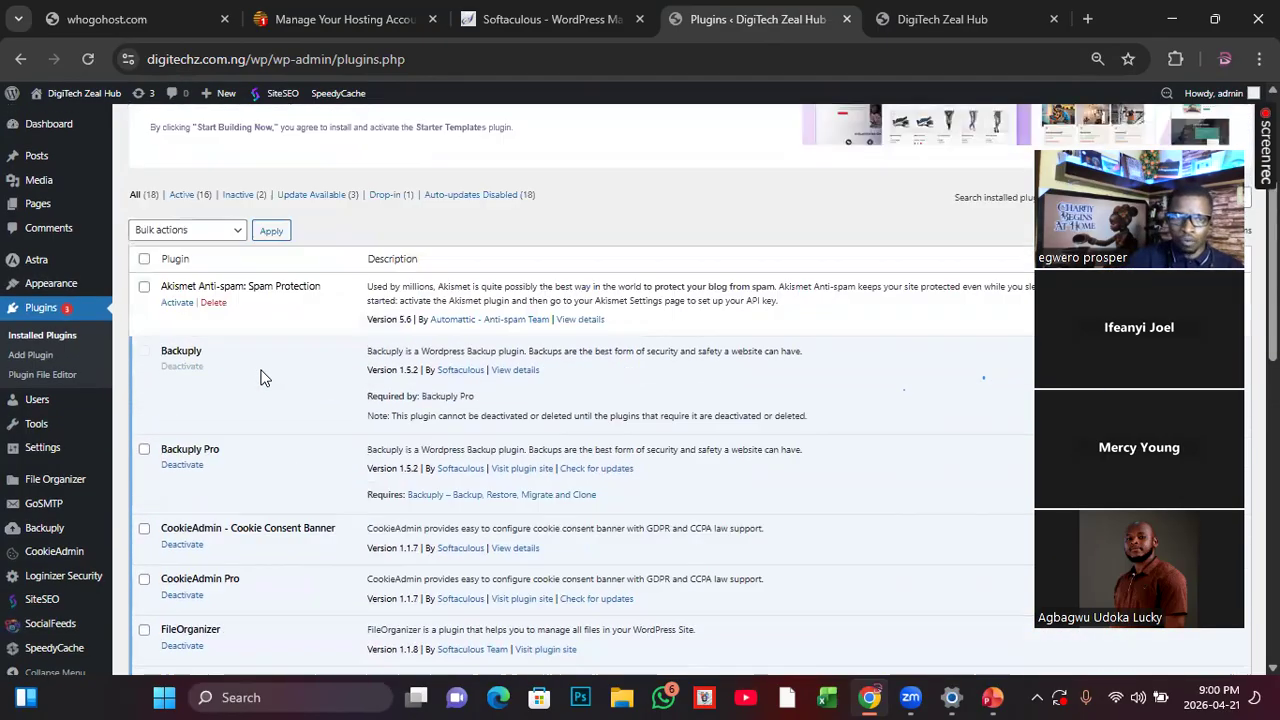
scroll(255, 420, down, 2)
scroll(255, 450, up, 1)
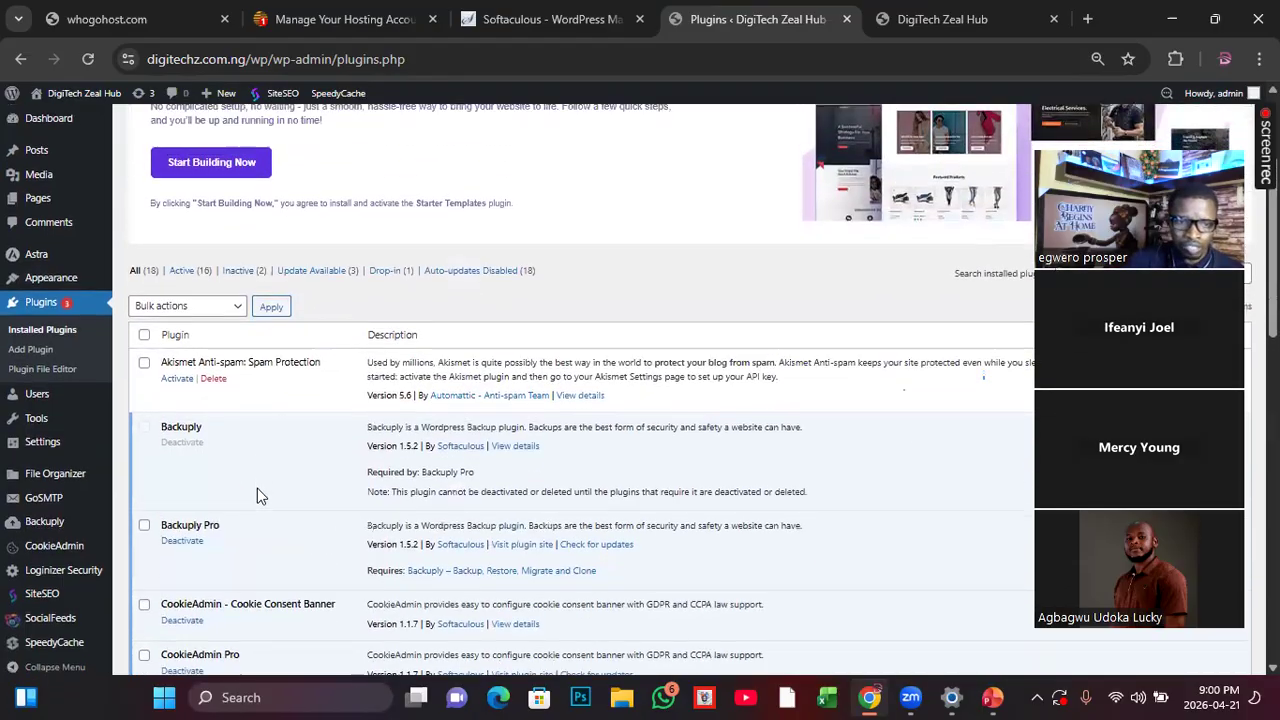
scroll(260, 495, down, 5)
scroll(277, 540, down, 6)
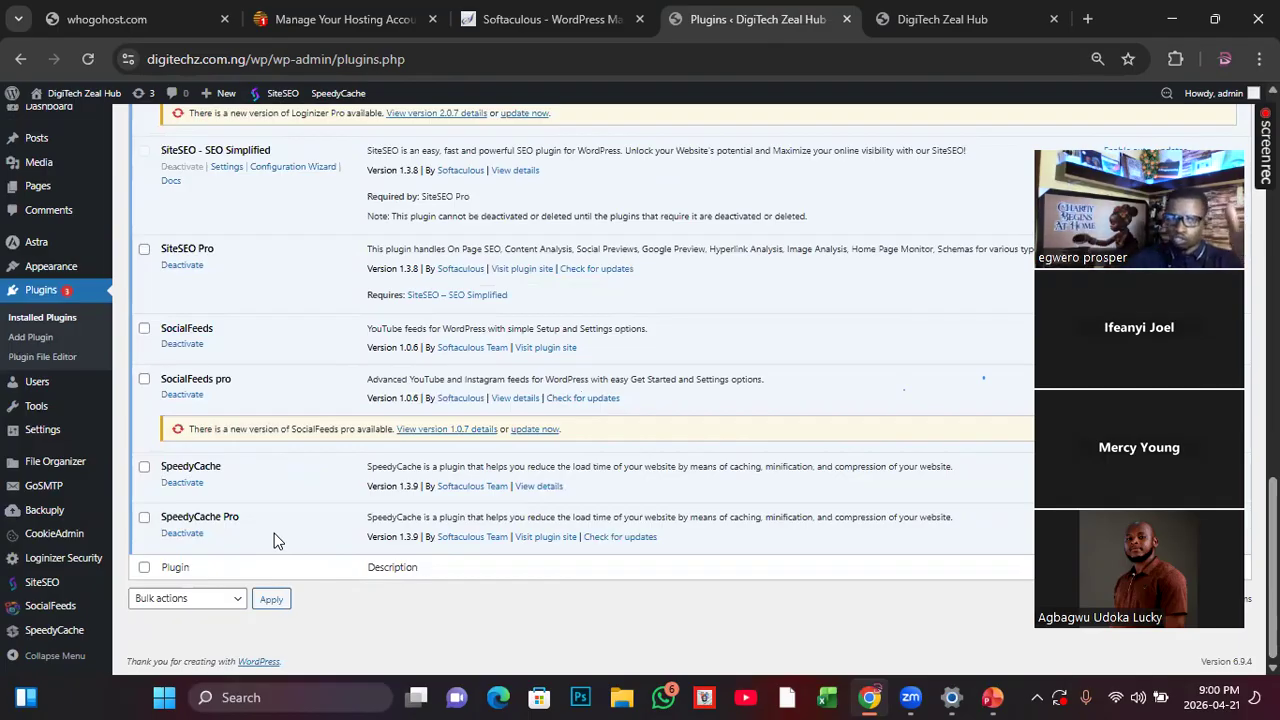
scroll(274, 533, up, 4)
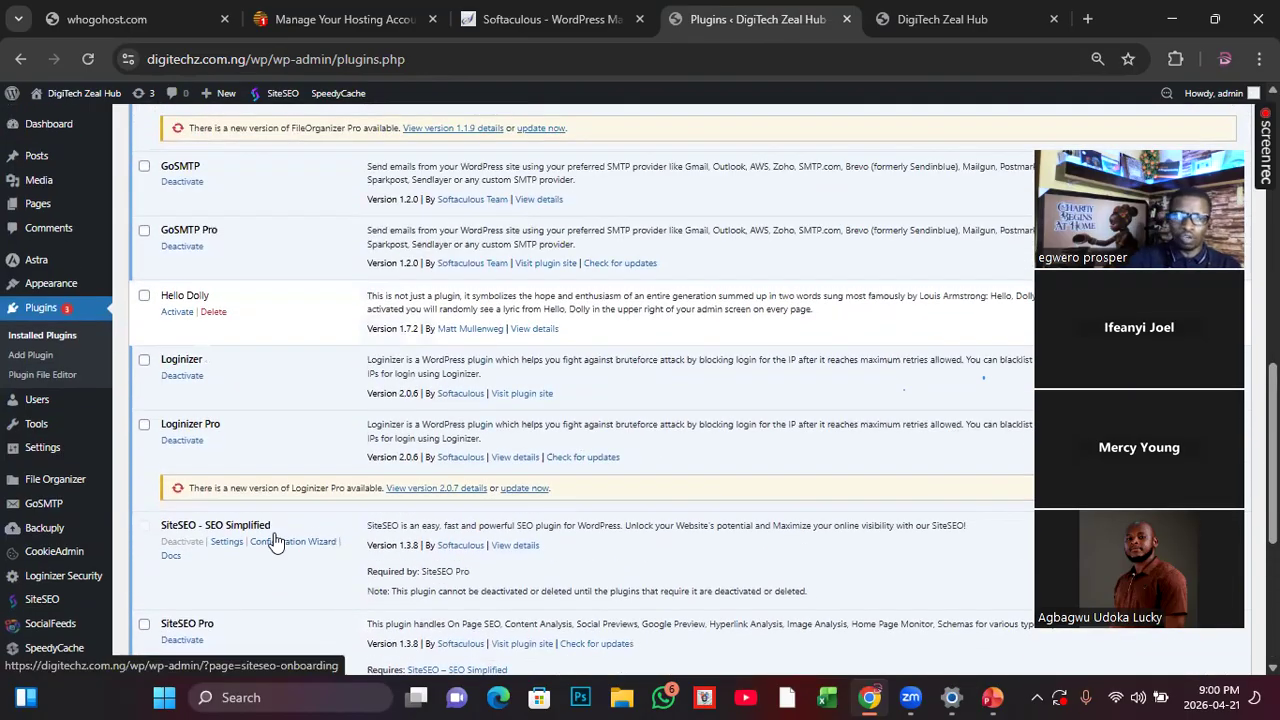
Step: Open the Add Plugins page and browse the featured plugins
click(34, 356)
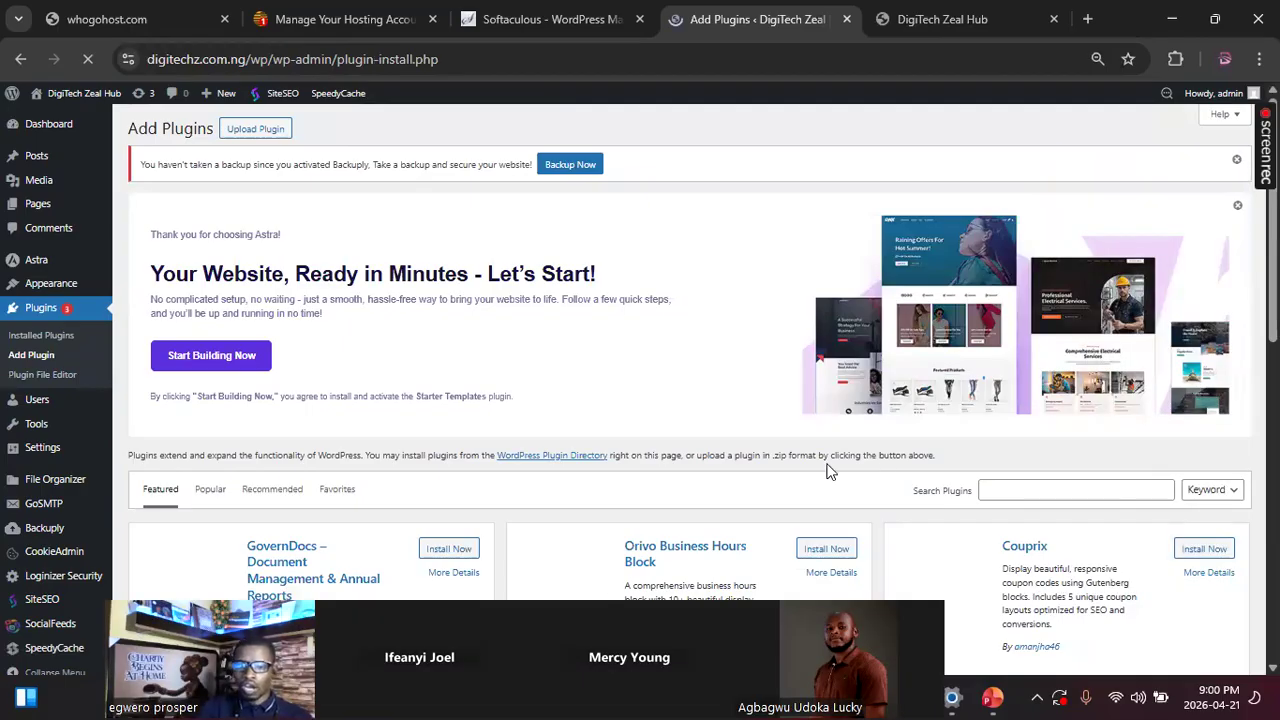
scroll(829, 466, down, 2)
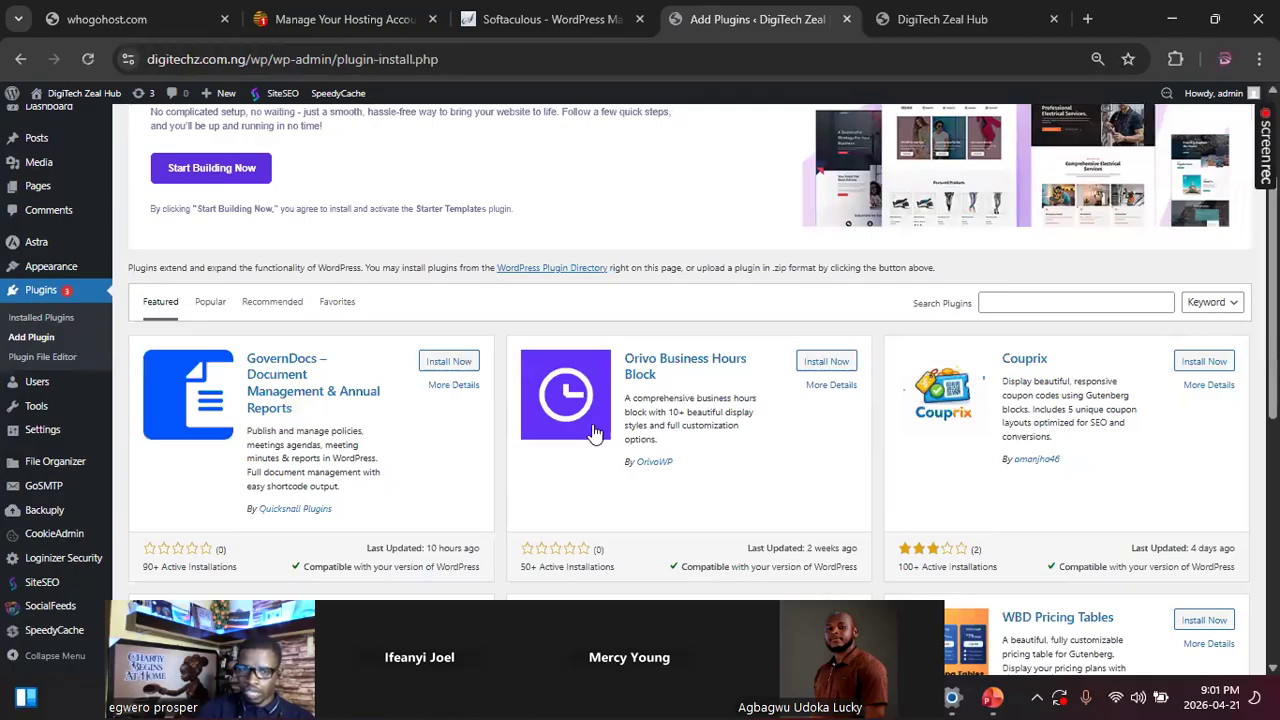
scroll(750, 428, down, 1)
scroll(729, 438, down, 3)
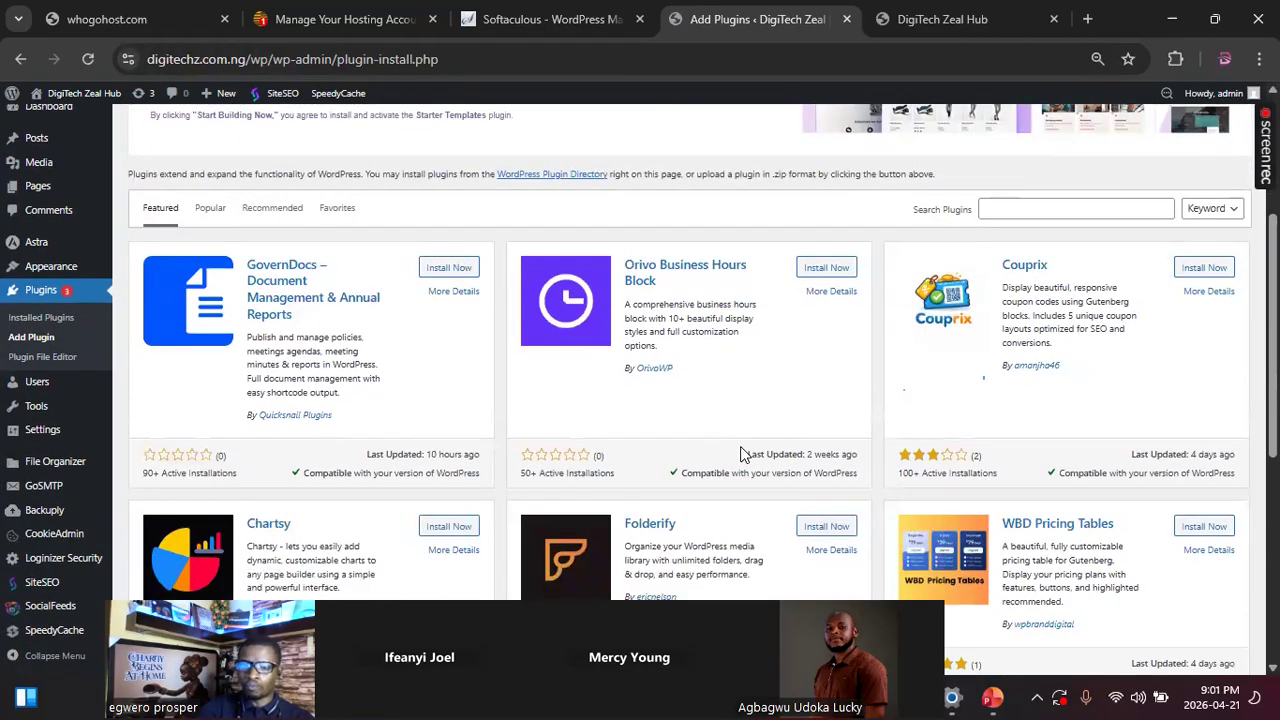
scroll(748, 461, down, 1)
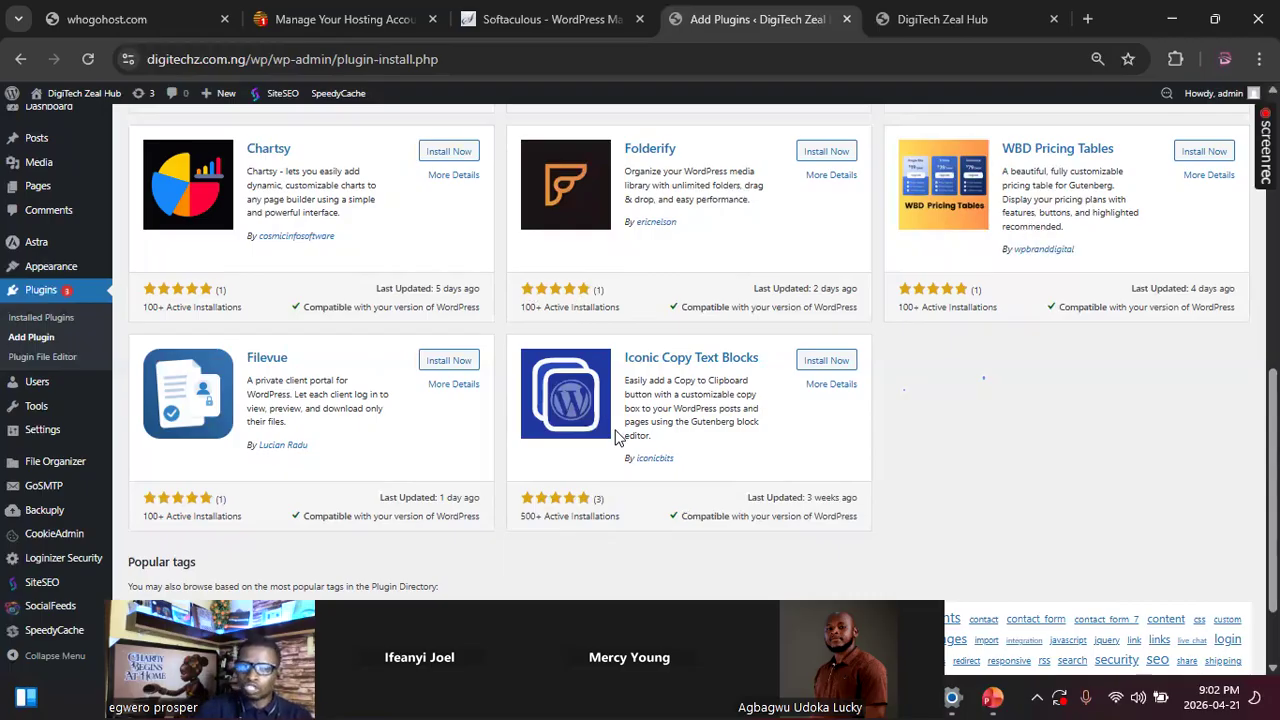
Step: Search the plugin directory for "elementor"
scroll(618, 437, up, 5)
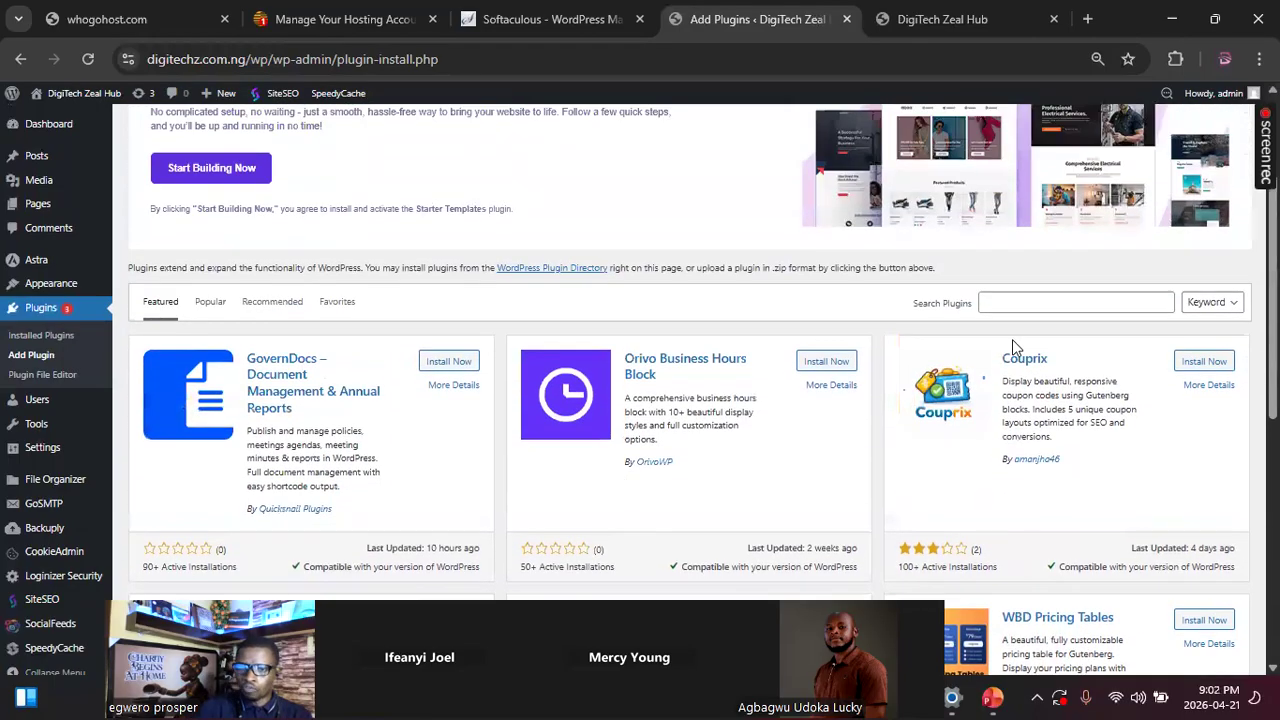
click(1004, 302)
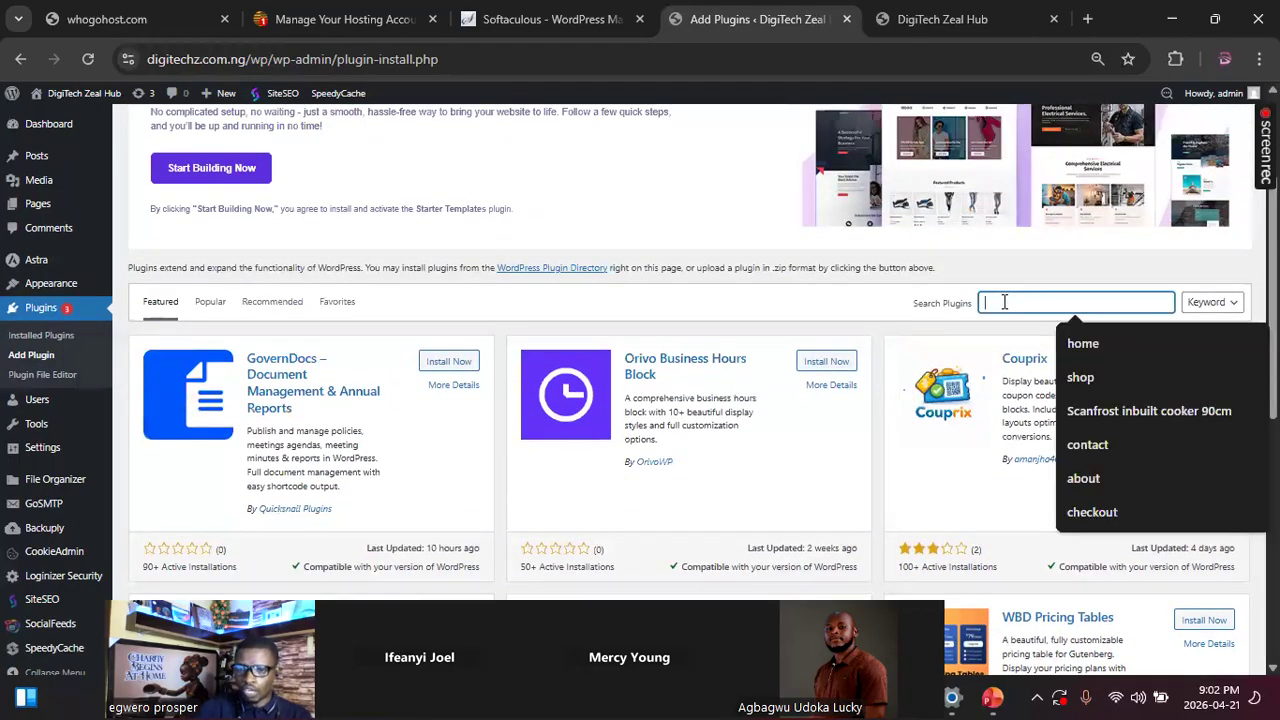
text(e)
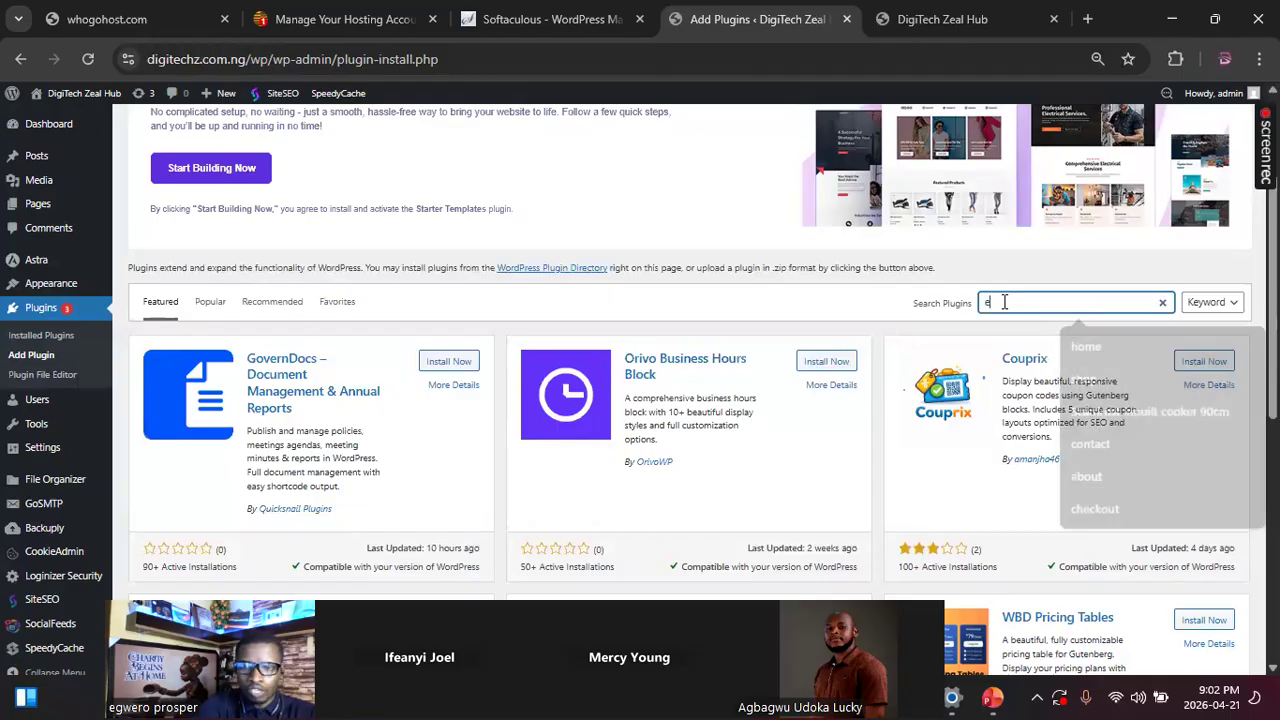
text(l)
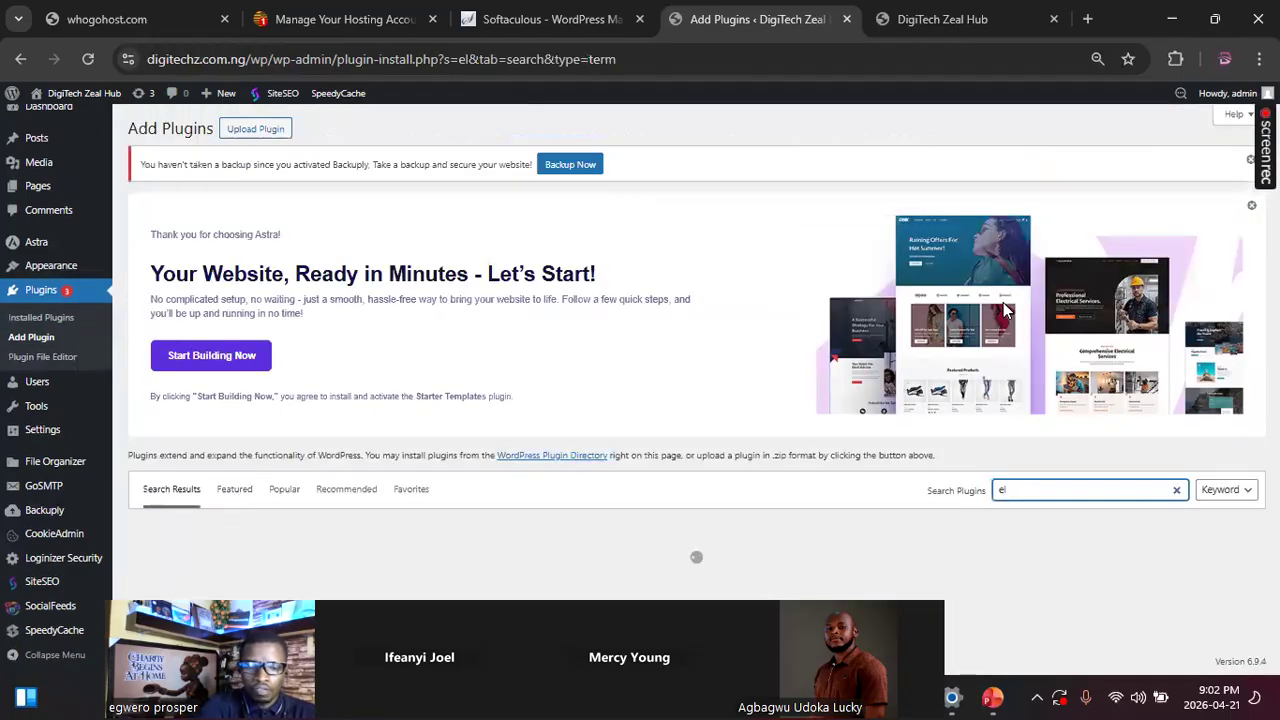
text(emo)
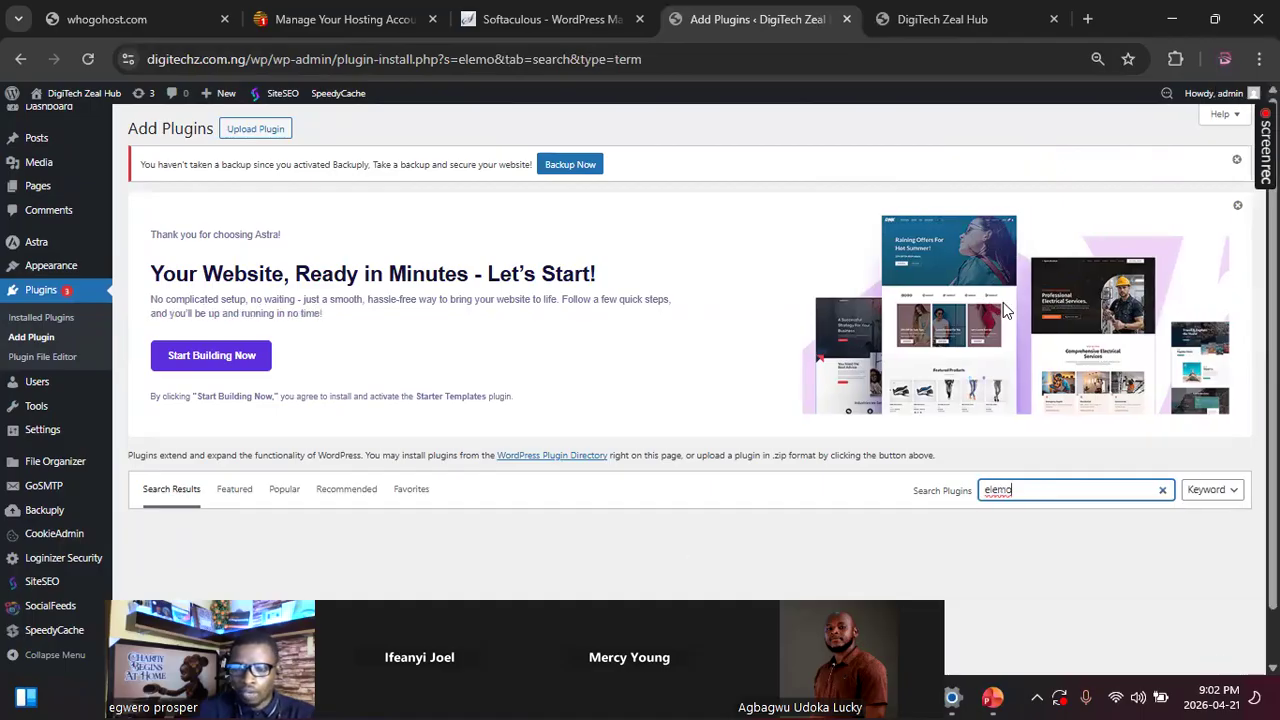
key(BackSpace)
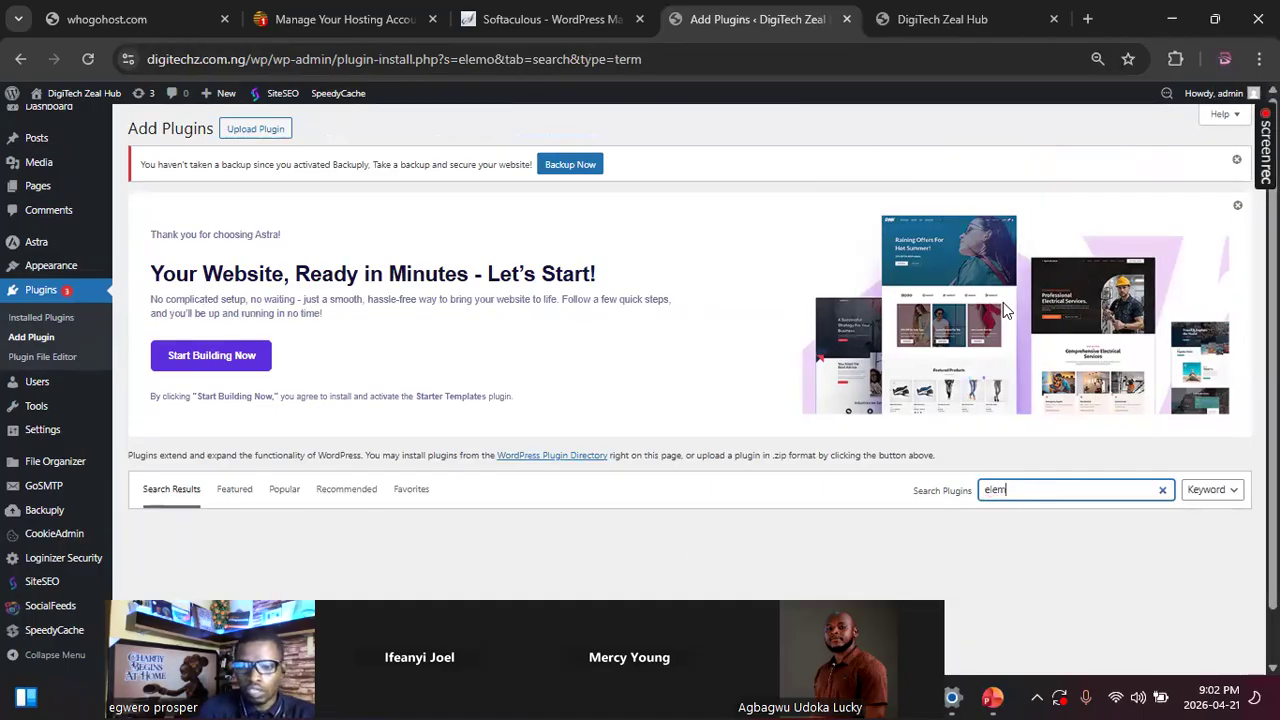
text(entor)
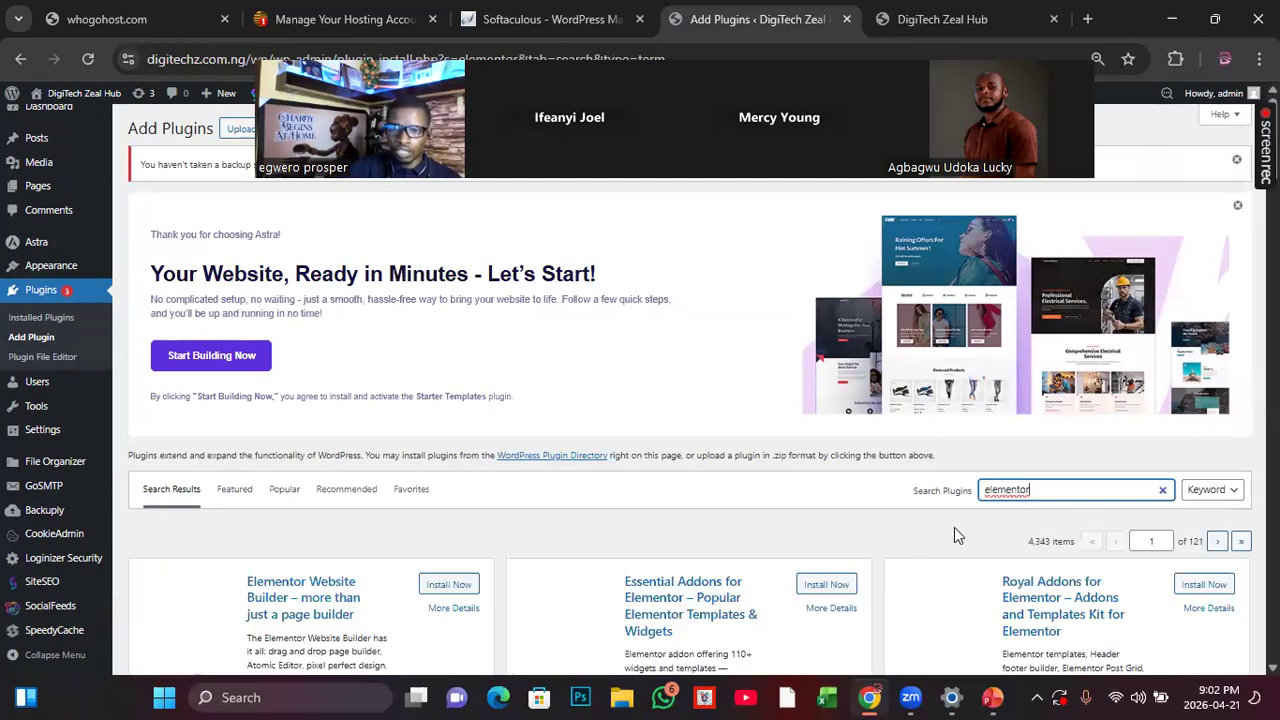
Step: Install and activate the Elementor Website Builder plugin, and dismiss the notice about the Editor's new home
scroll(943, 531, down, 2)
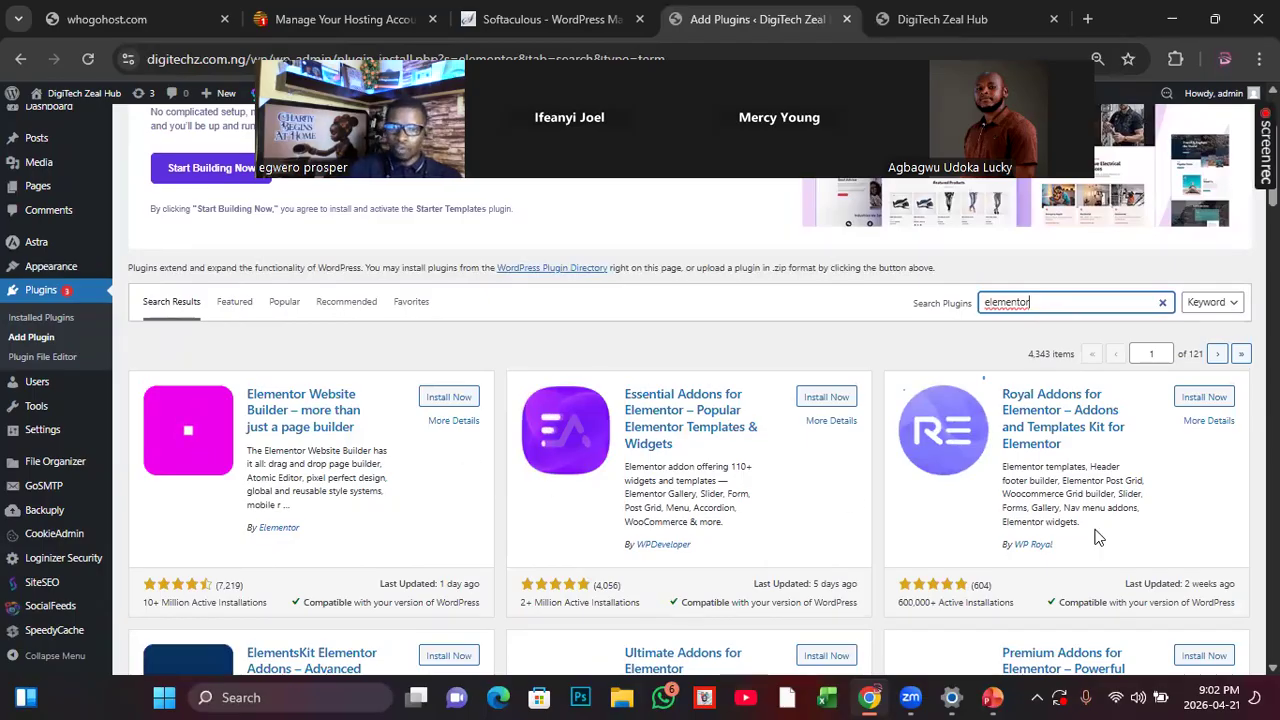
scroll(1094, 560, down, 3)
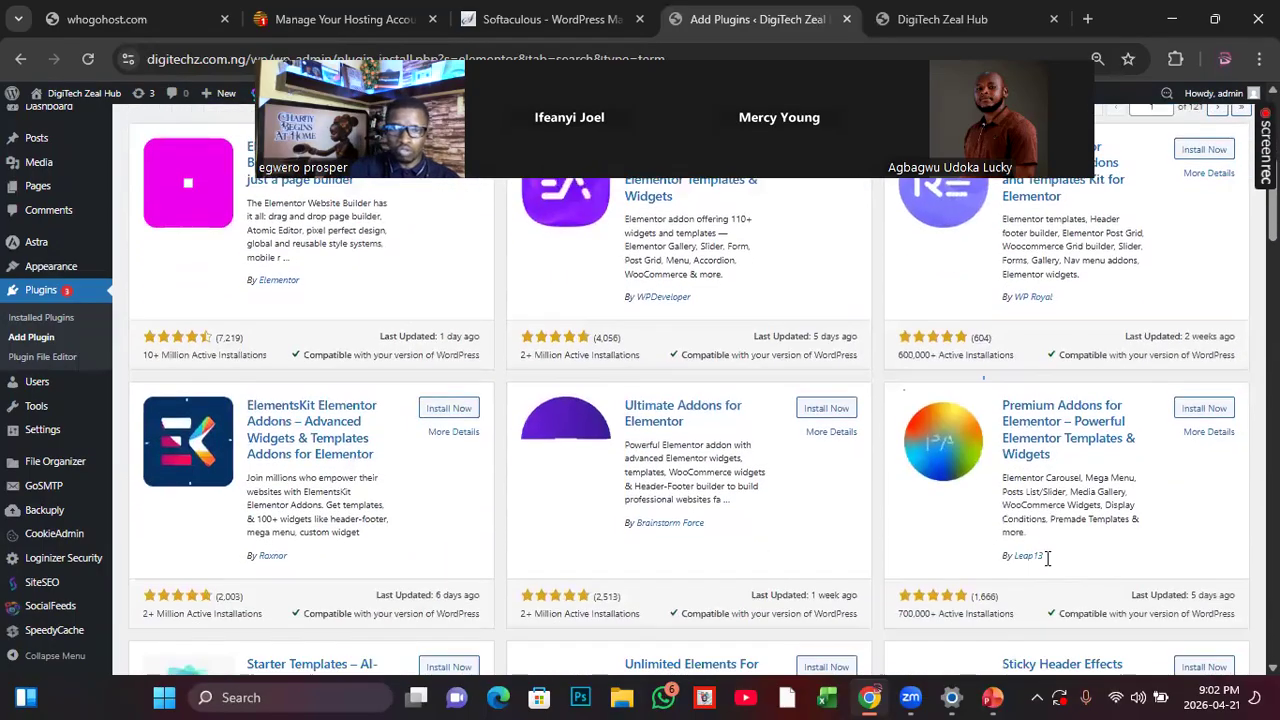
scroll(1046, 557, down, 2)
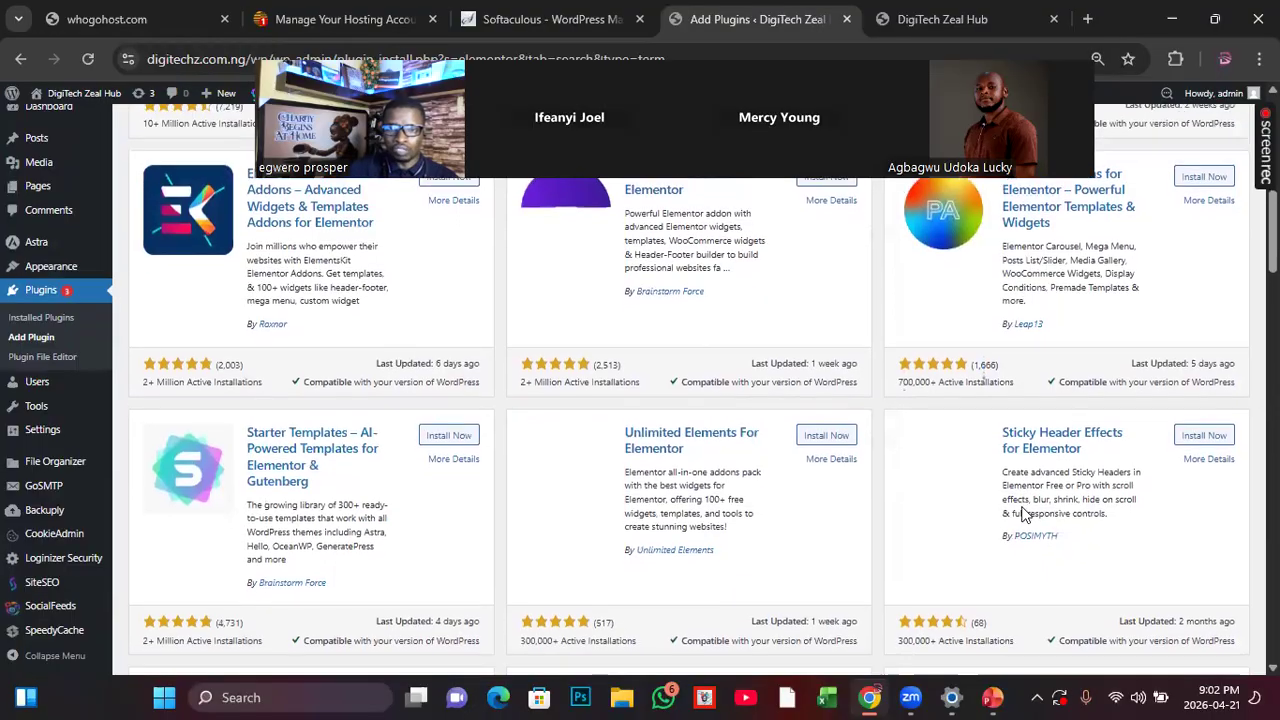
scroll(884, 400, up, 6)
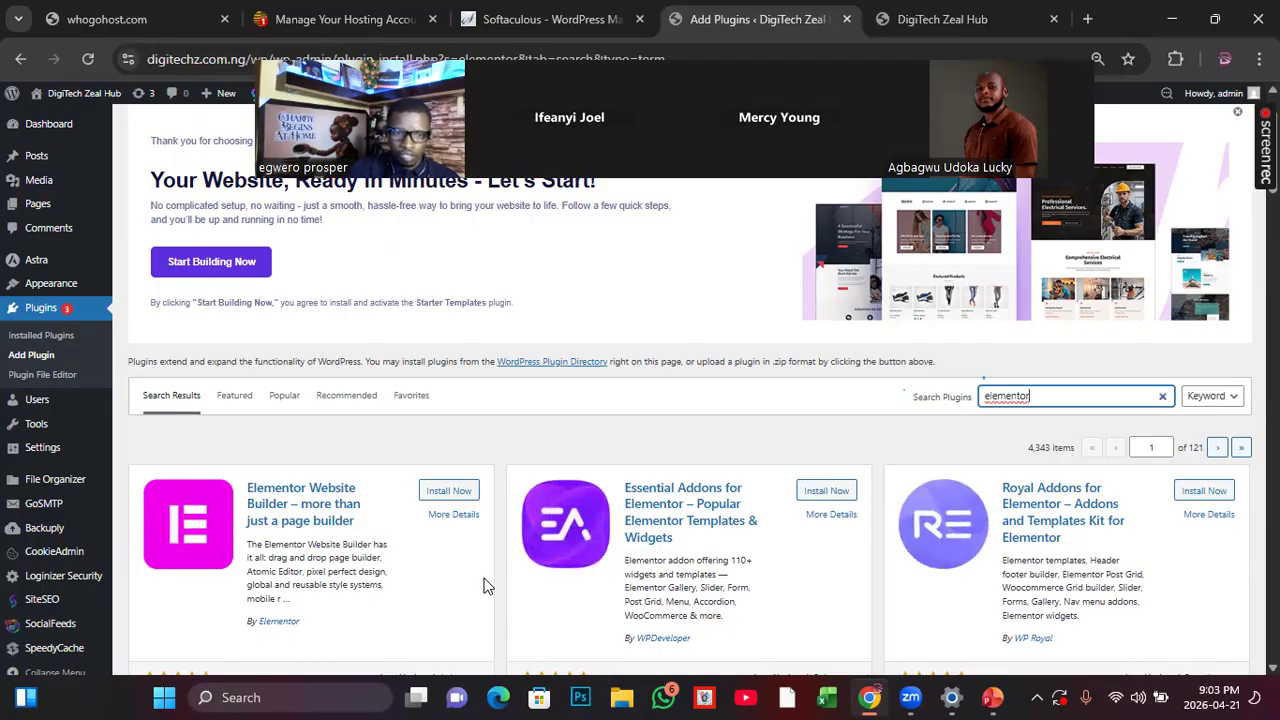
scroll(325, 608, down, 2)
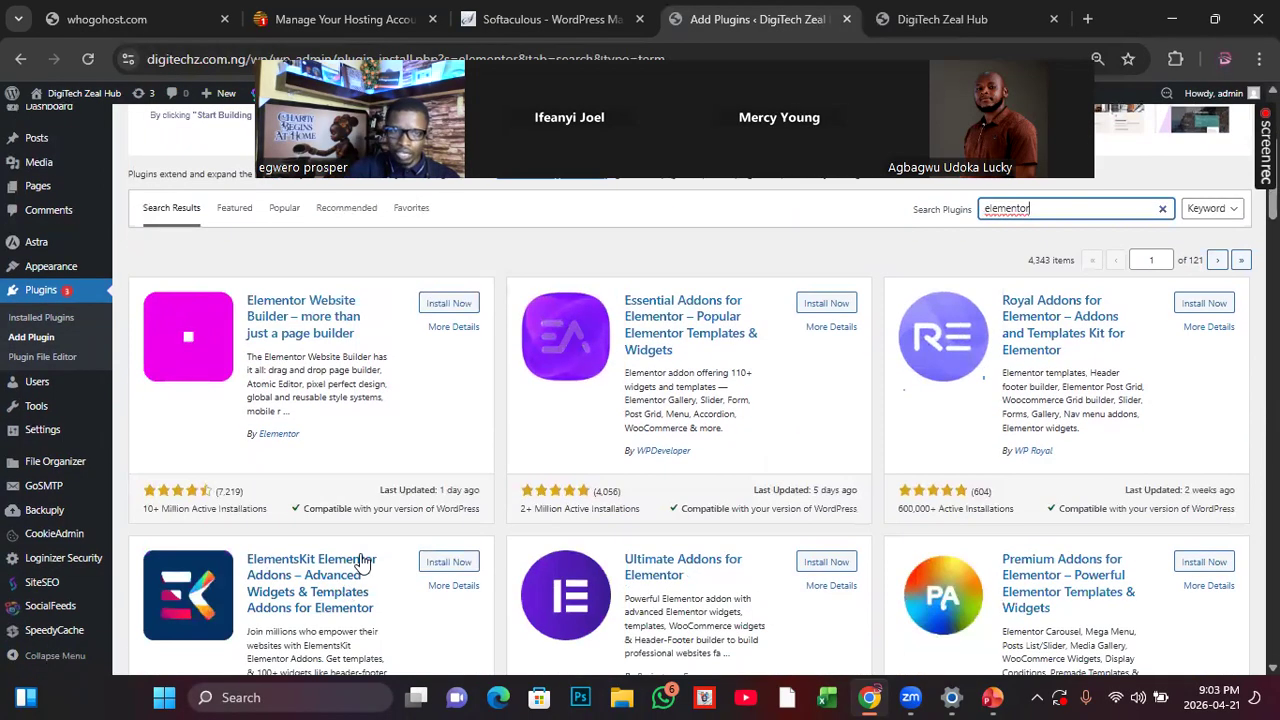
click(445, 307)
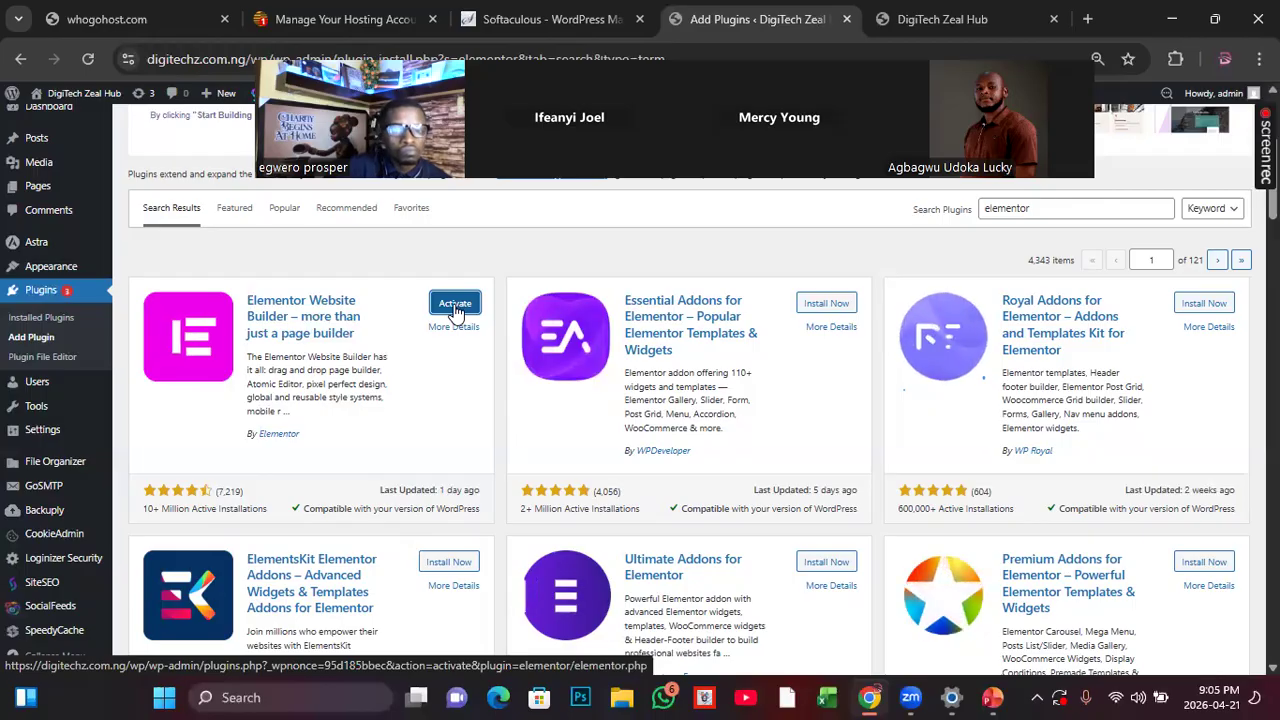
click(455, 306)
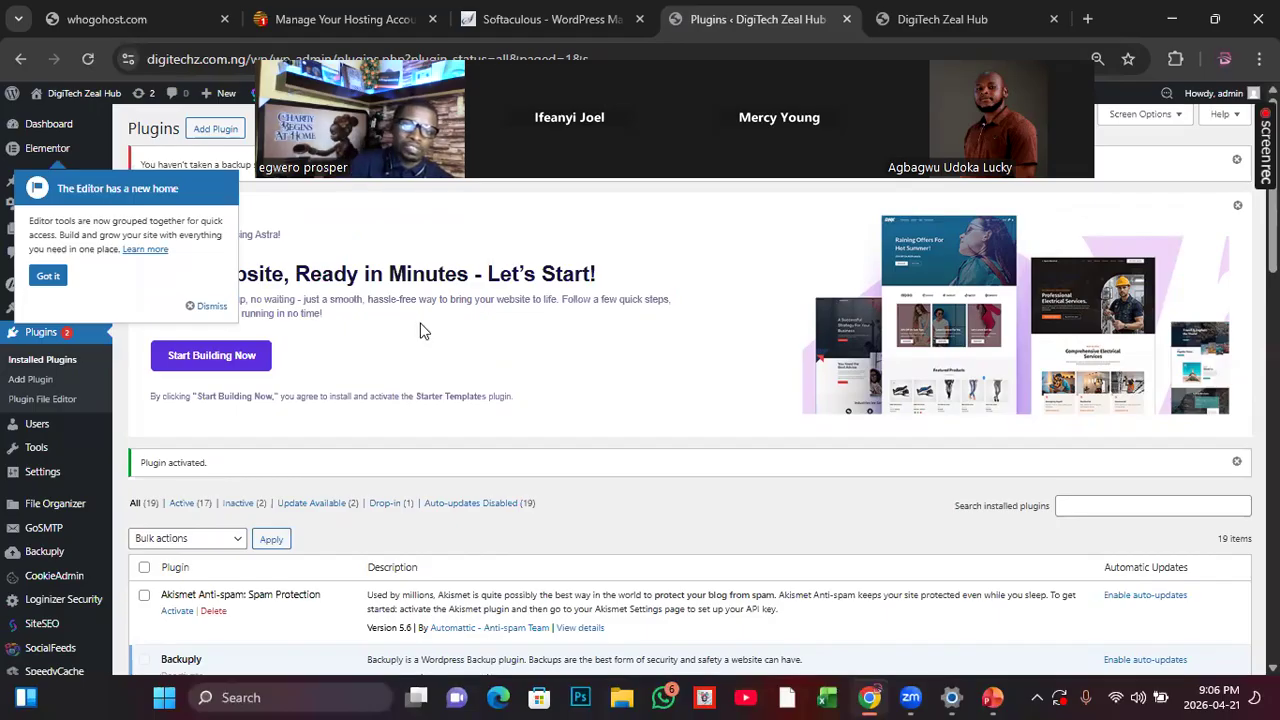
click(205, 307)
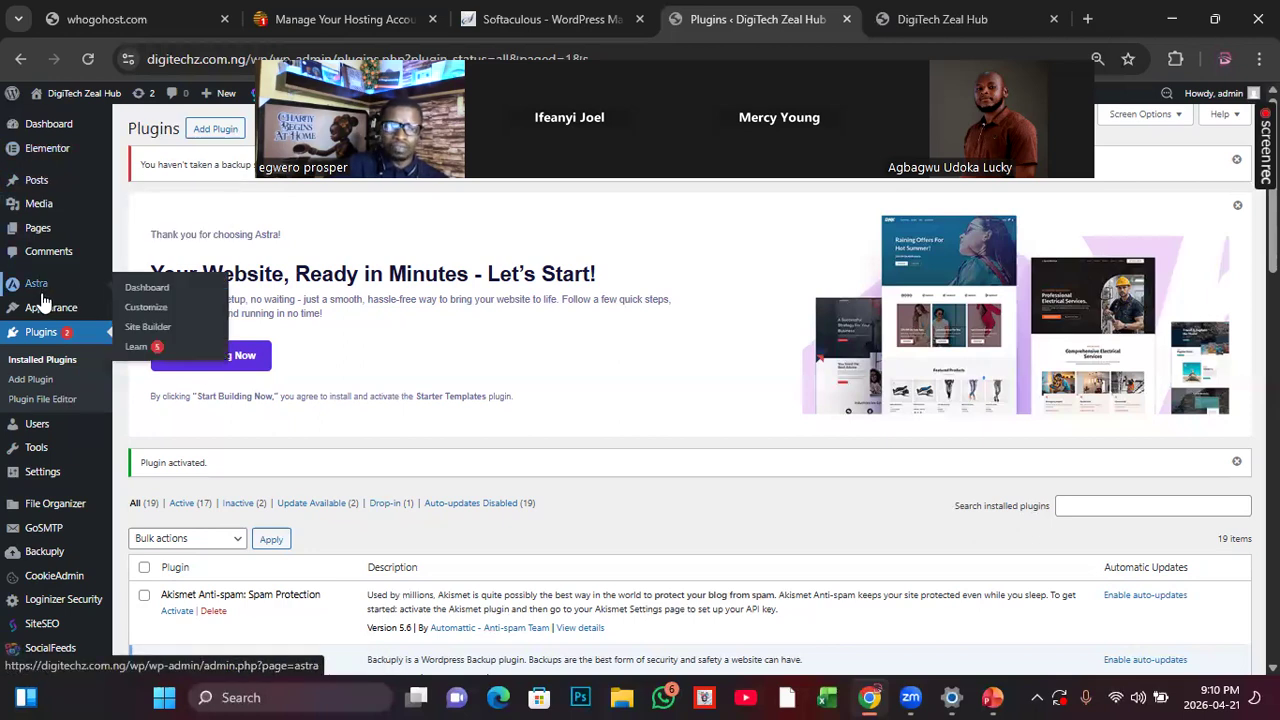
Step: Look through the installed plugins list and find the Elementor entry
mouse_move(180, 171)
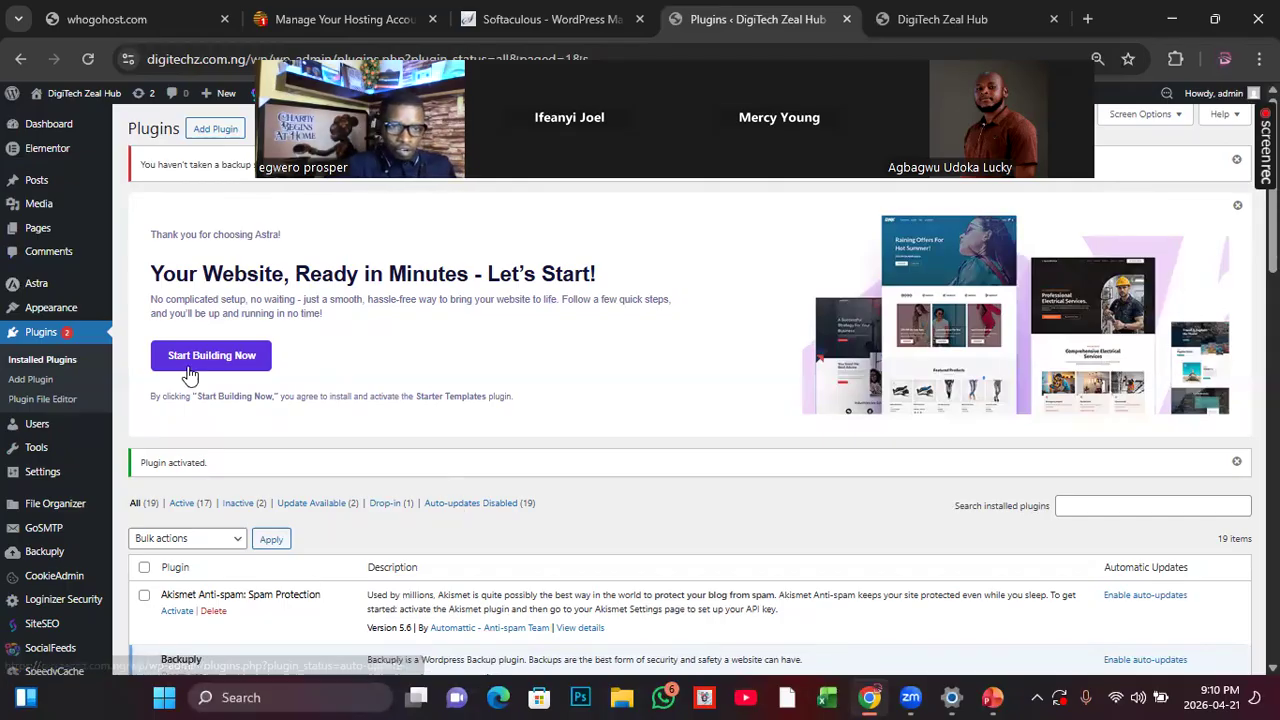
scroll(366, 440, down, 3)
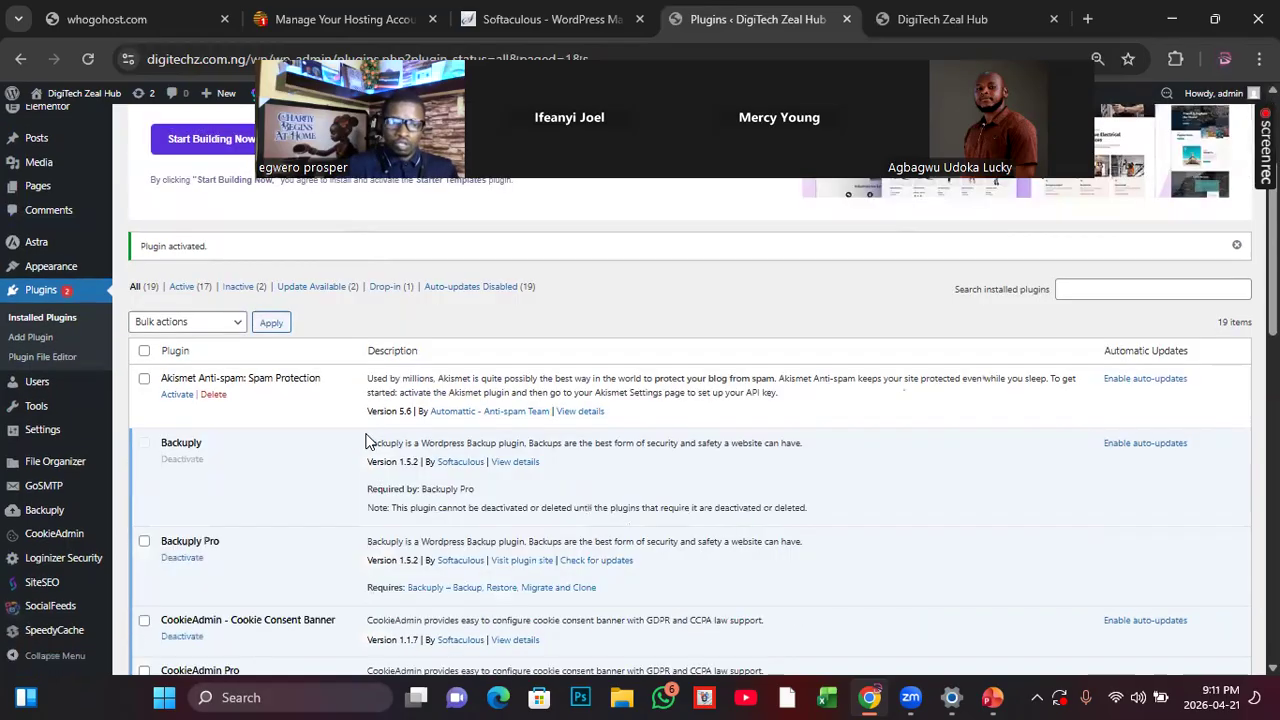
scroll(366, 442, down, 2)
scroll(363, 460, up, 2)
scroll(352, 505, down, 2)
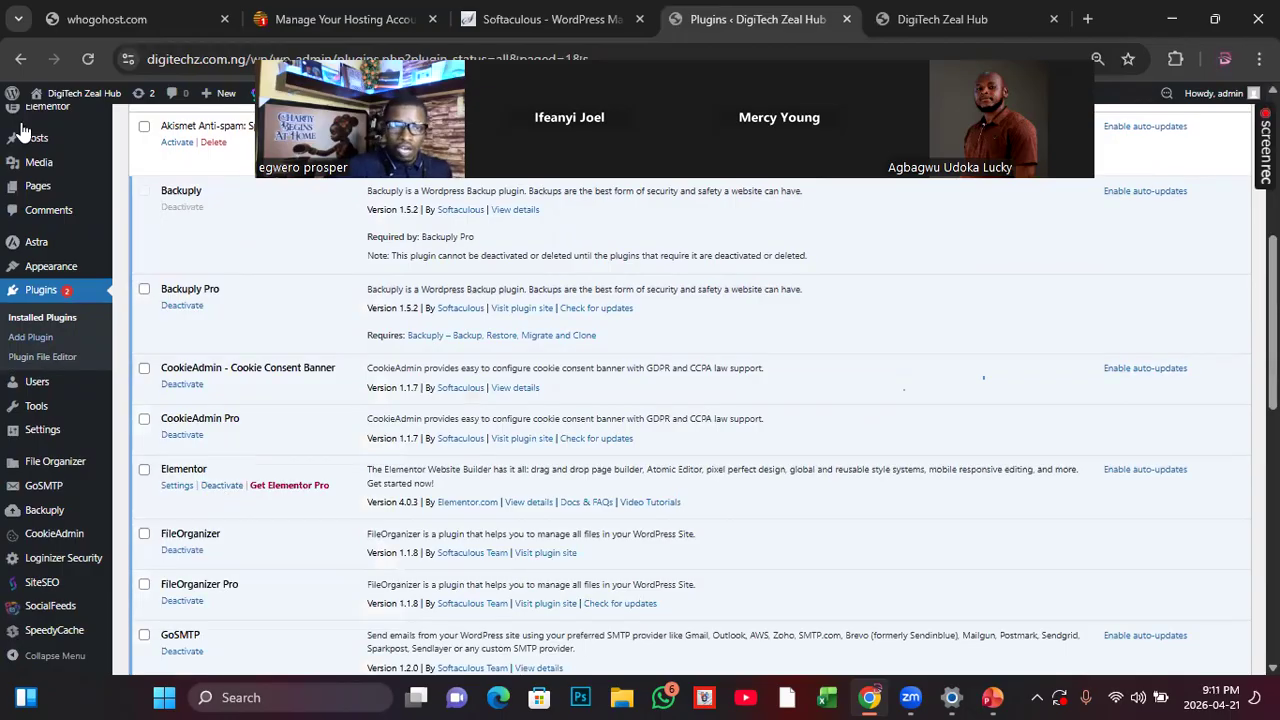
scroll(30, 200, up, 2)
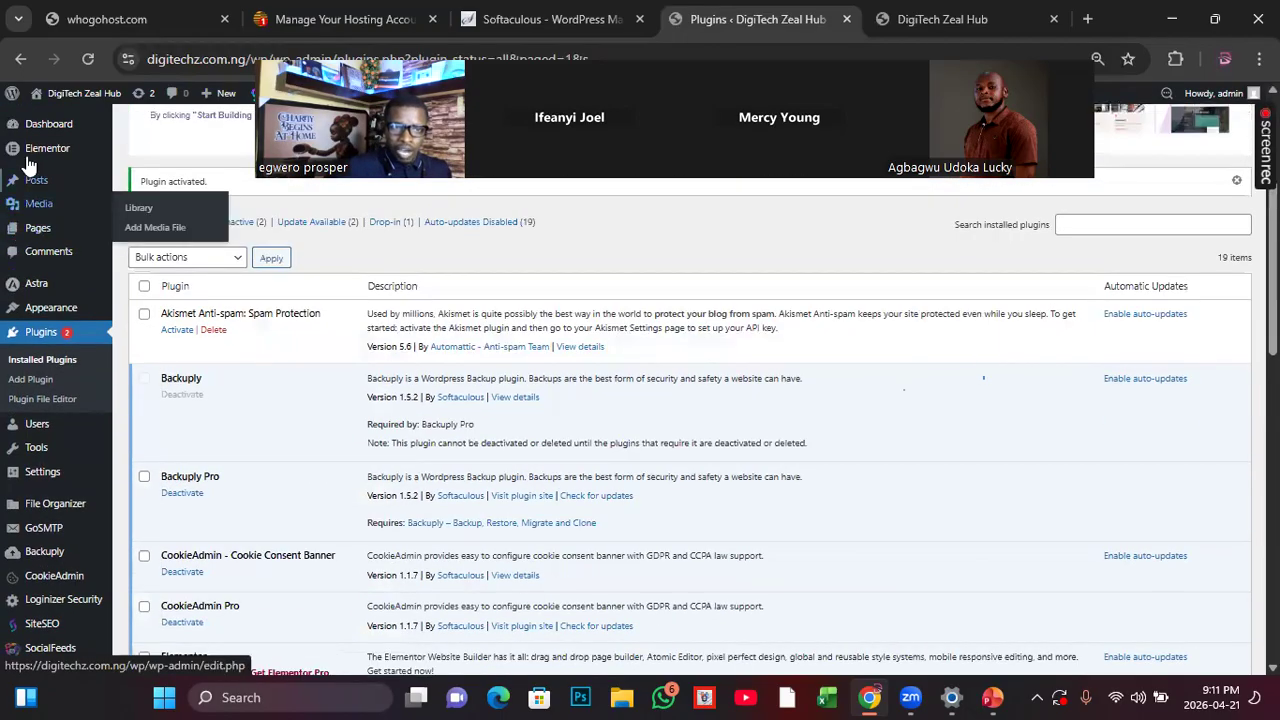
Step: Open the Elementor Pro upgrade page from Elementor's admin options, and return to the installed plugins list
mouse_move(36, 155)
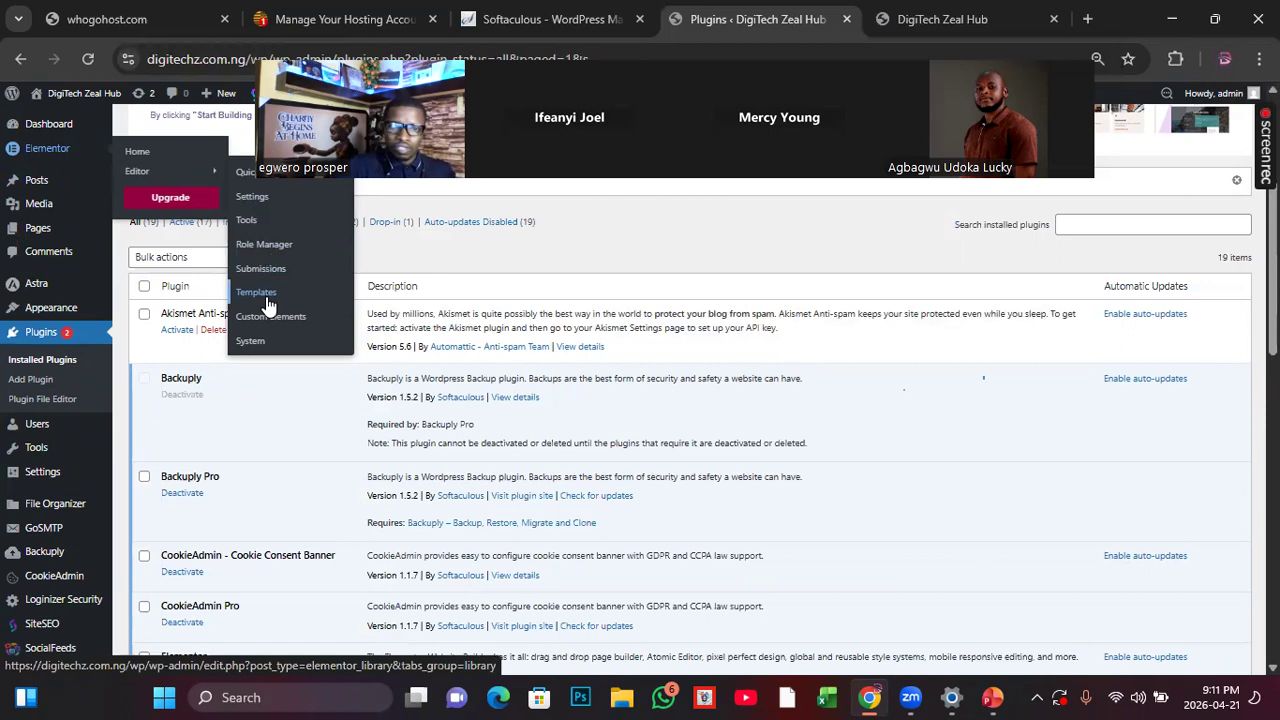
click(168, 210)
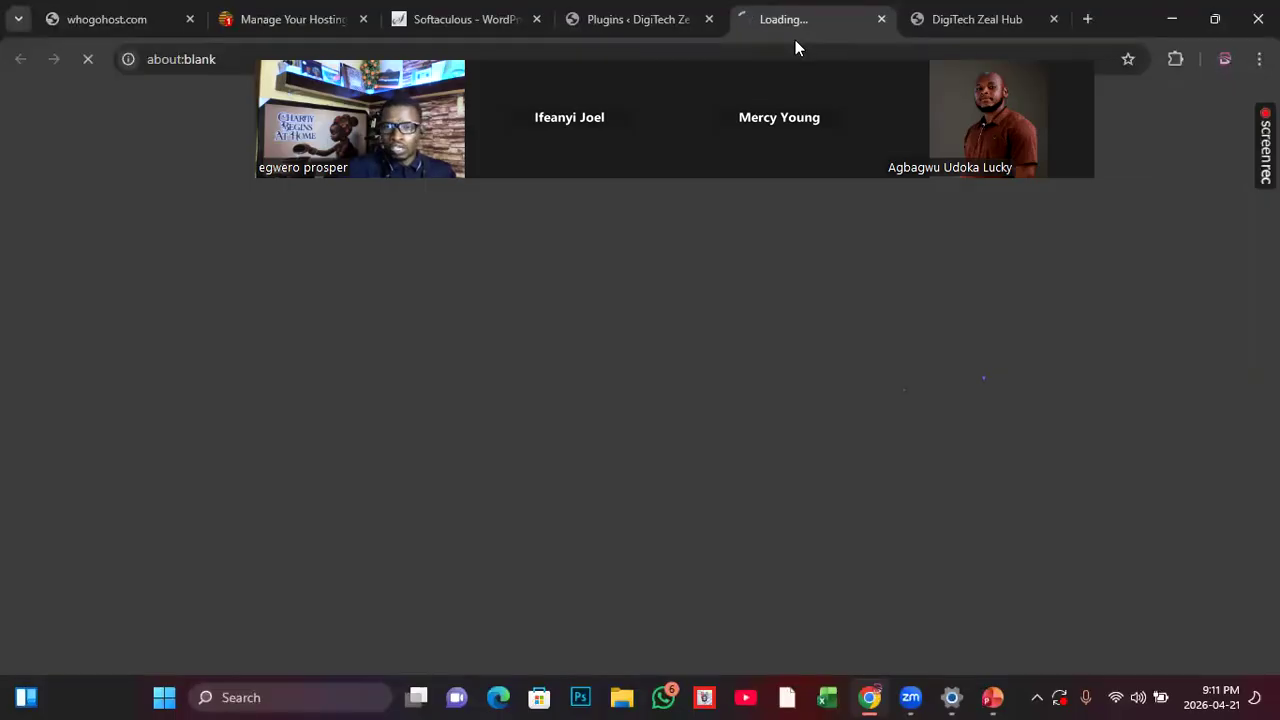
drag(725, 47, 710, 497)
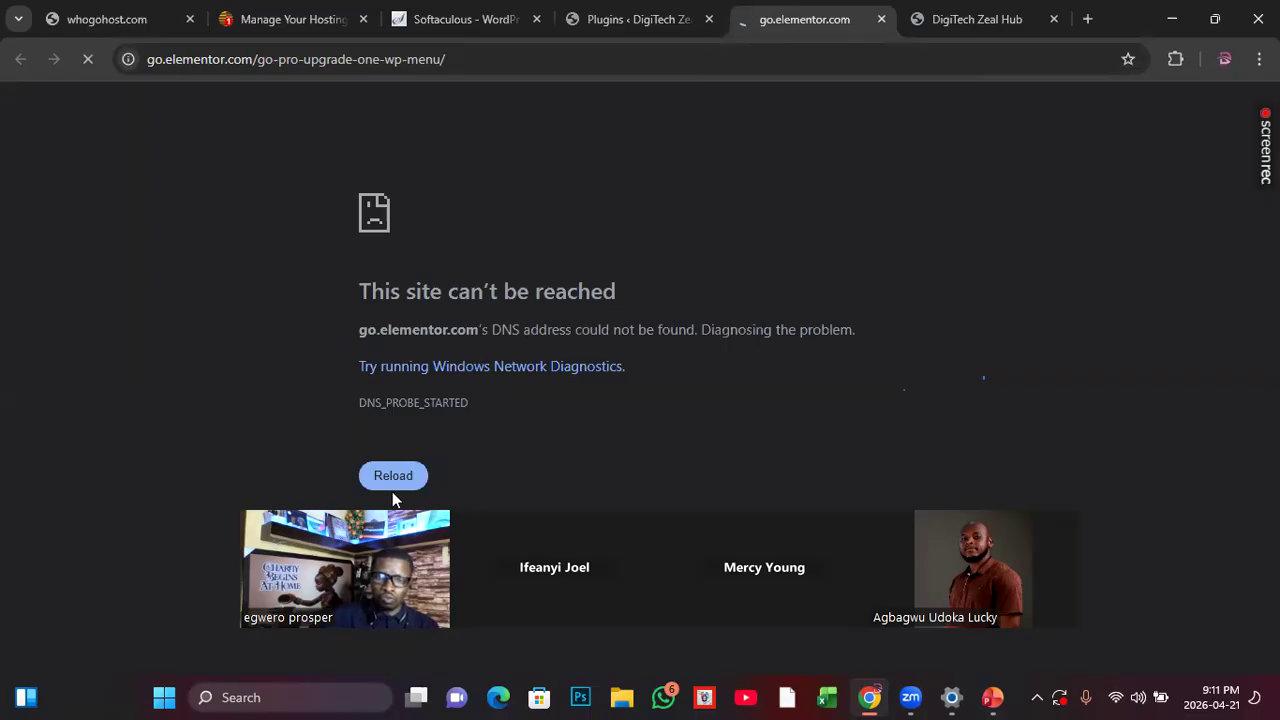
click(613, 20)
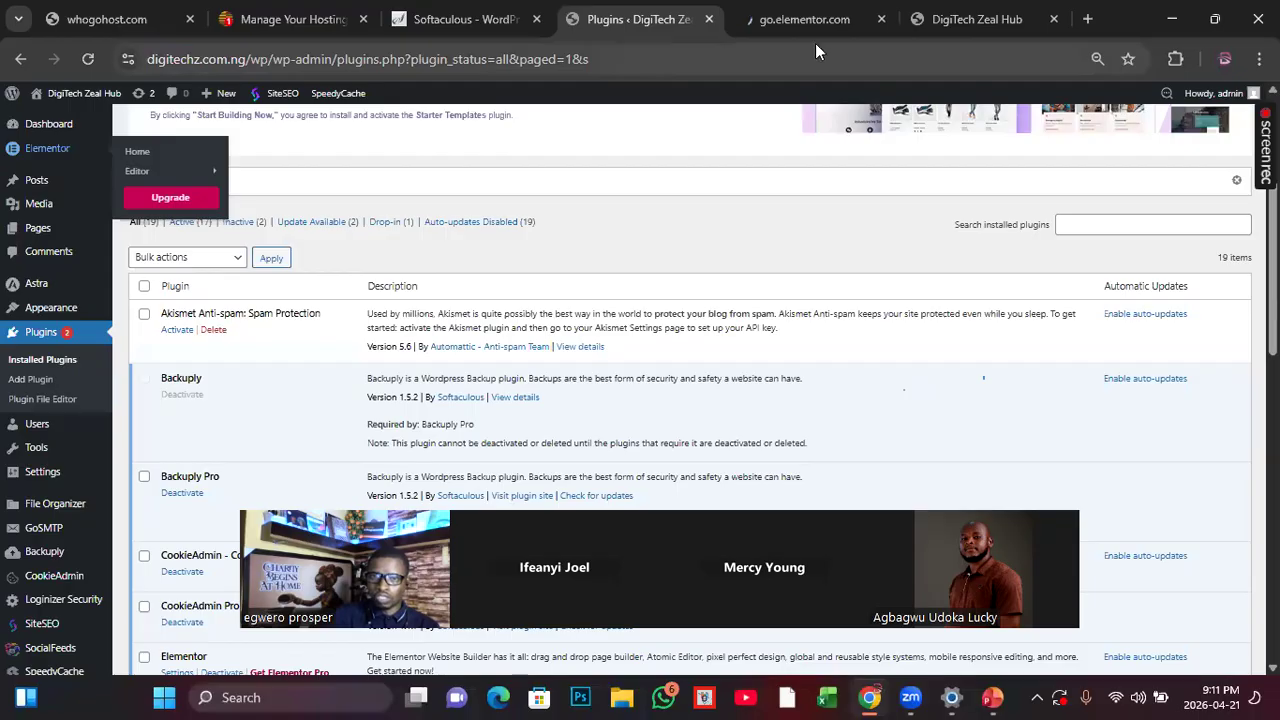
click(810, 21)
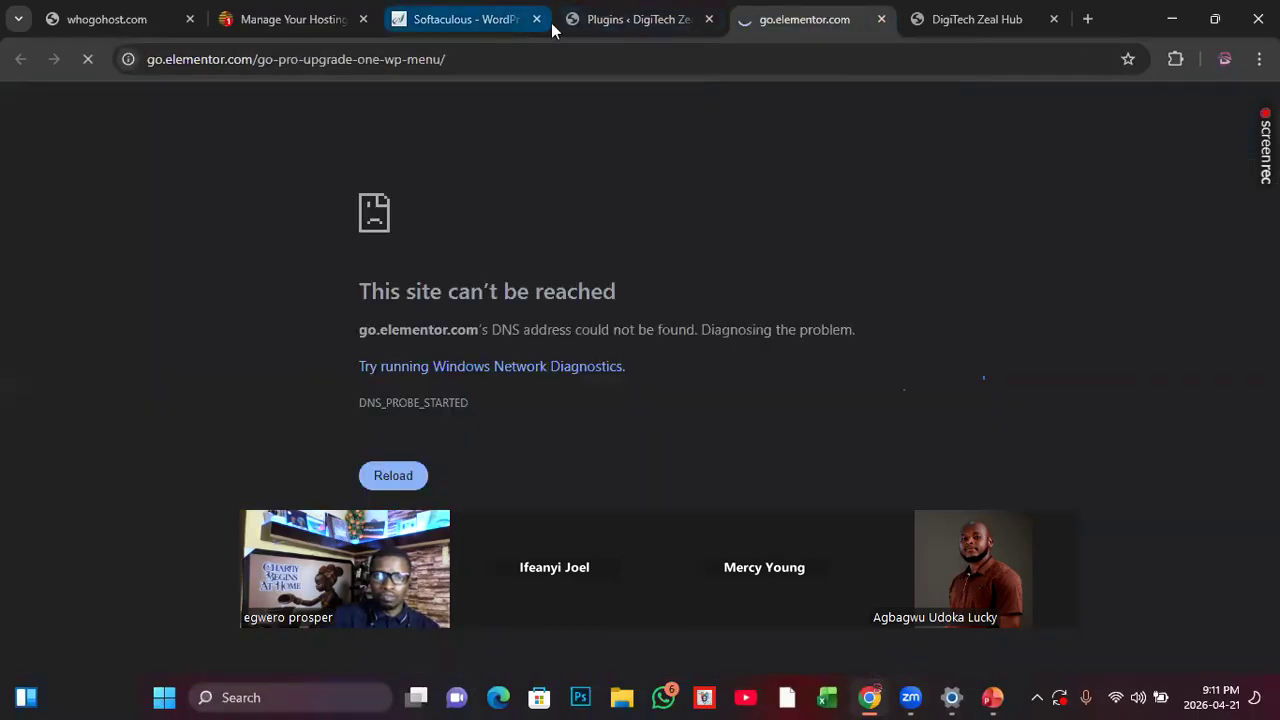
click(620, 24)
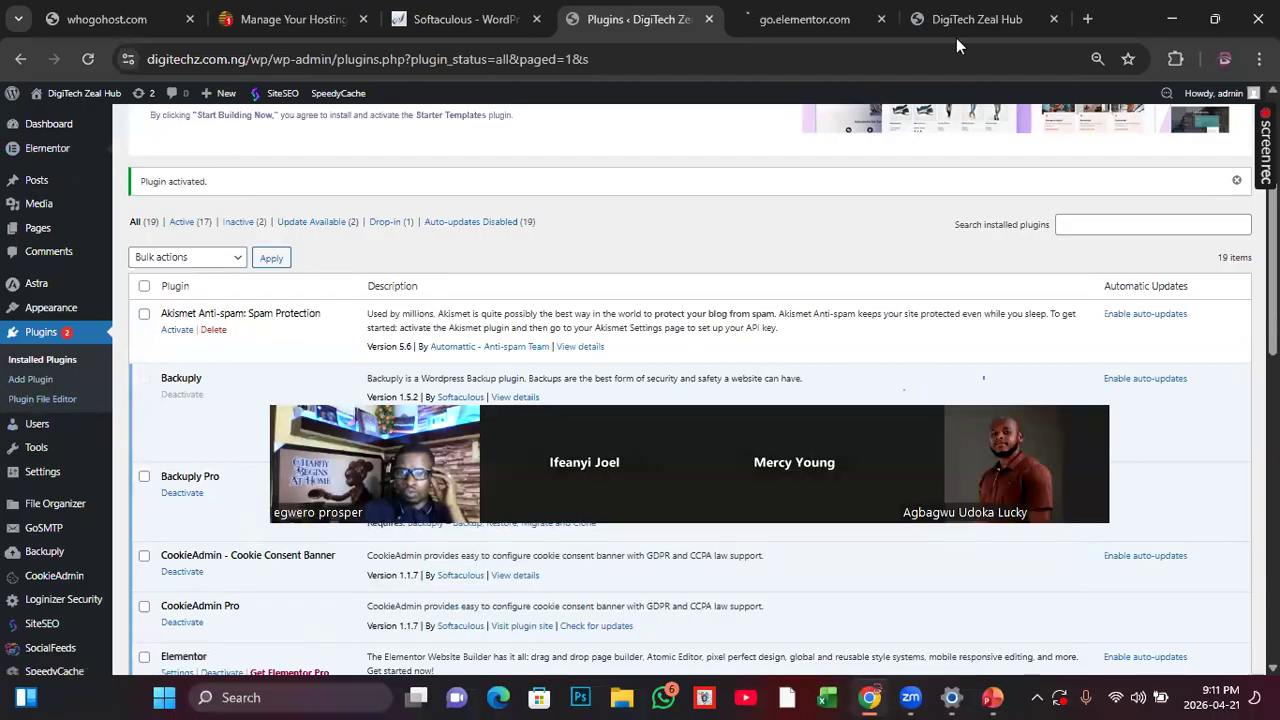
Step: Reload the DigiTech Zeal Hub homepage on the live site and view it
click(941, 26)
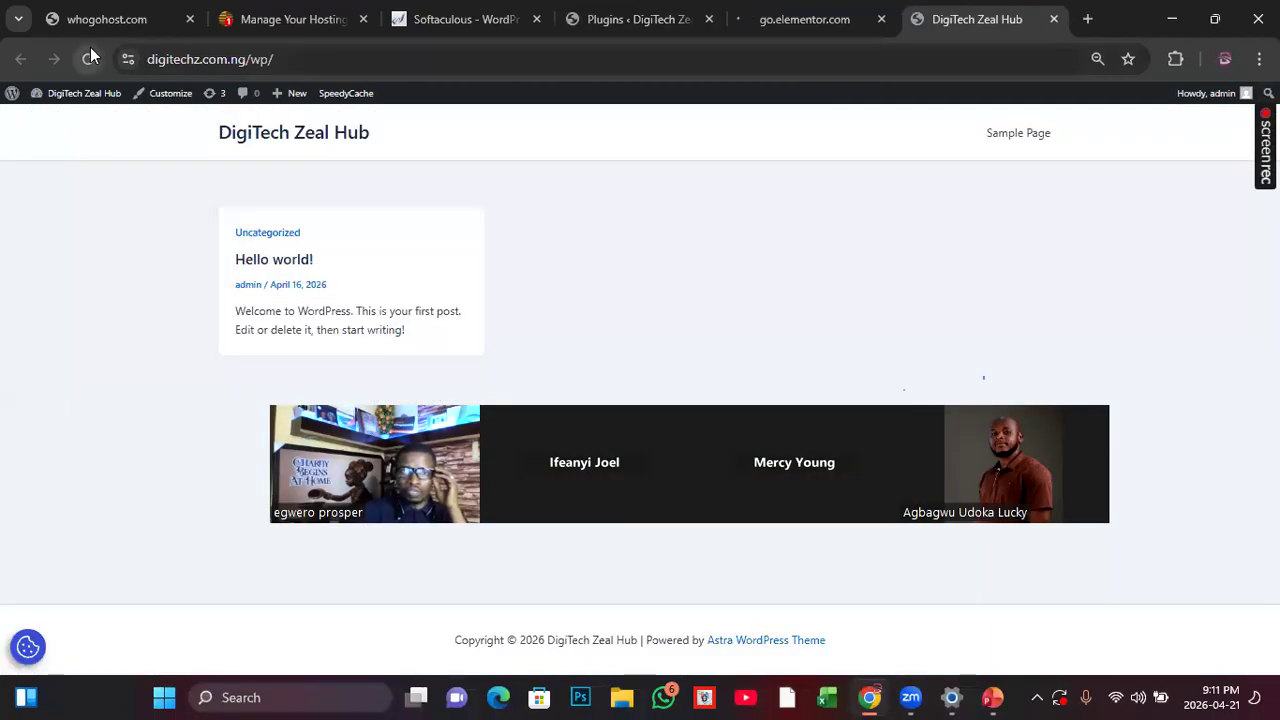
click(90, 58)
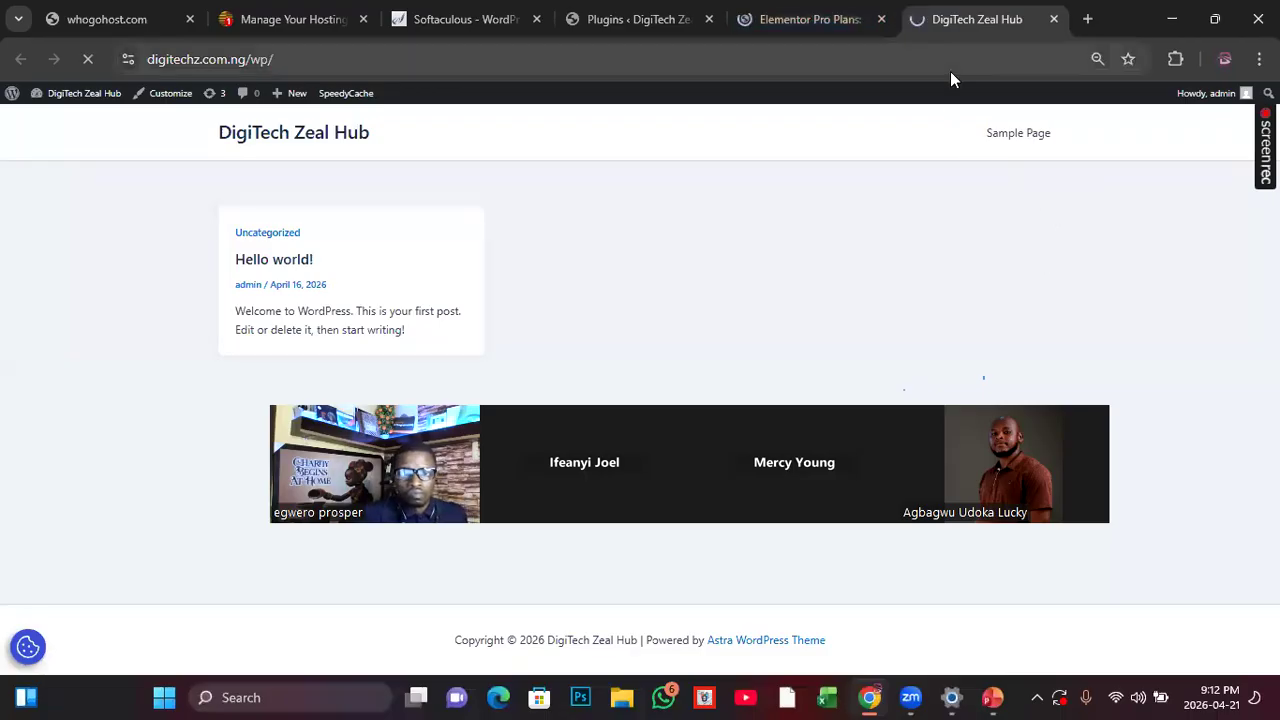
click(968, 22)
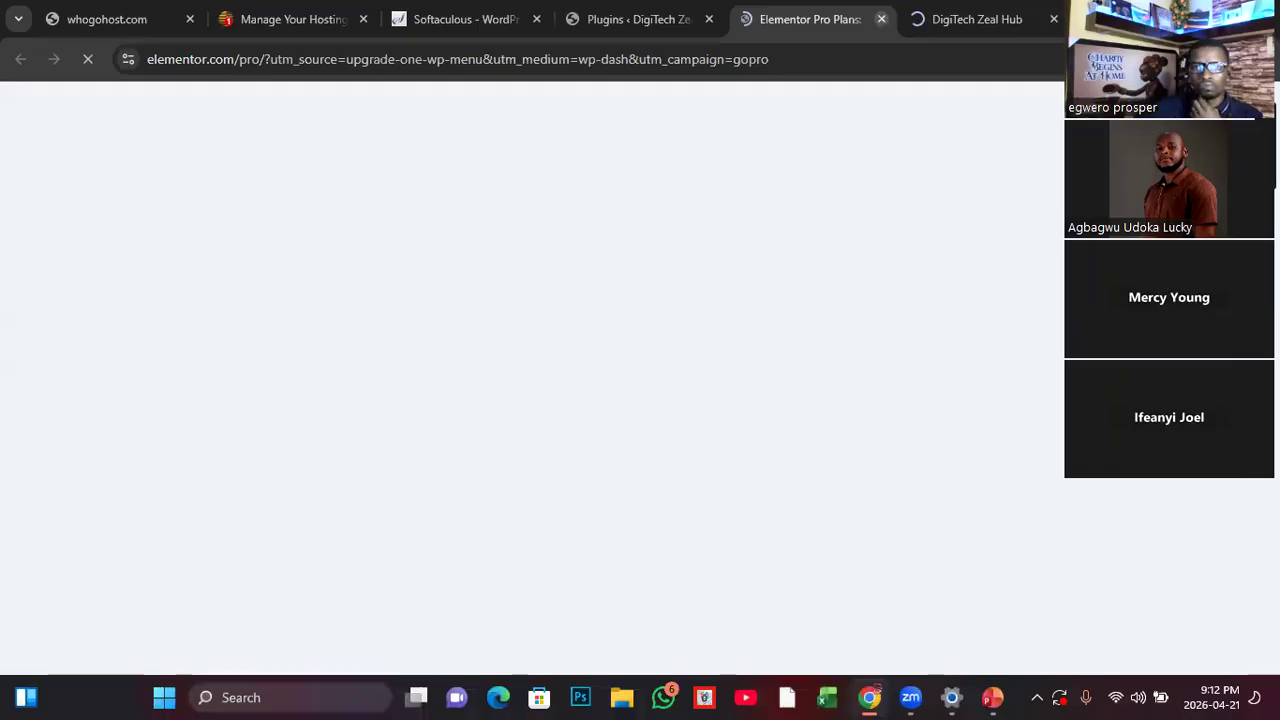
click(957, 17)
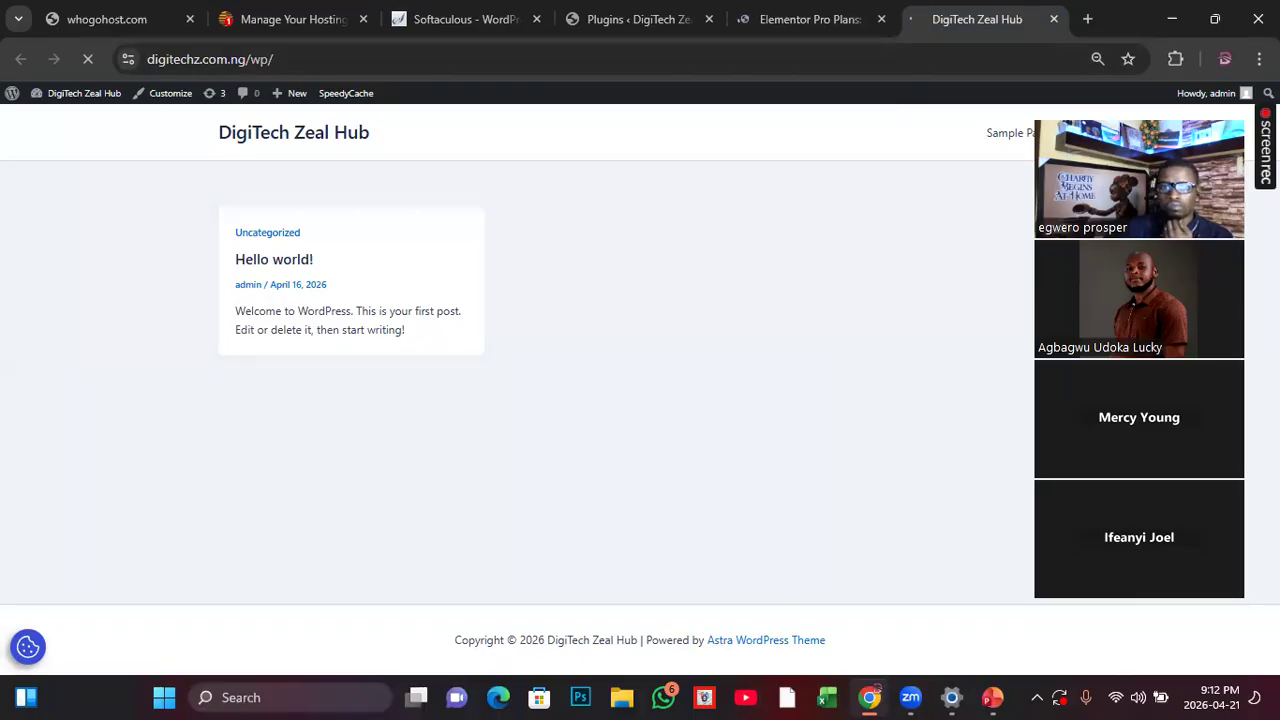
click(787, 13)
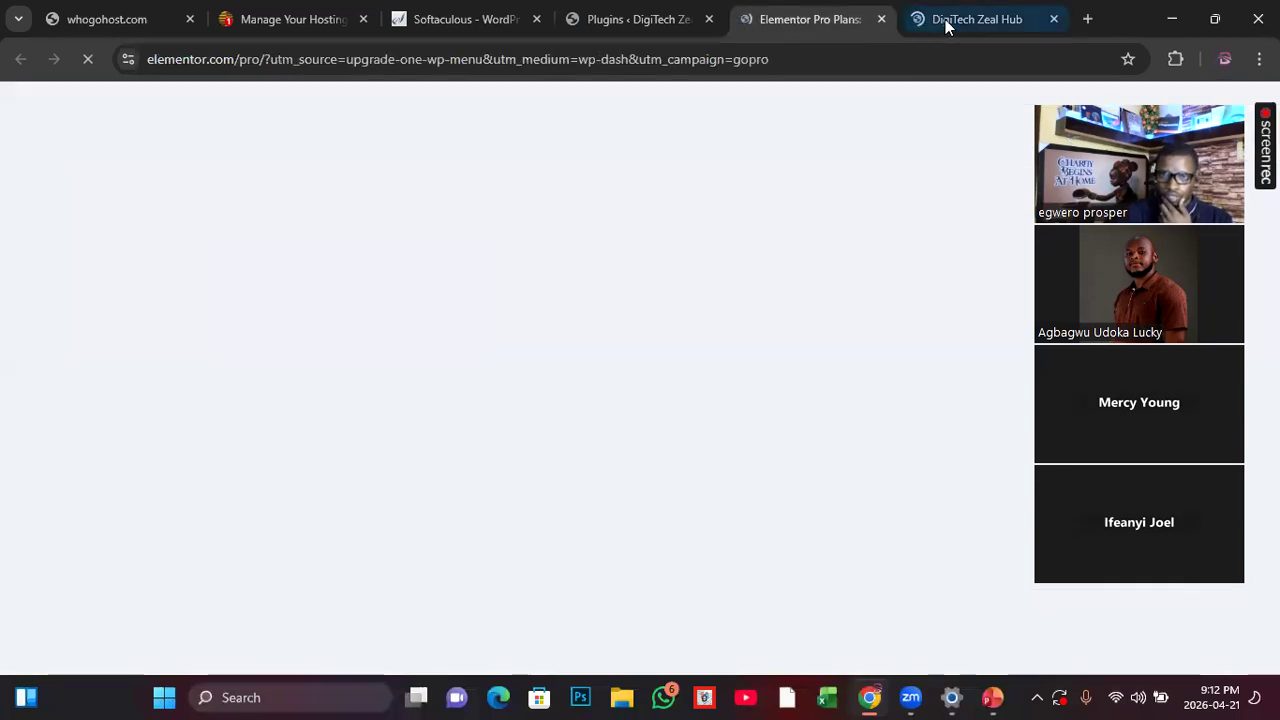
click(951, 22)
click(783, 20)
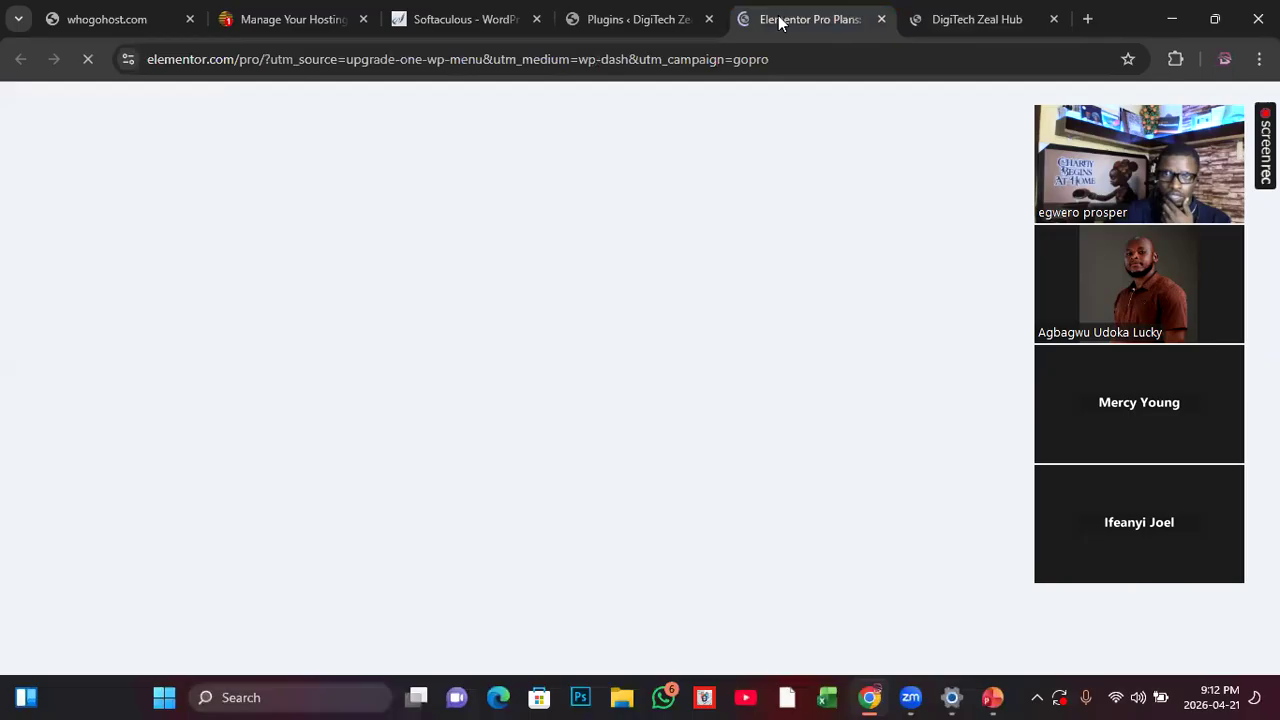
click(973, 18)
click(786, 22)
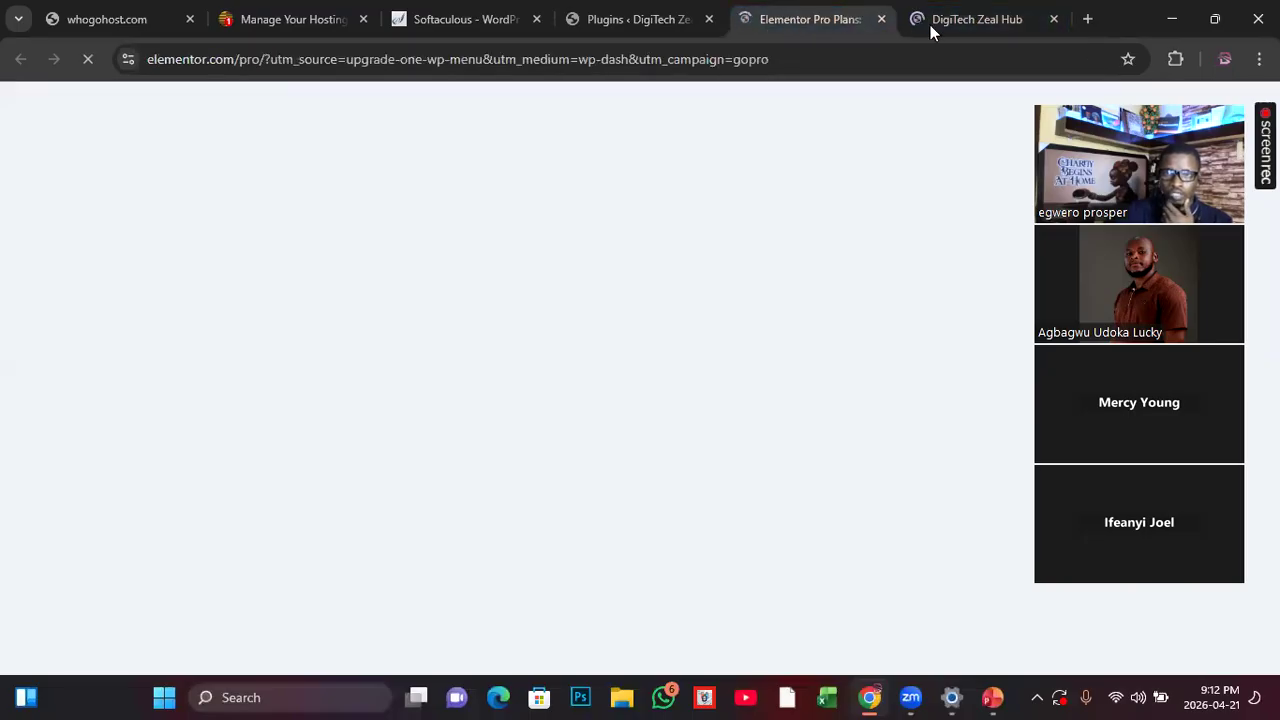
click(958, 25)
click(780, 21)
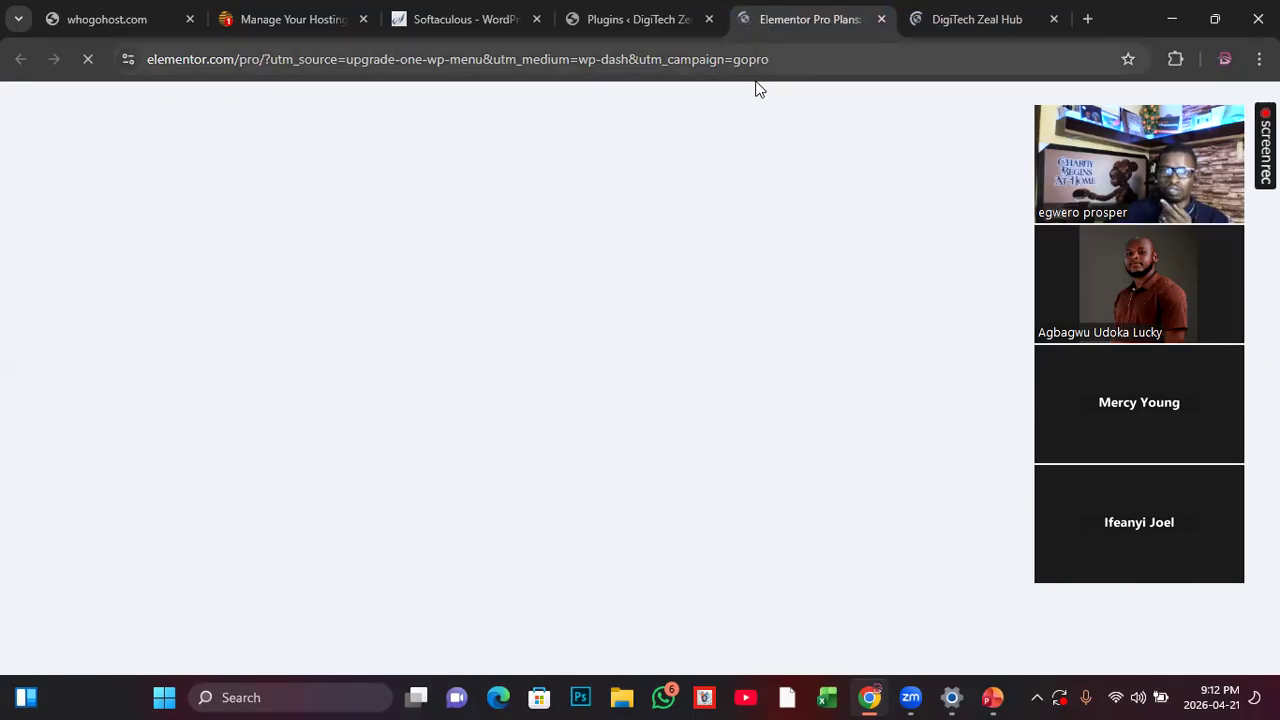
click(622, 19)
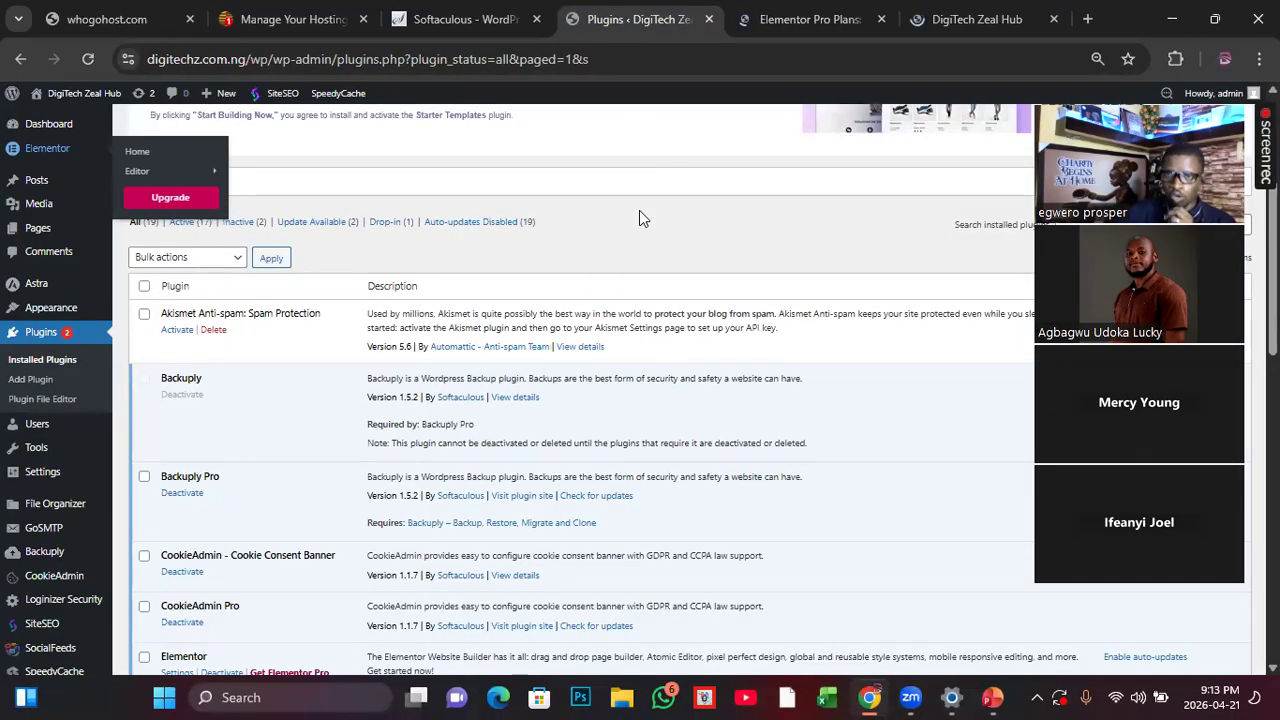
click(975, 19)
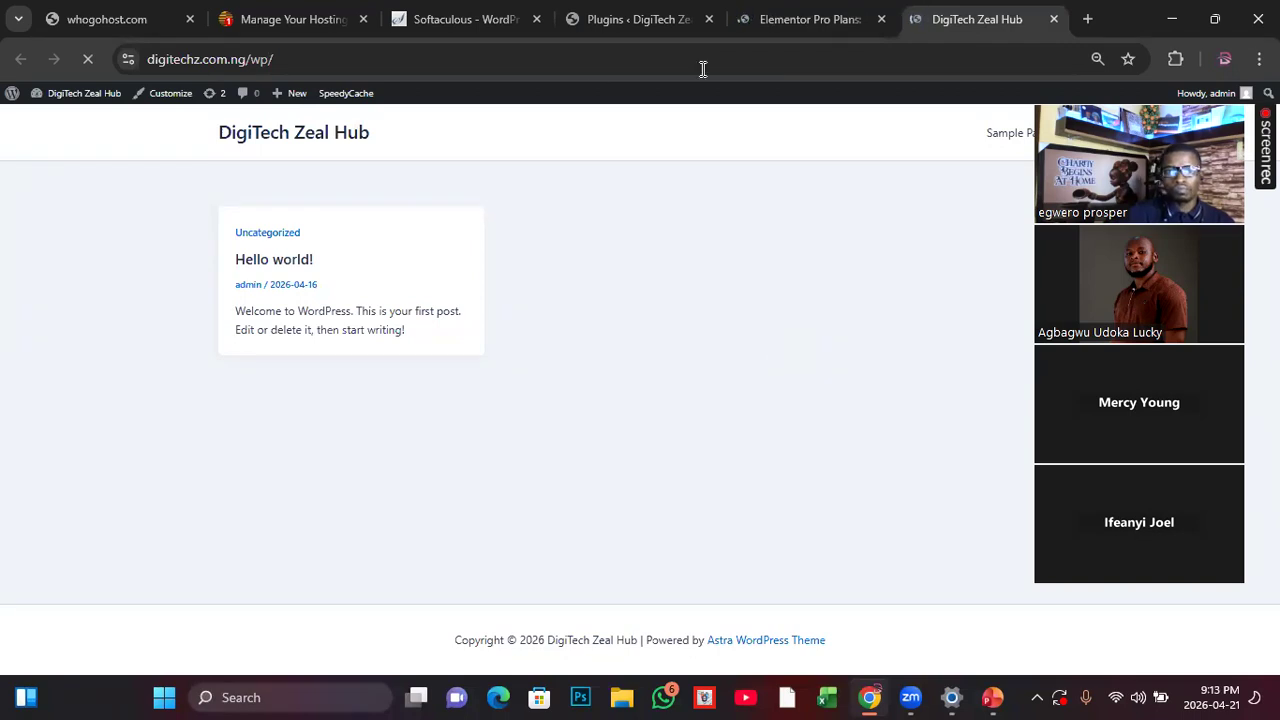
click(790, 20)
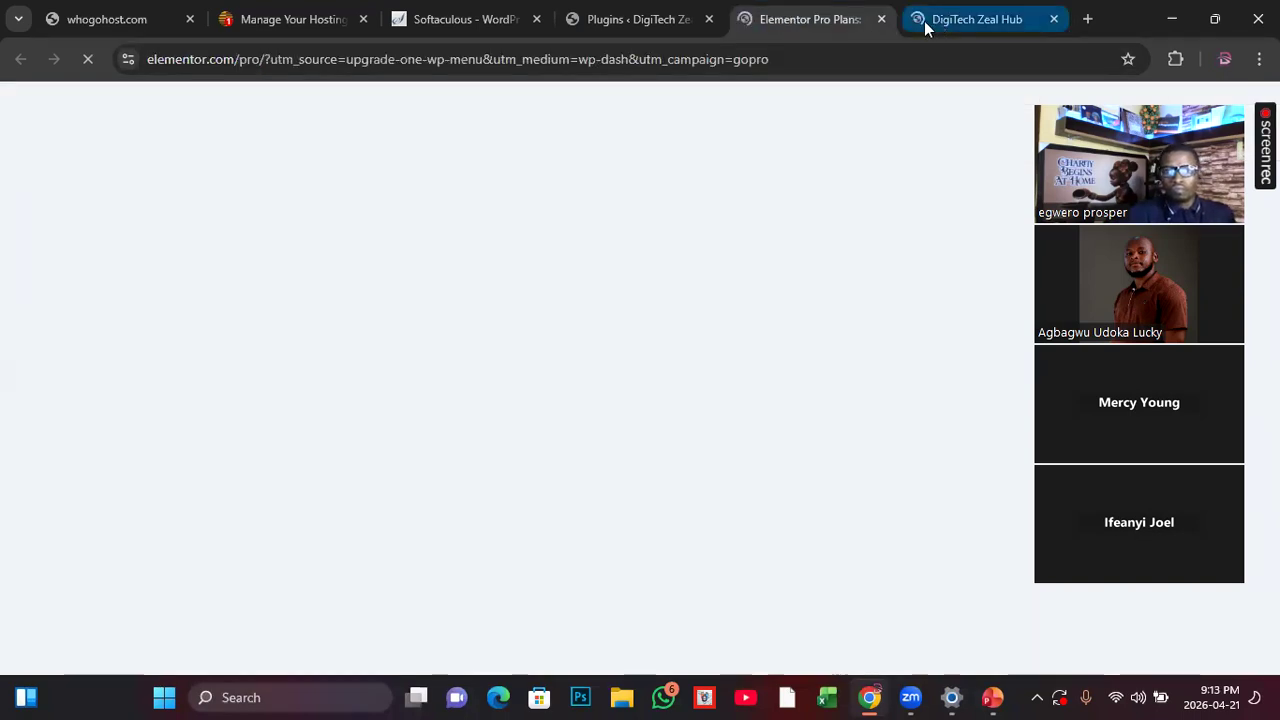
click(930, 21)
click(815, 20)
click(957, 20)
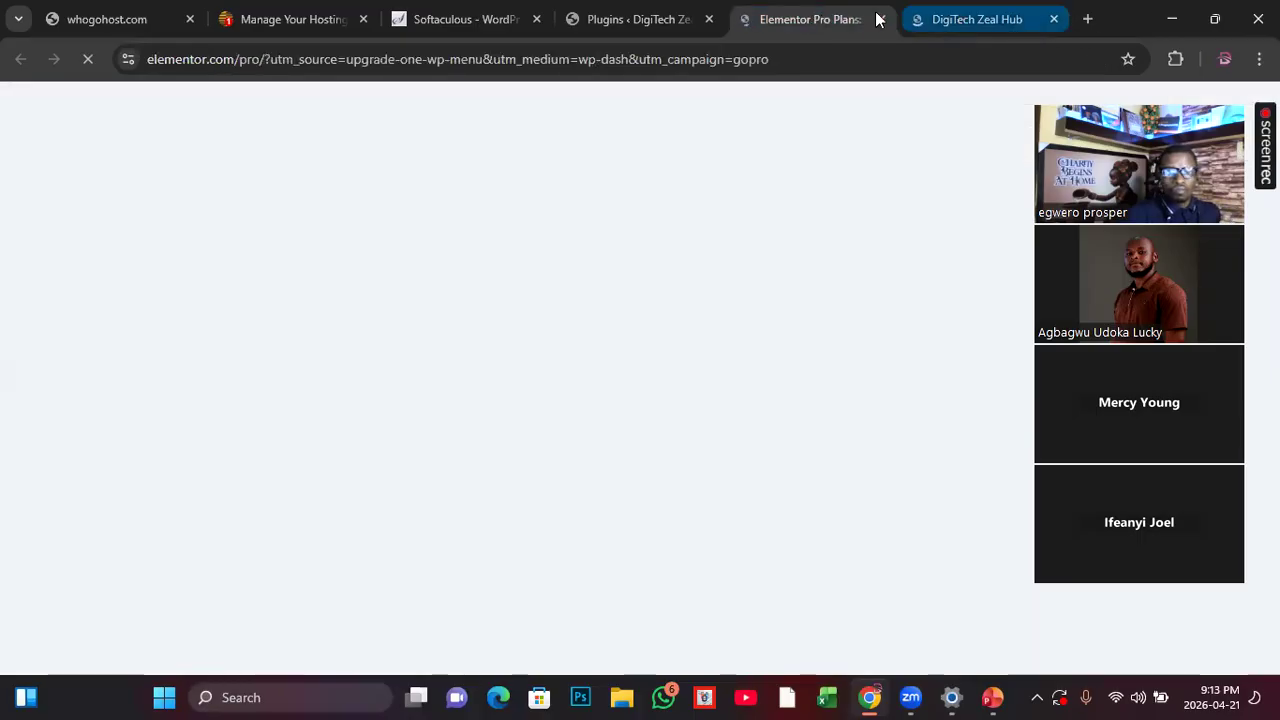
click(846, 11)
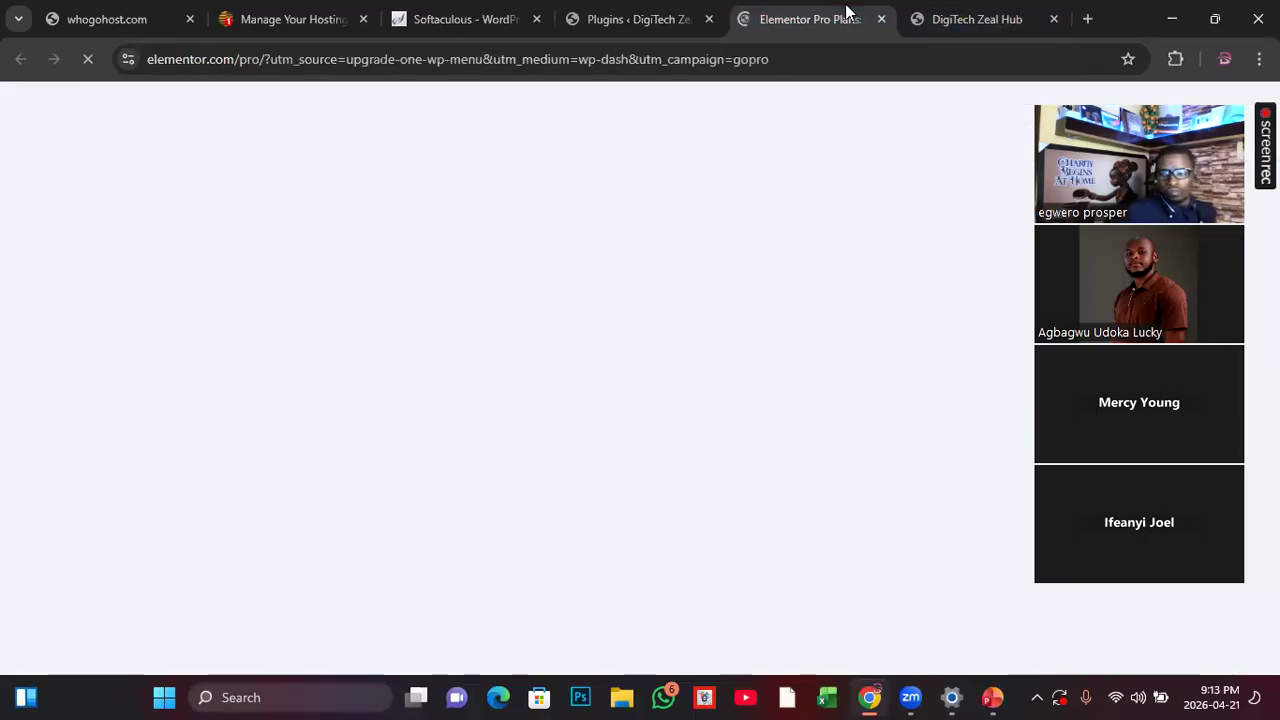
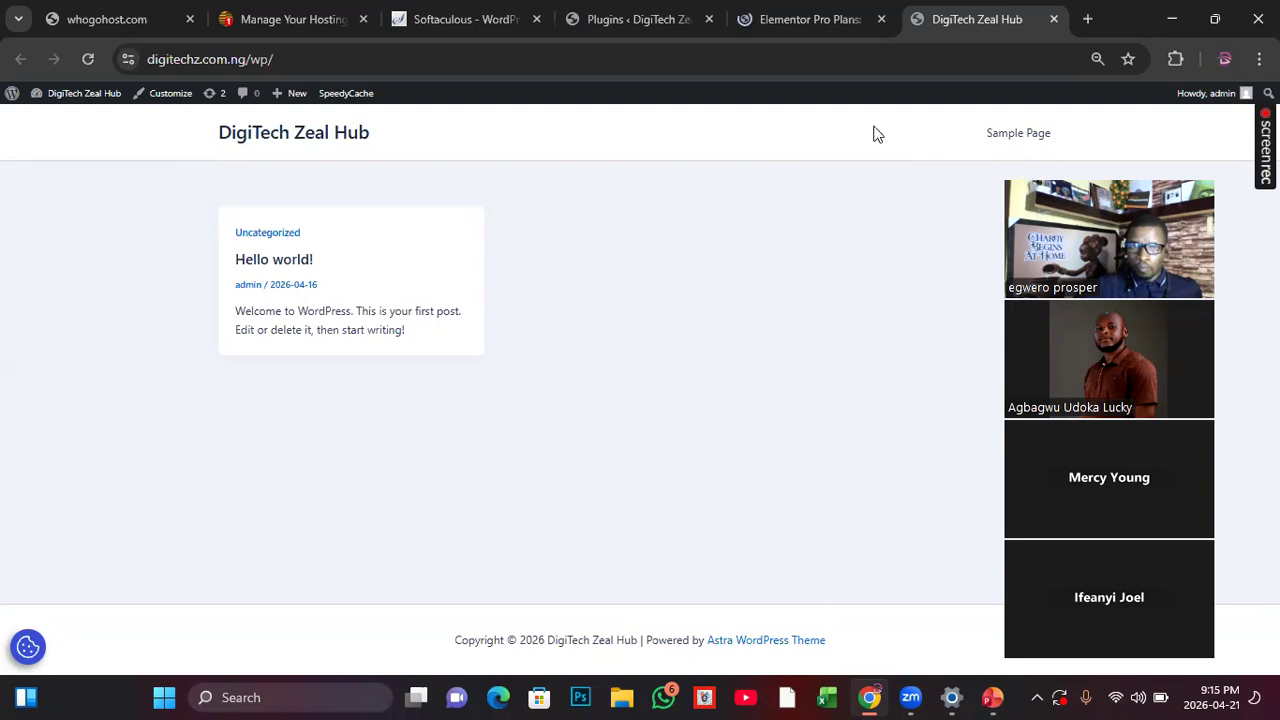
Step: Compare the installed plugins list in the site admin with the live DigiTech Zeal Hub homepage
click(626, 22)
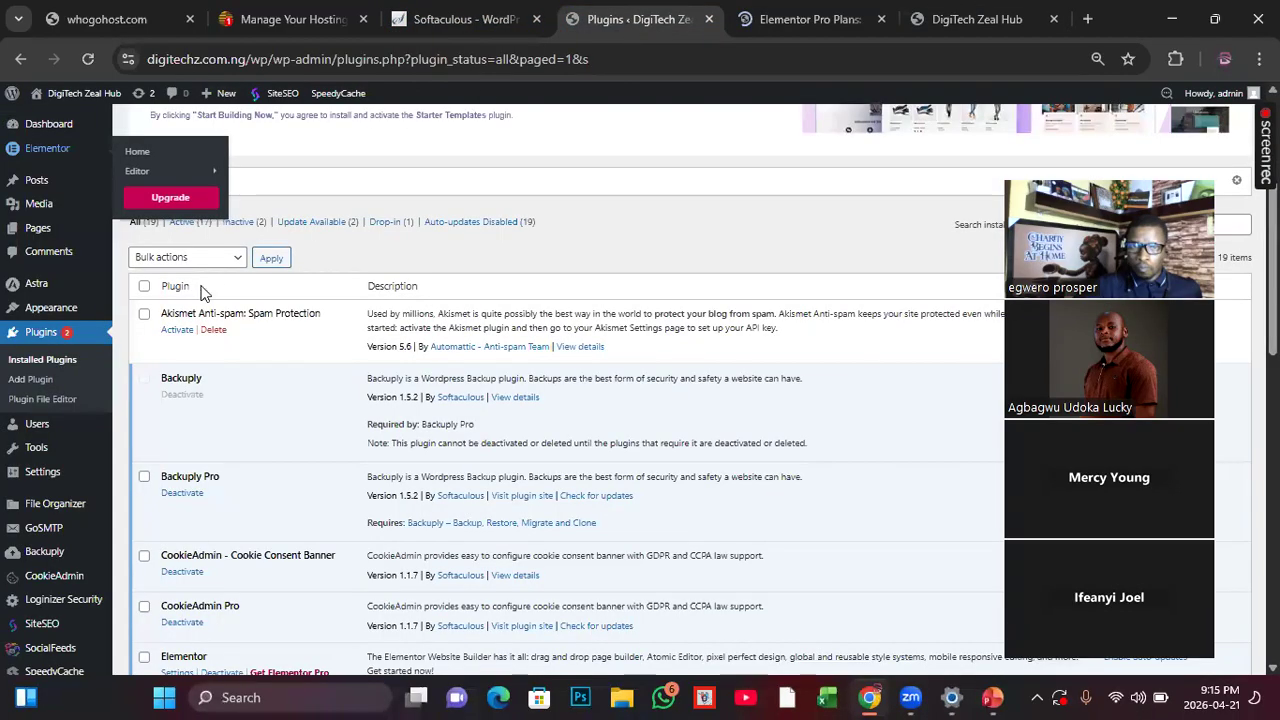
mouse_move(60, 316)
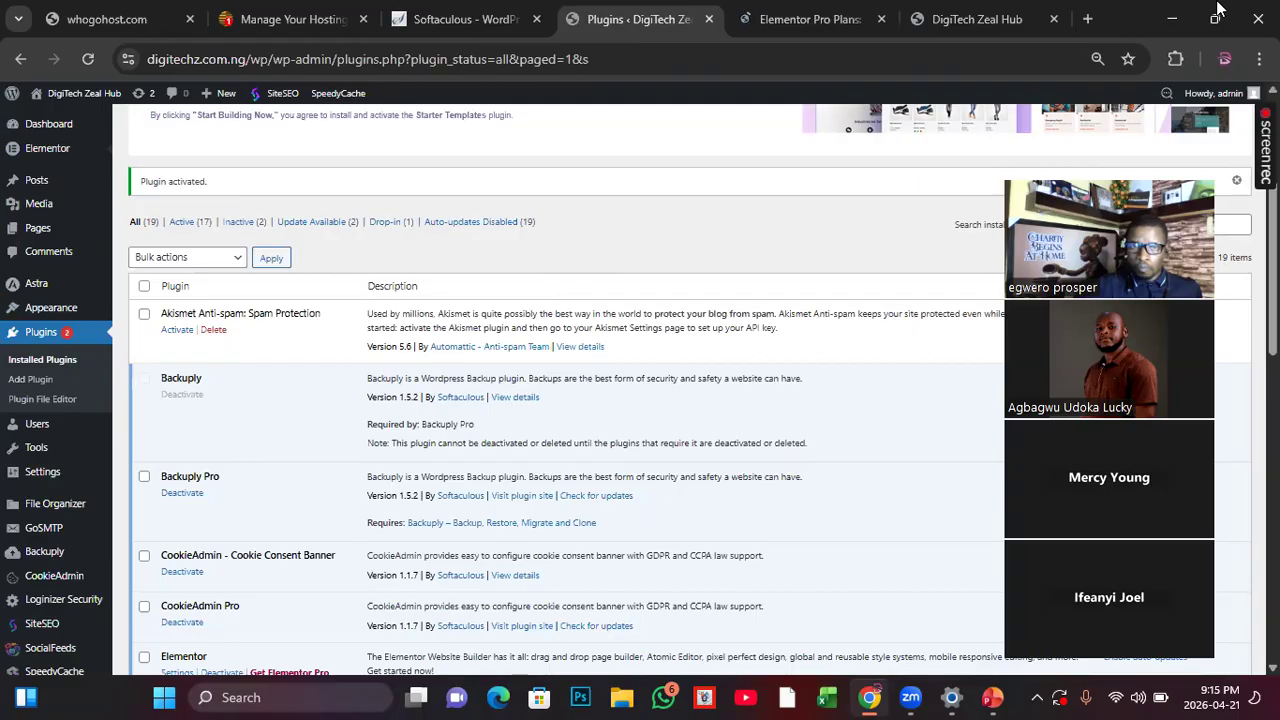
click(958, 22)
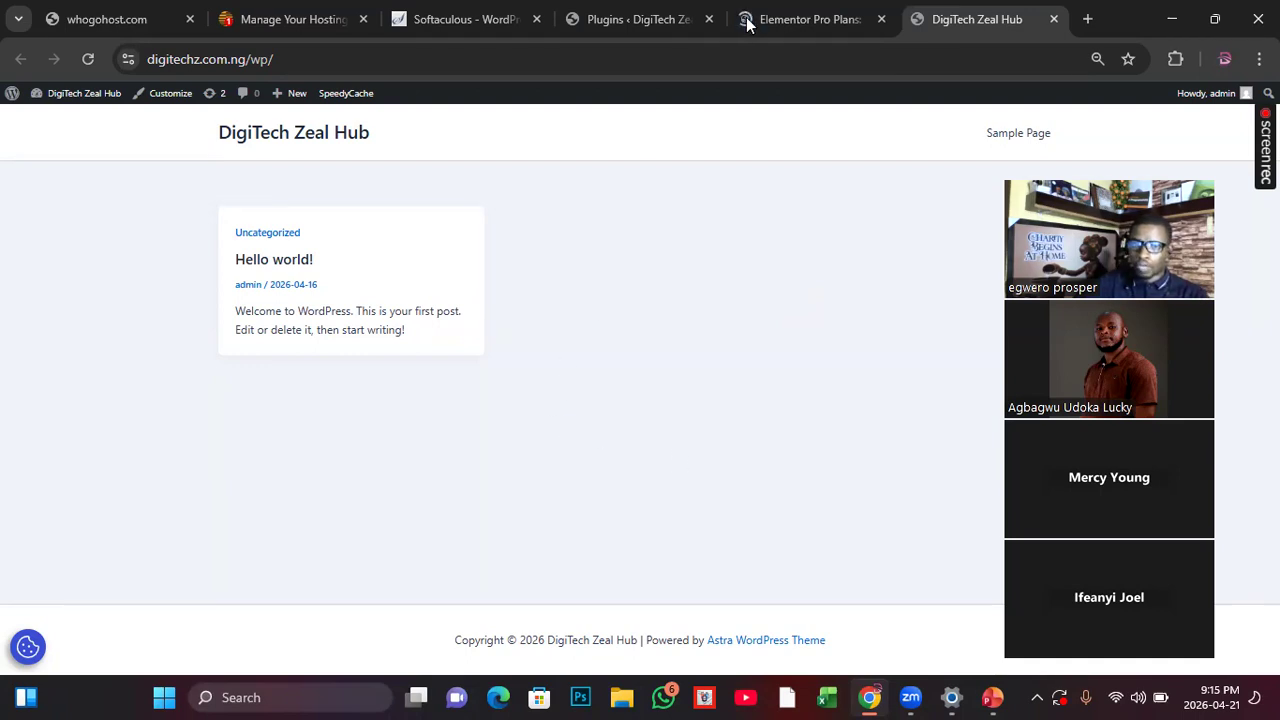
click(621, 24)
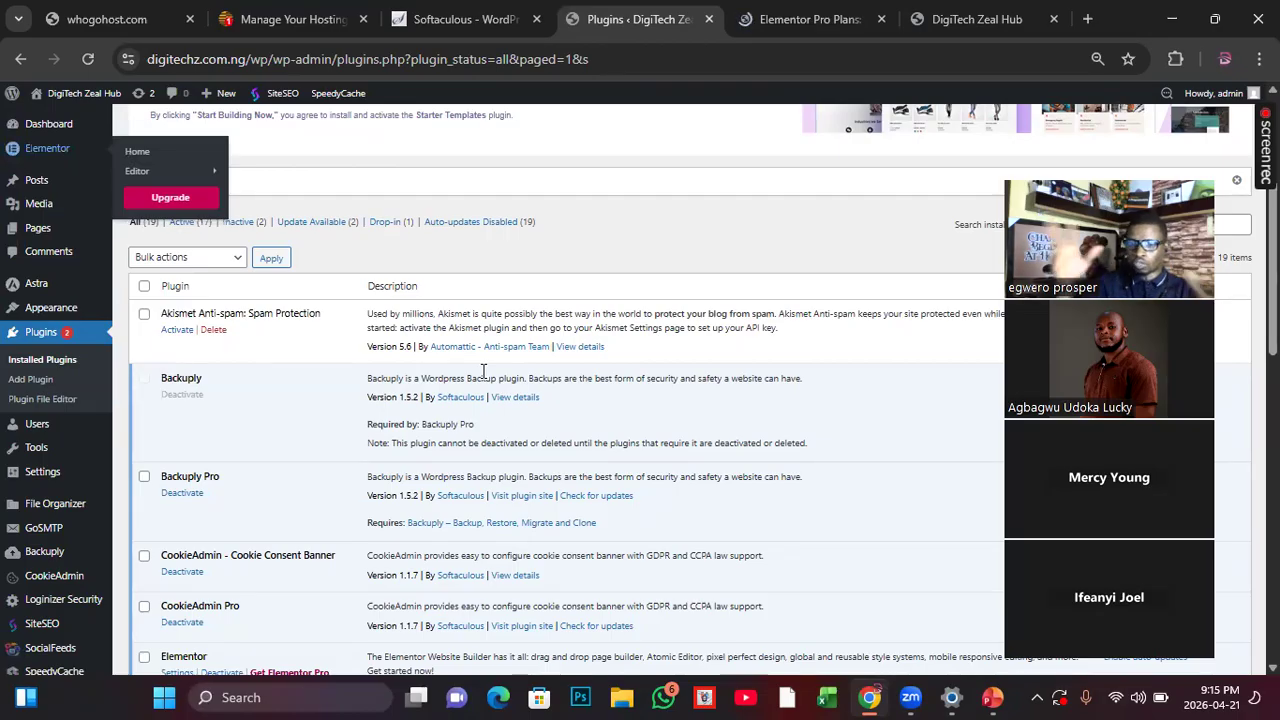
Step: Open the list of all site pages and close the Elementor Pro plans page
mouse_move(40, 284)
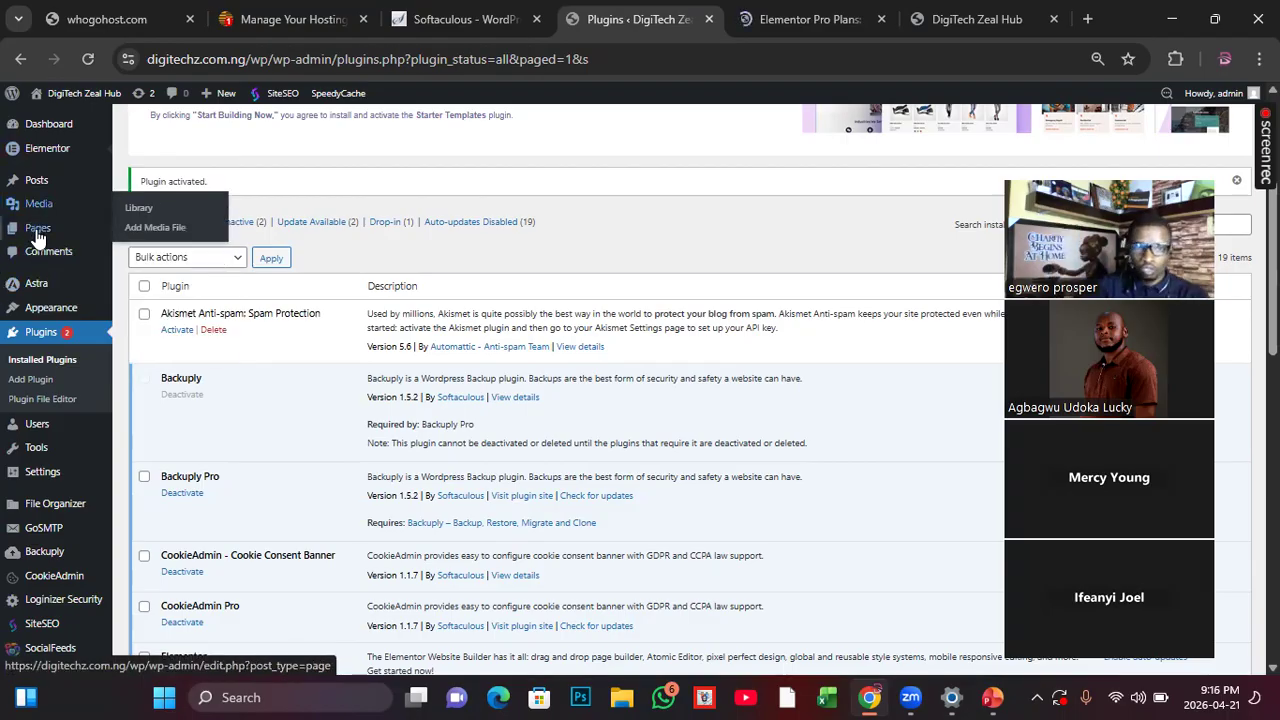
mouse_move(37, 237)
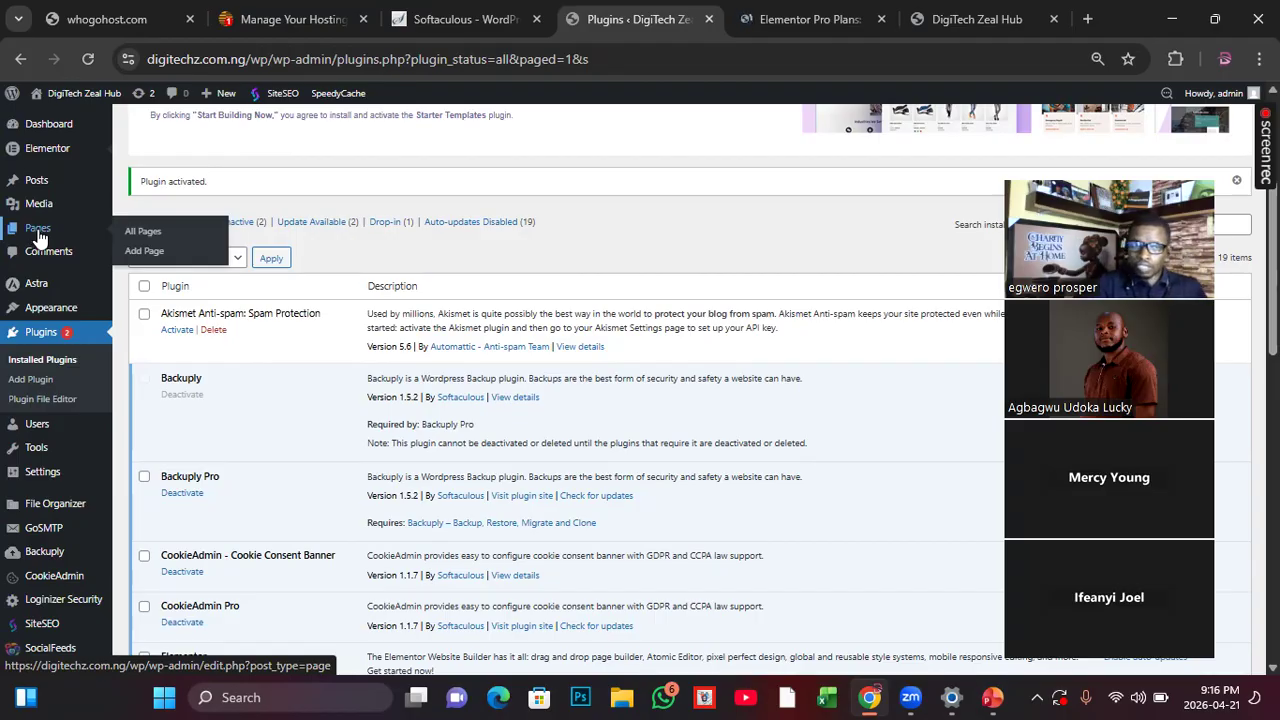
click(141, 233)
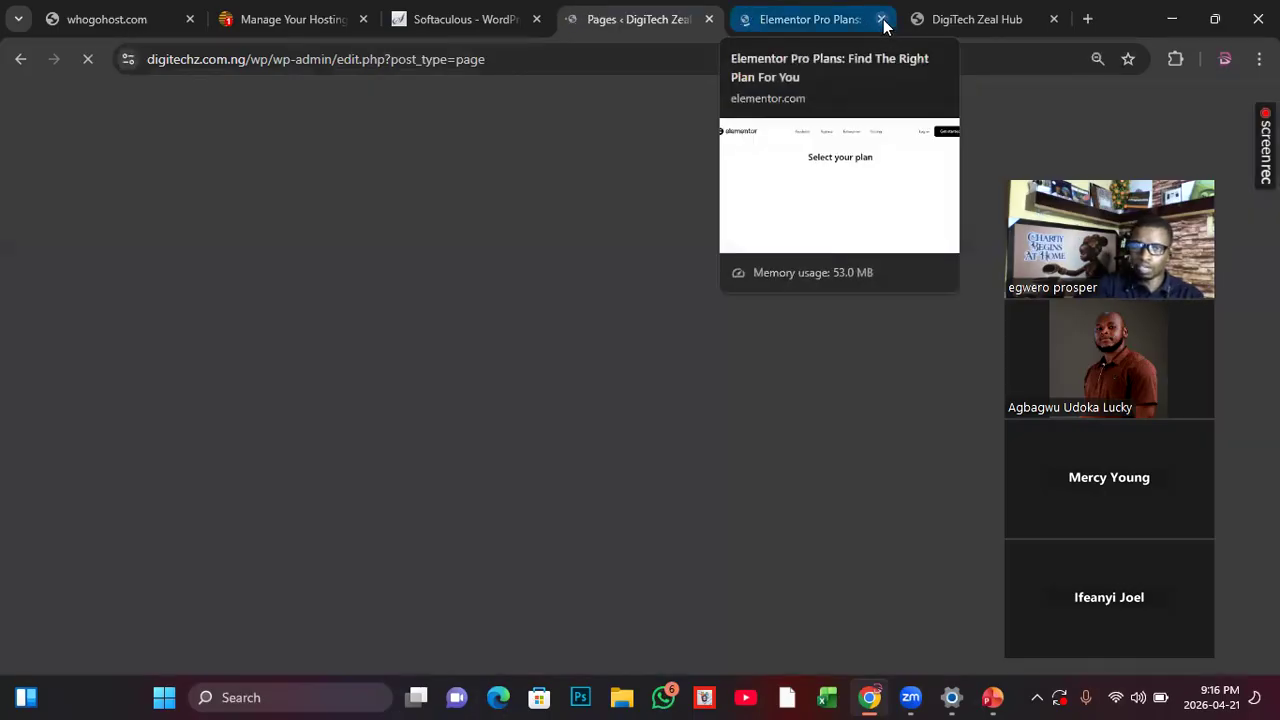
click(881, 19)
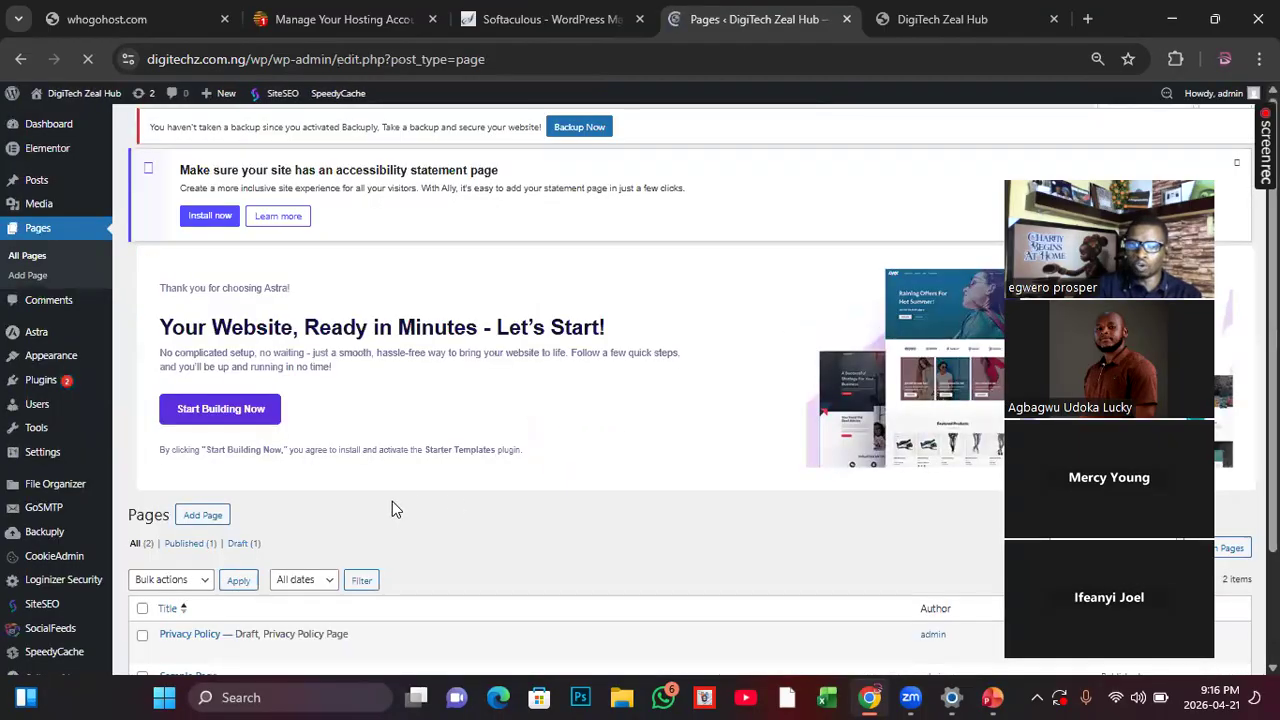
scroll(392, 509, down, 2)
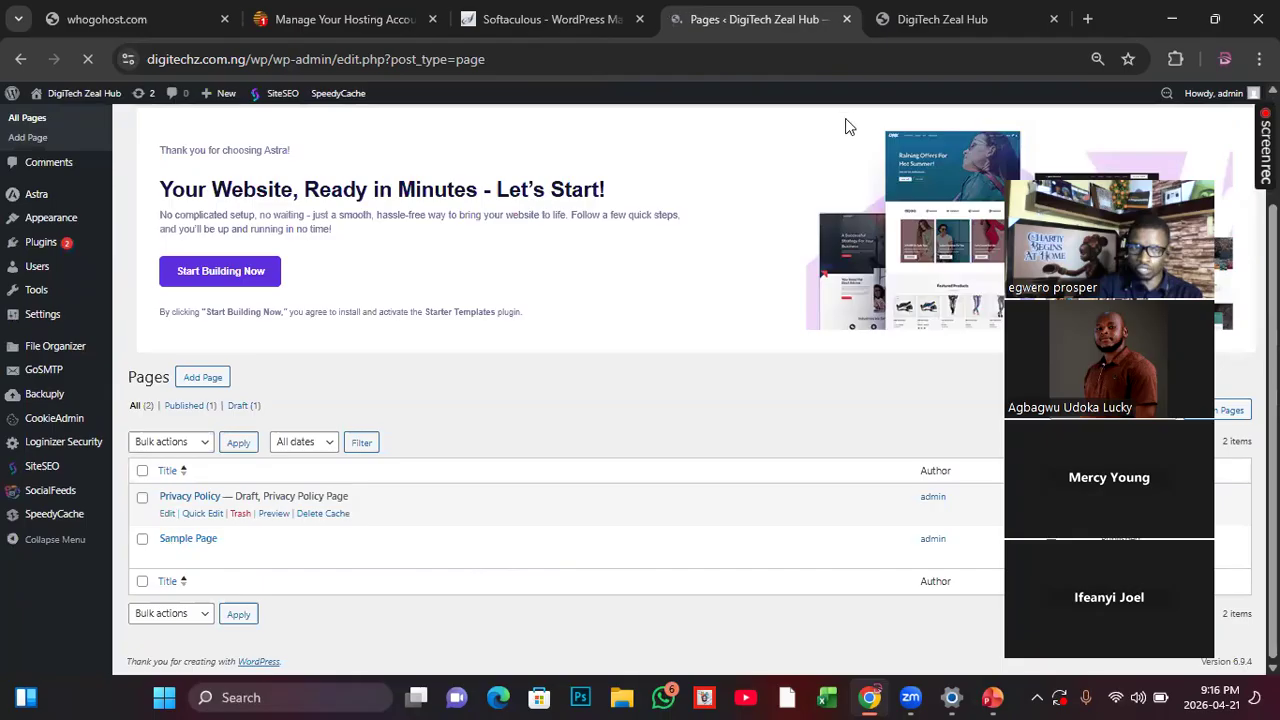
Step: Check the live homepage's navigation, and move the Sample Page to the trash with a bulk action
click(905, 19)
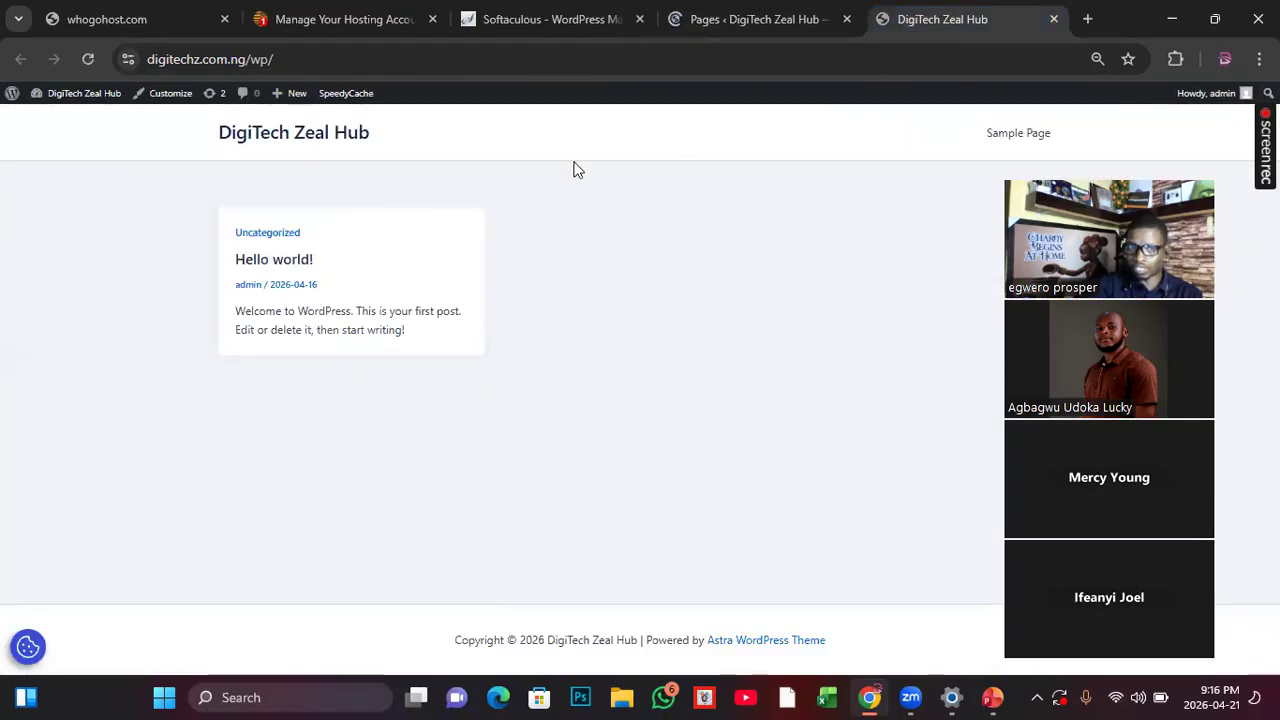
click(758, 19)
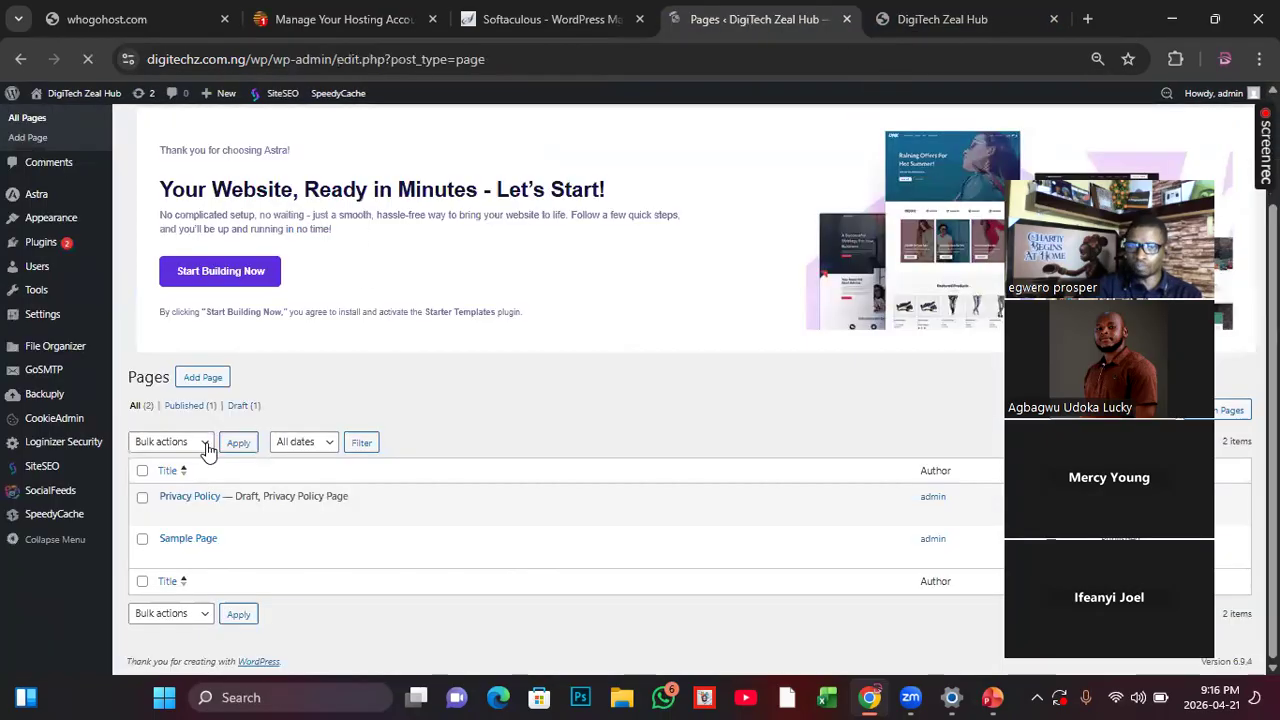
click(142, 540)
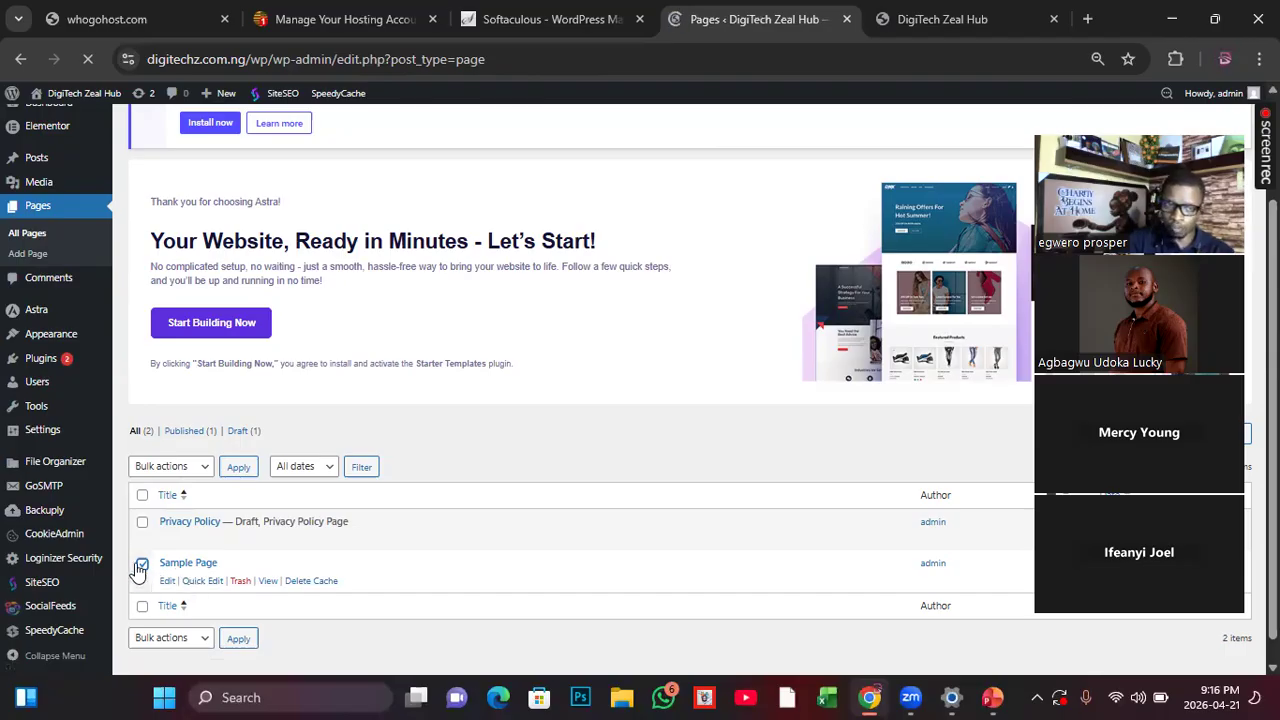
click(205, 470)
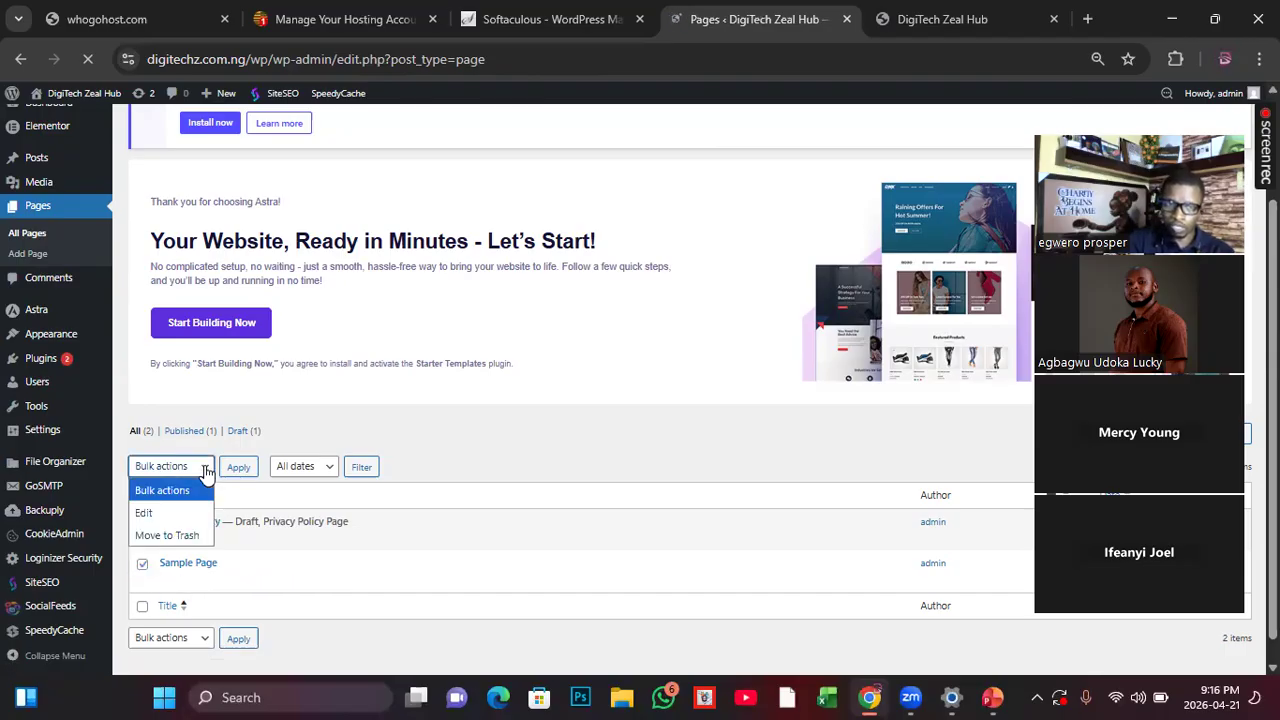
click(173, 536)
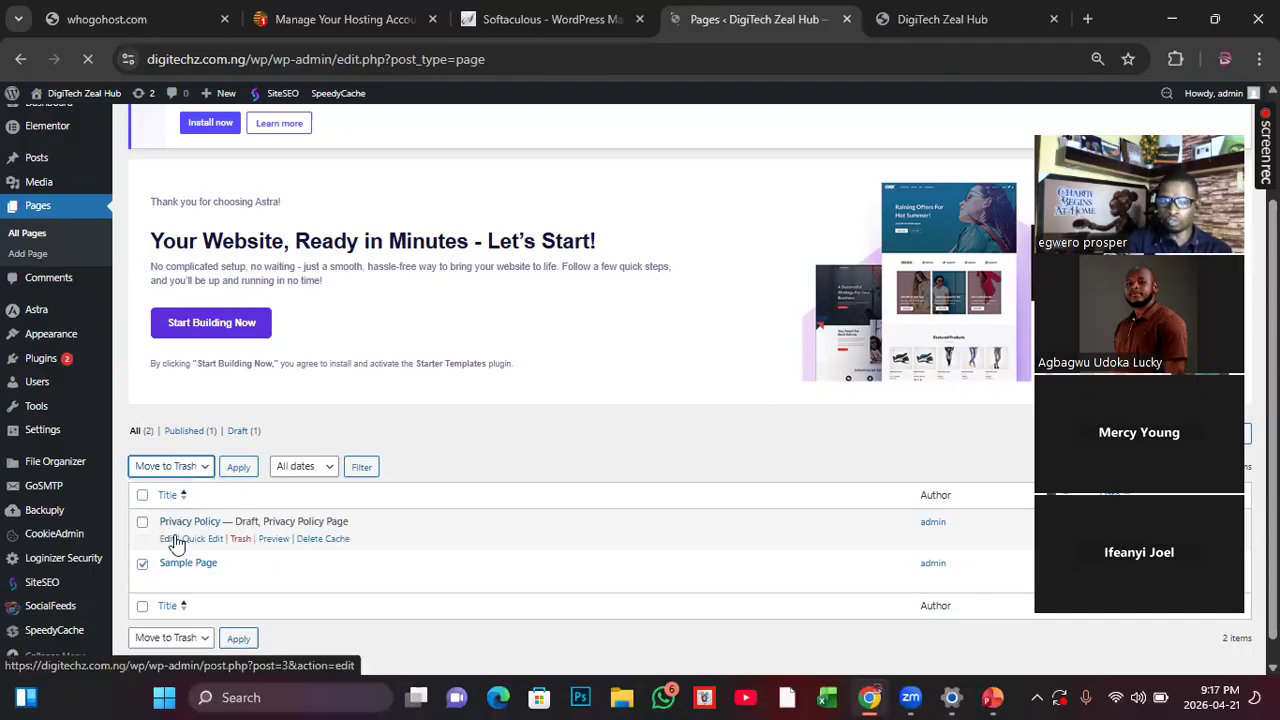
click(238, 468)
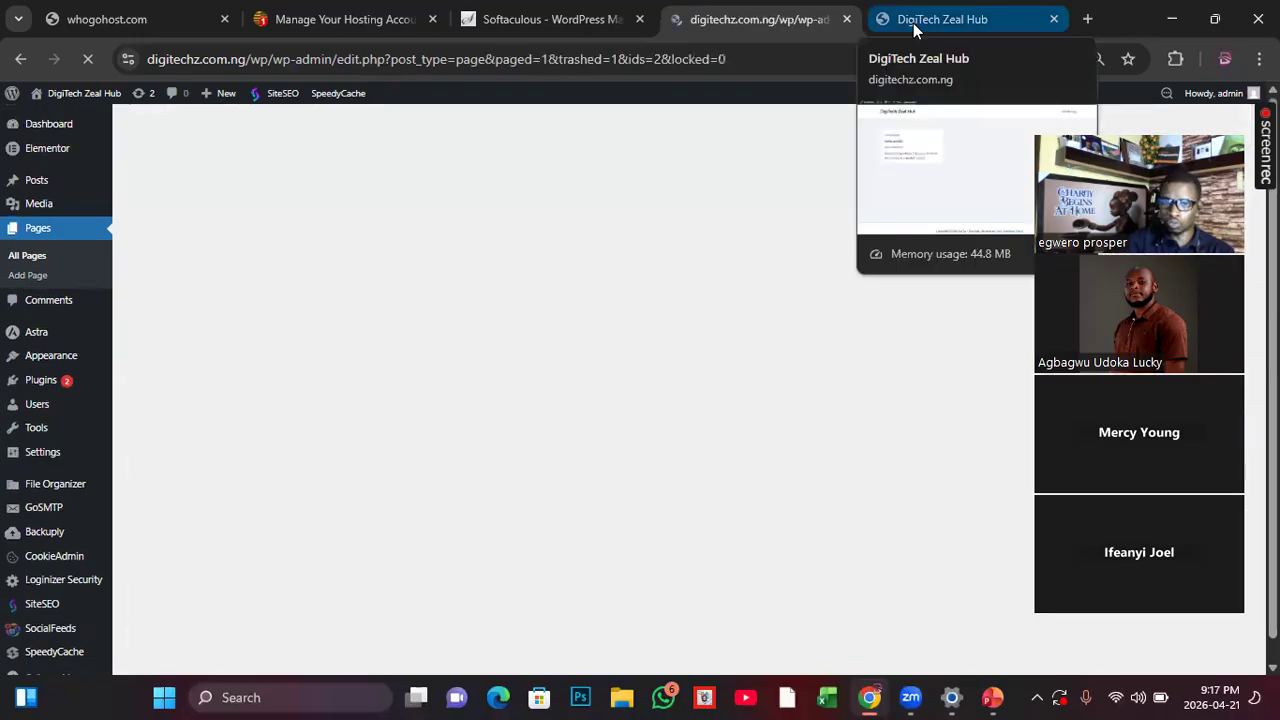
Step: Reload the live homepage to check its navigation, and return to the site's pages list
click(913, 23)
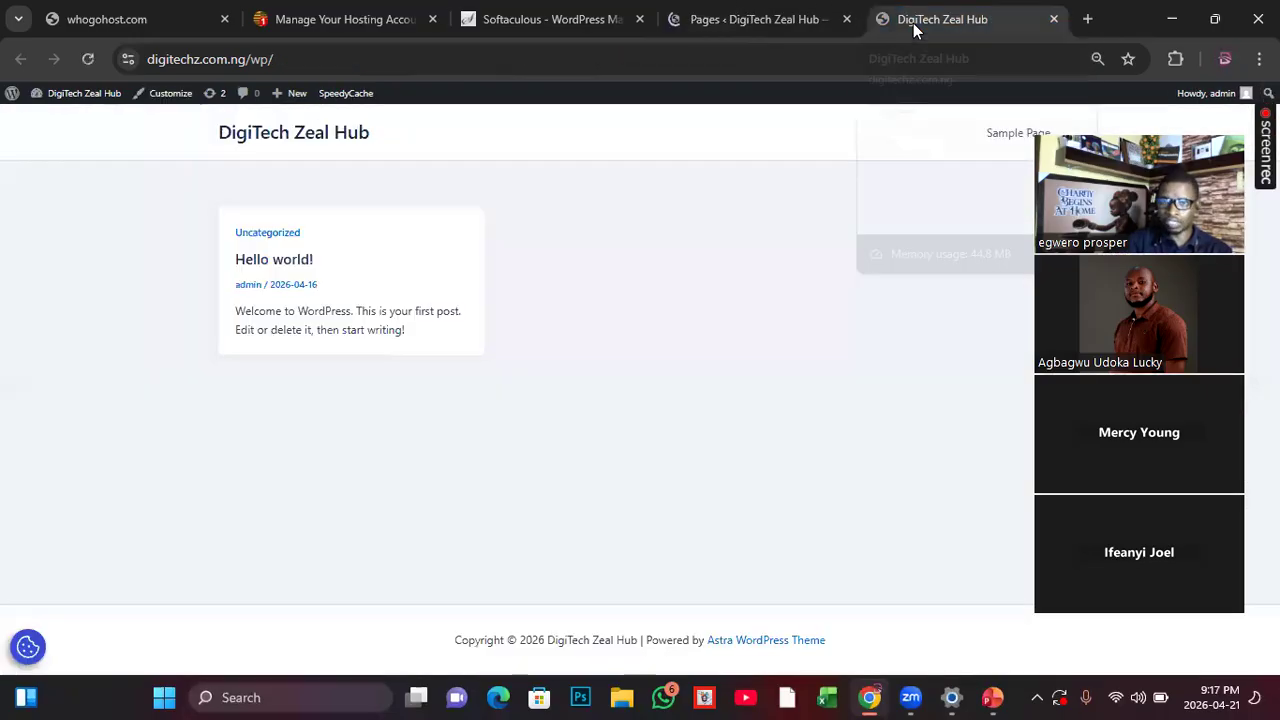
click(88, 60)
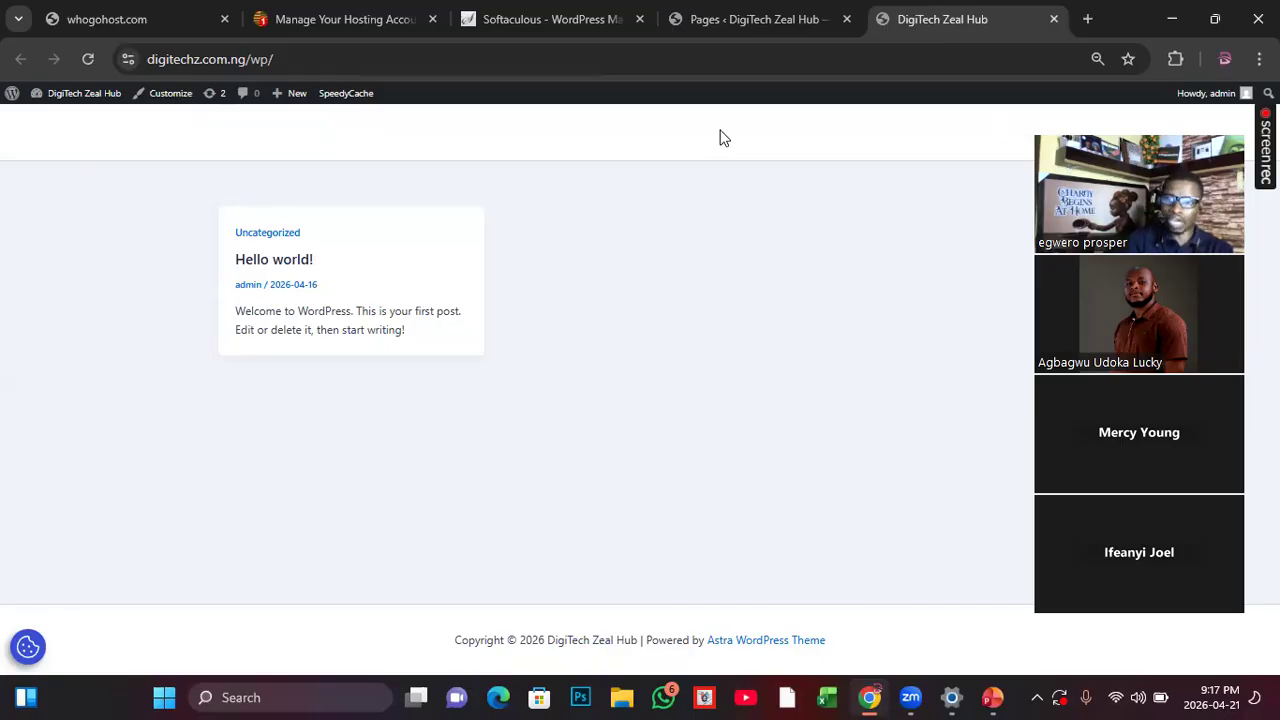
click(738, 22)
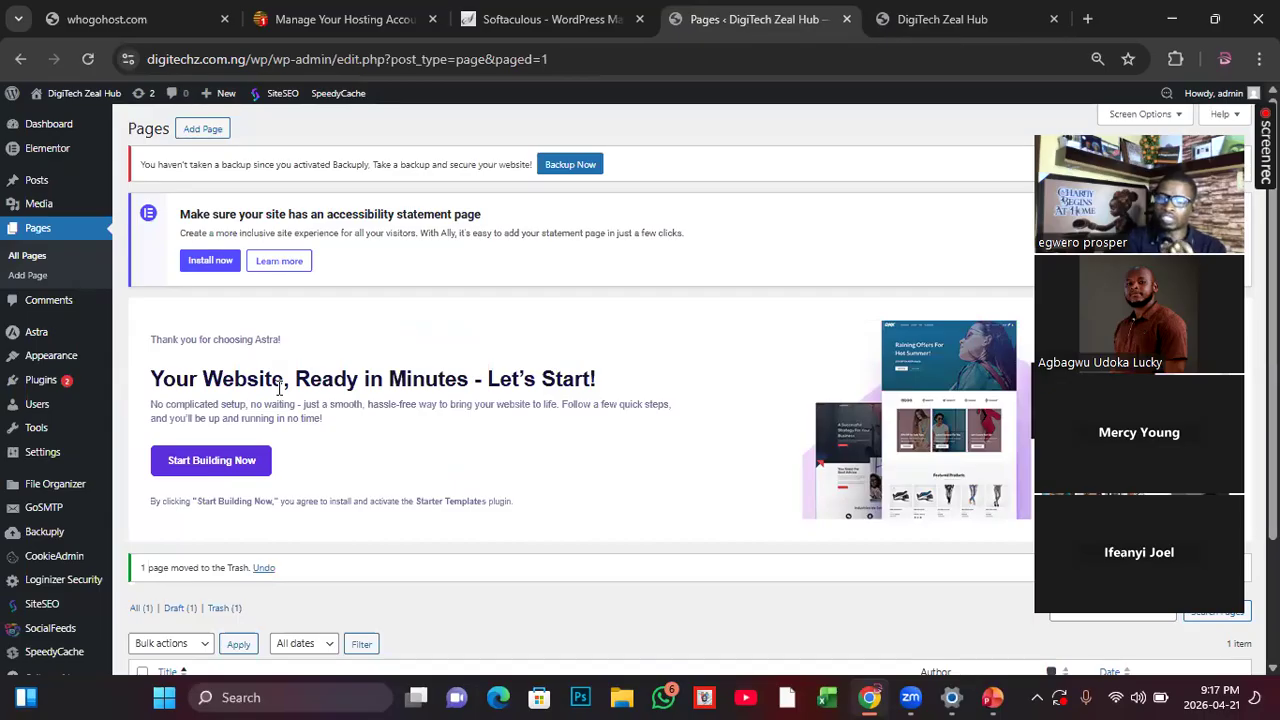
Step: Add a new page titled Home and publish it
click(37, 232)
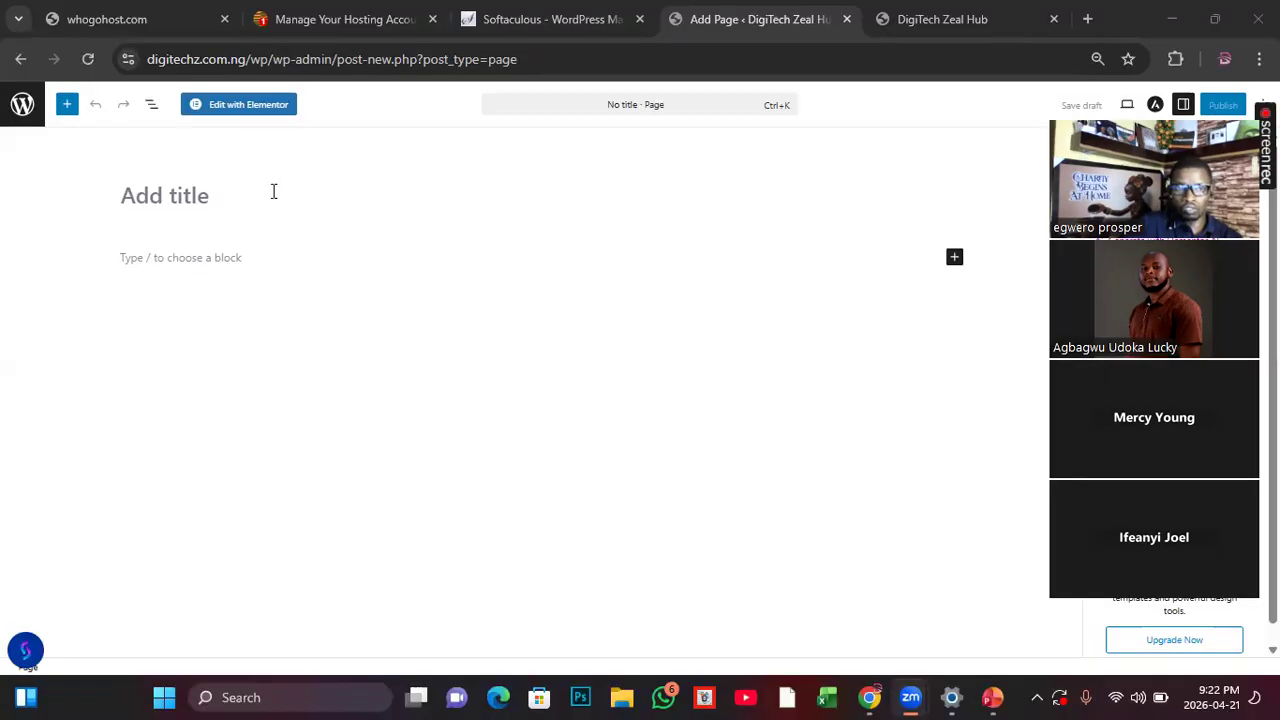
click(150, 196)
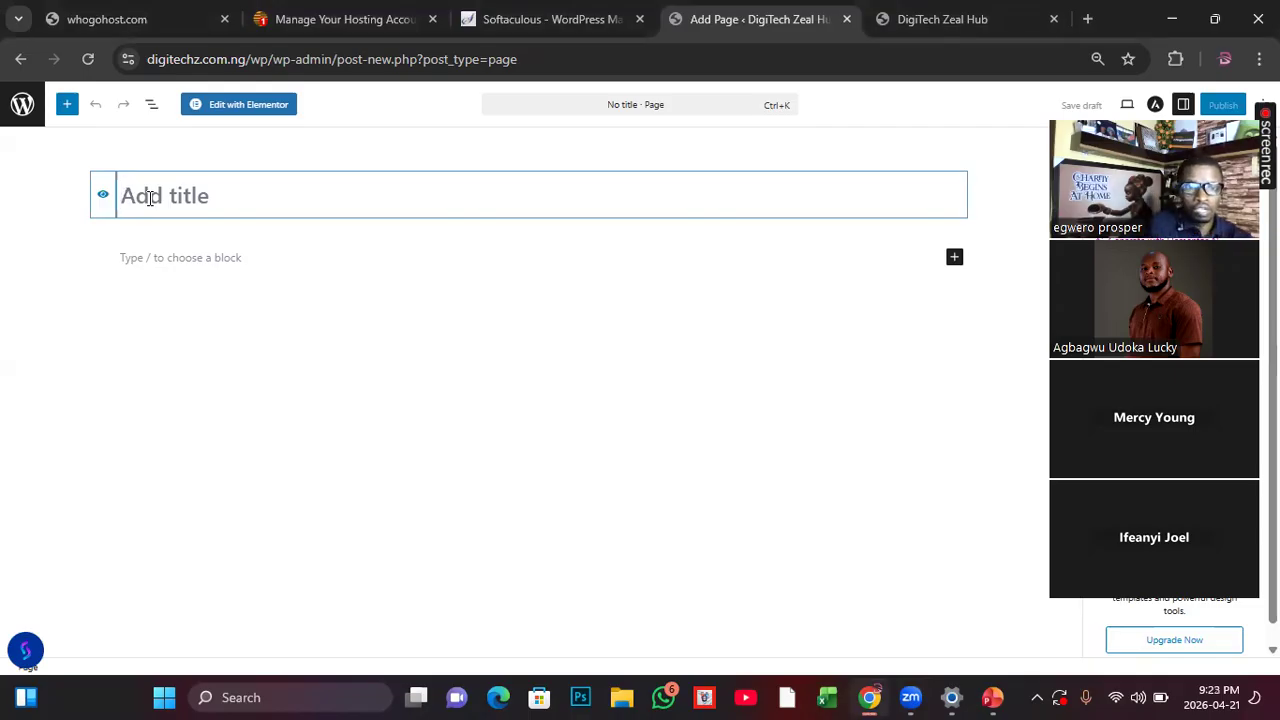
text(Home)
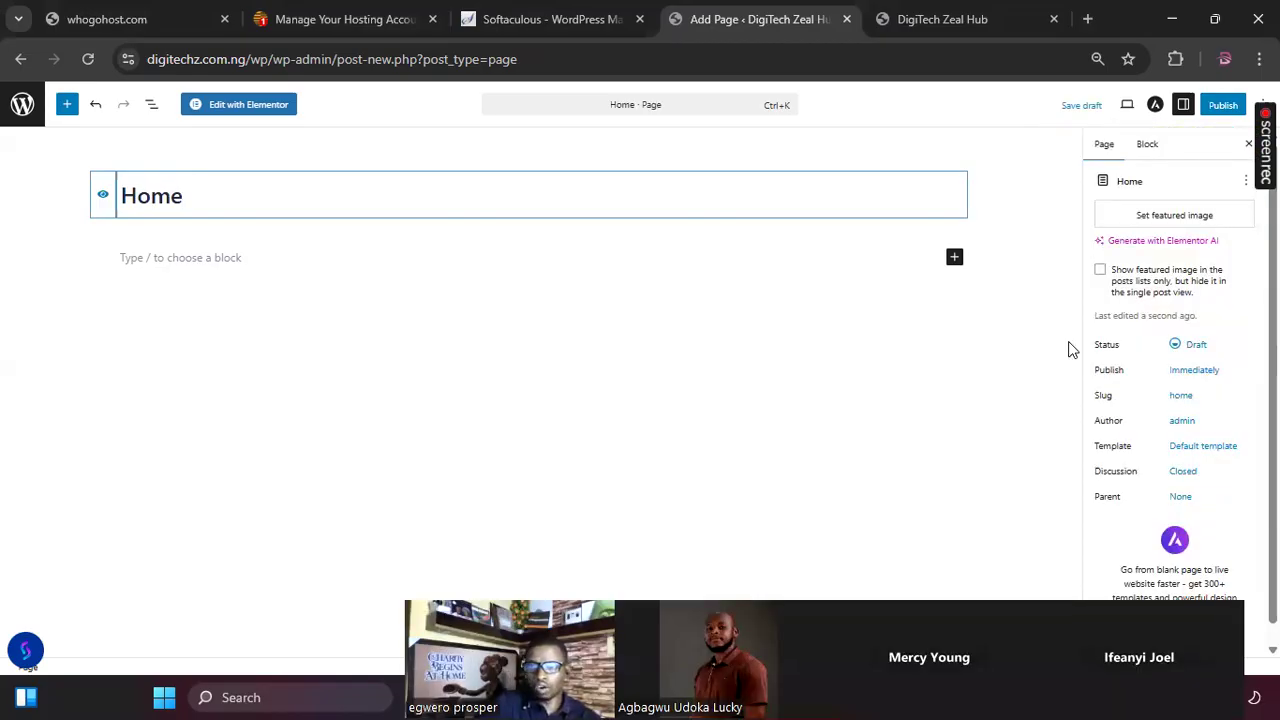
click(1220, 110)
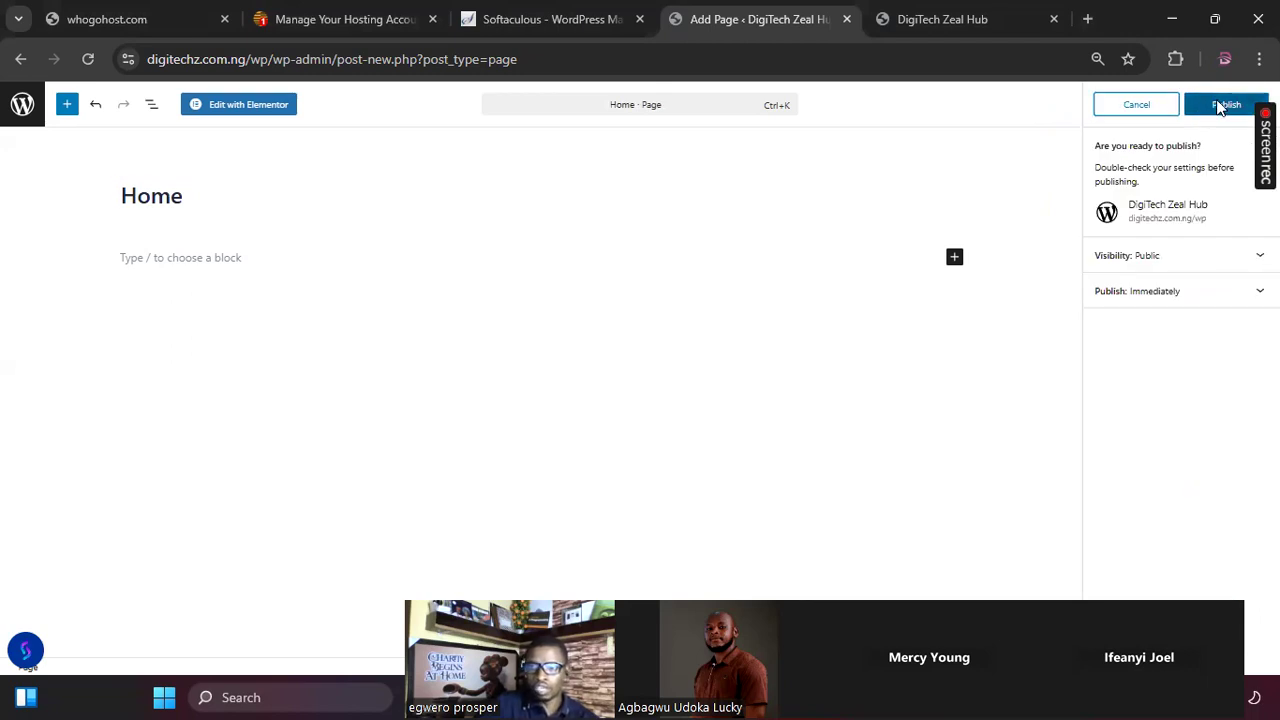
click(1222, 108)
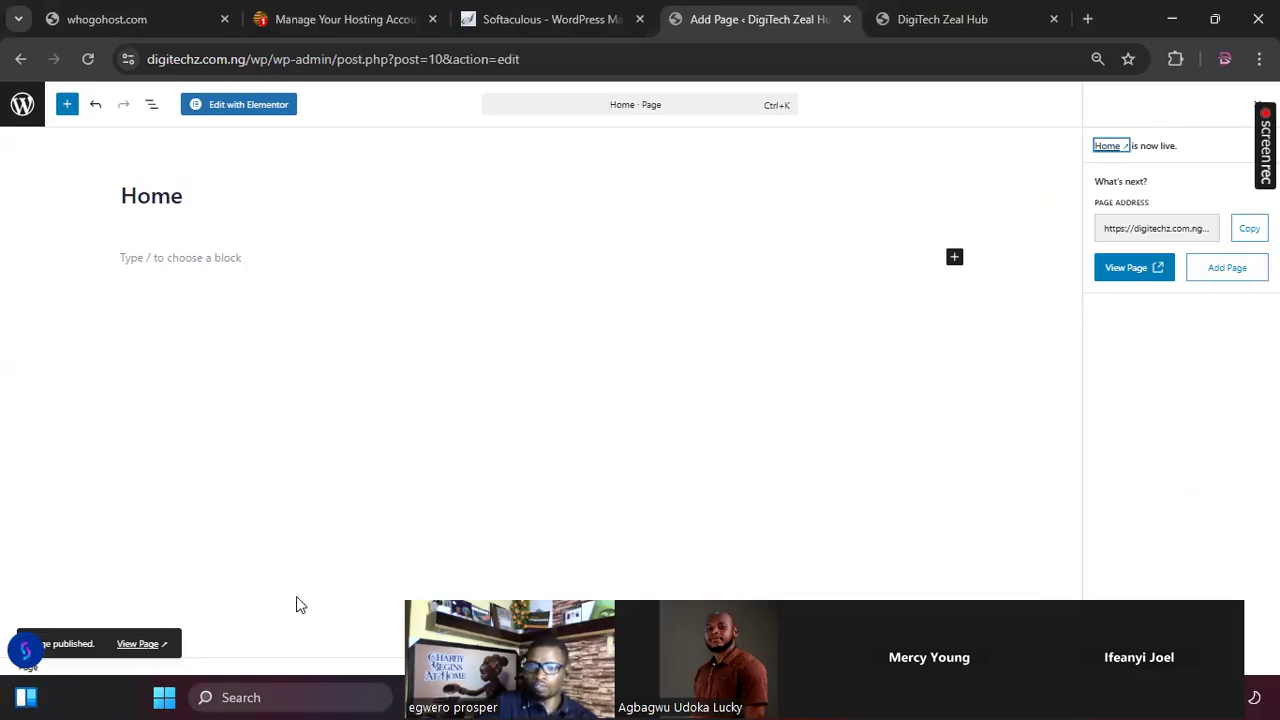
Step: Add another page titled About and publish it
click(1218, 277)
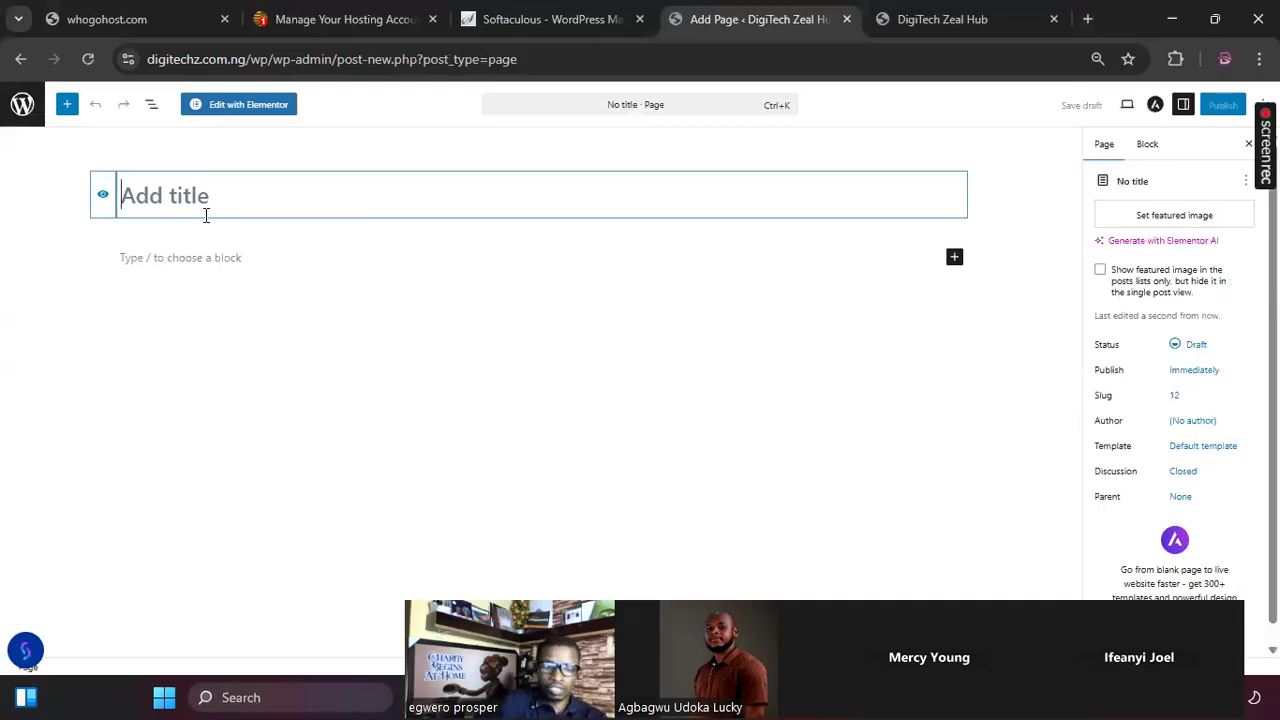
text(A)
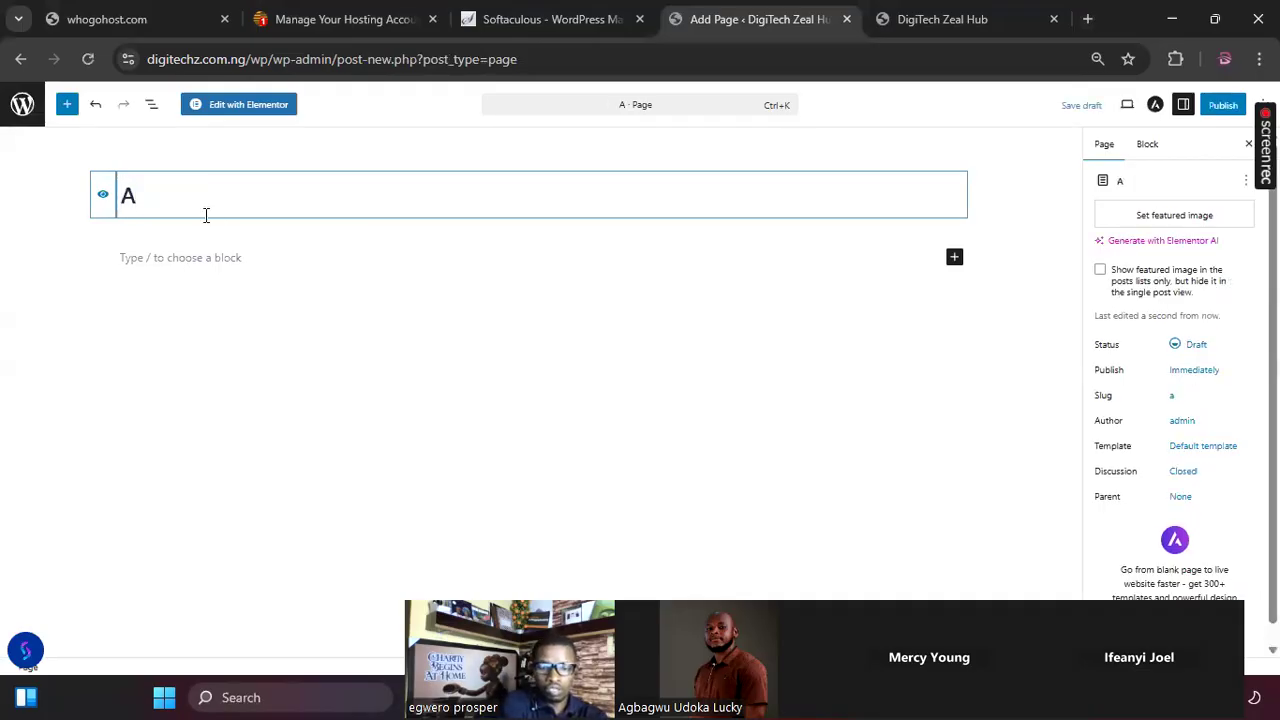
text(bout)
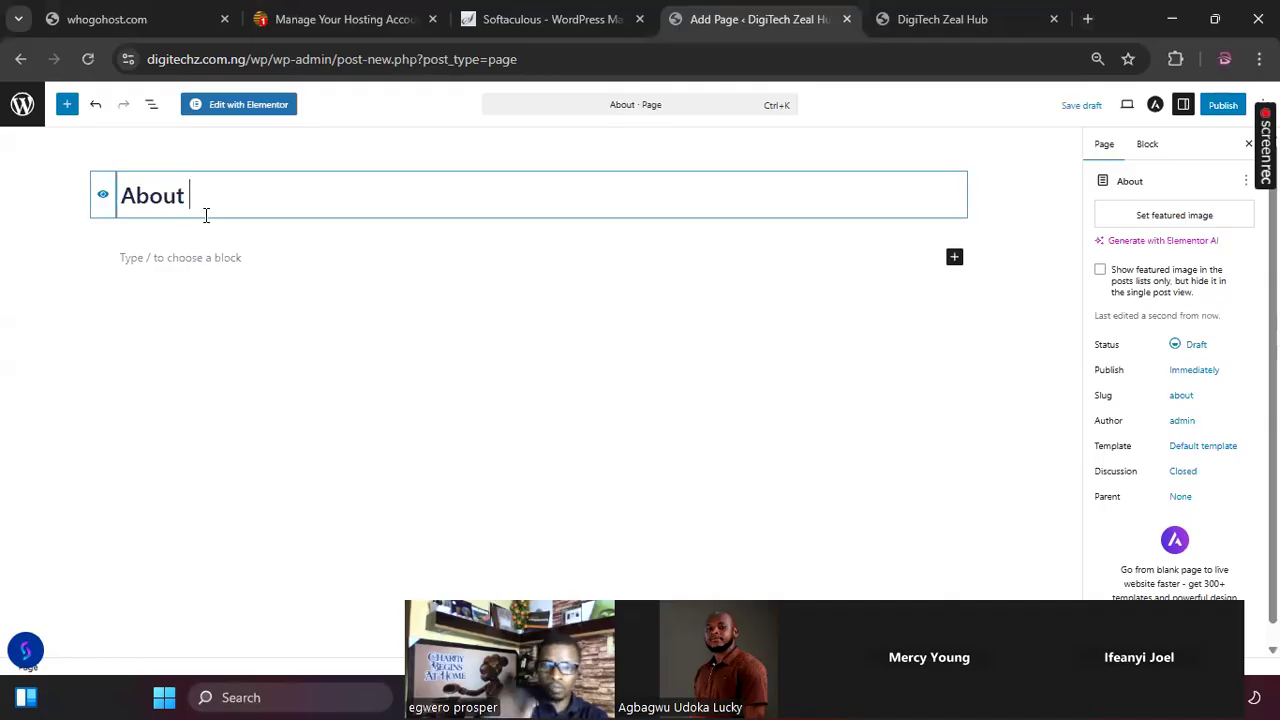
click(1219, 106)
click(1222, 105)
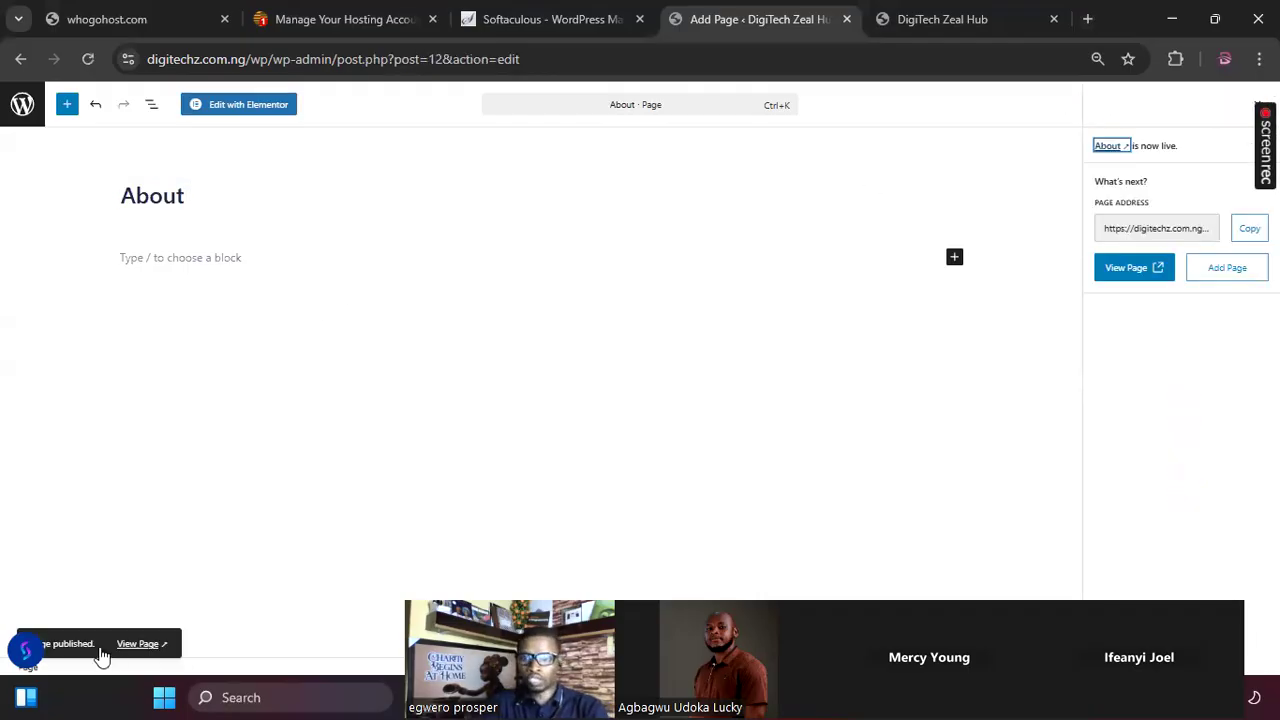
Step: Add and publish a page titled Contact, and start another new page
click(1230, 275)
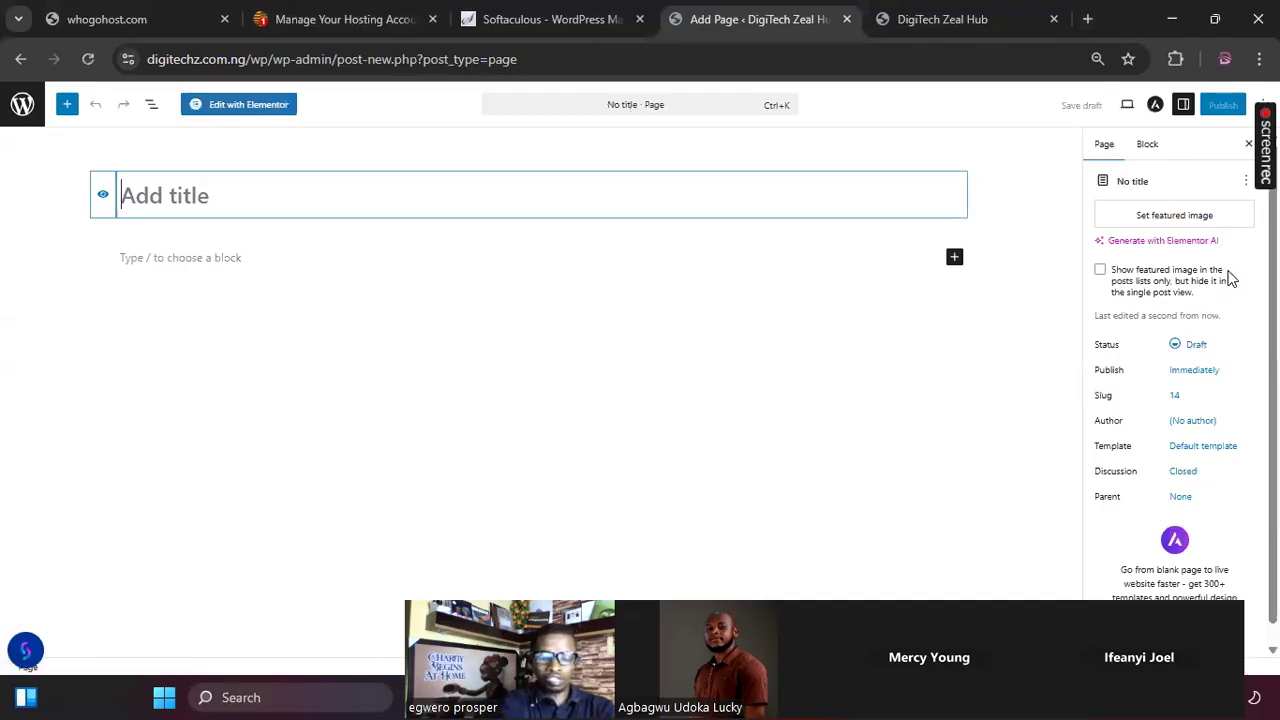
text(Contact)
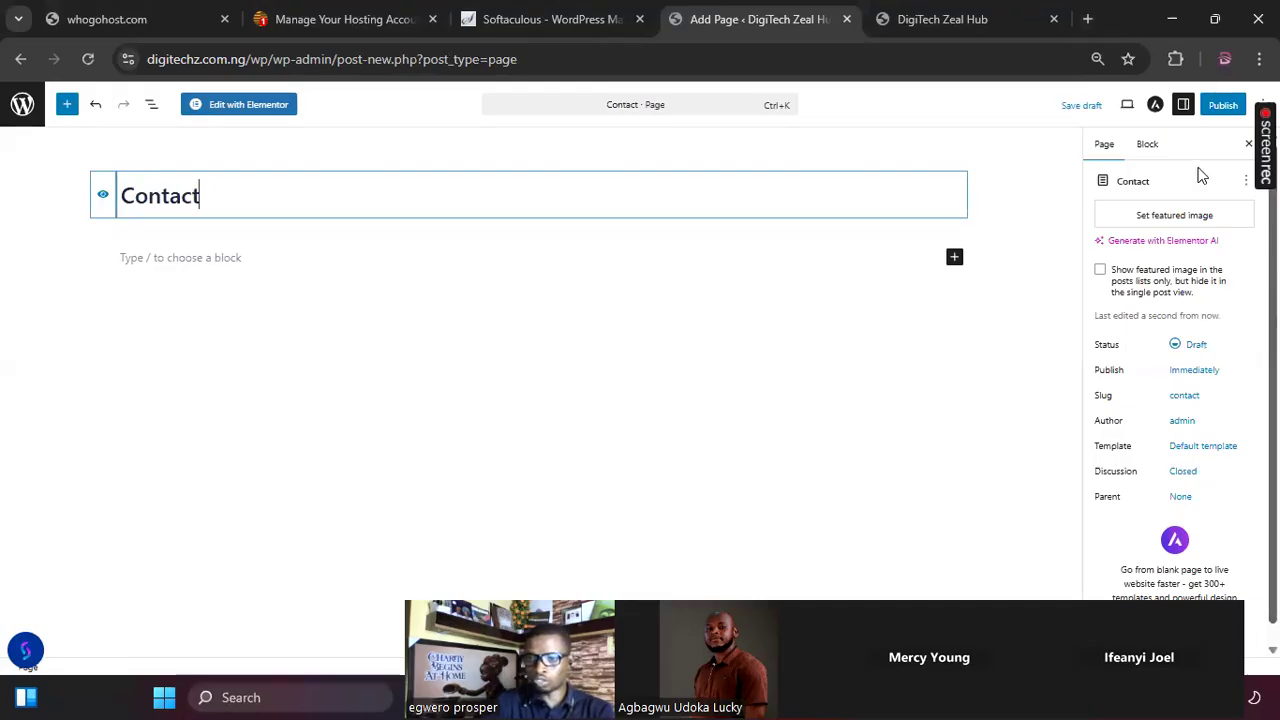
click(1222, 106)
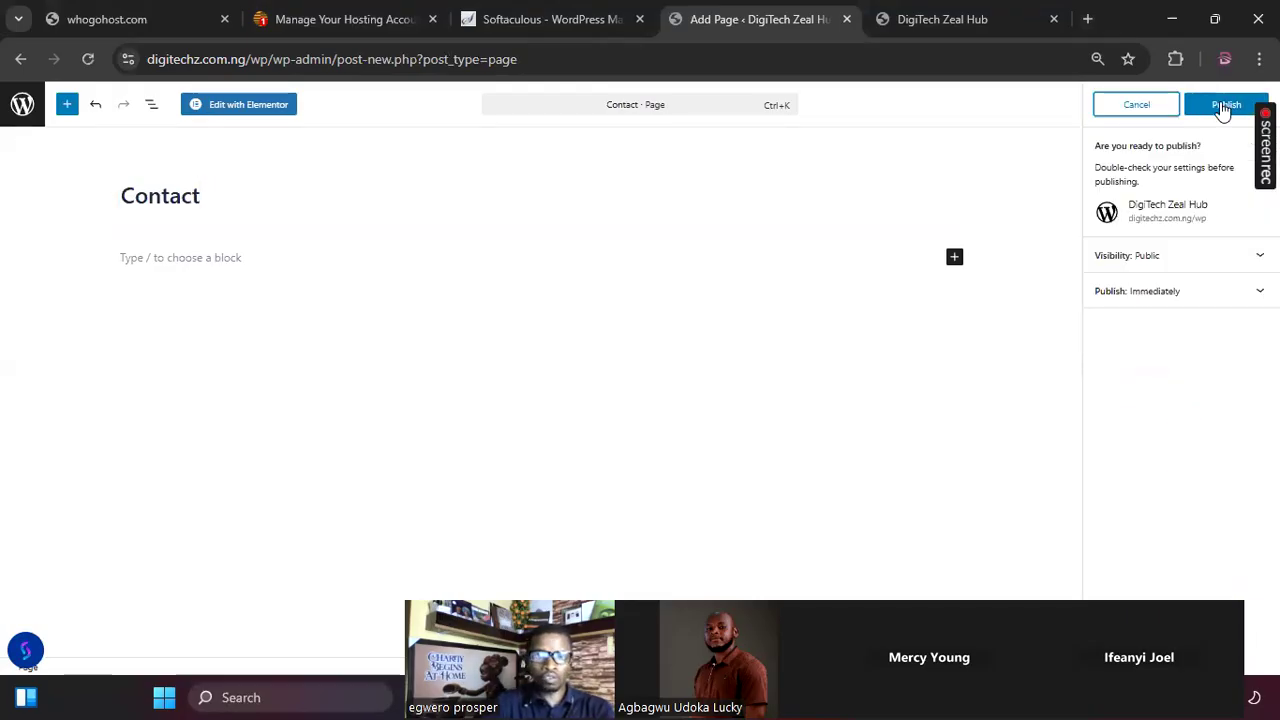
click(1222, 105)
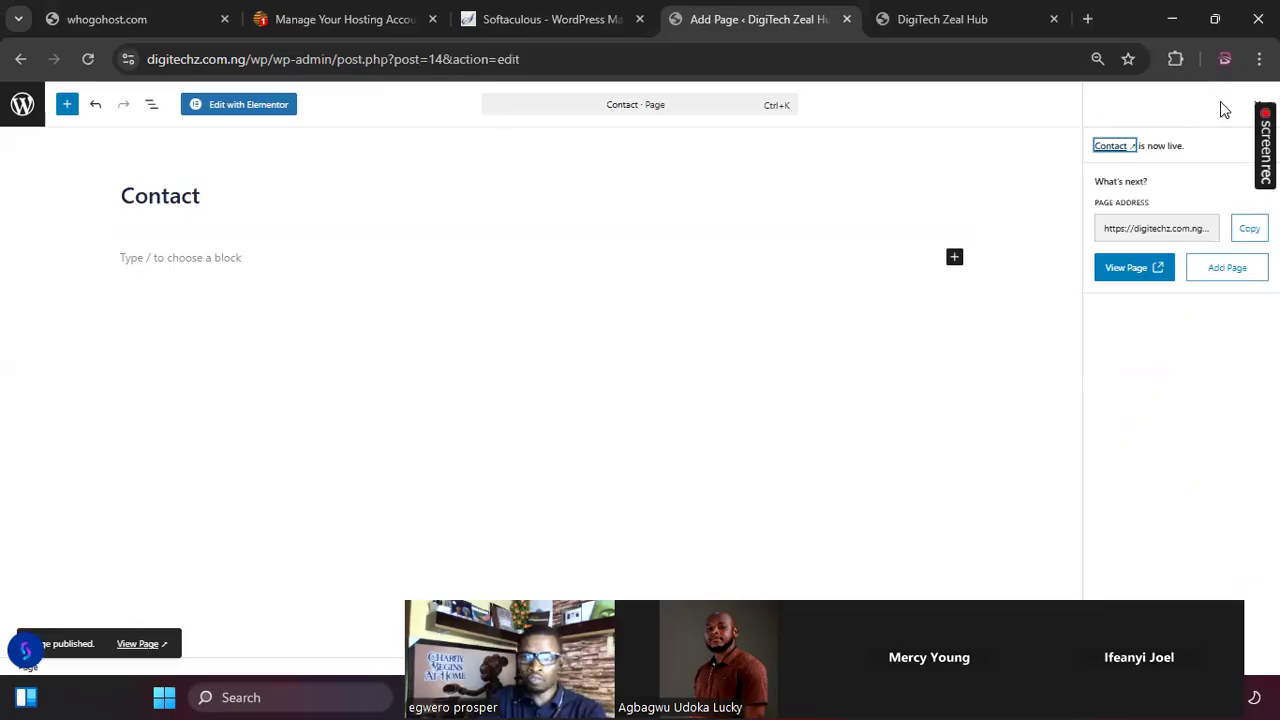
click(1224, 268)
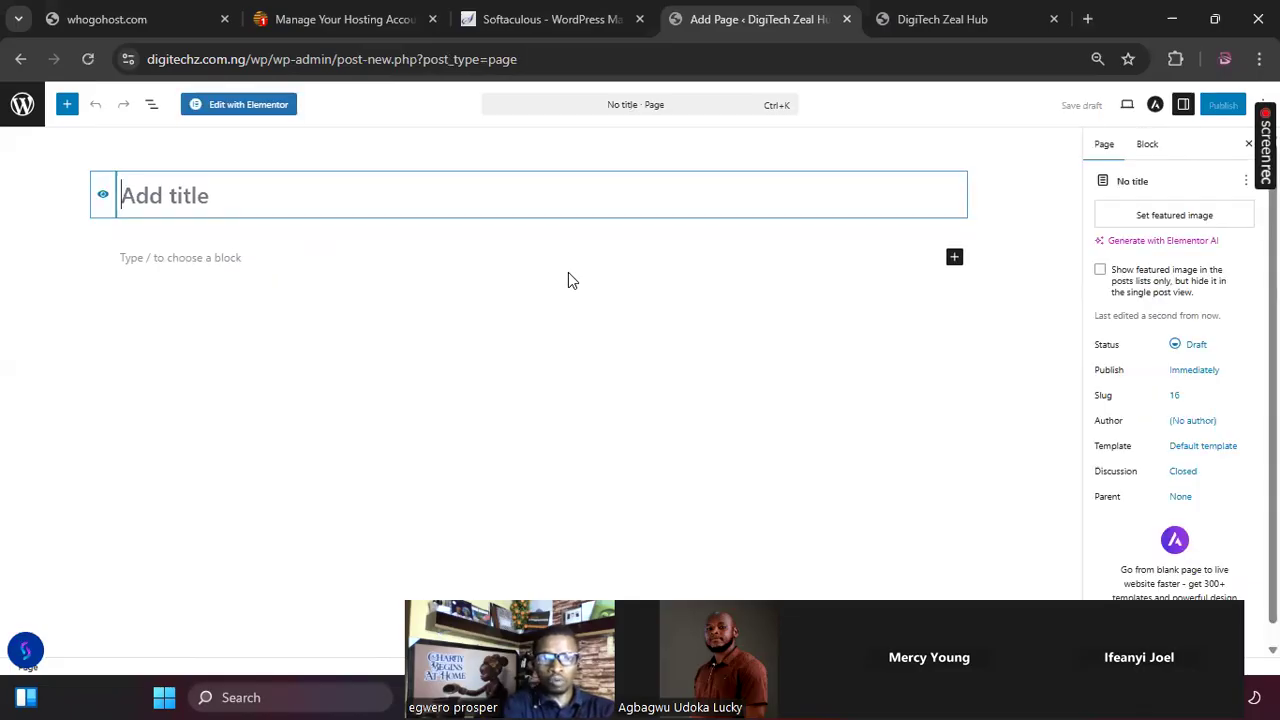
text(Shop)
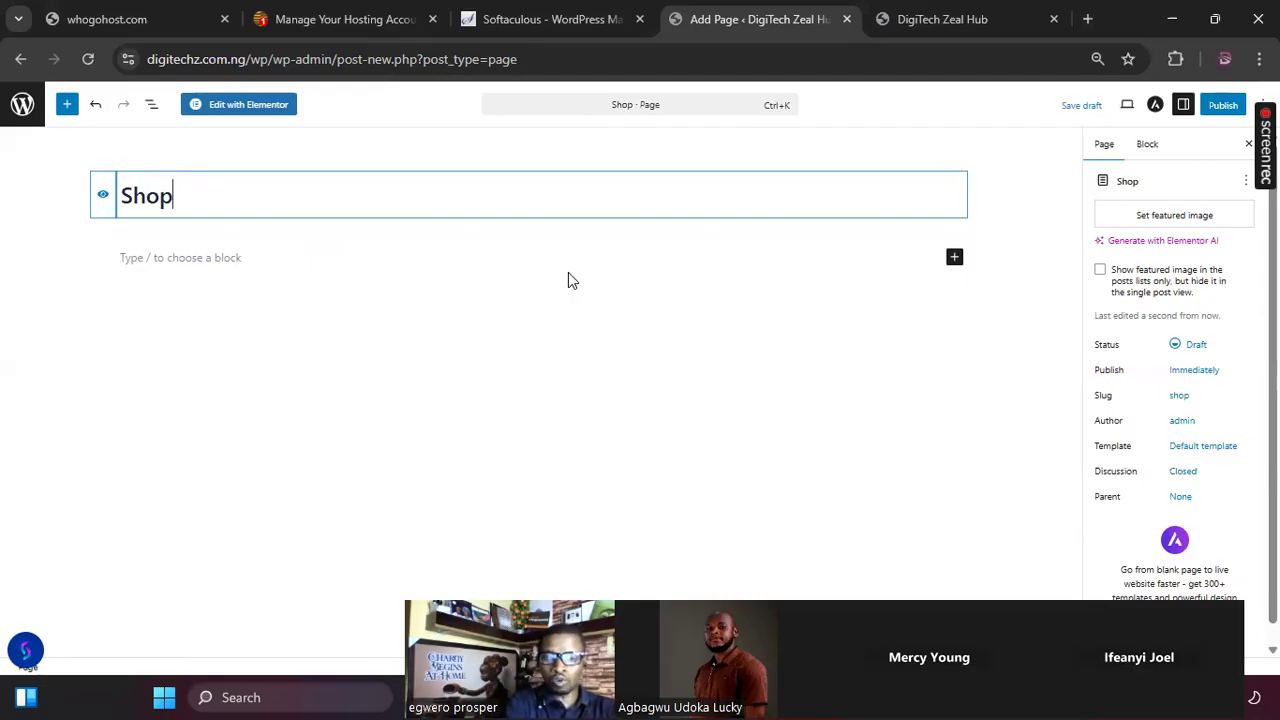
key(BackSpace)
key(BackSpace)
key(BackSpace)
key(BackSpace)
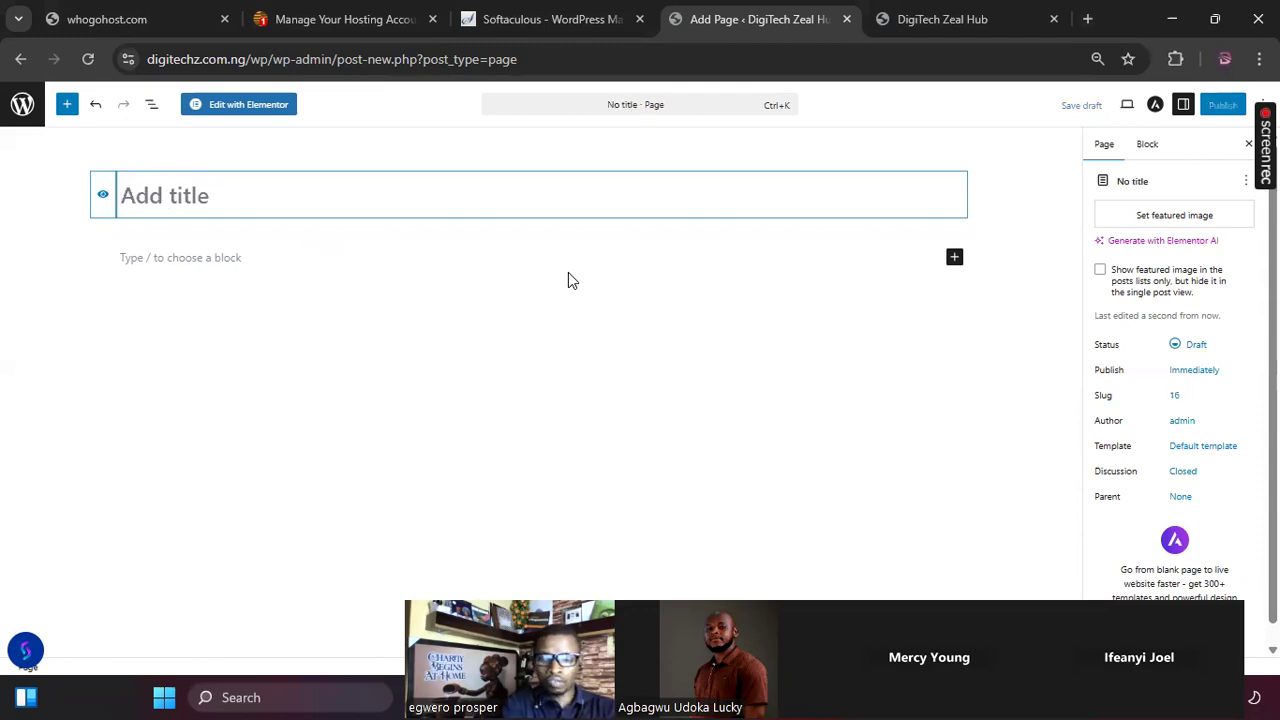
Step: Title the new page Product, publish it, and start another new page
text(Product)
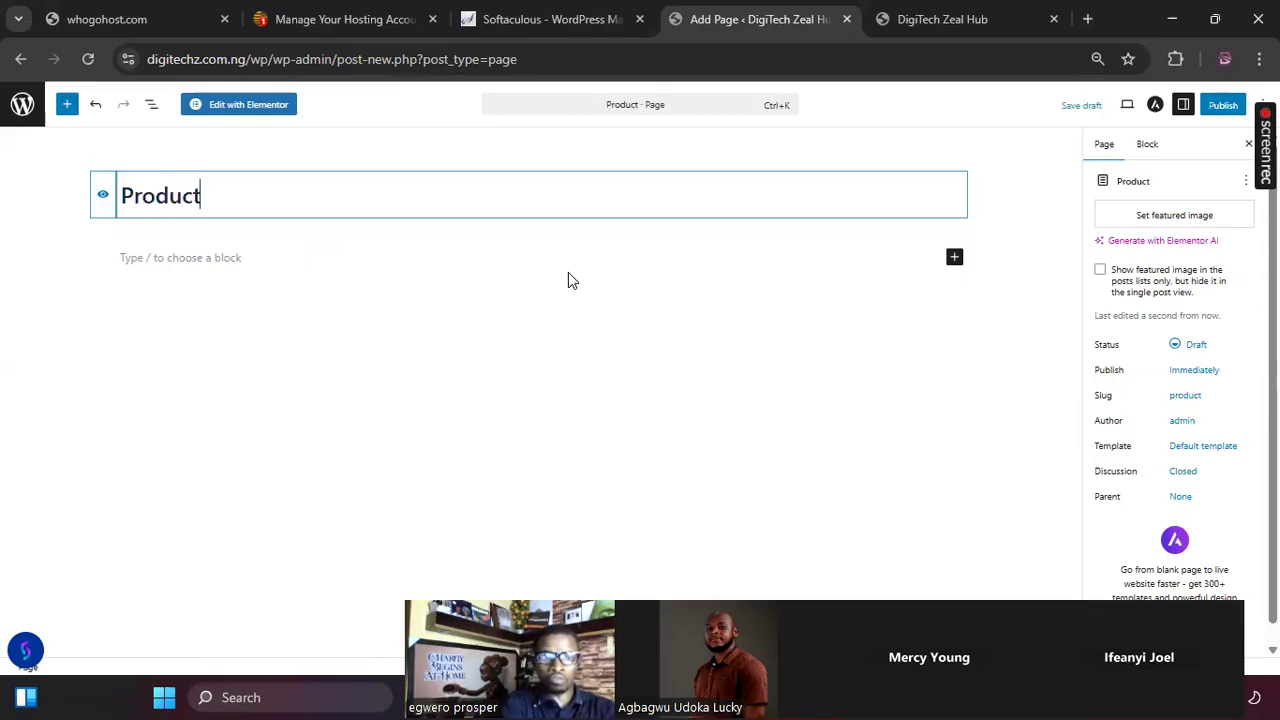
click(1218, 105)
click(1222, 106)
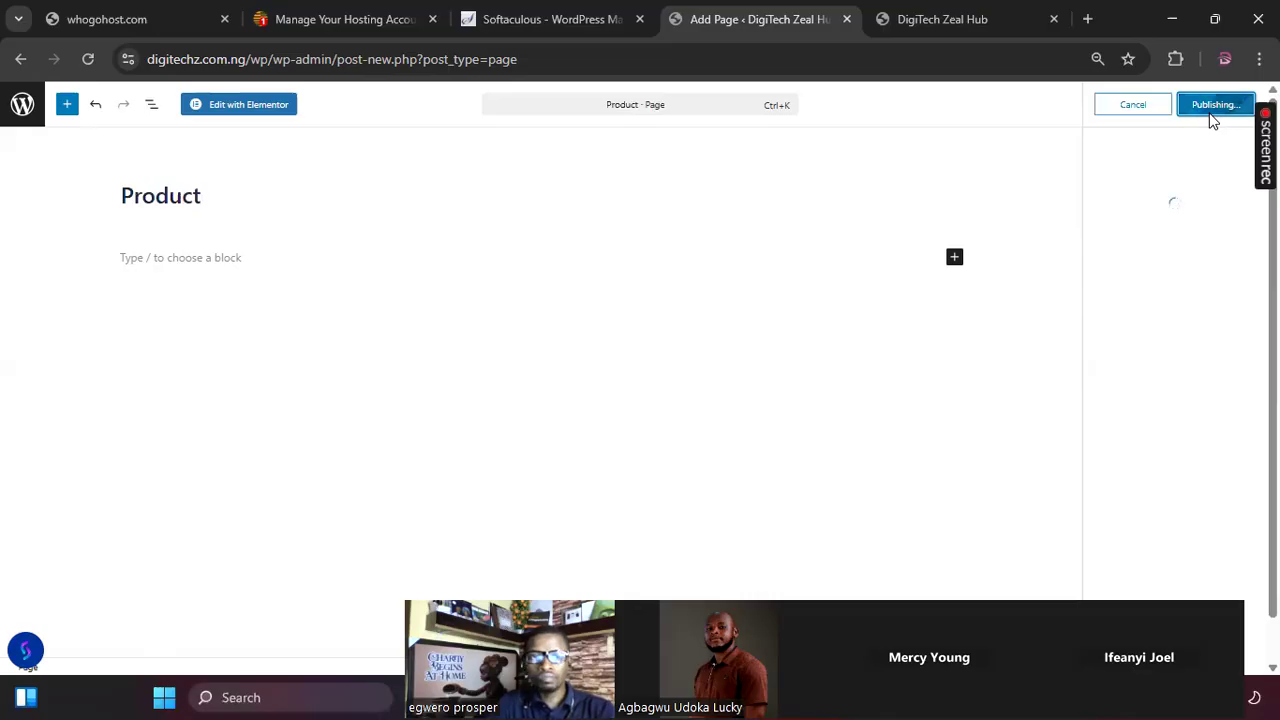
click(1236, 275)
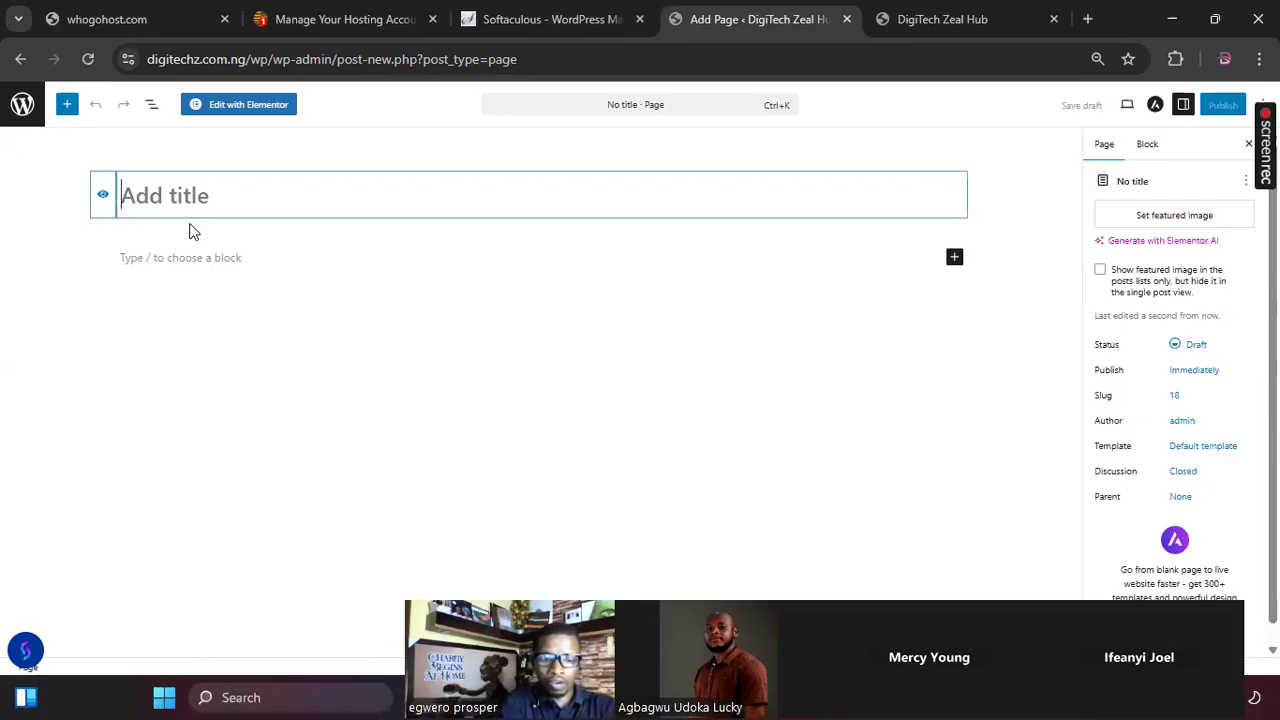
Step: Title the new page Student and publish it
text(Stu)
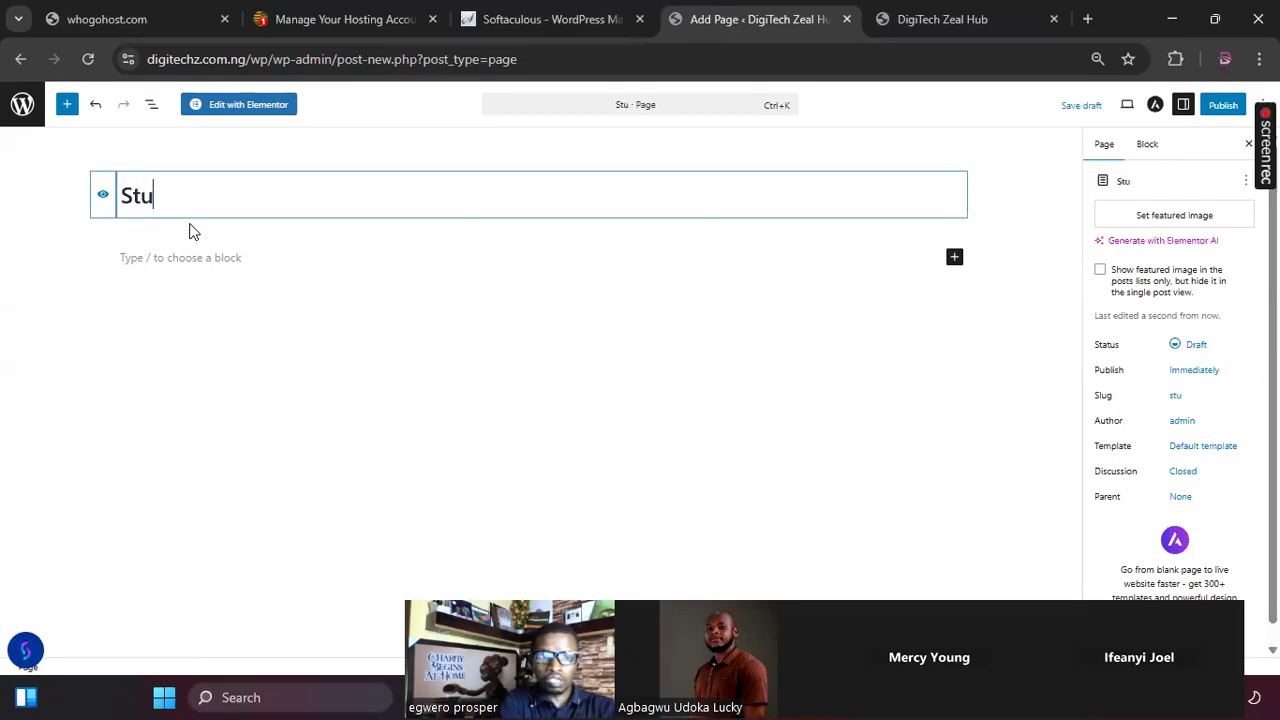
text(dent)
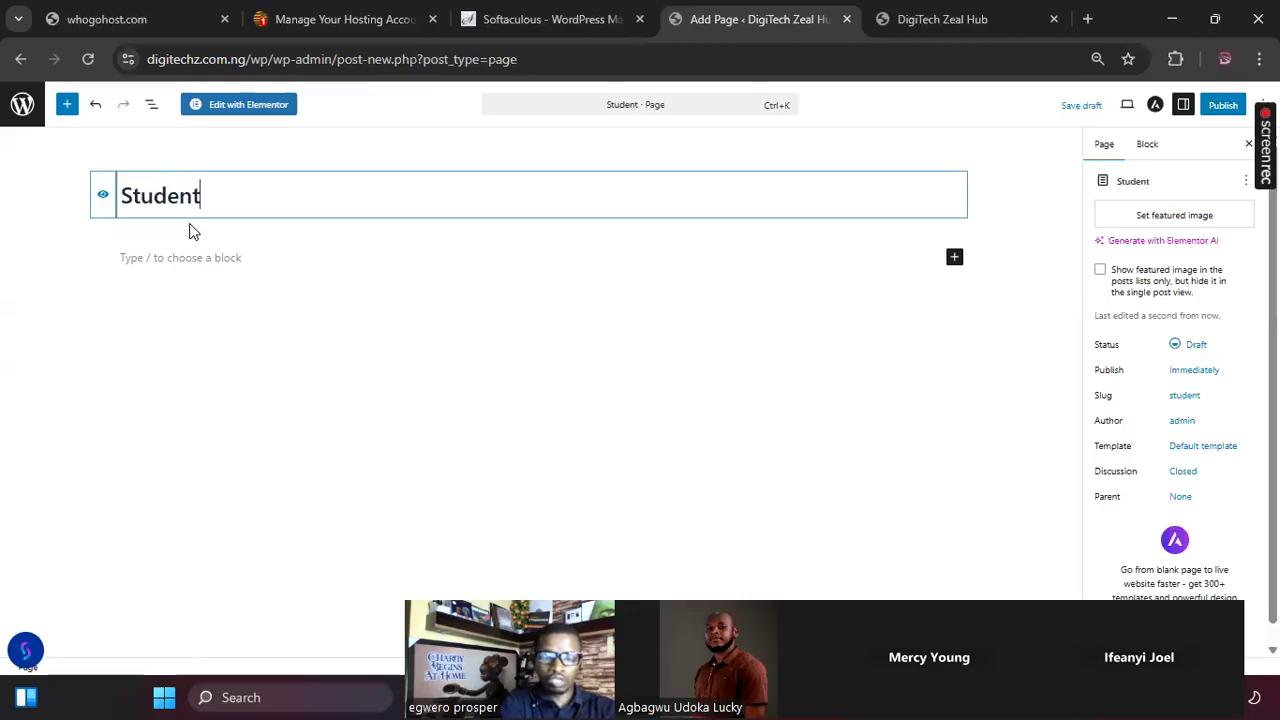
click(1224, 106)
click(1232, 106)
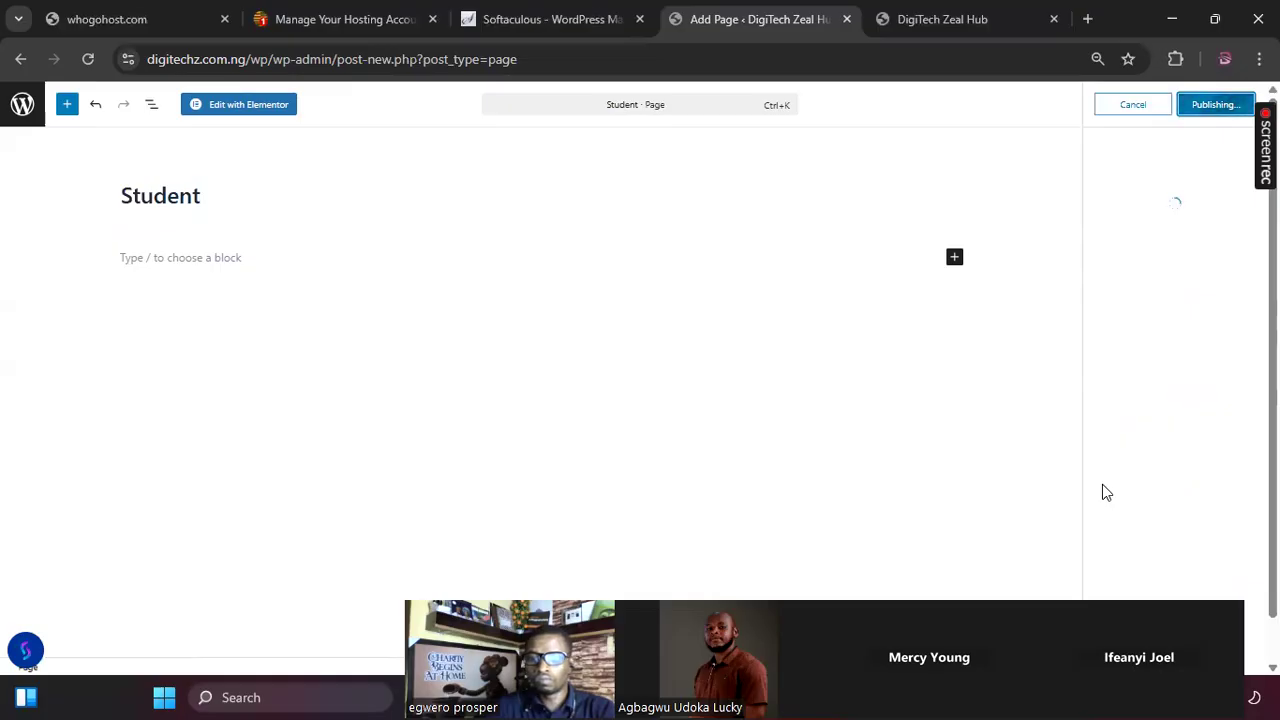
drag(1132, 619, 1102, 484)
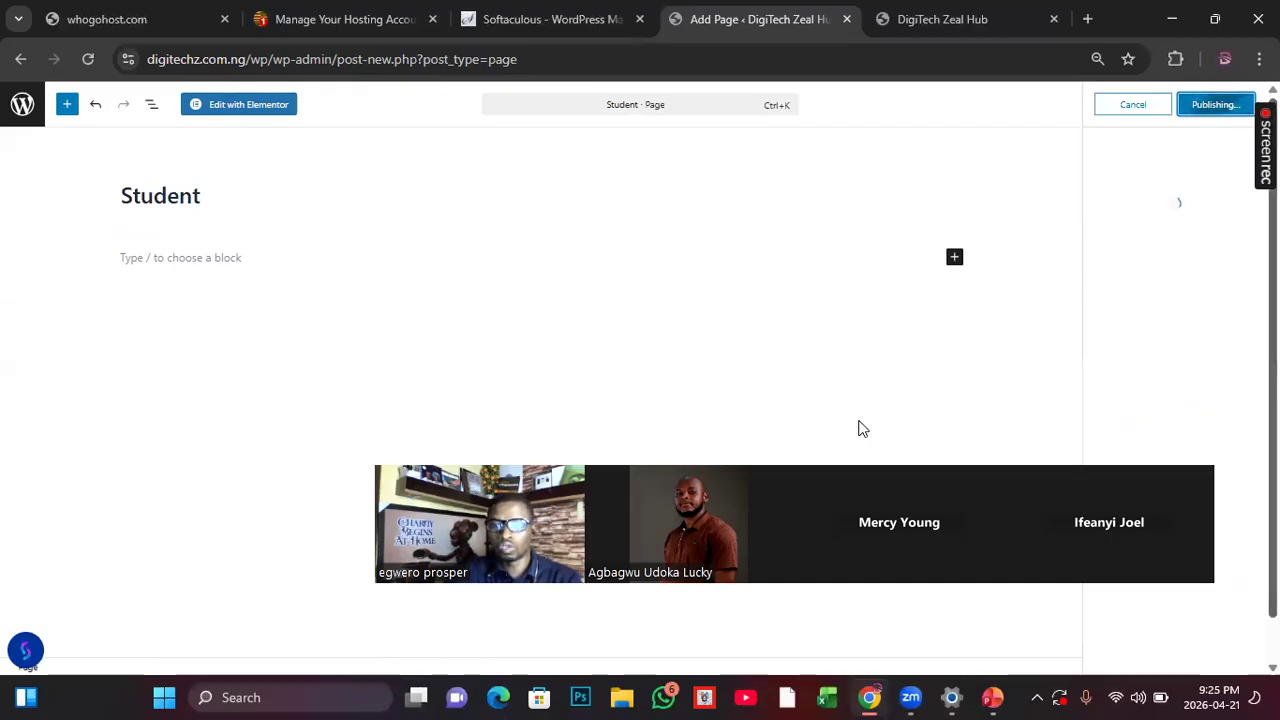
click(1038, 697)
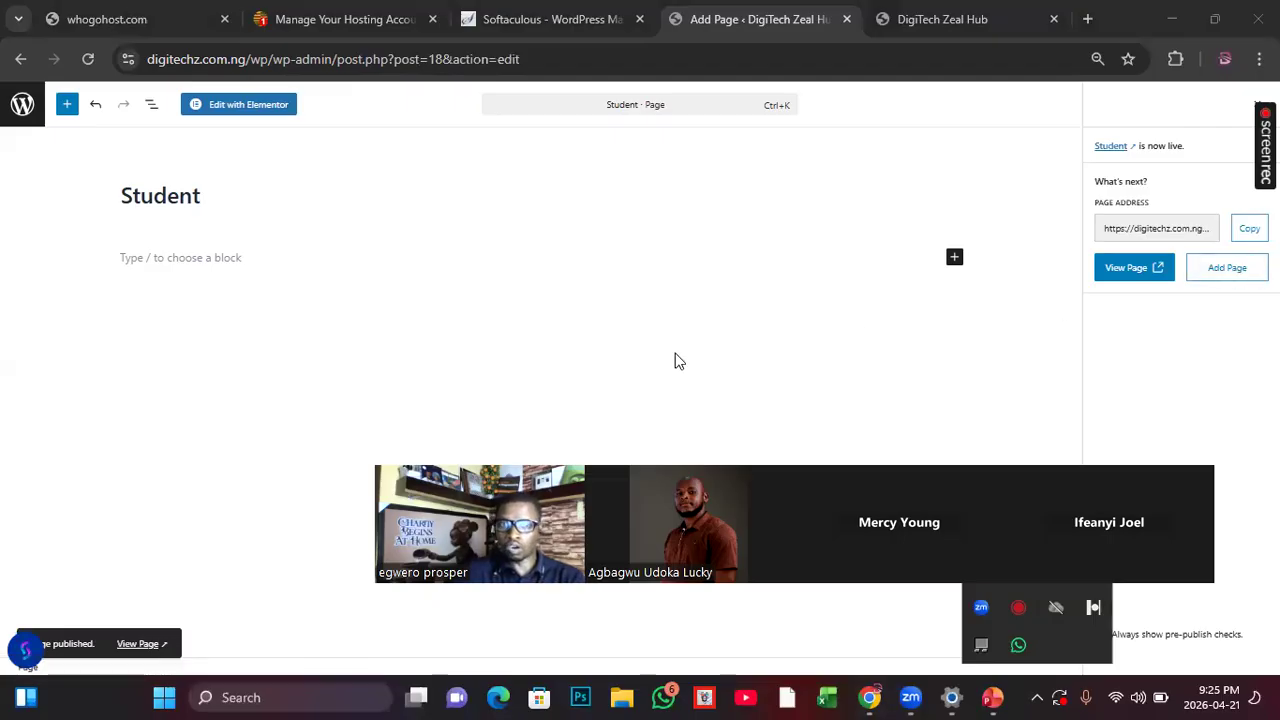
Step: Reload the live homepage, check its header navigation for the newly published pages, and return to the Student page editor
click(920, 22)
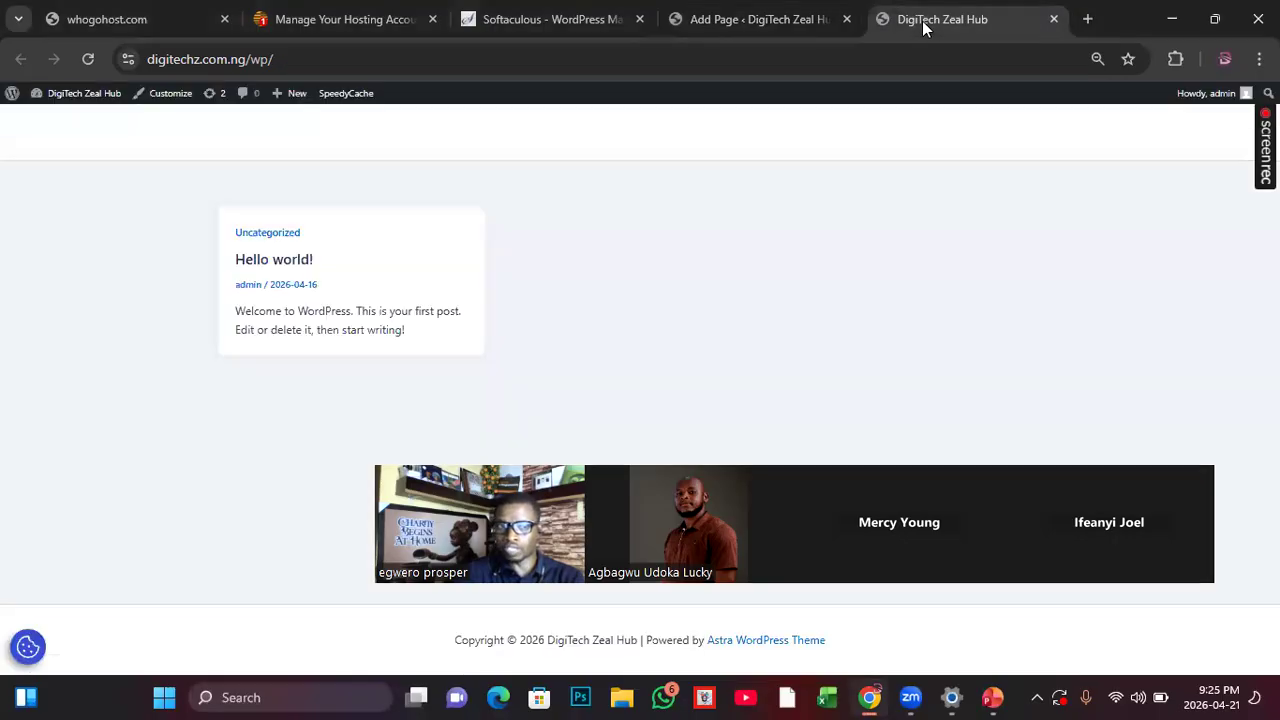
click(87, 62)
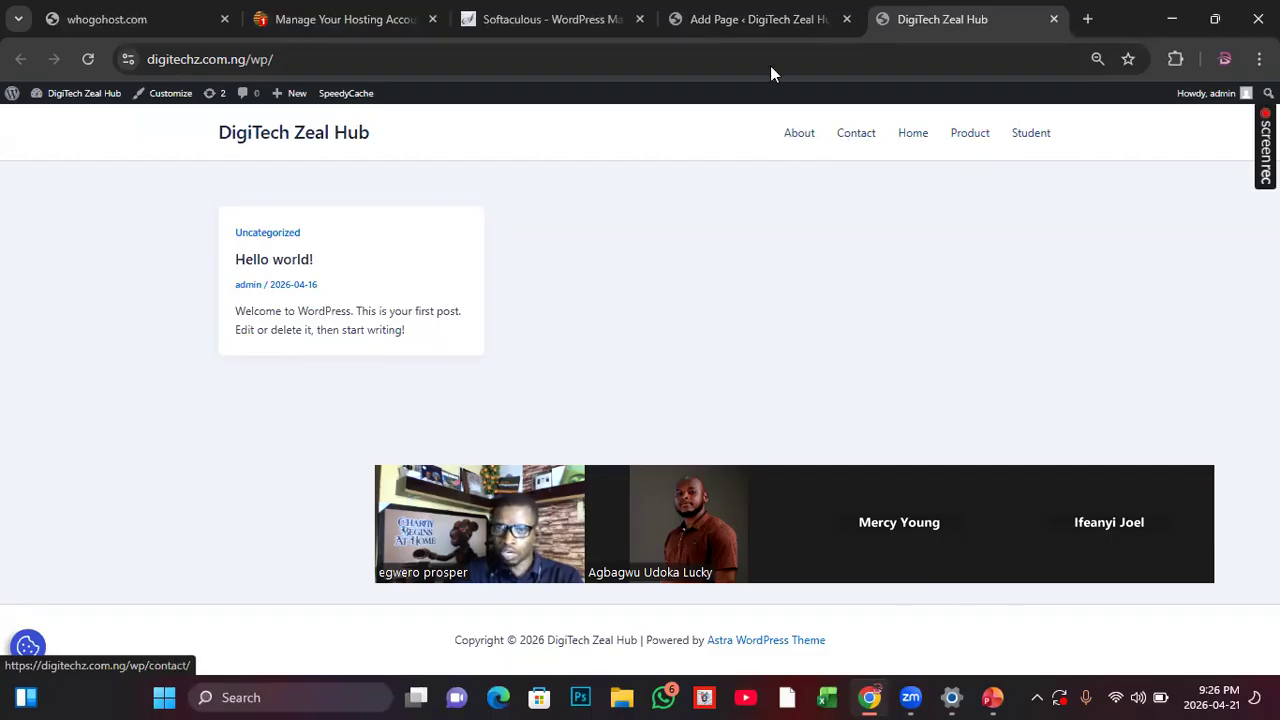
click(733, 21)
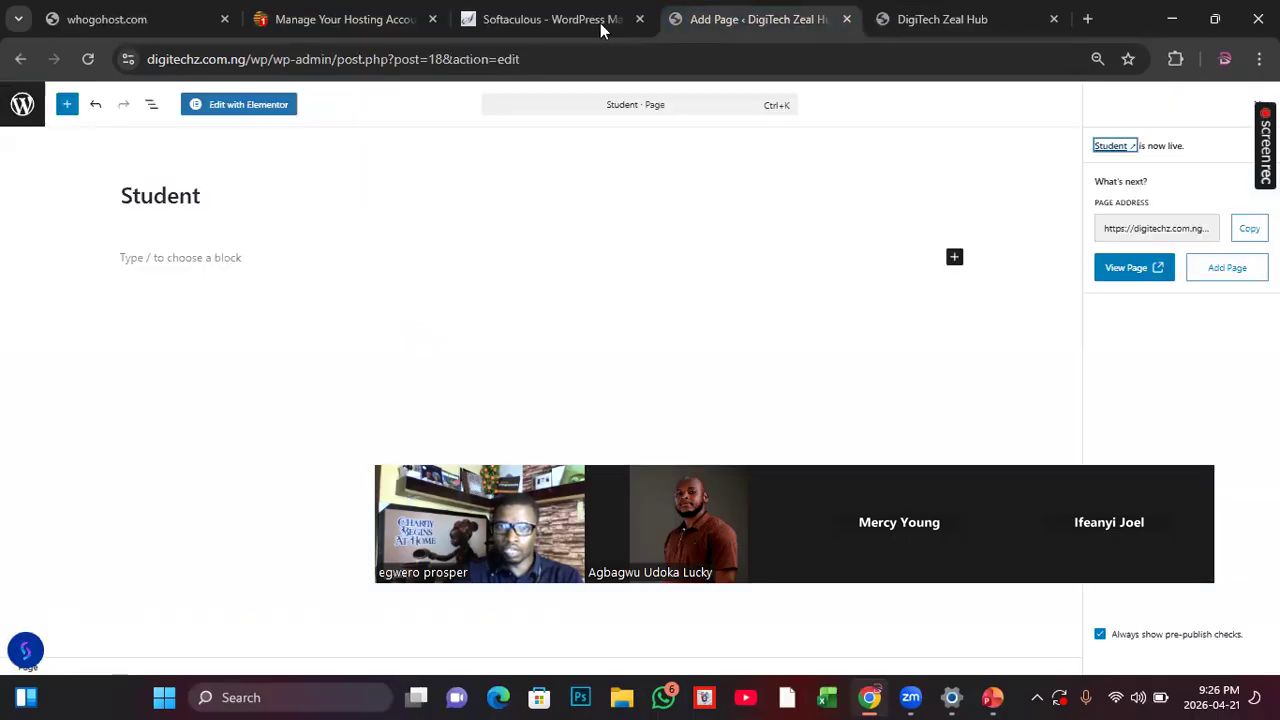
click(916, 36)
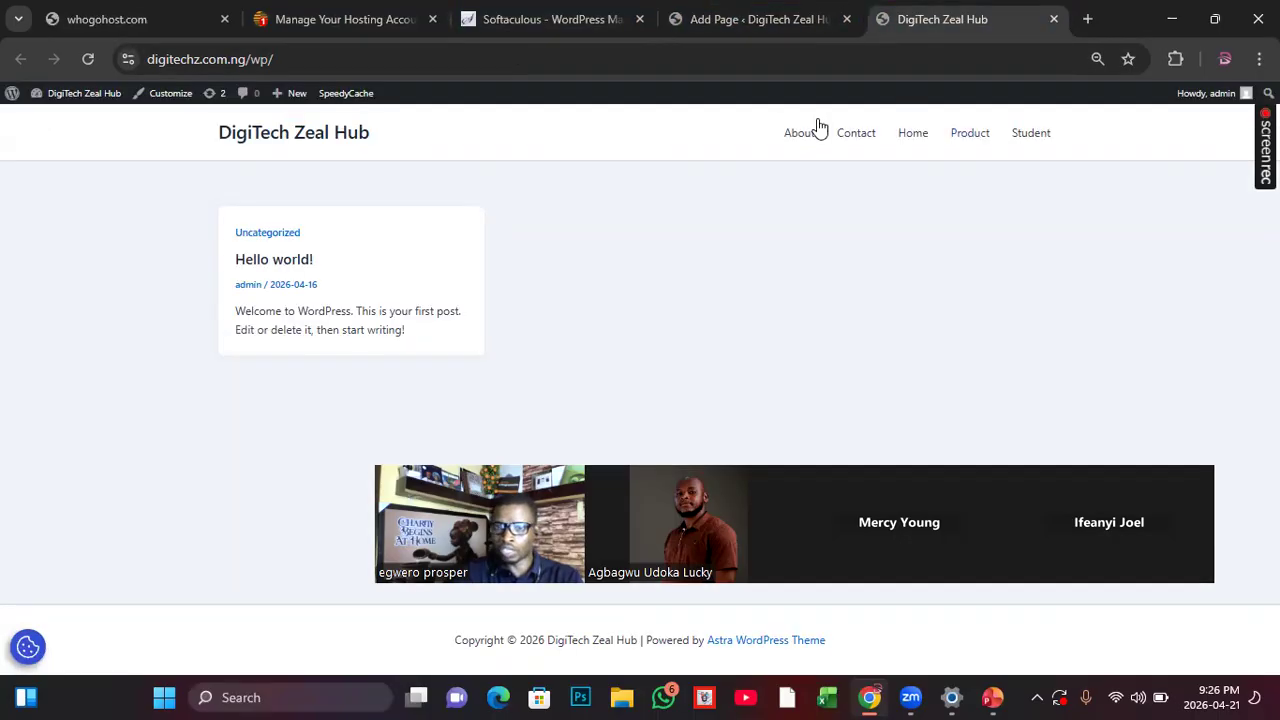
click(727, 22)
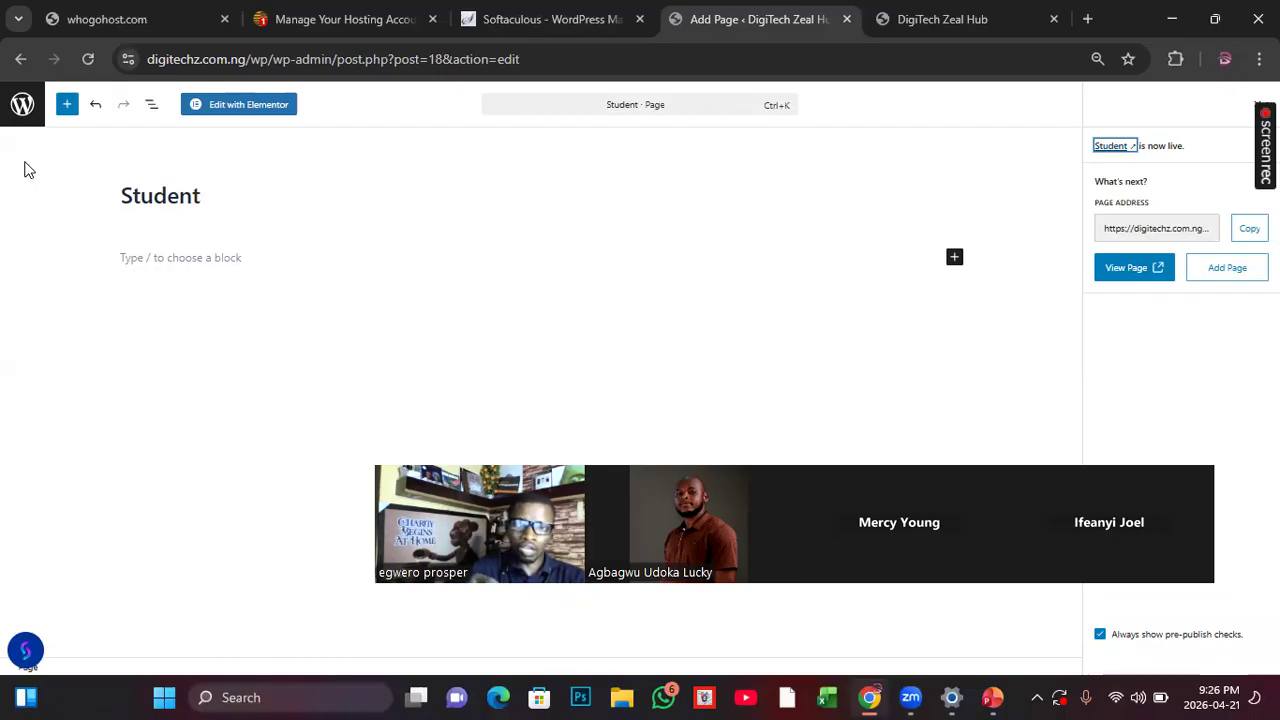
Step: Leave the Student page editor for the site's pages list and compare the listed pages with the live homepage's navigation
click(23, 104)
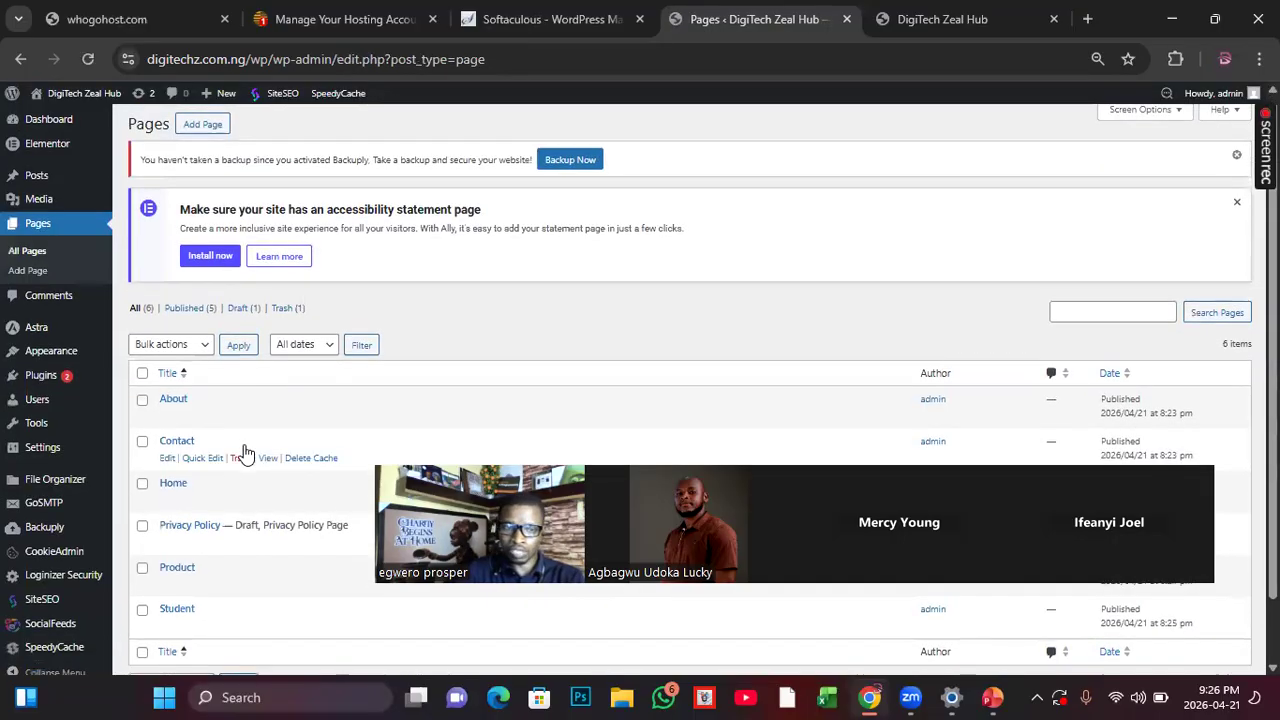
scroll(245, 451, down, 2)
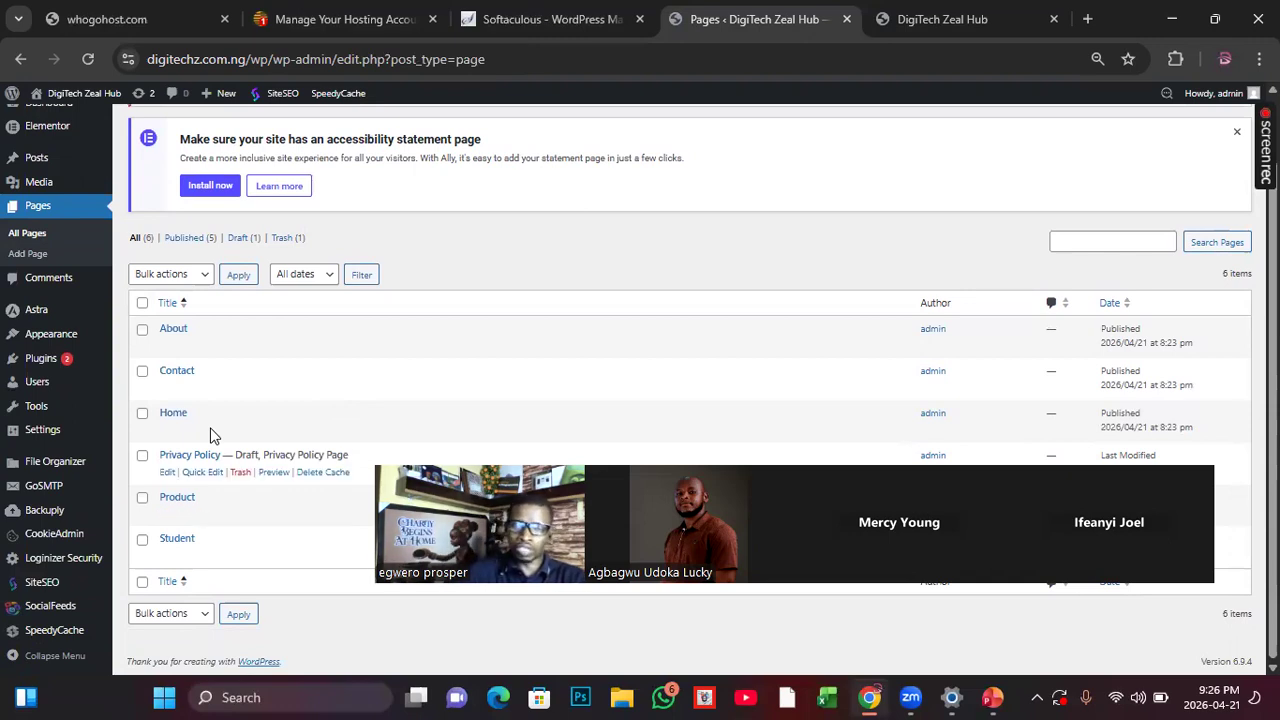
click(939, 21)
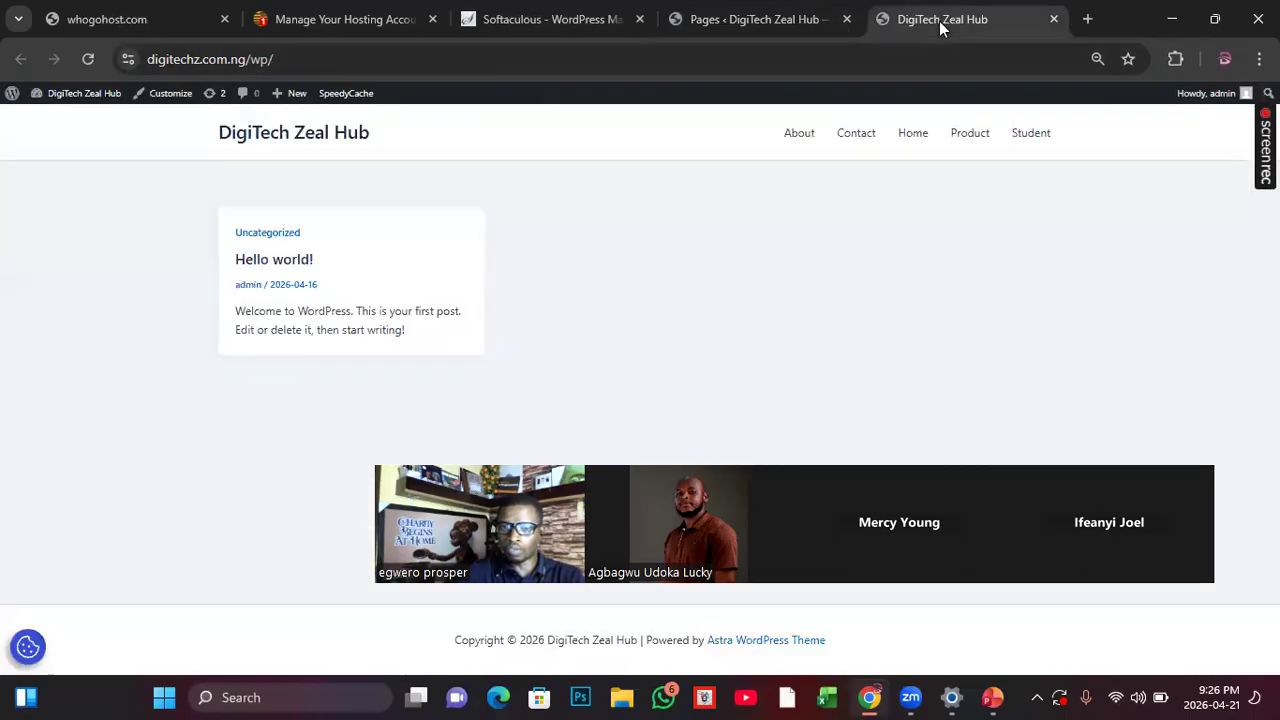
click(718, 19)
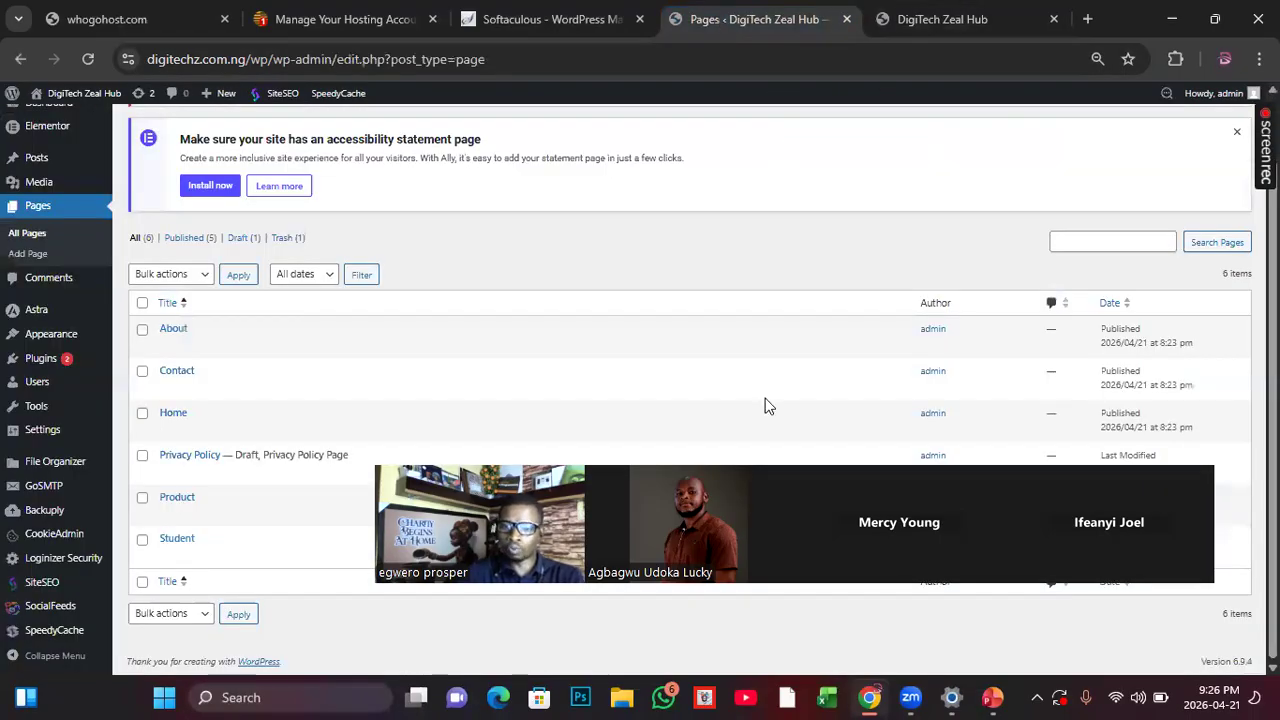
drag(1211, 351, 1222, 193)
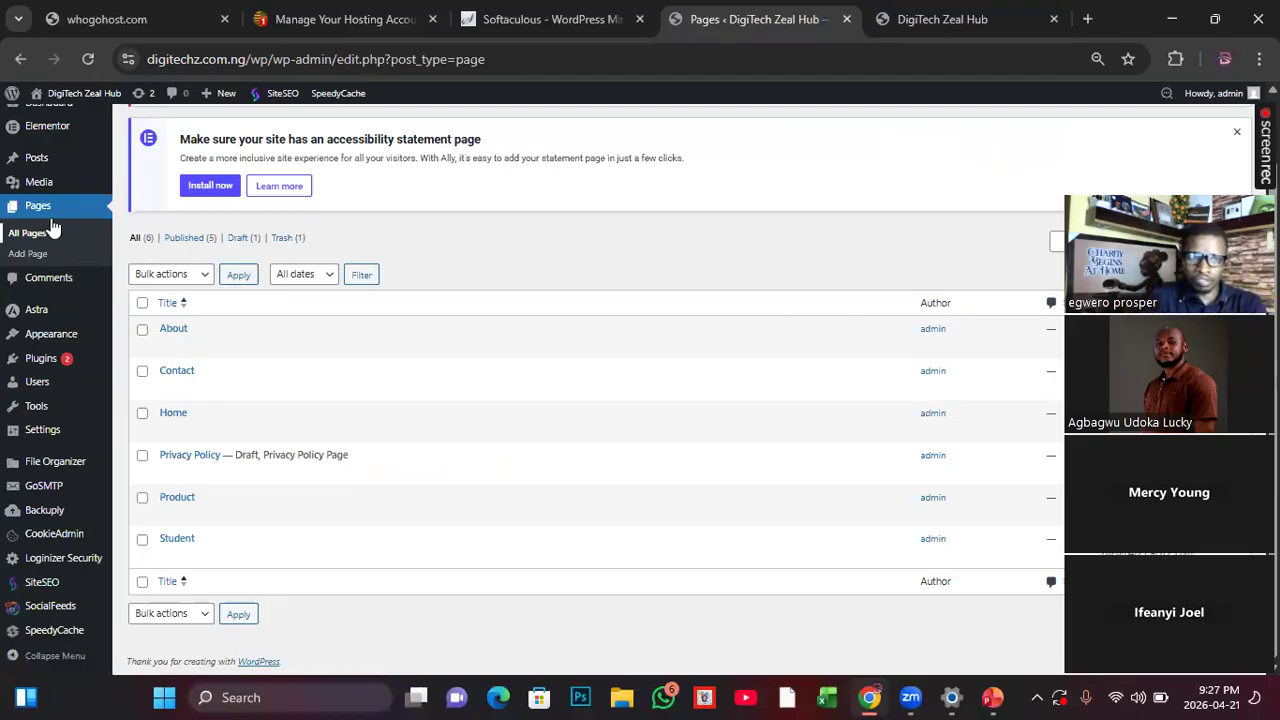
Step: Create a new navigation menu named menu in the site's appearance settings
mouse_move(57, 332)
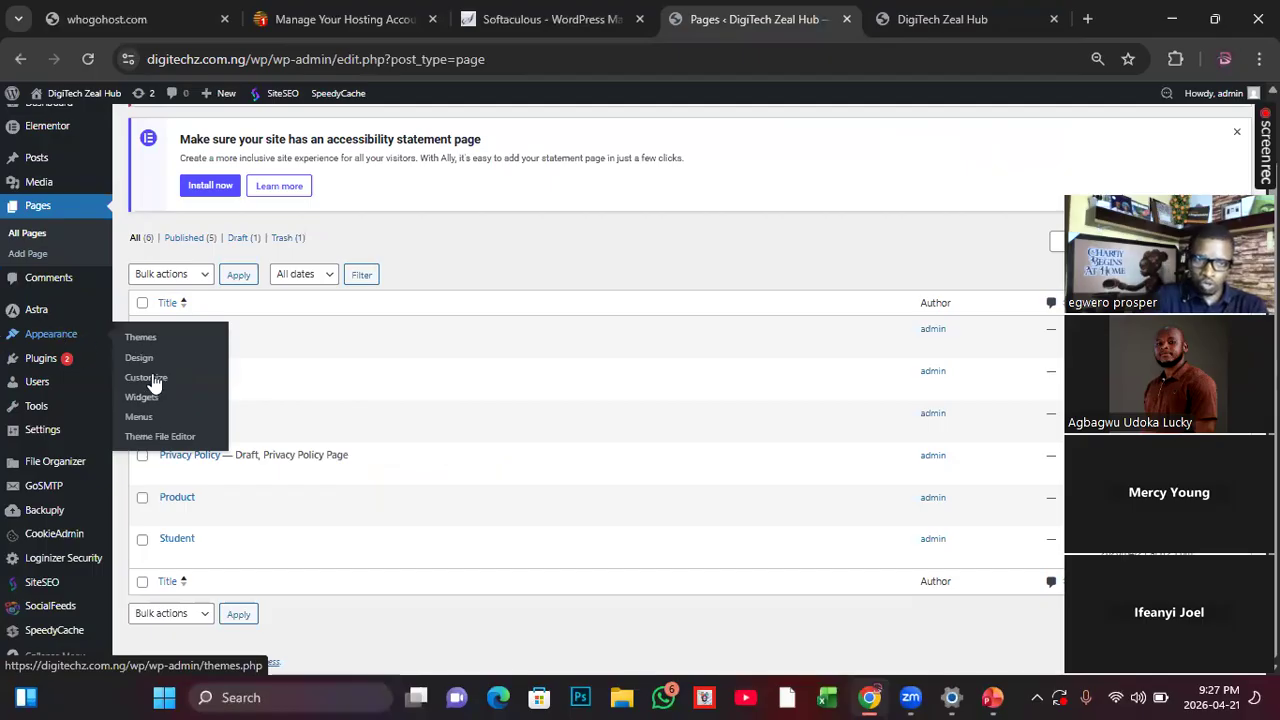
click(141, 420)
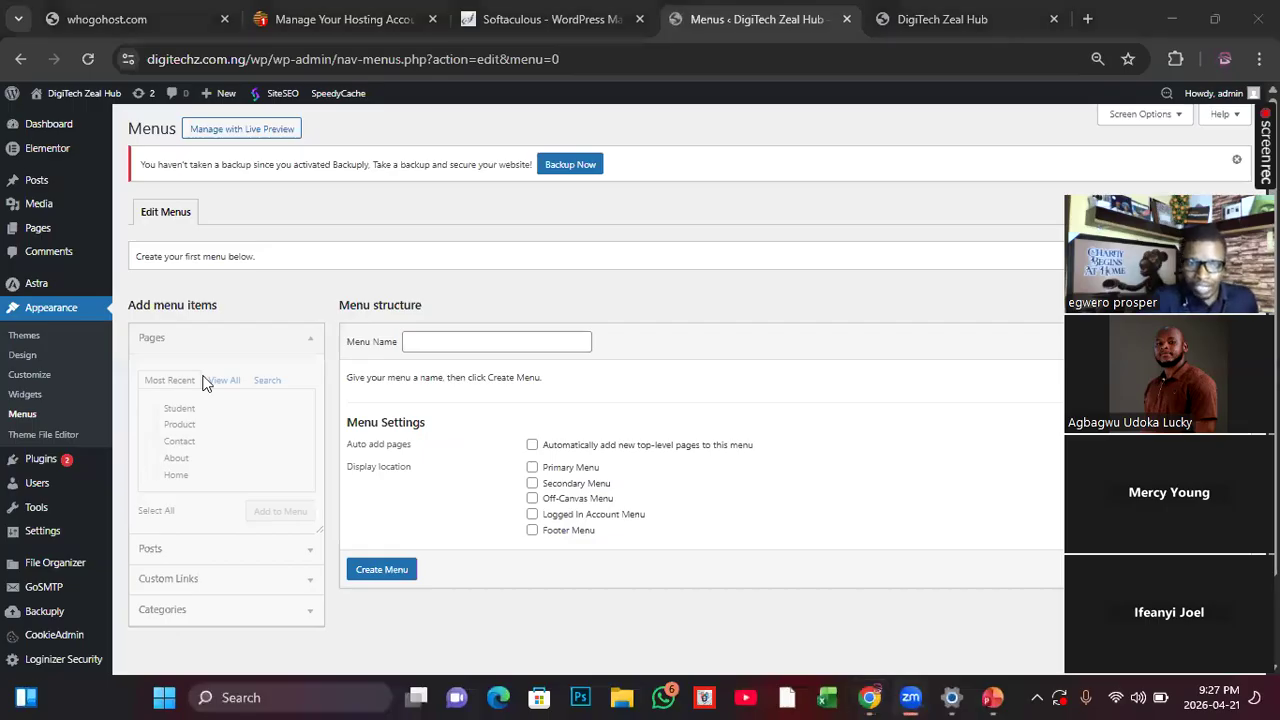
click(418, 341)
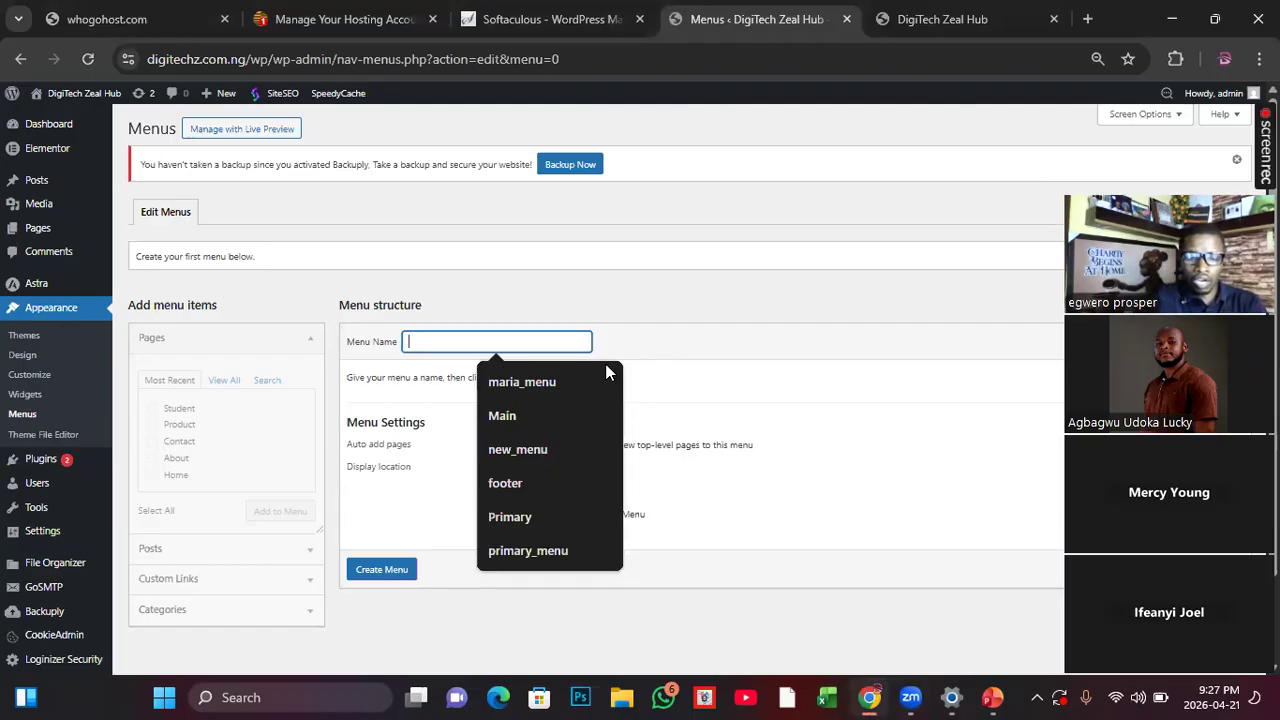
text(men)
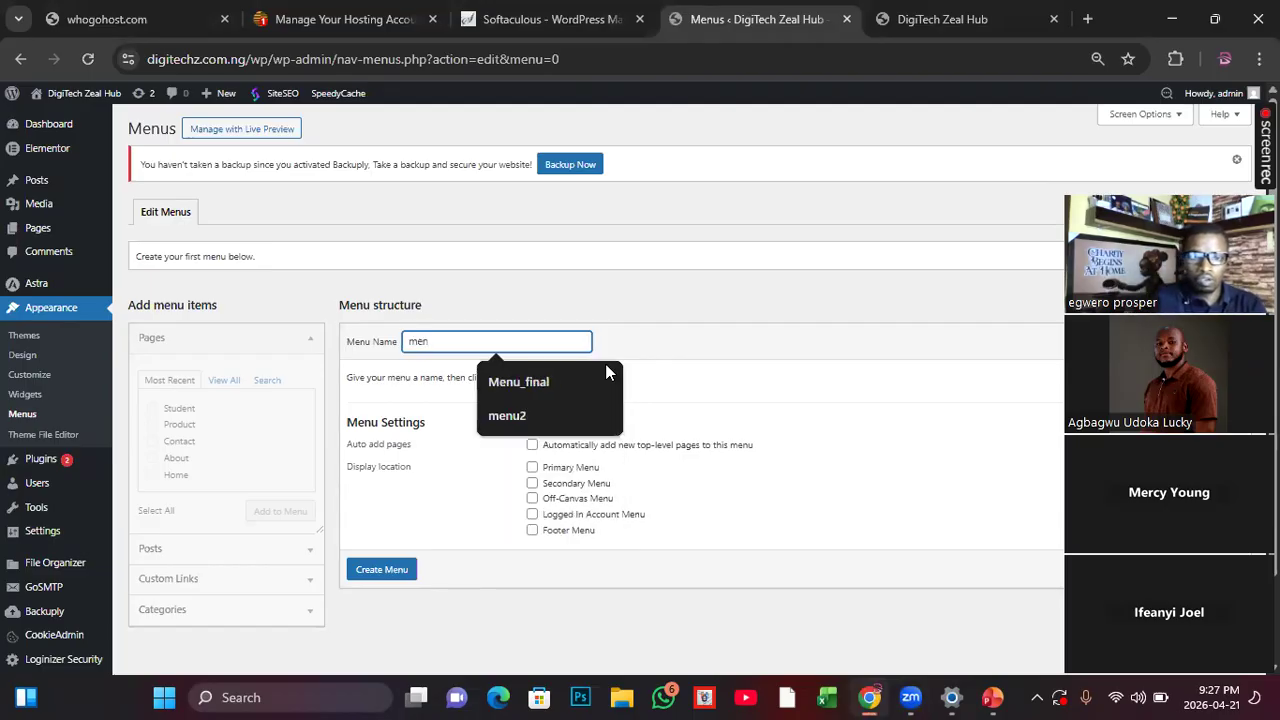
text(u)
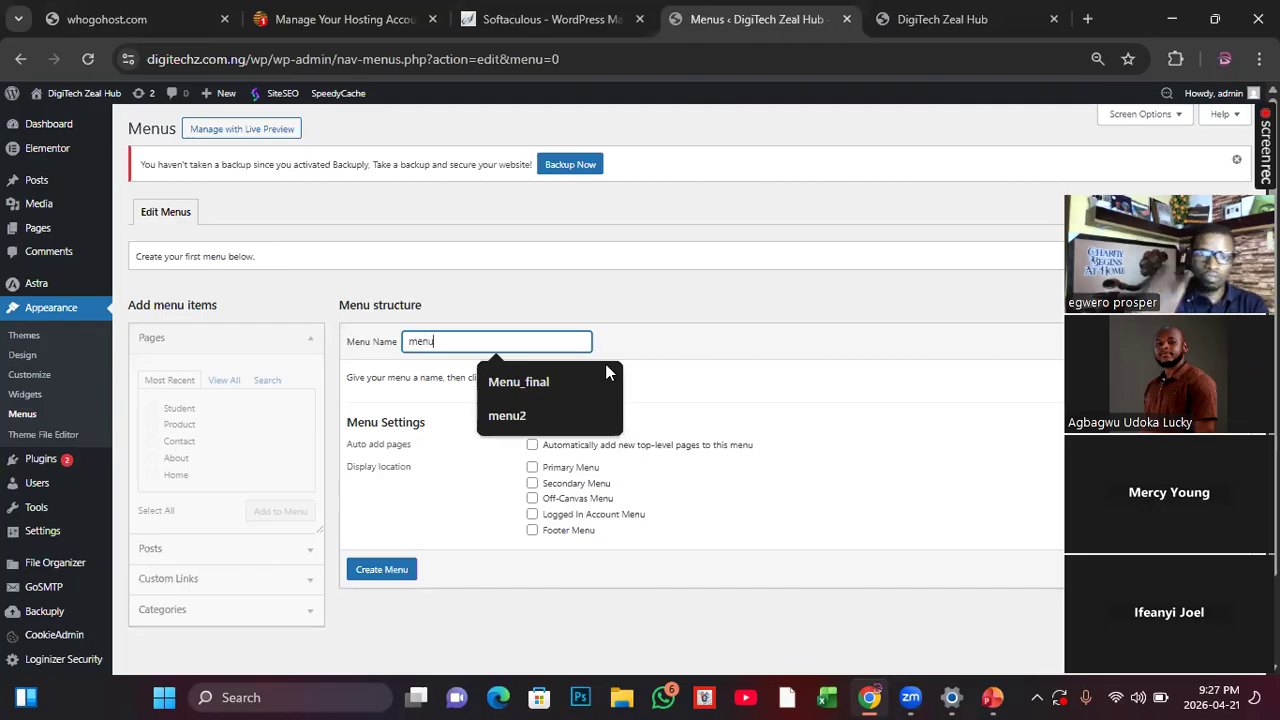
click(714, 297)
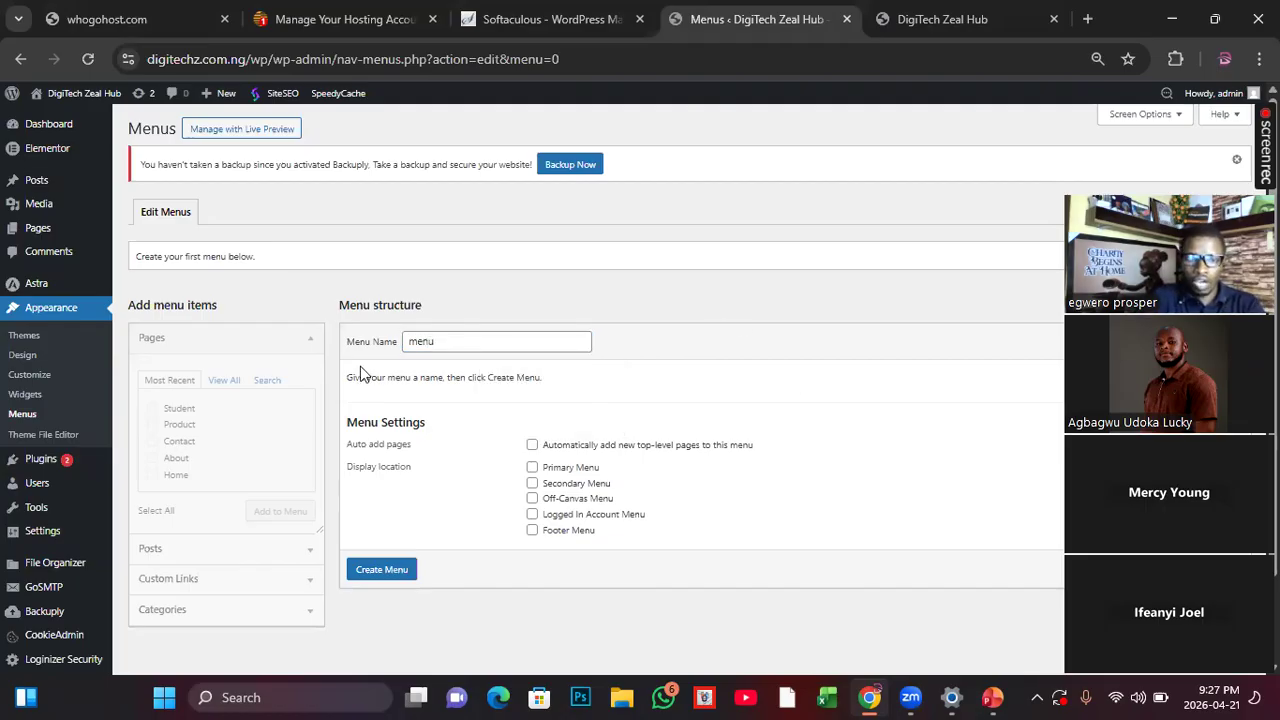
click(373, 574)
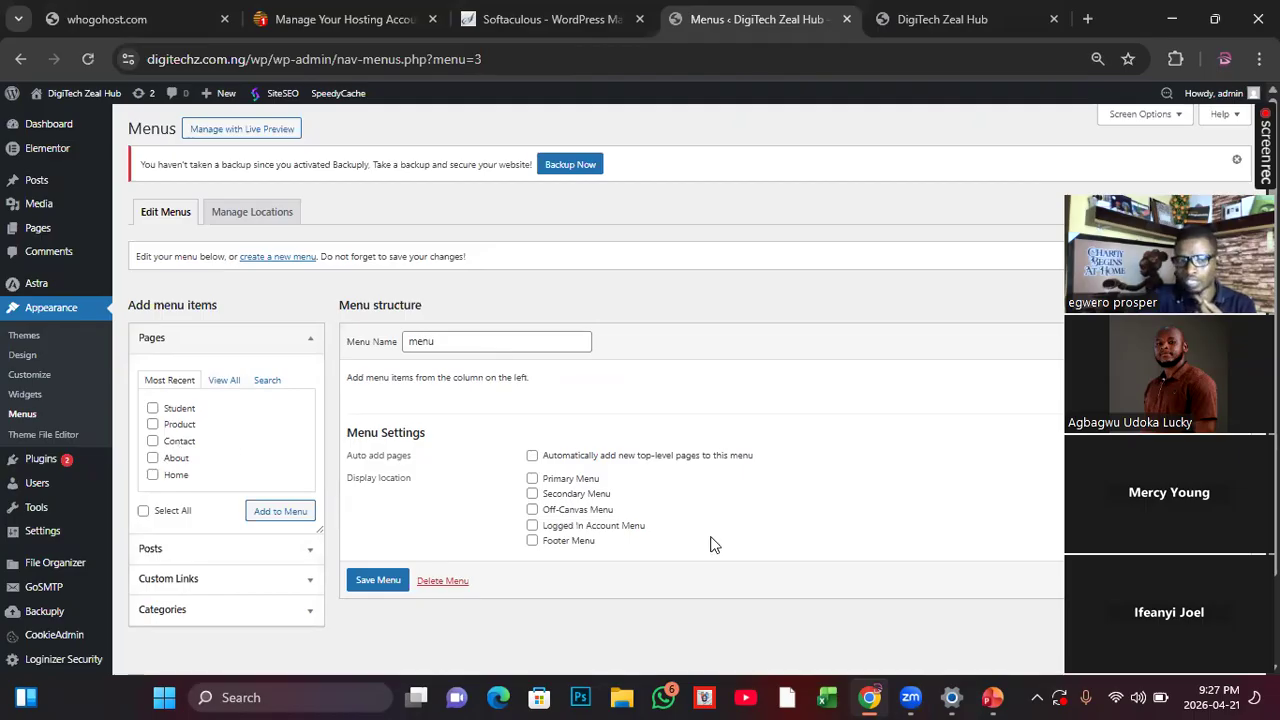
click(153, 409)
click(153, 424)
click(153, 441)
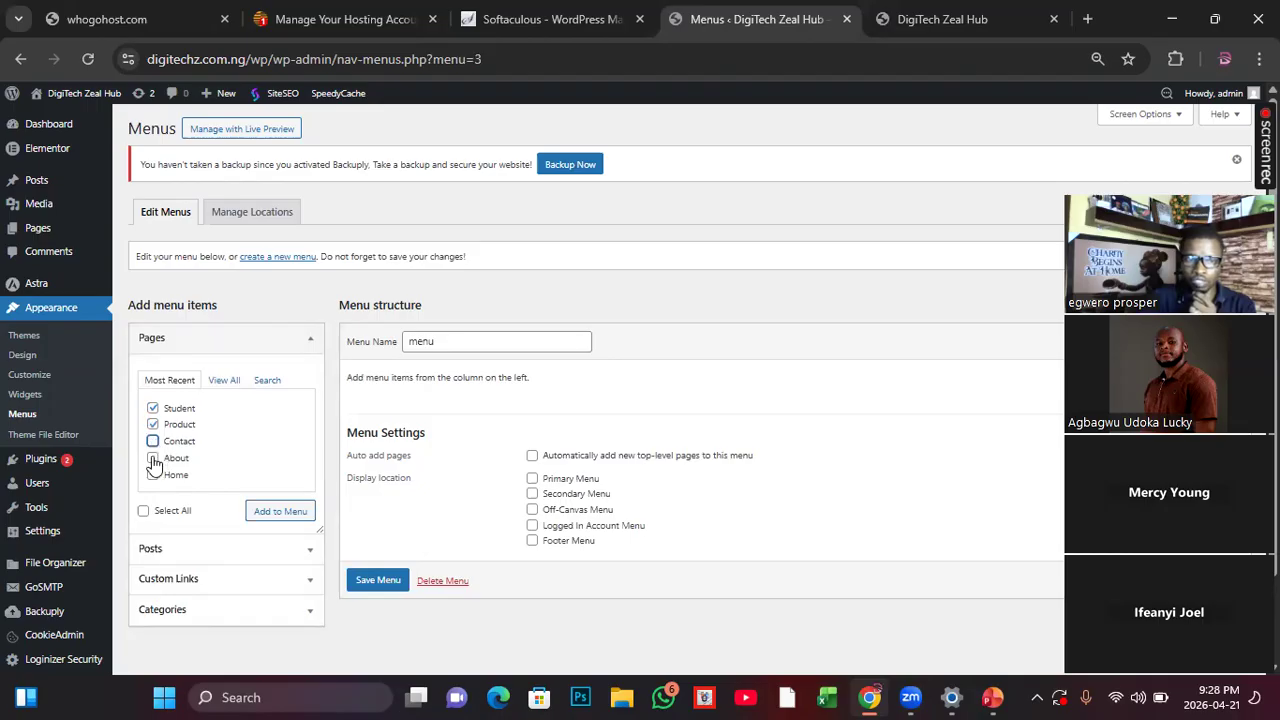
click(153, 458)
Step: From the full page list, add both Home entries, About, Contact, Product and Student to the menu
click(226, 386)
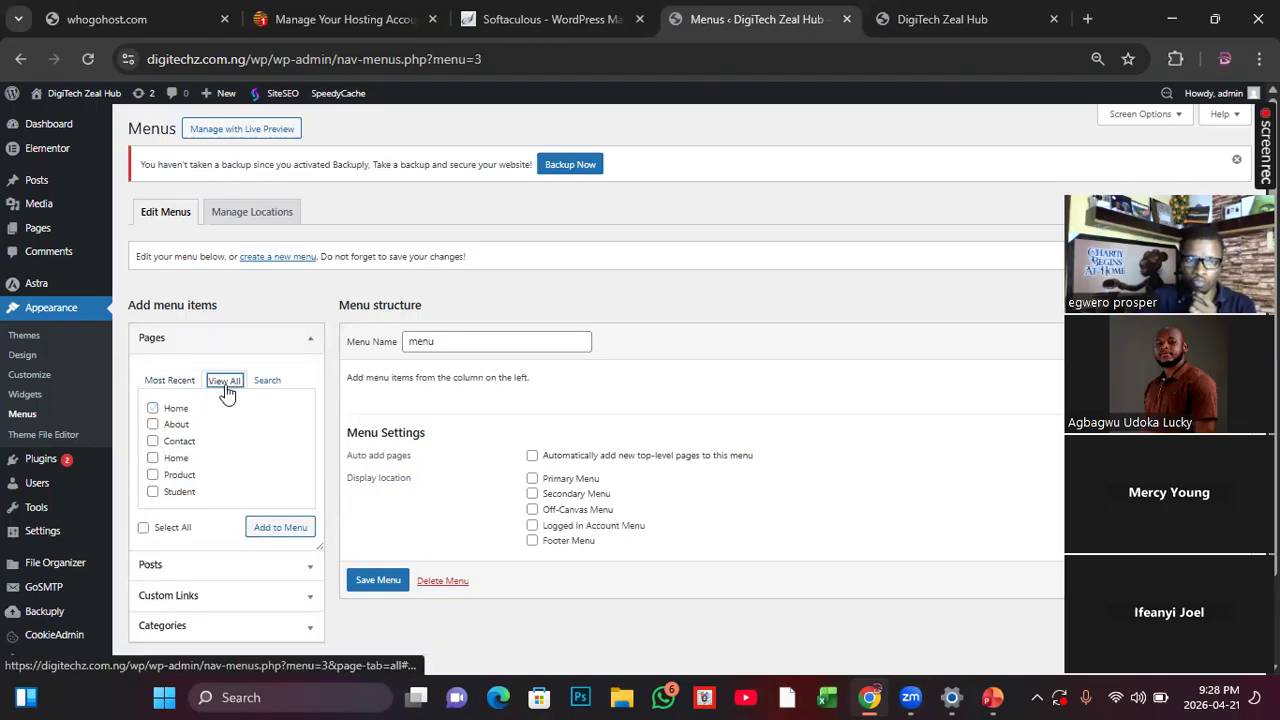
click(153, 409)
click(153, 424)
click(153, 441)
click(153, 458)
click(153, 475)
click(153, 492)
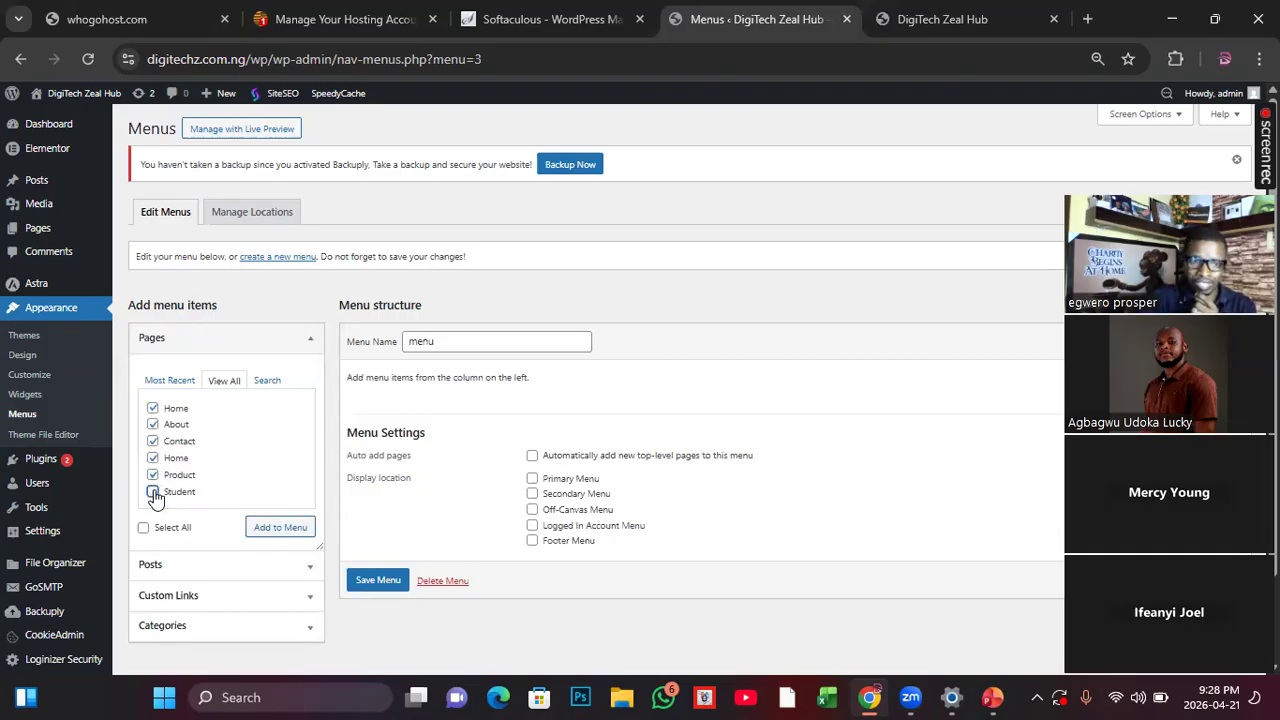
click(270, 528)
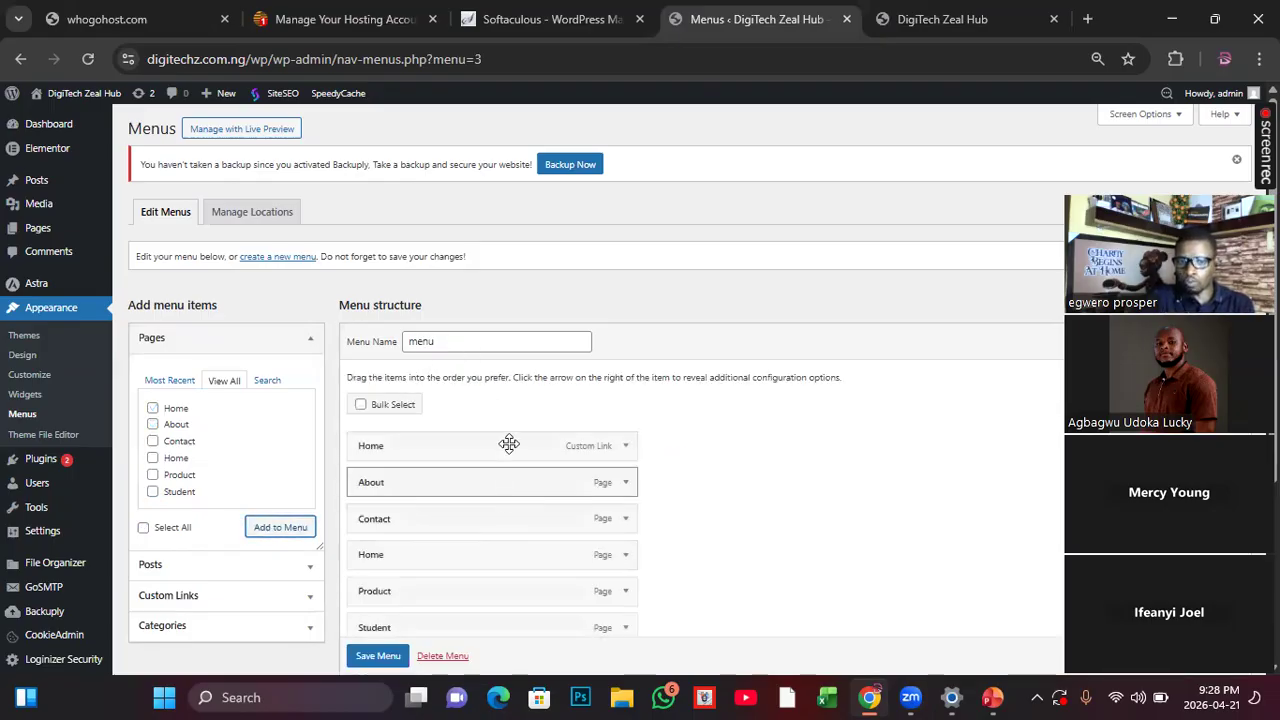
Step: Save the menu with its added items and check the navigation on the live homepage
scroll(511, 467, down, 2)
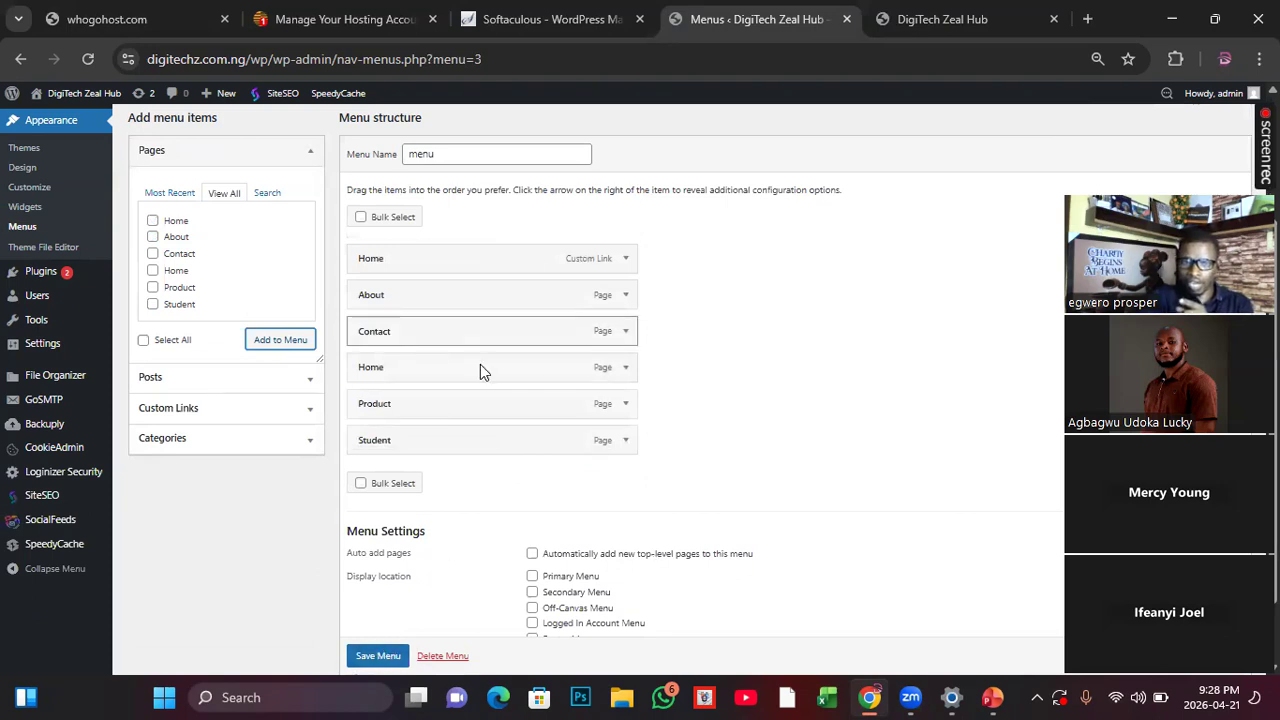
click(370, 656)
scroll(368, 658, down, 1)
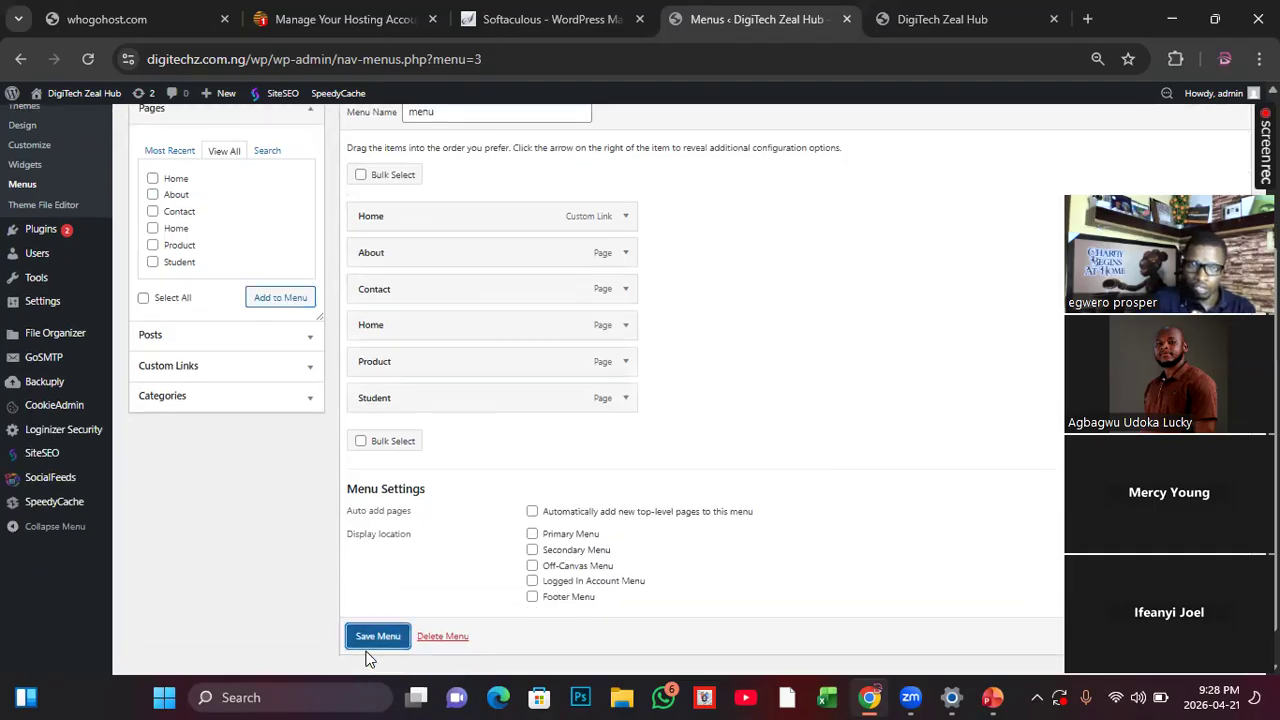
click(943, 19)
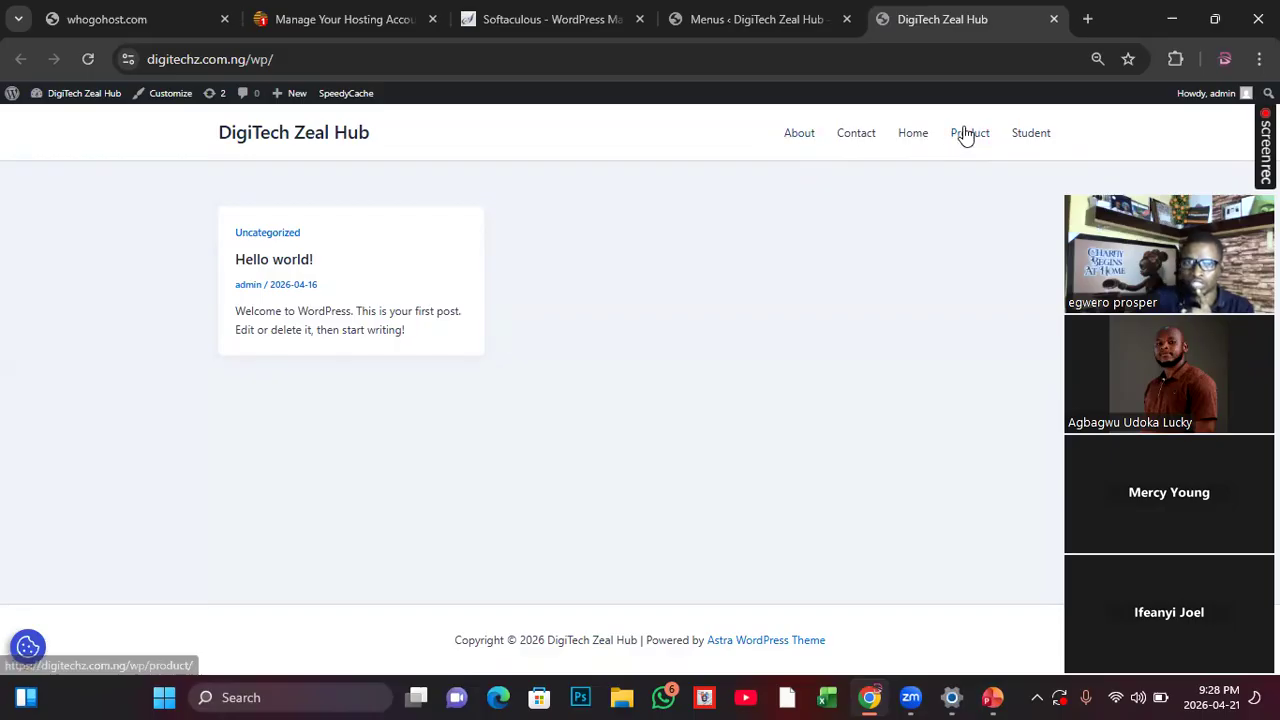
click(762, 19)
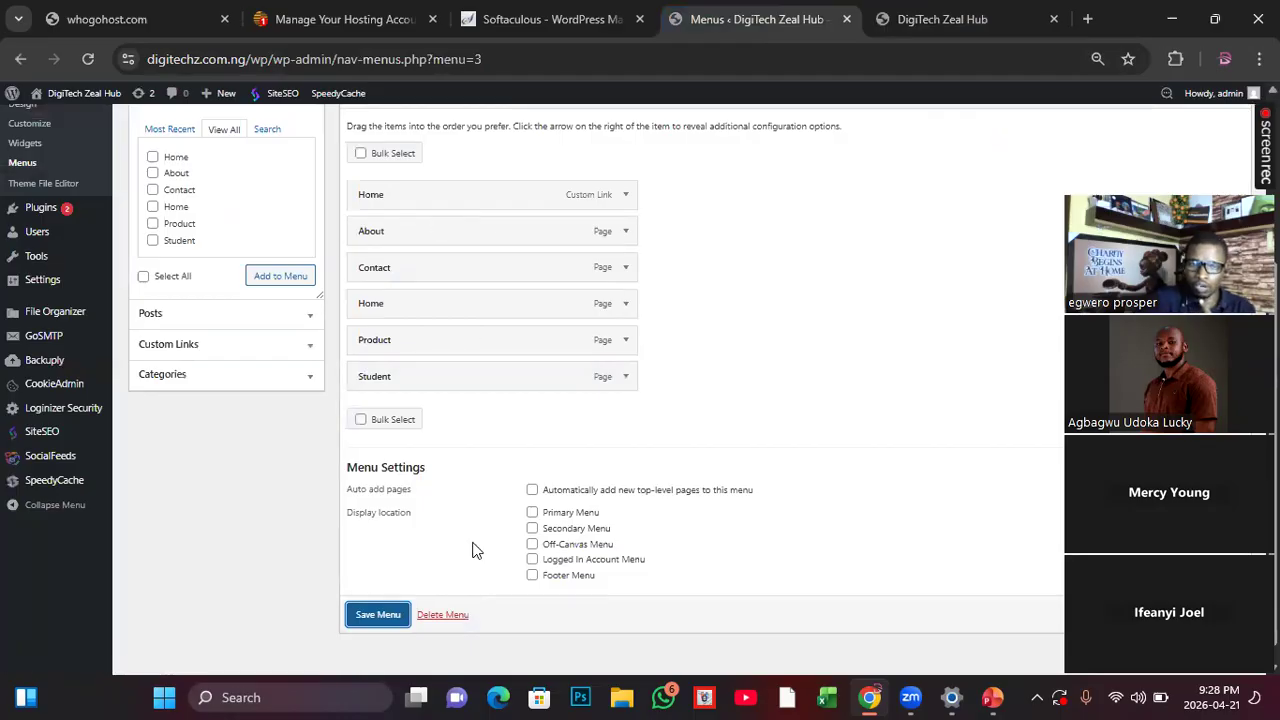
Step: Remove the duplicate Home page entry between Contact and Product from the menu structure
scroll(475, 550, up, 1)
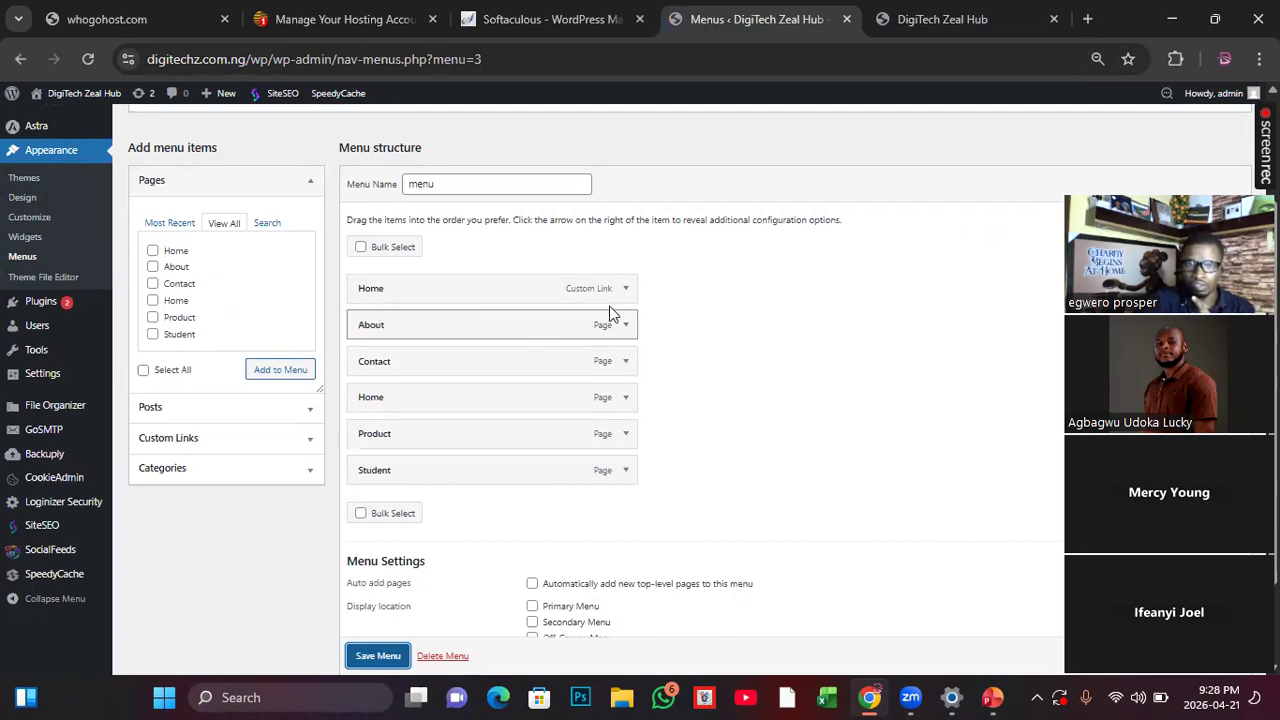
click(626, 398)
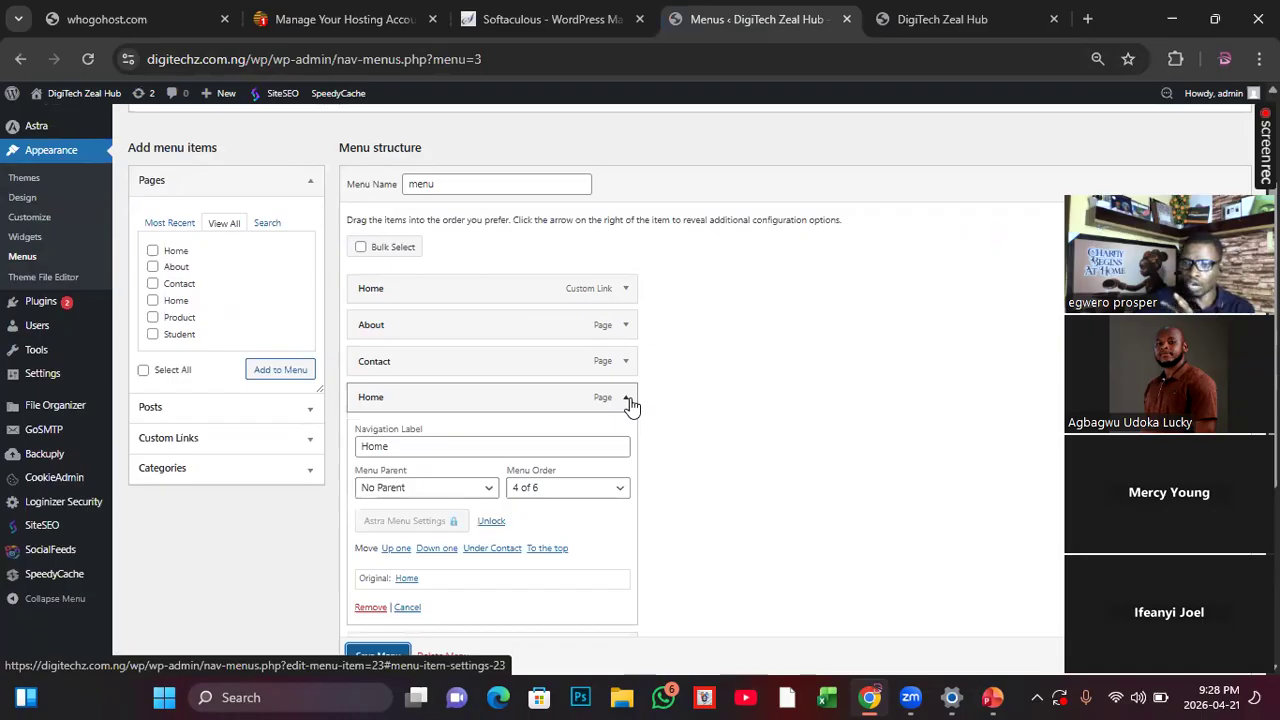
scroll(630, 405, down, 1)
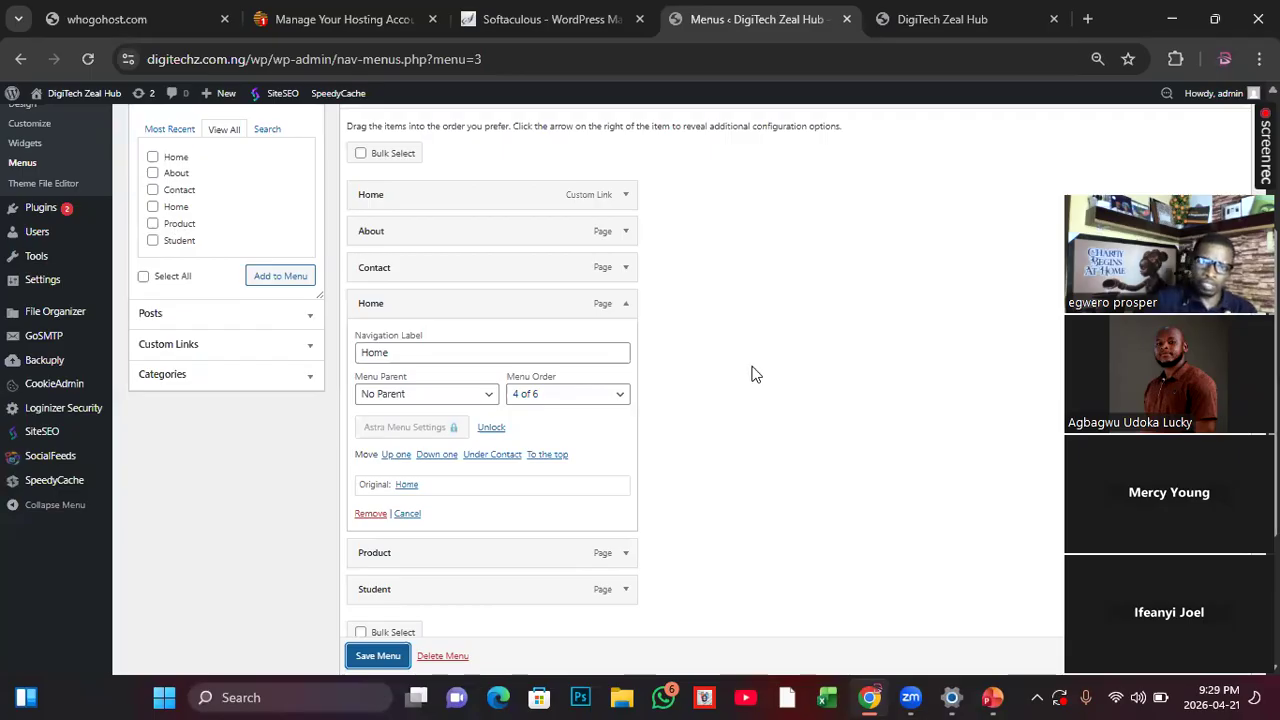
click(369, 516)
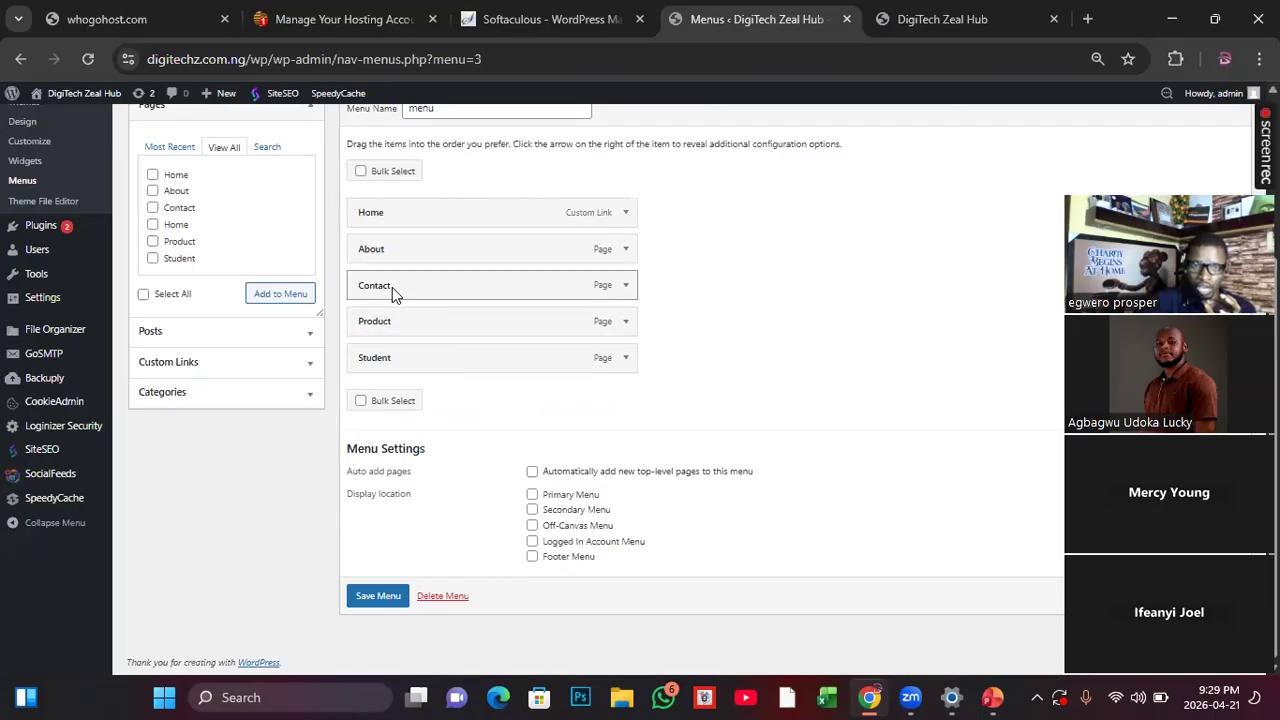
Step: Nest Student as a sub item under Contact, save the menu and check the reloaded live homepage
drag(390, 368, 410, 328)
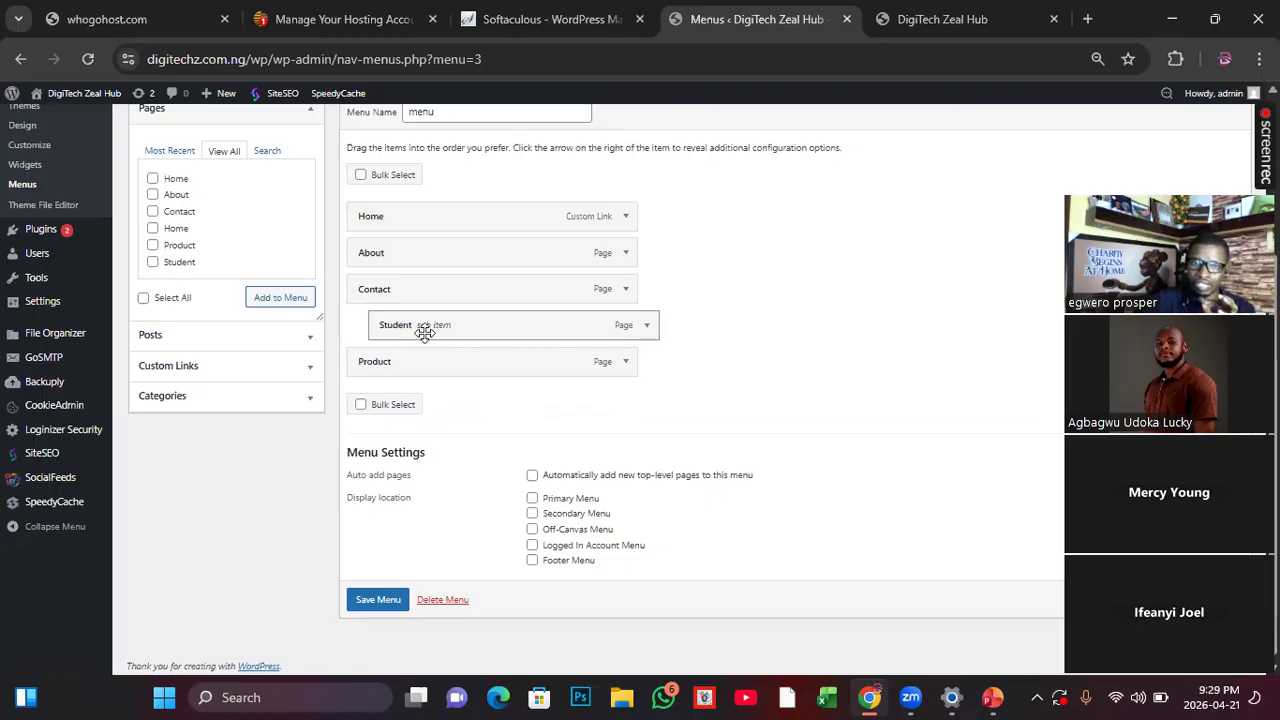
click(380, 601)
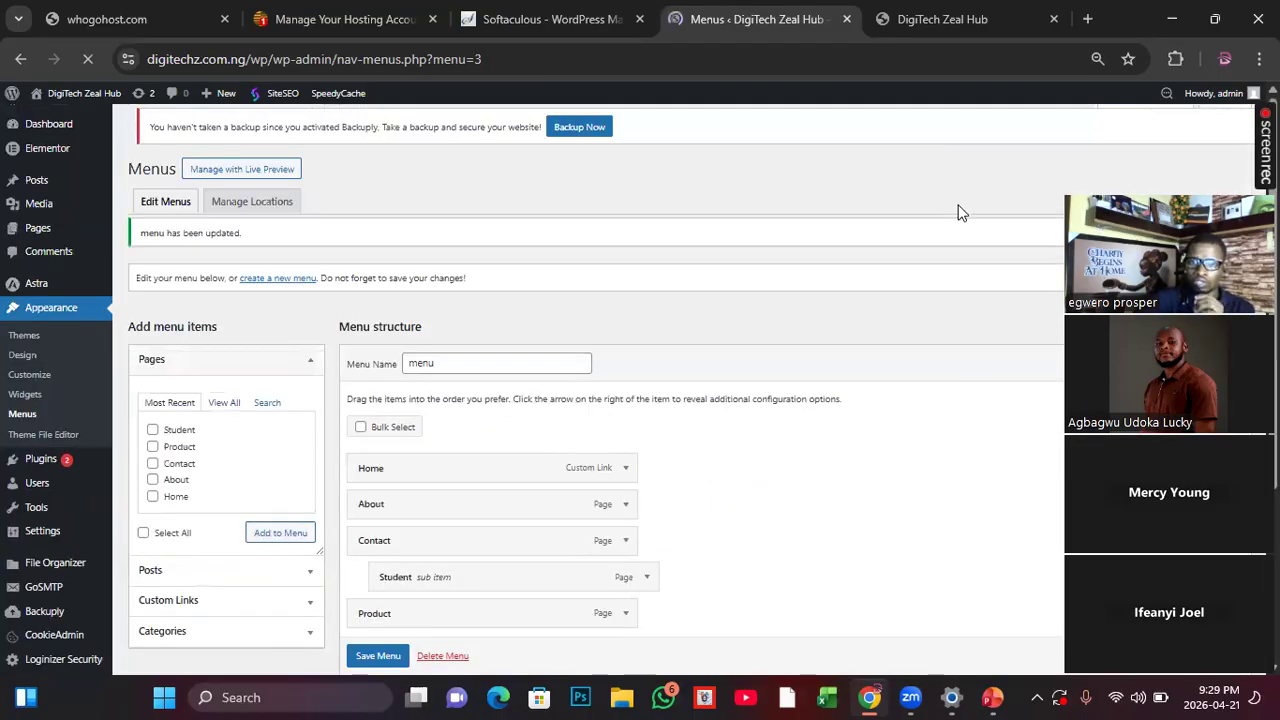
click(925, 20)
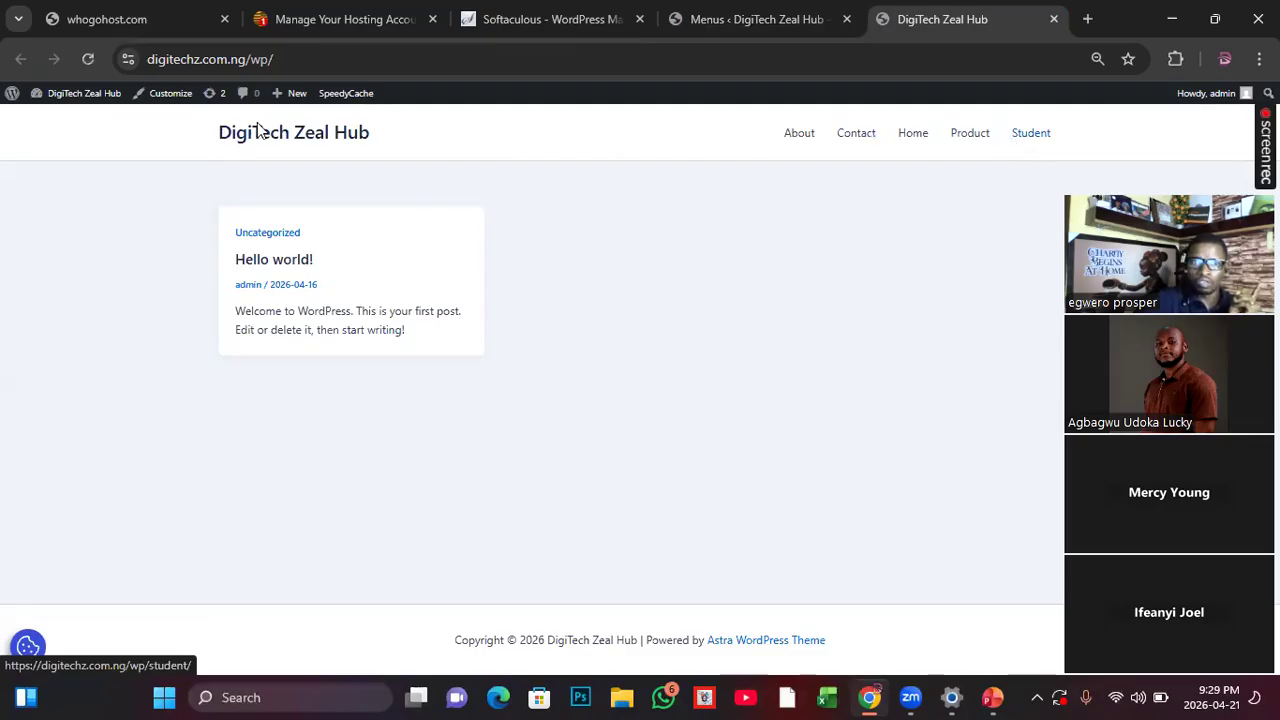
click(88, 58)
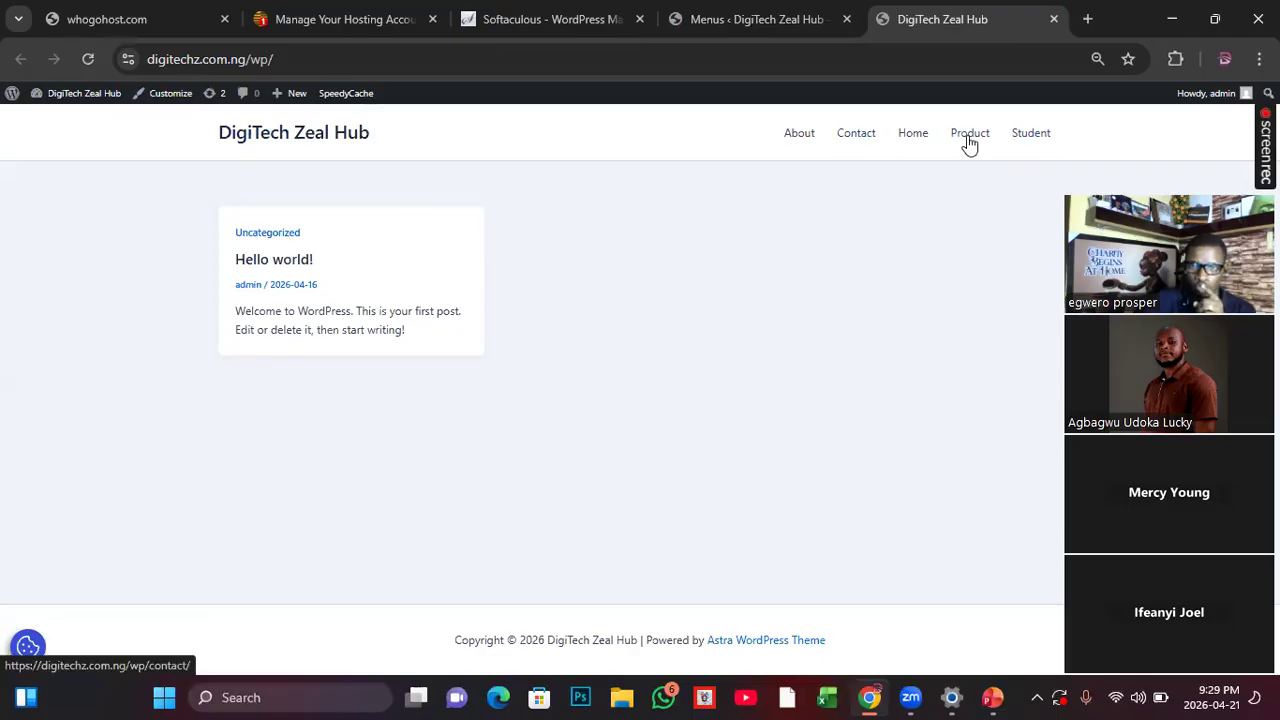
Step: Assign the menu to the Primary Menu display location, save it and check the navigation on the reloaded live homepage
key(ctrl+shift+Tab)
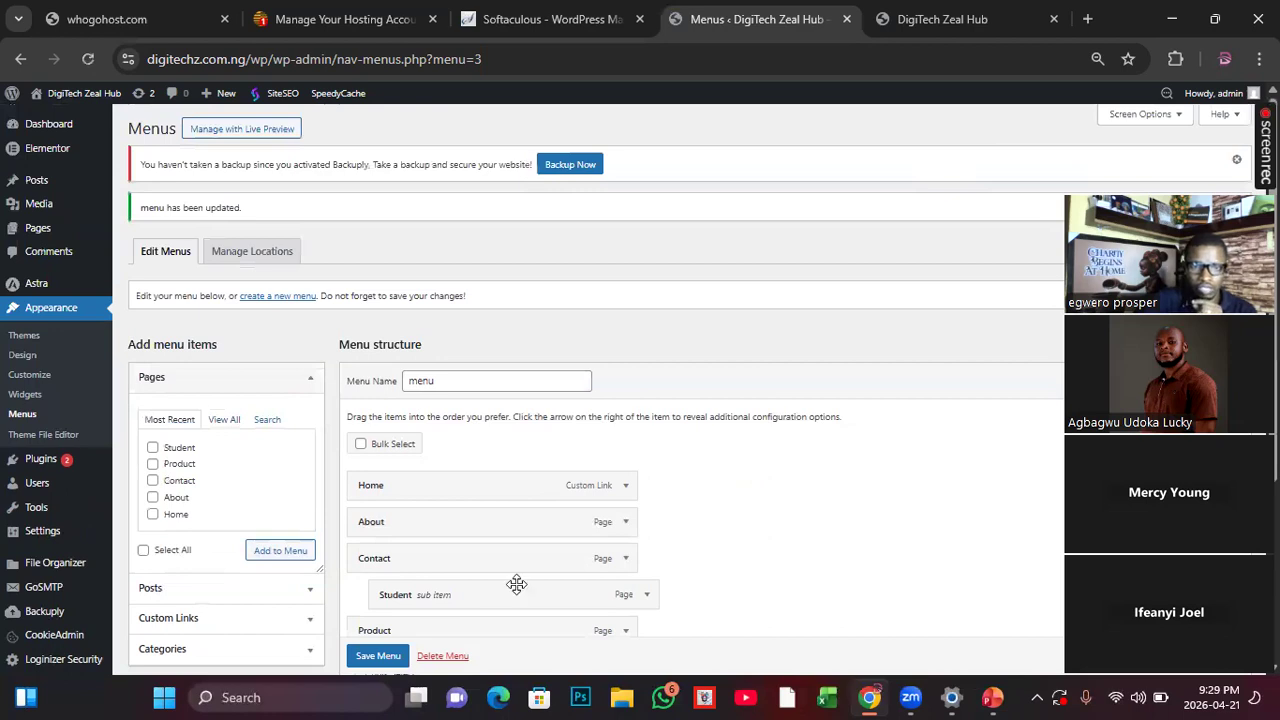
scroll(516, 588, down, 2)
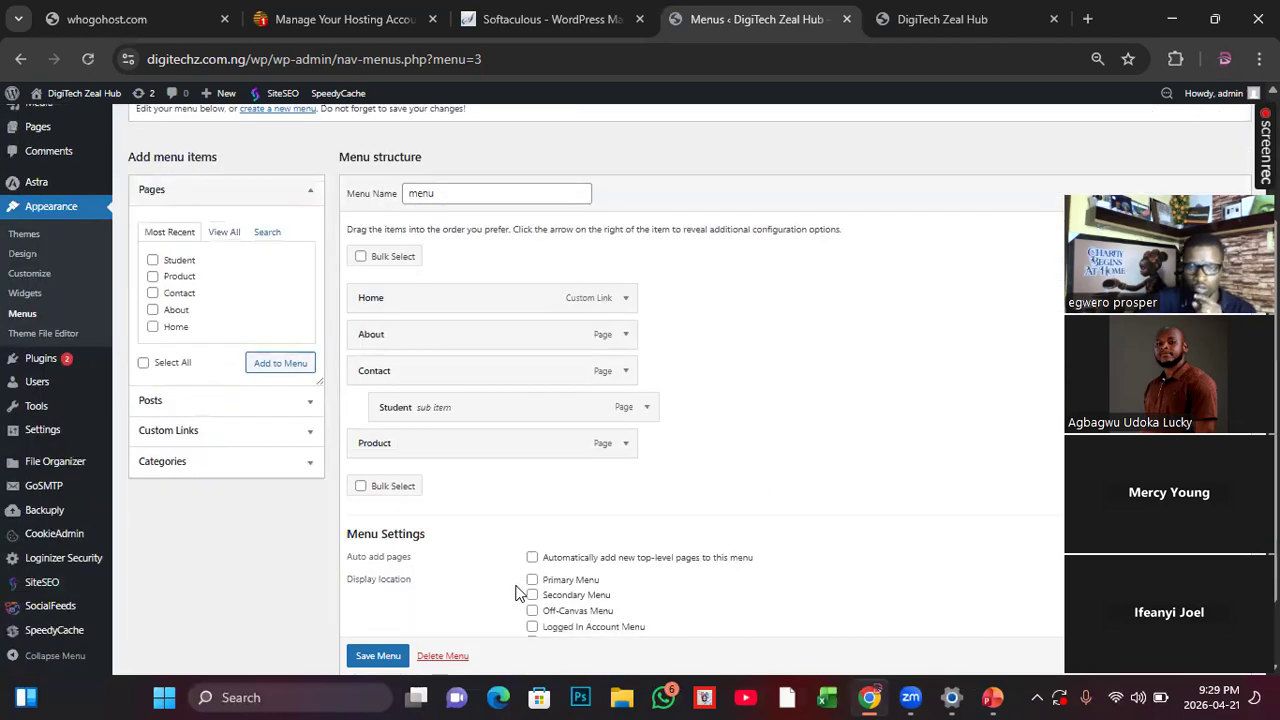
scroll(516, 594, up, 1)
scroll(516, 594, down, 2)
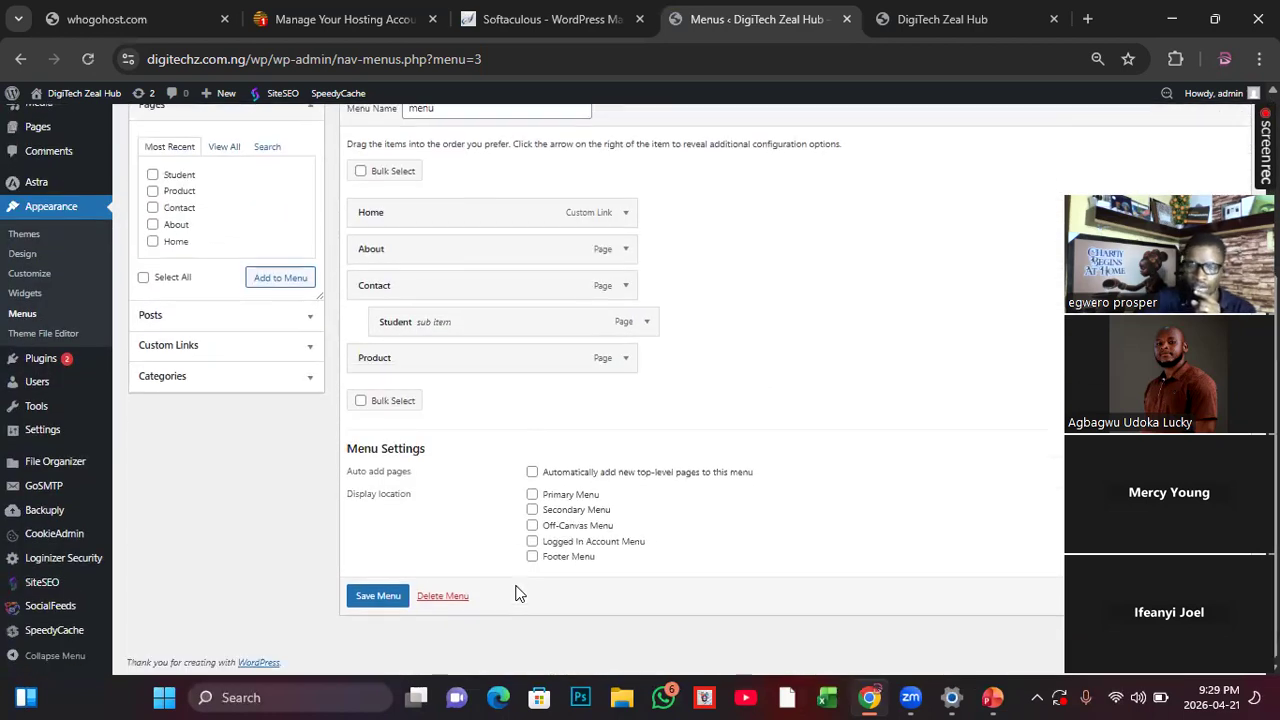
click(532, 495)
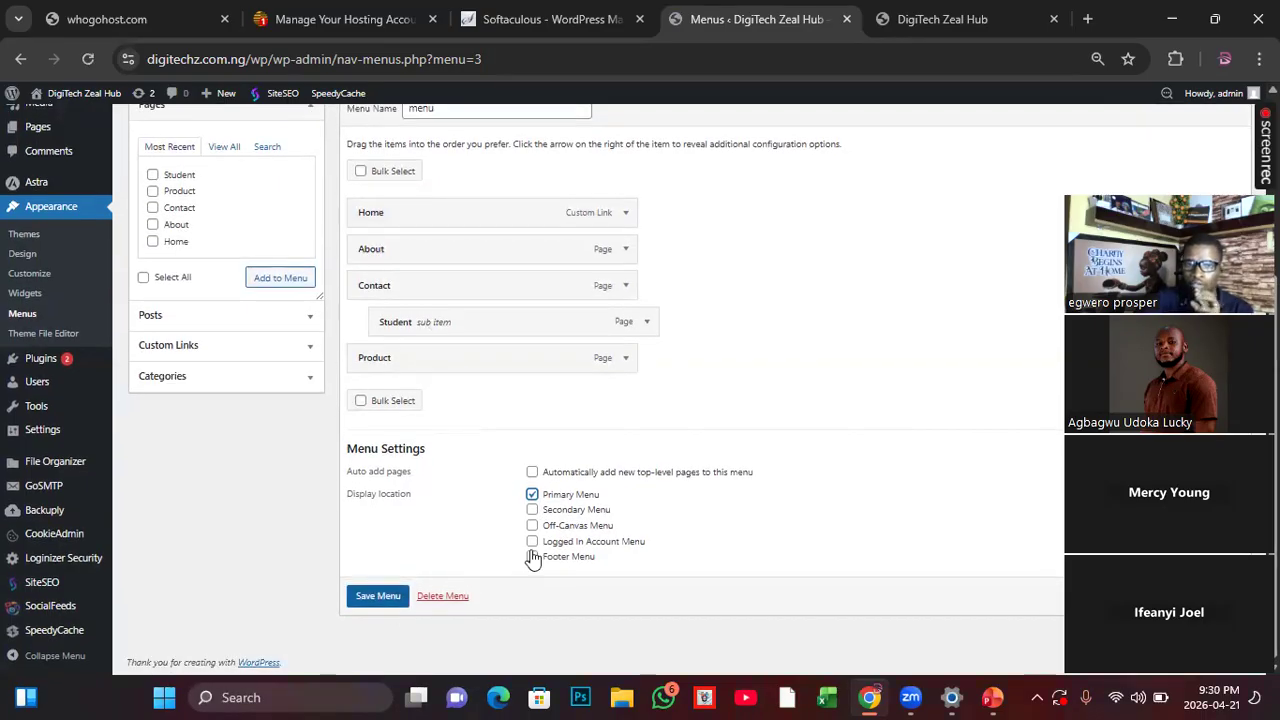
click(380, 598)
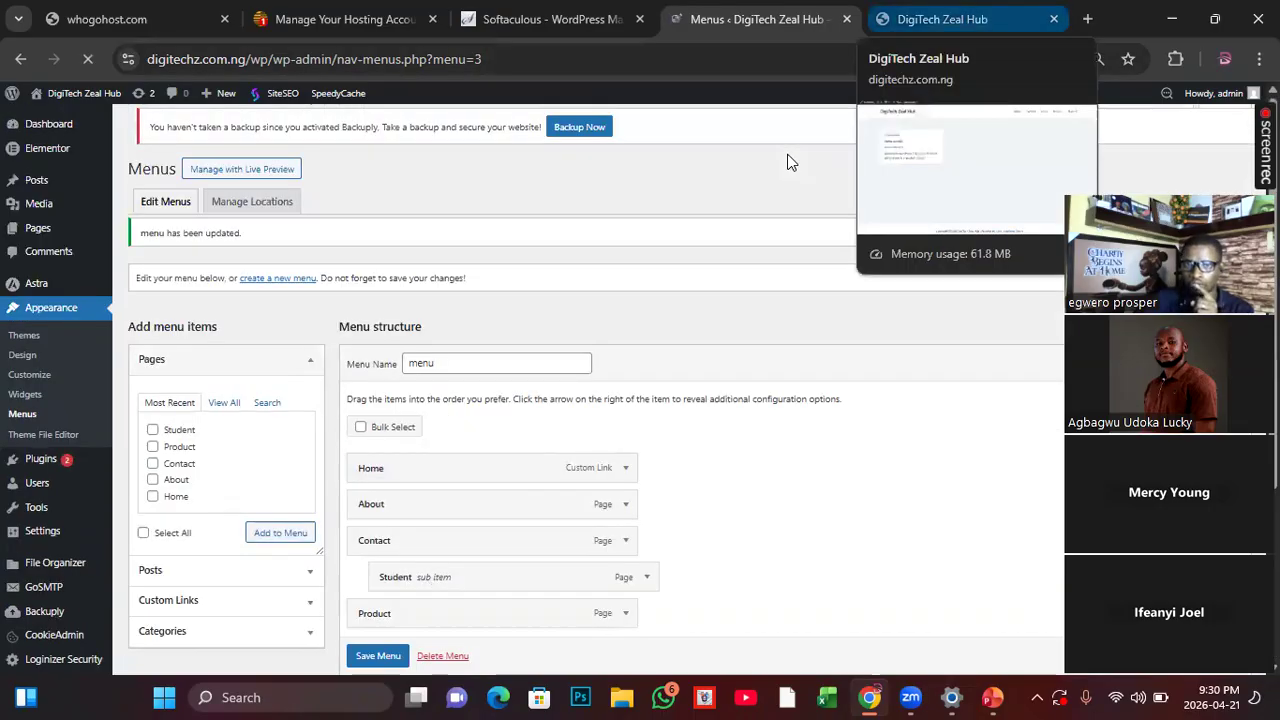
click(942, 19)
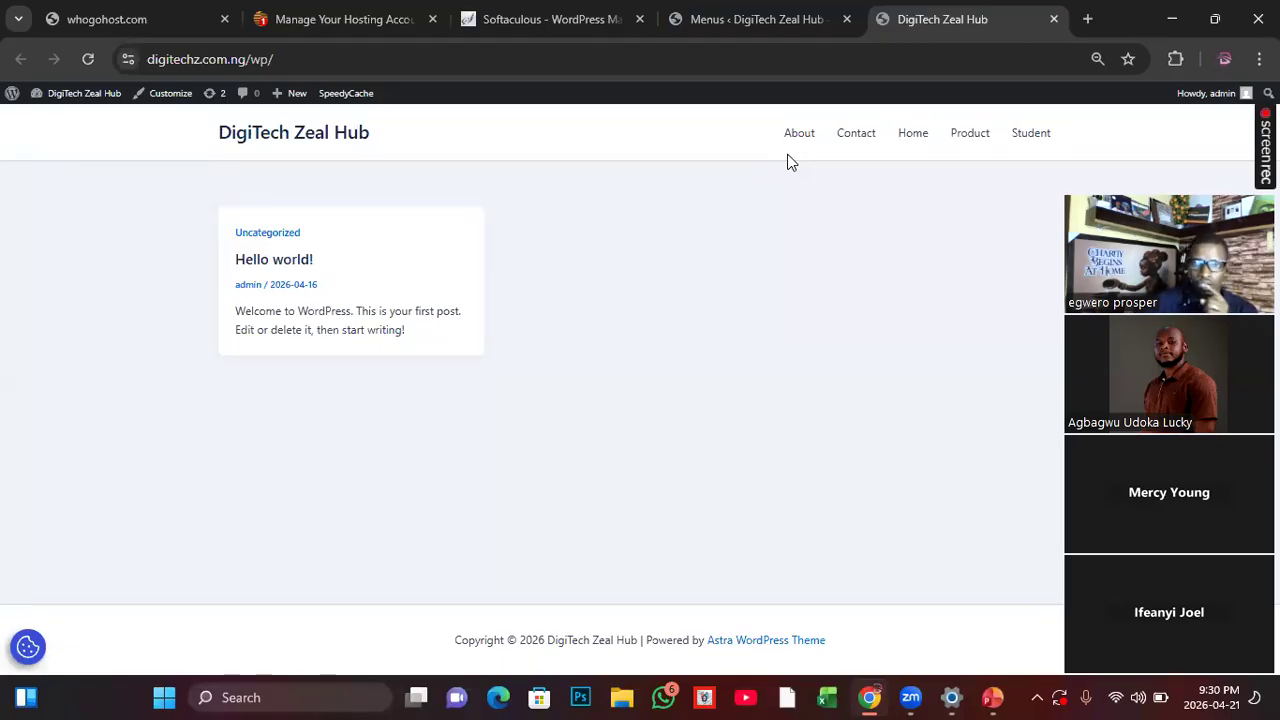
click(89, 59)
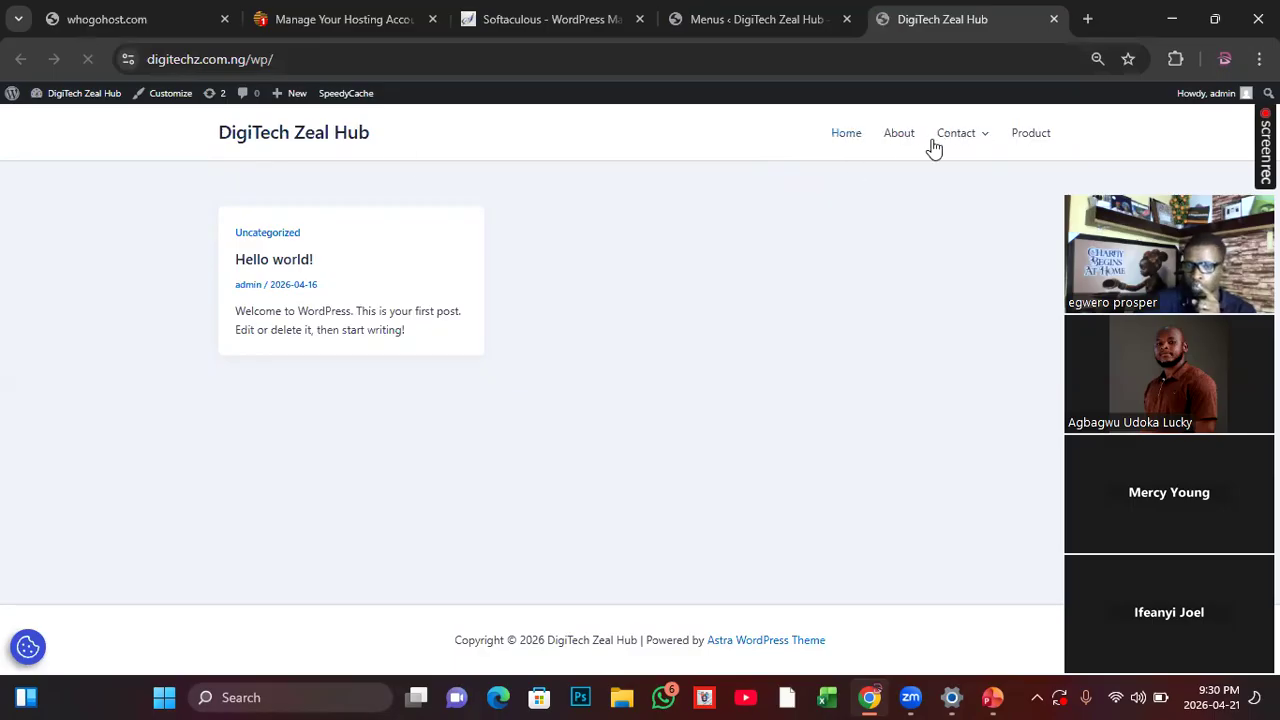
mouse_move(934, 148)
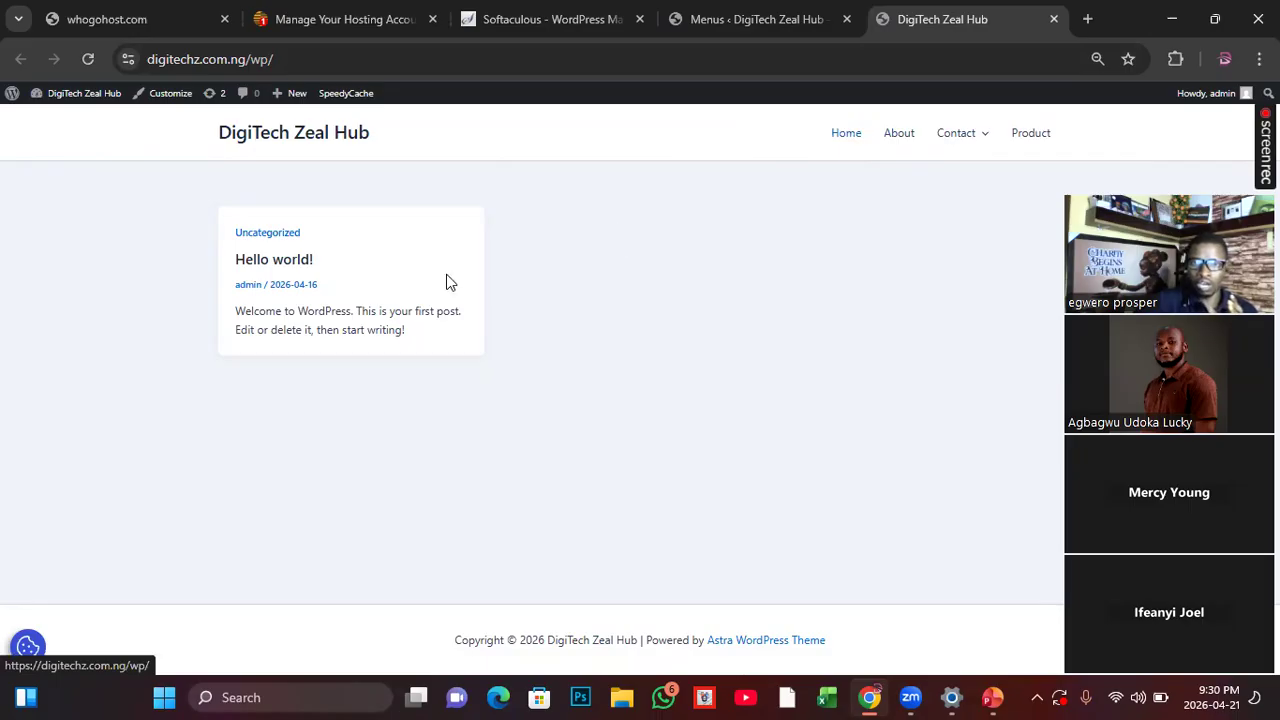
Step: Add Footer Menu as a further display location for the menu and save it
click(684, 20)
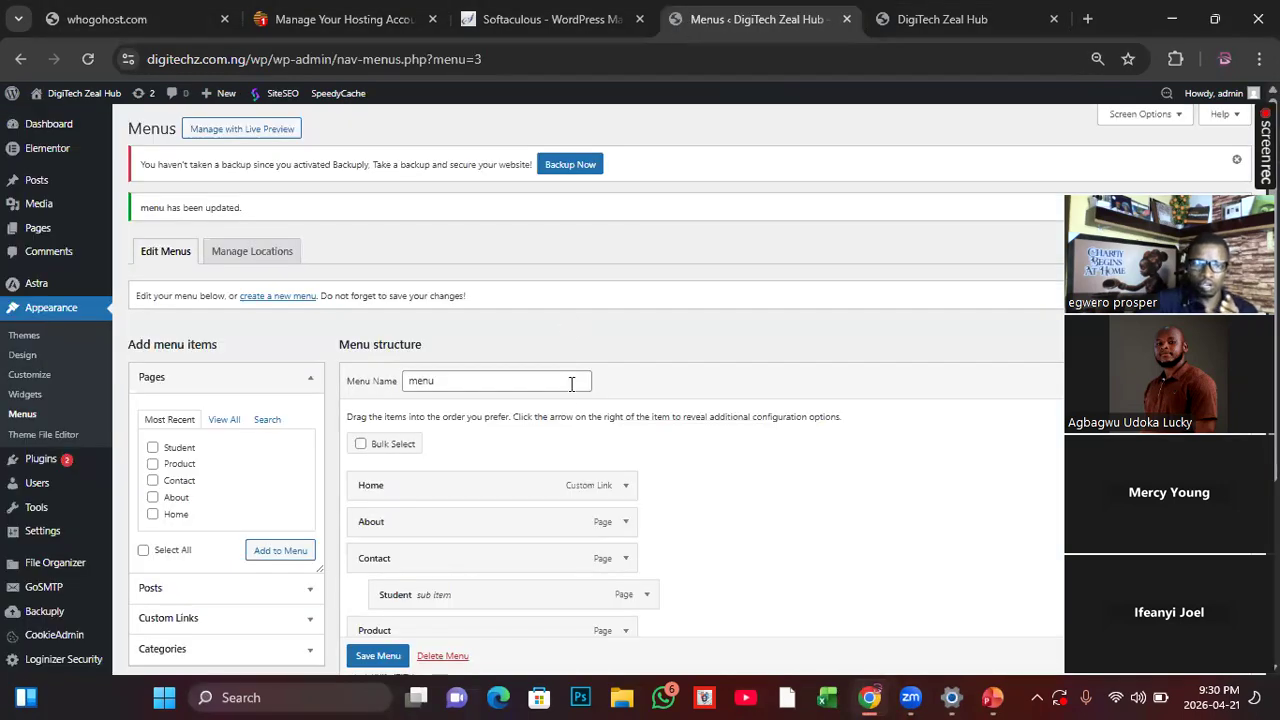
scroll(623, 517, down, 2)
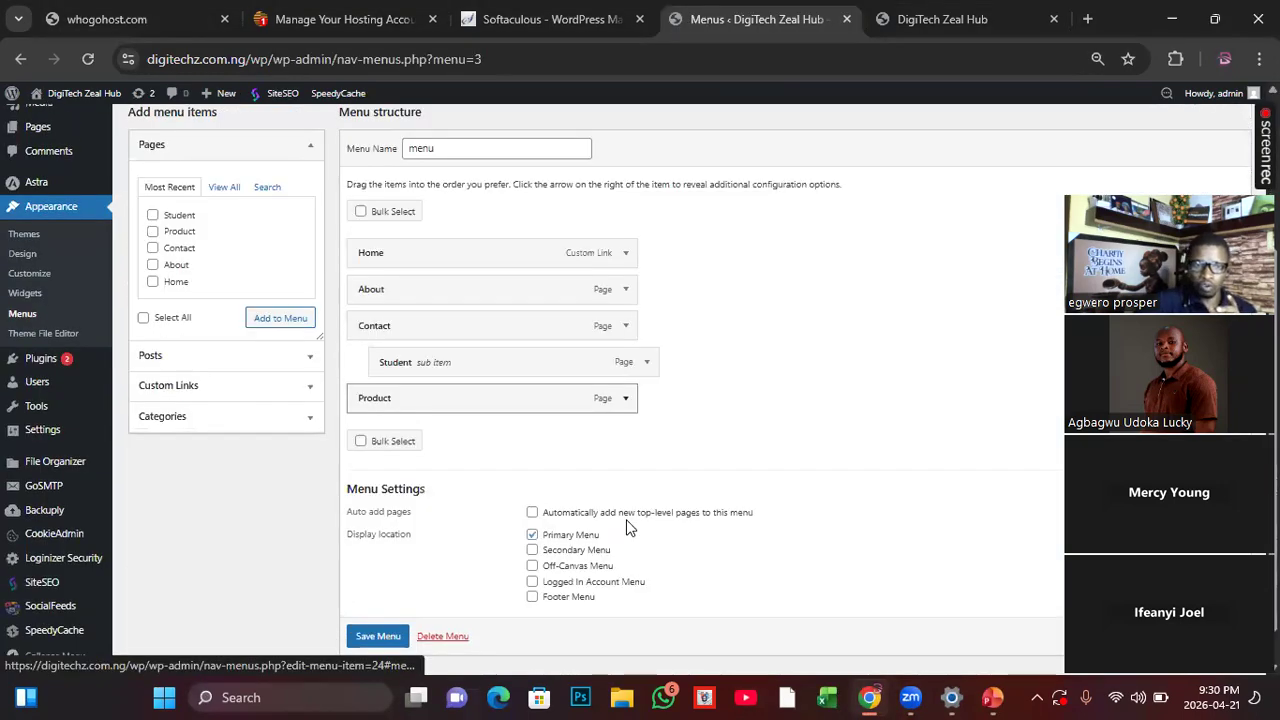
scroll(630, 527, down, 1)
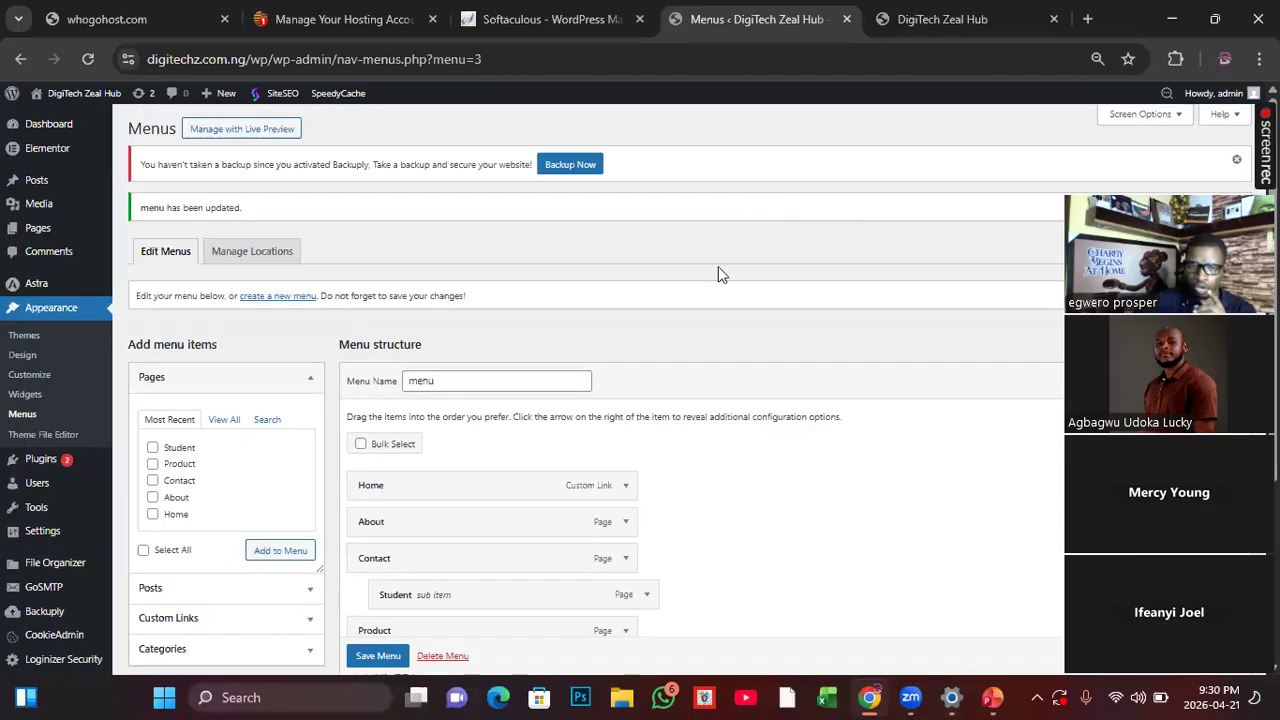
scroll(675, 454, down, 3)
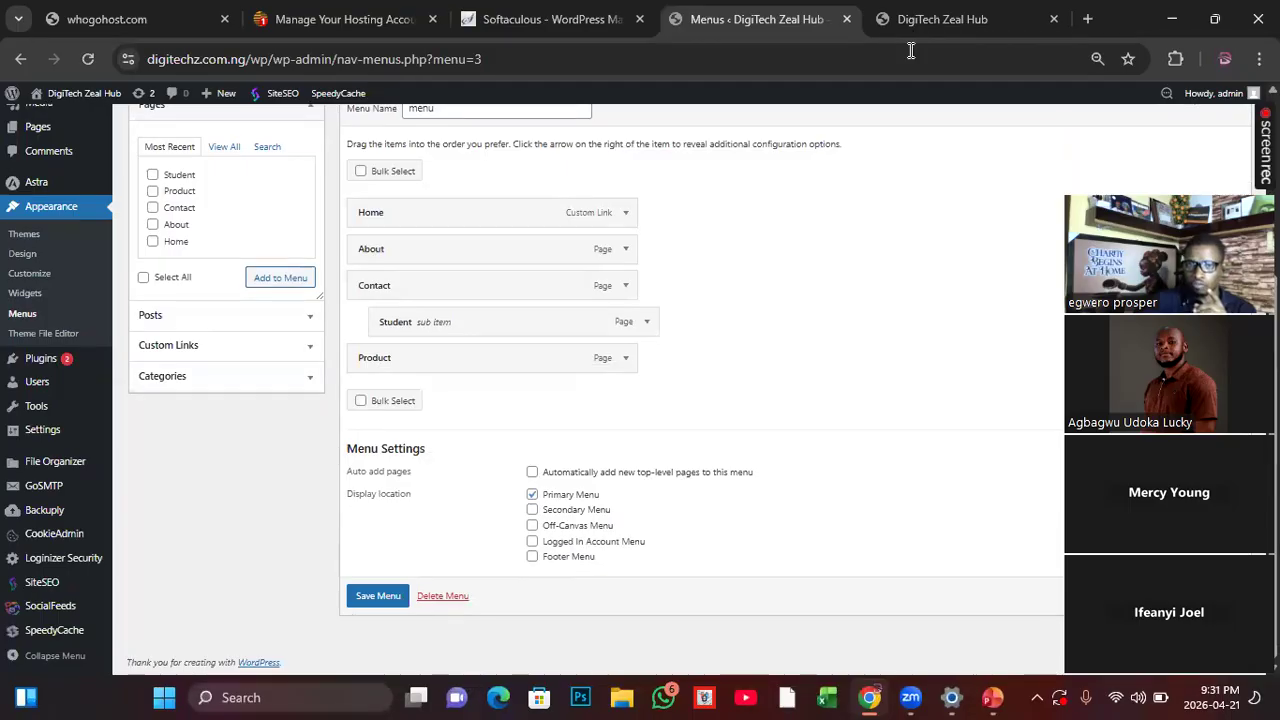
click(940, 19)
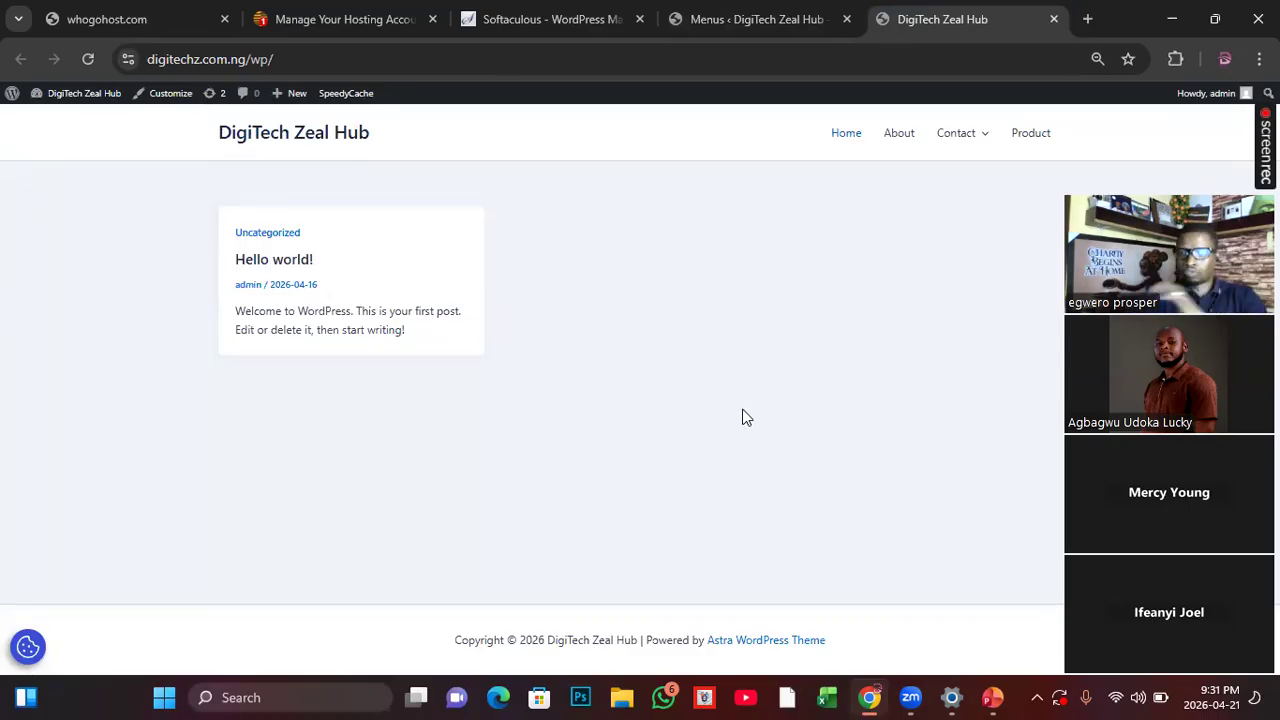
click(745, 19)
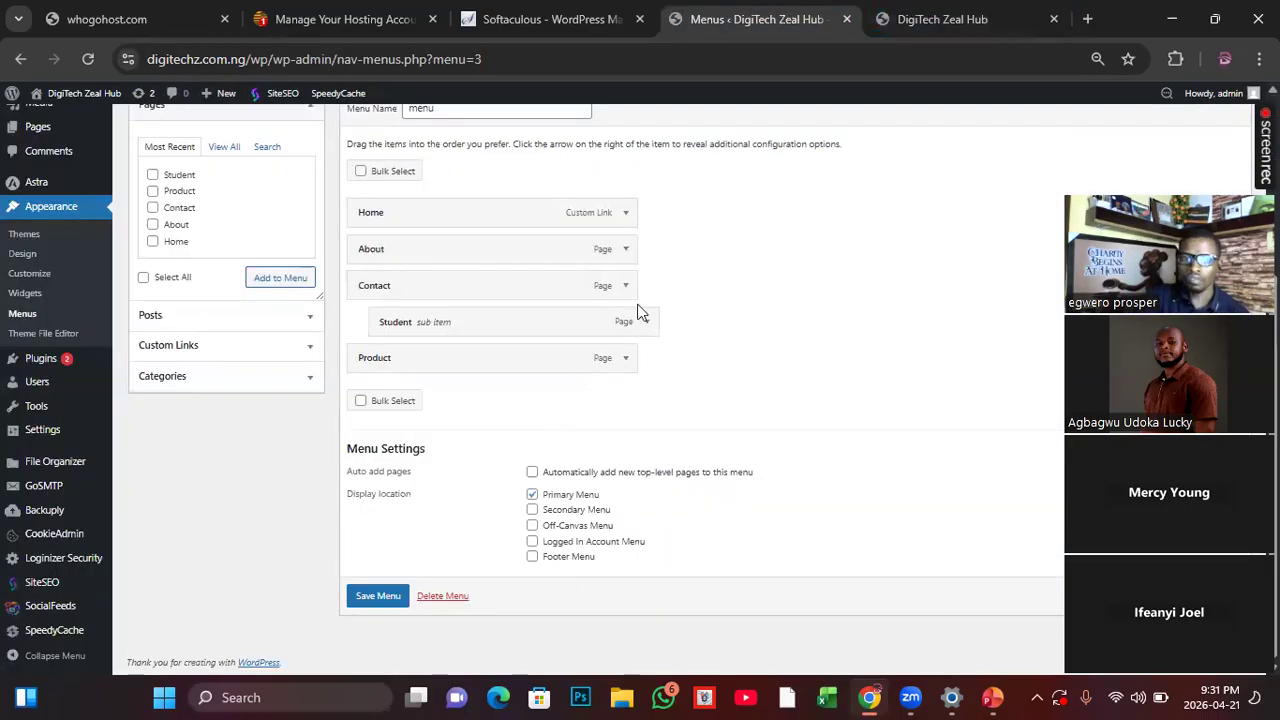
click(533, 558)
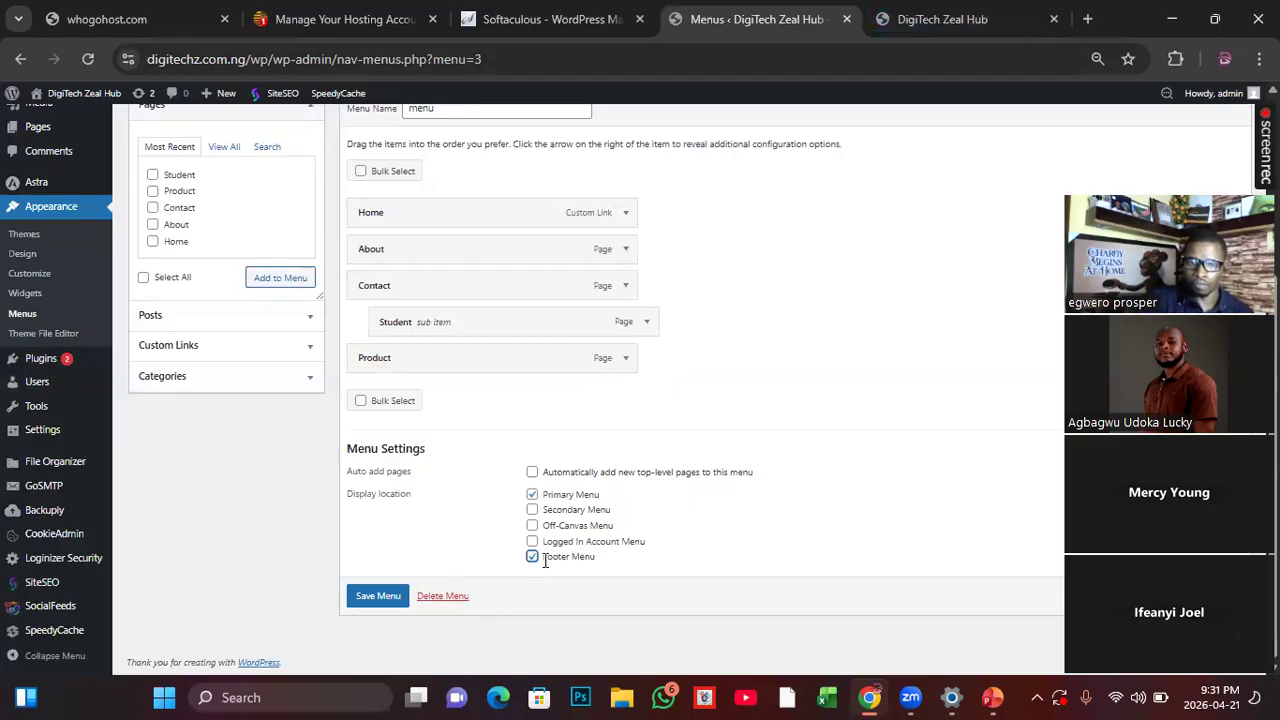
key(Return)
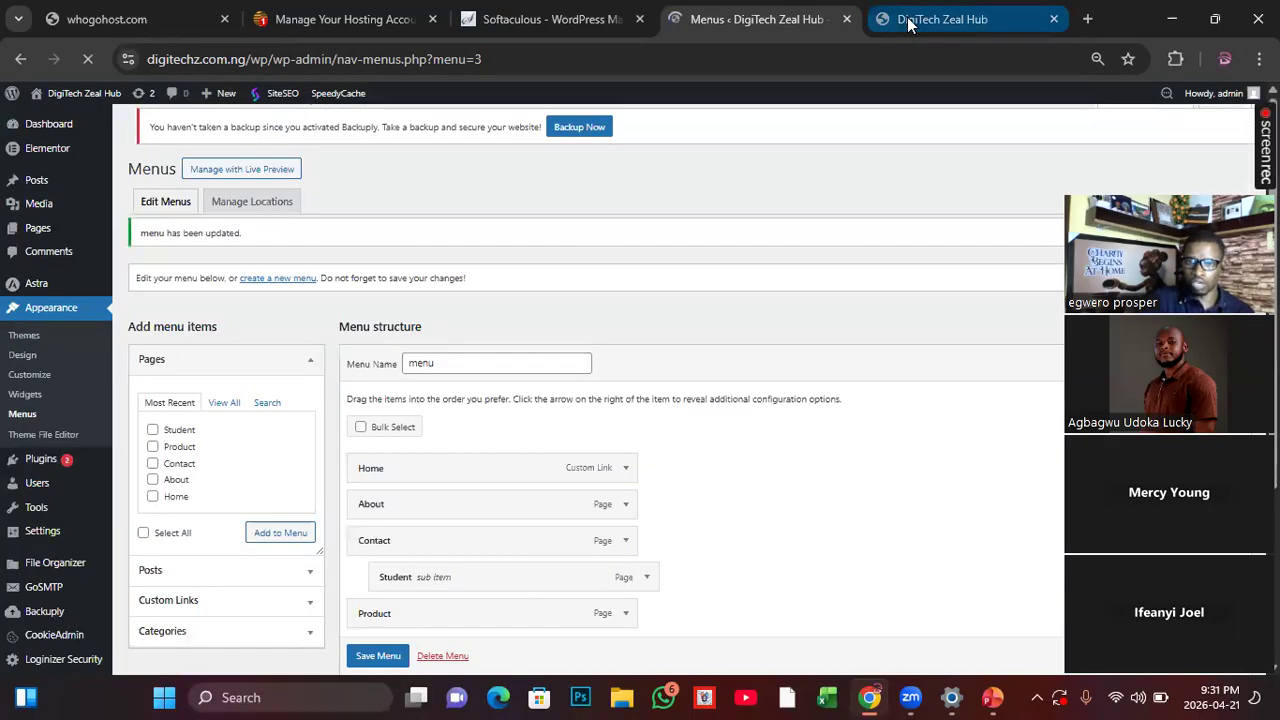
Step: Reload the live homepage and check its footer and the Contact submenu in the header navigation
click(880, 22)
click(95, 61)
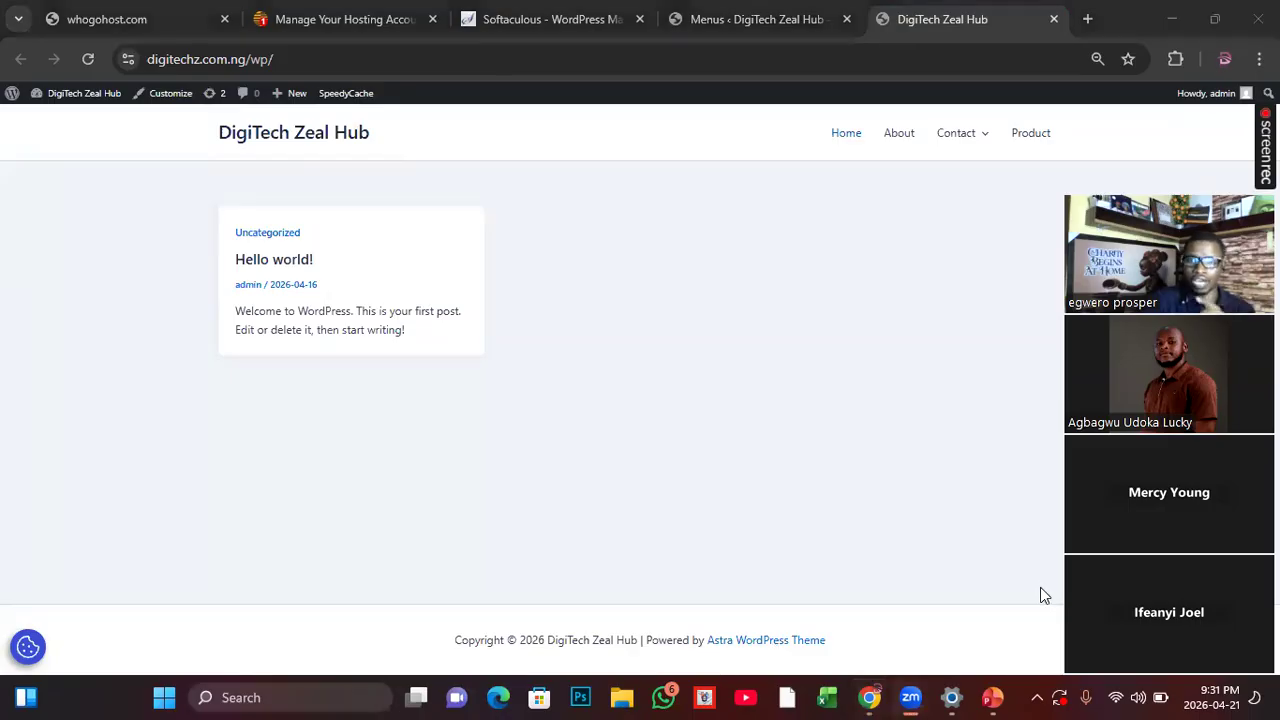
click(80, 61)
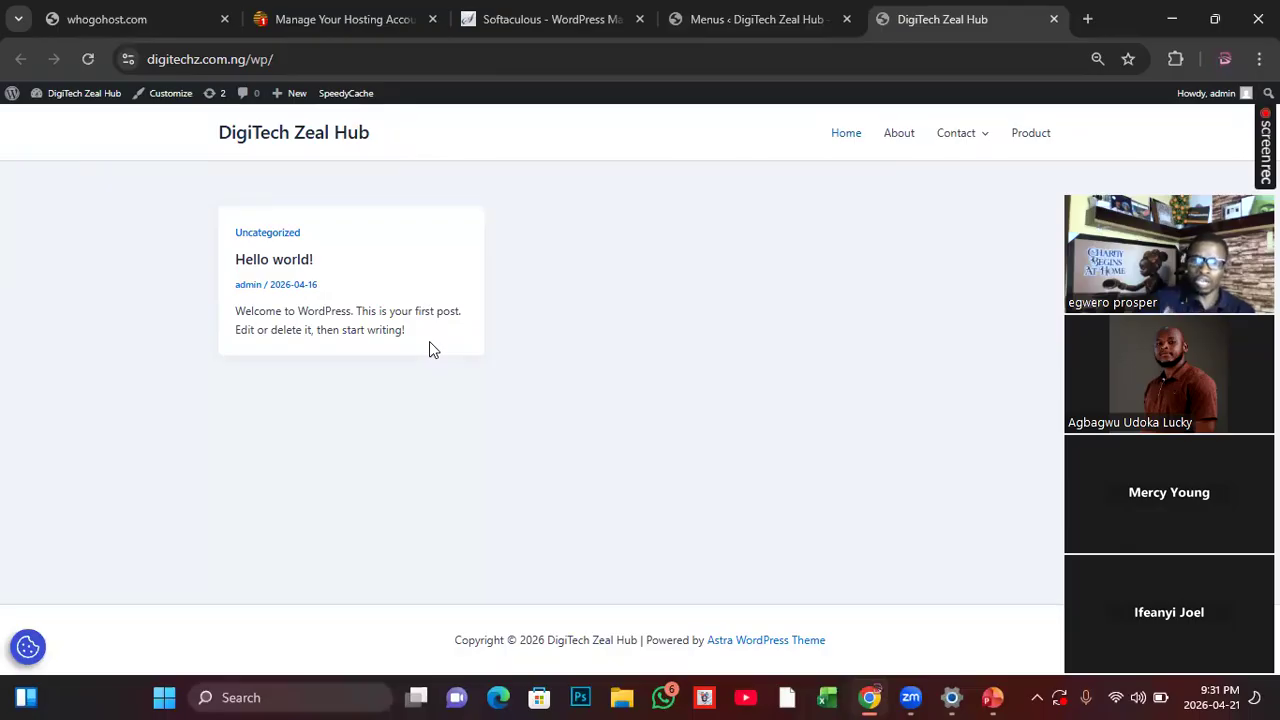
click(700, 21)
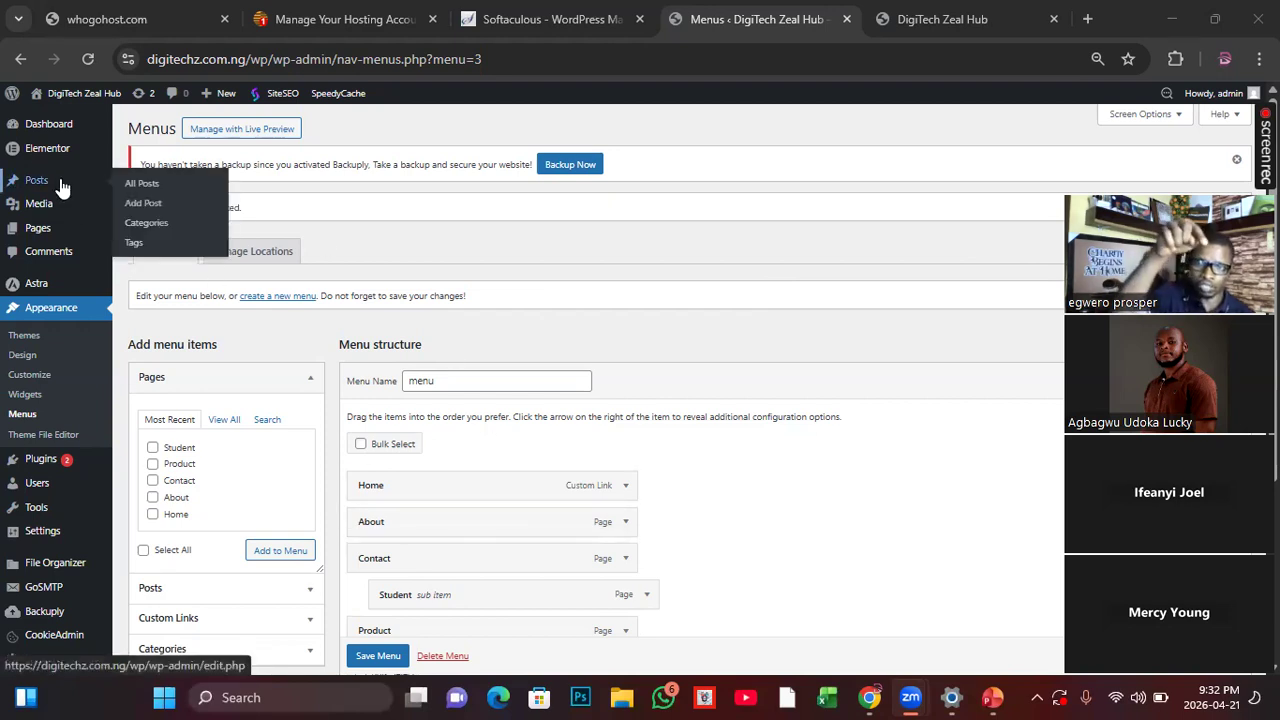
key(ctrl+Tab)
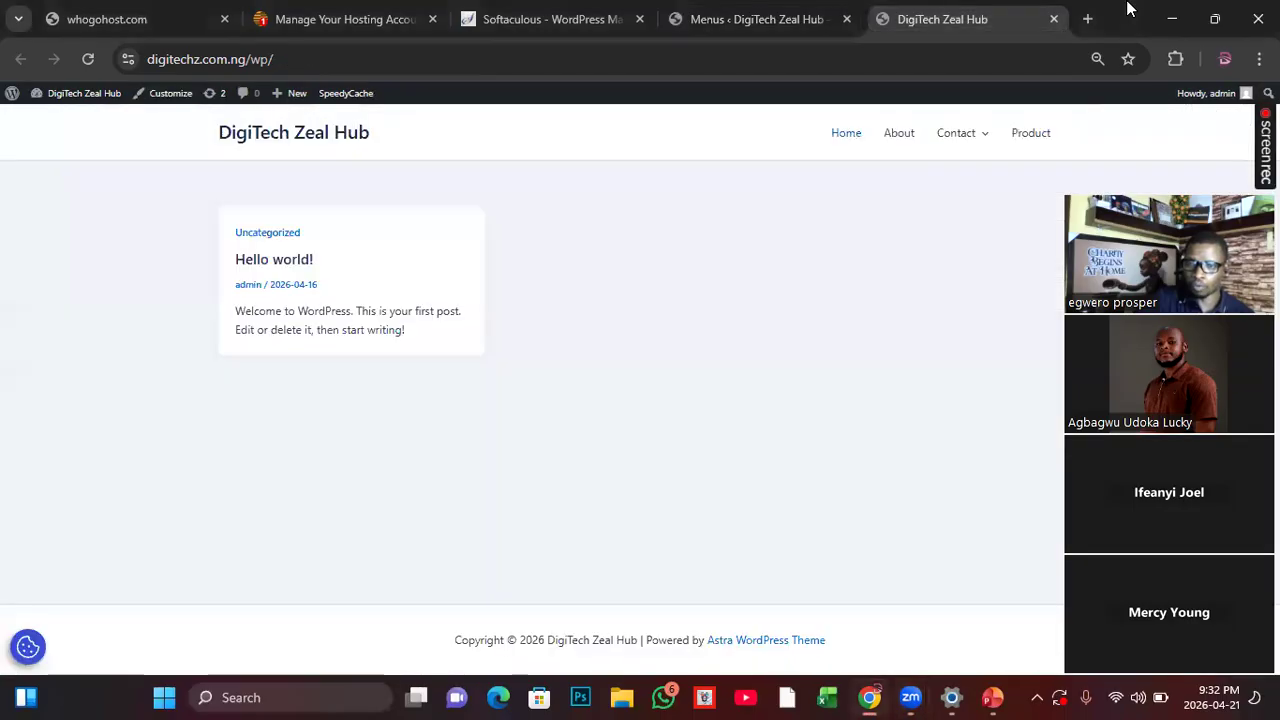
mouse_move(983, 132)
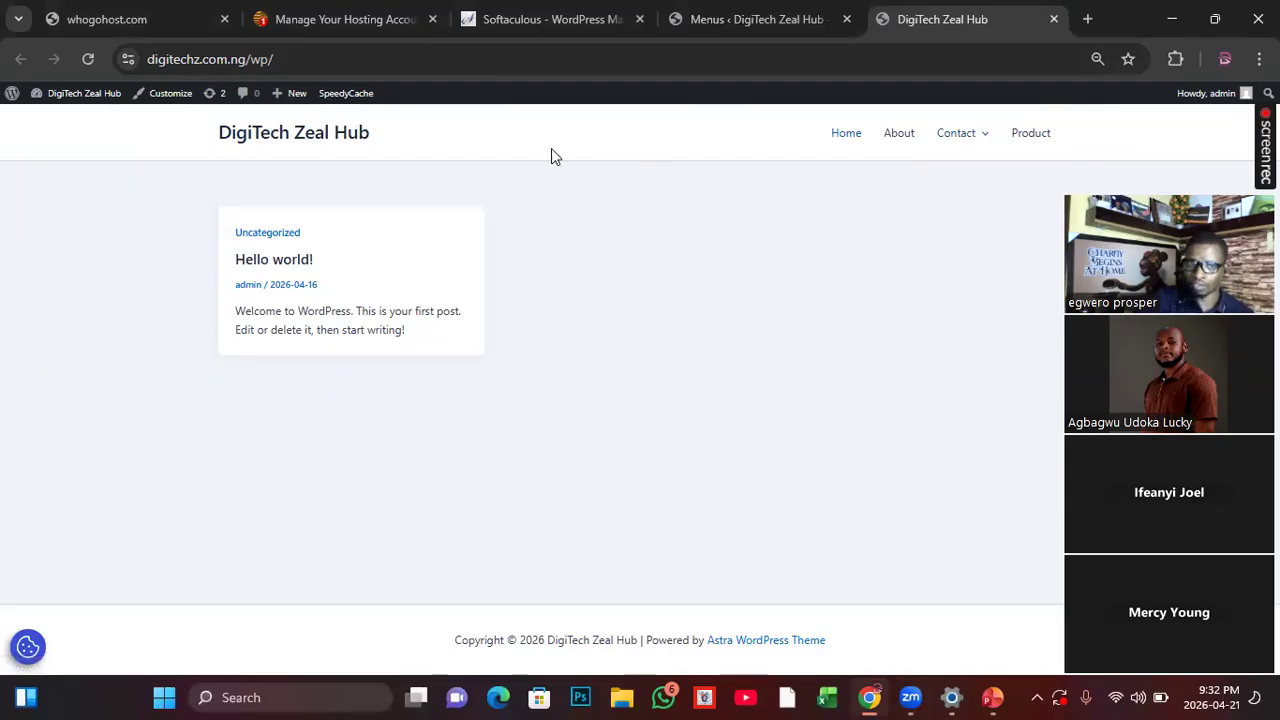
Step: Create a new page titled Admin and publish it
click(738, 35)
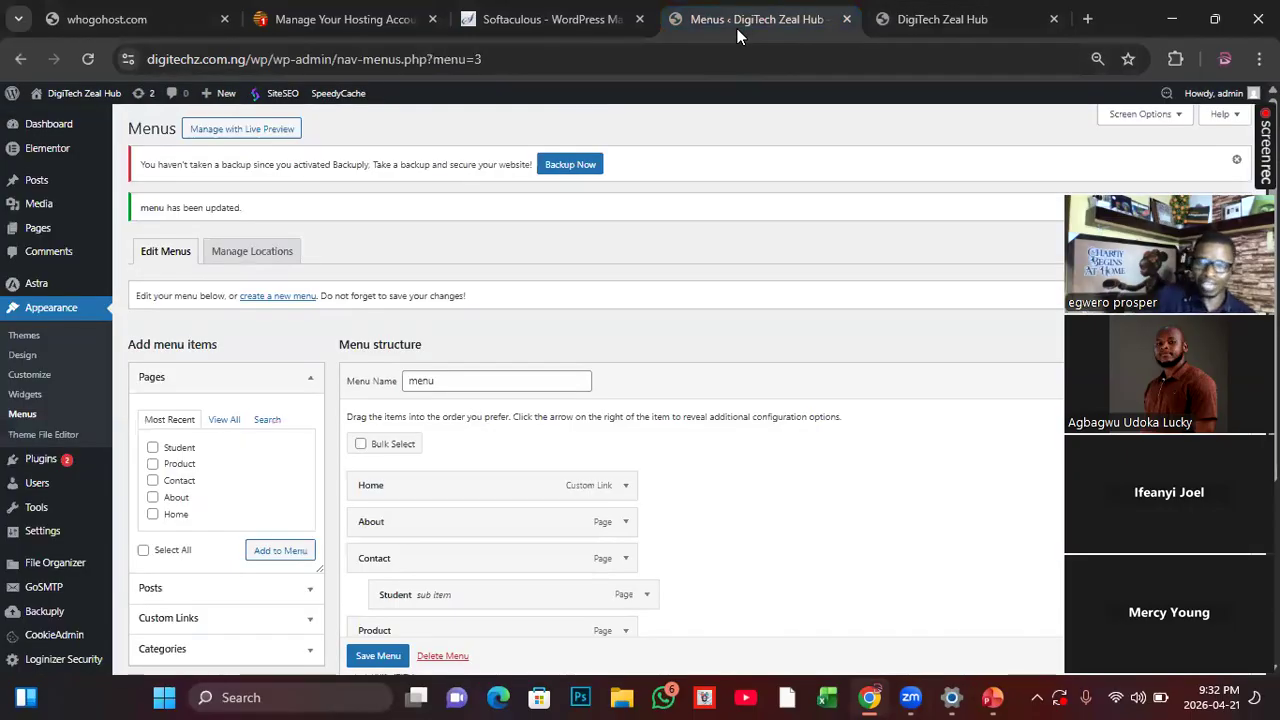
mouse_move(80, 232)
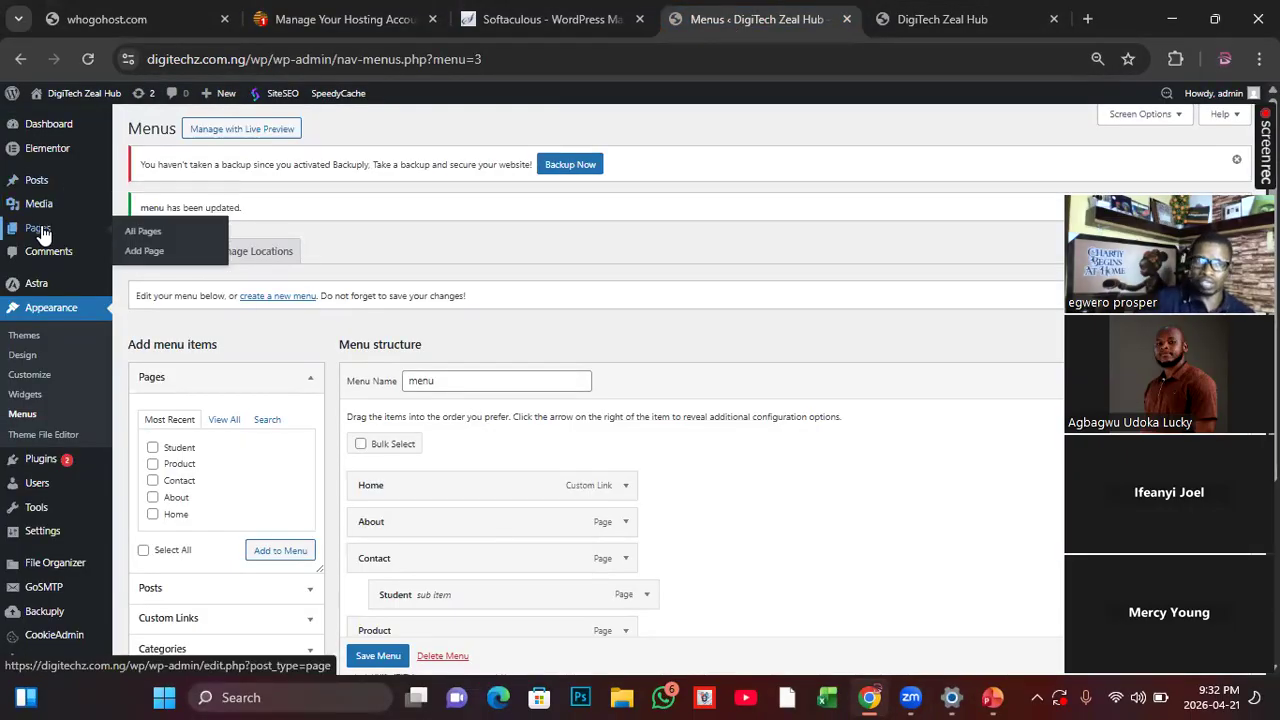
click(141, 259)
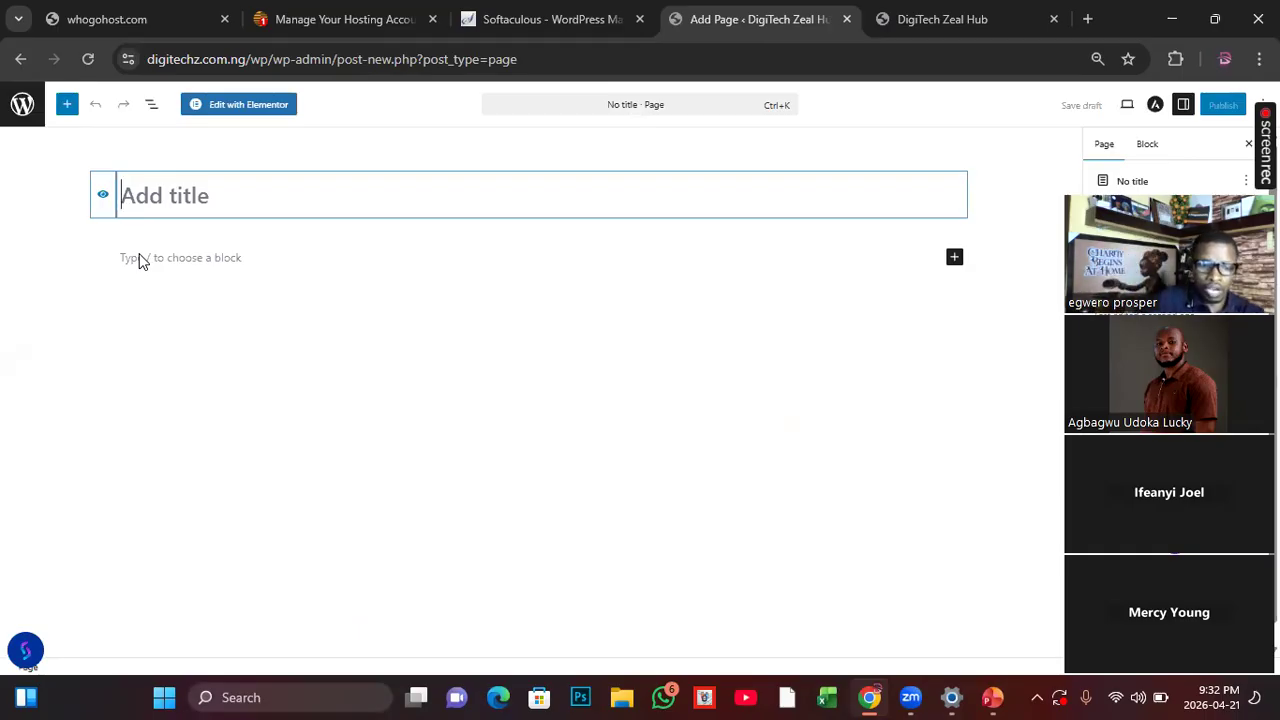
text(Admin)
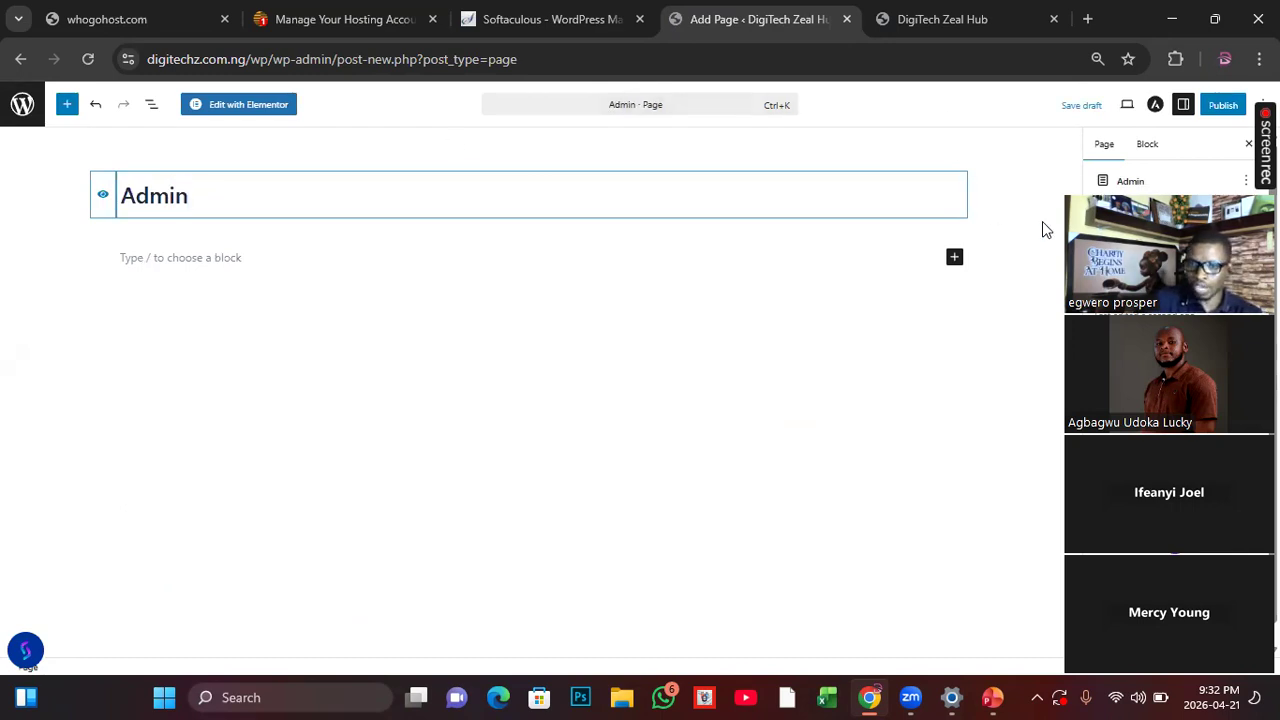
click(1222, 106)
click(1222, 106)
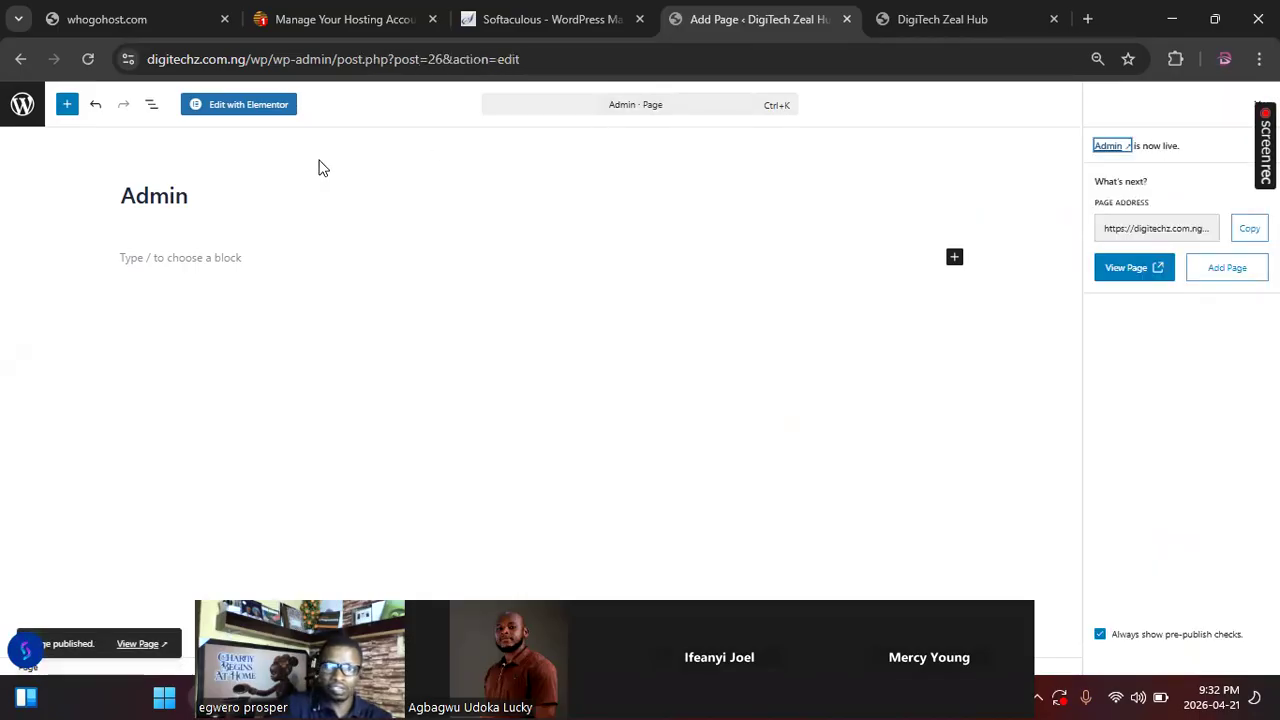
Step: Create a new page titled Gallery and publish it
click(1228, 276)
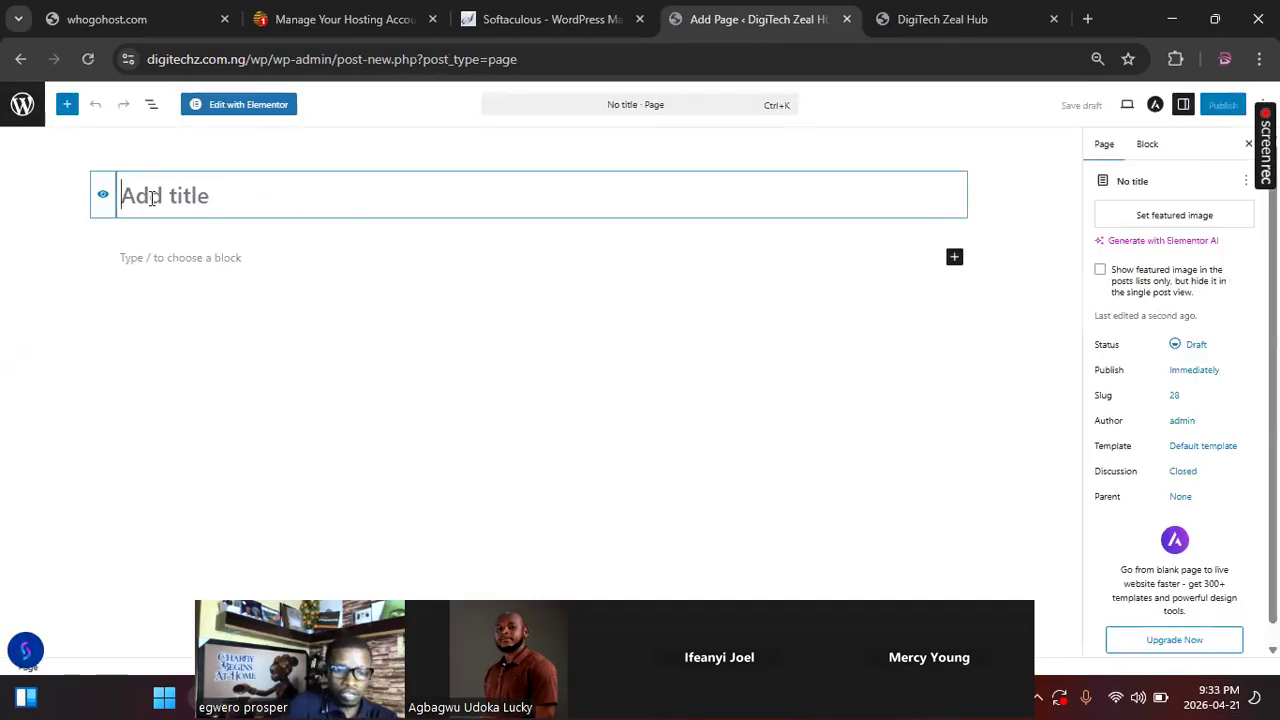
text(Gallery)
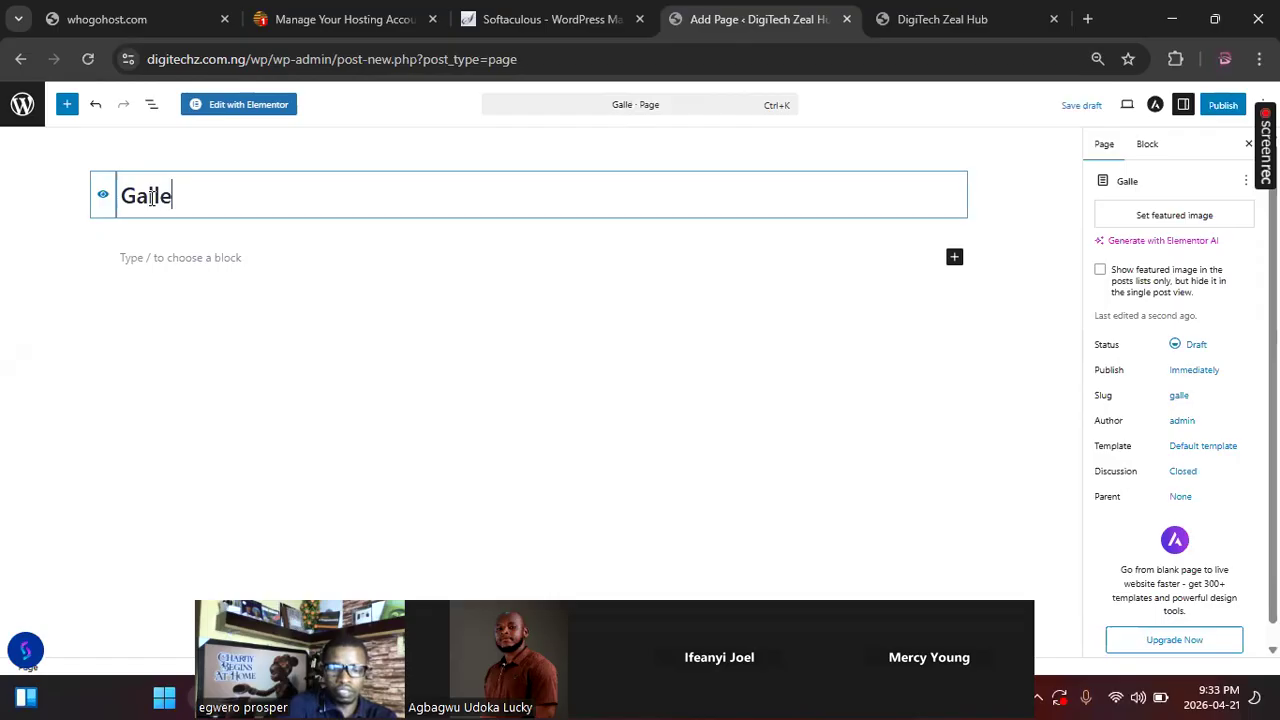
click(1222, 108)
click(1221, 108)
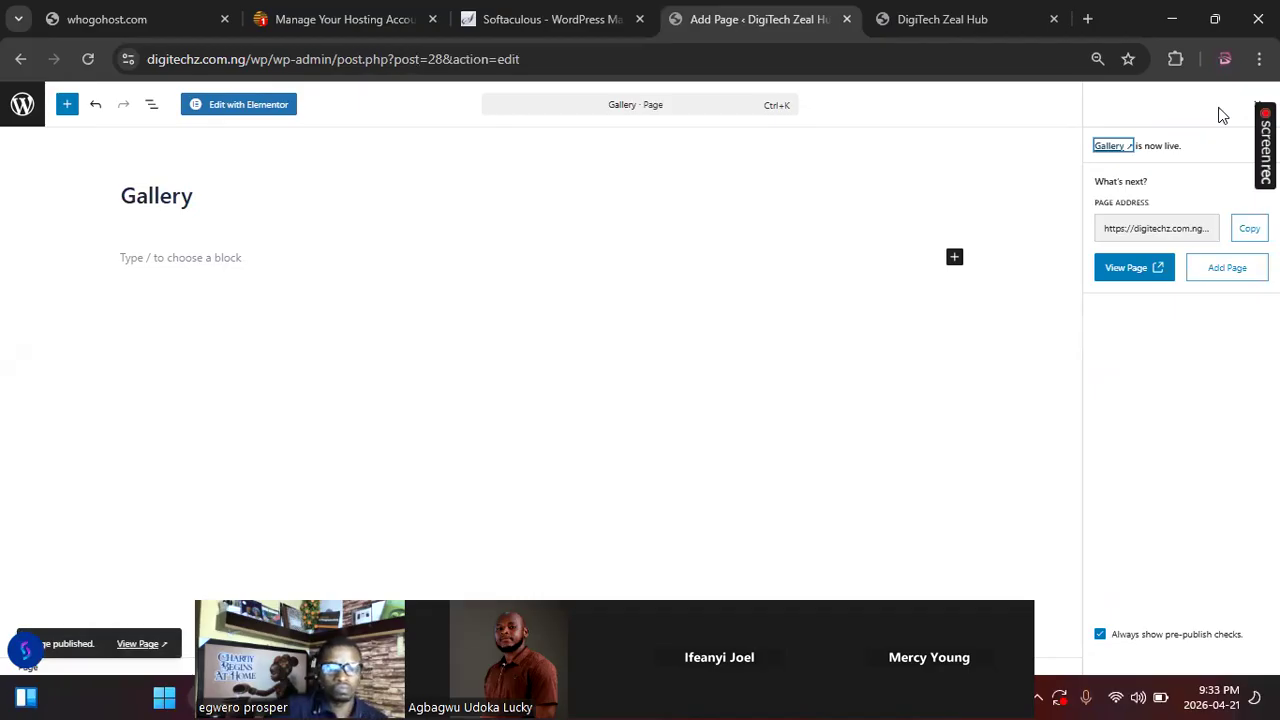
Step: Create a new page titled Services and publish it
click(1228, 270)
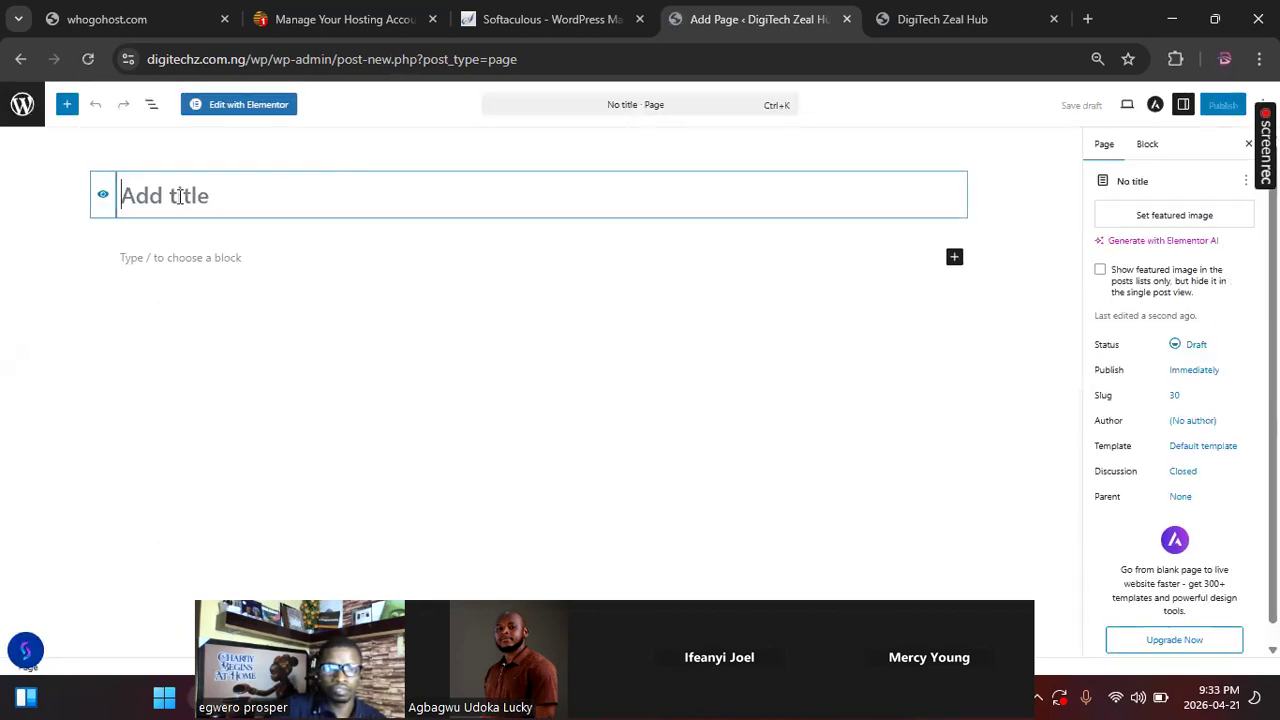
text(O)
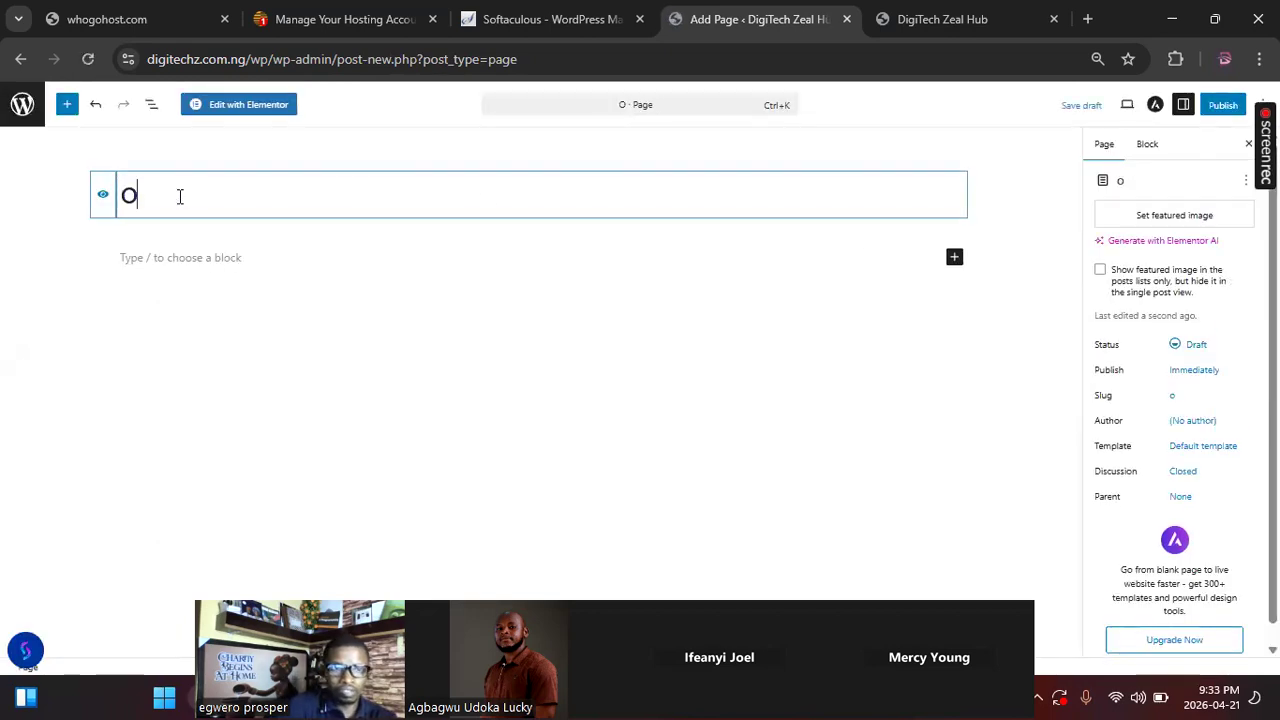
key(BackSpace)
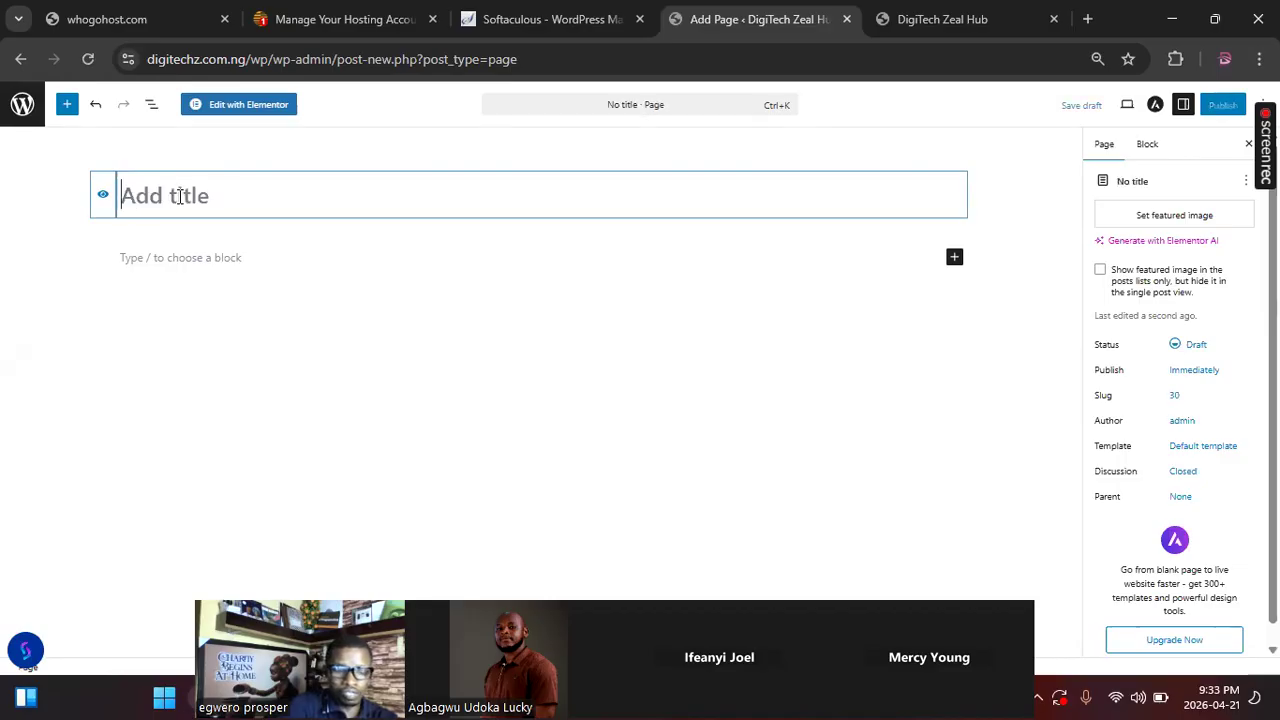
text(Serv)
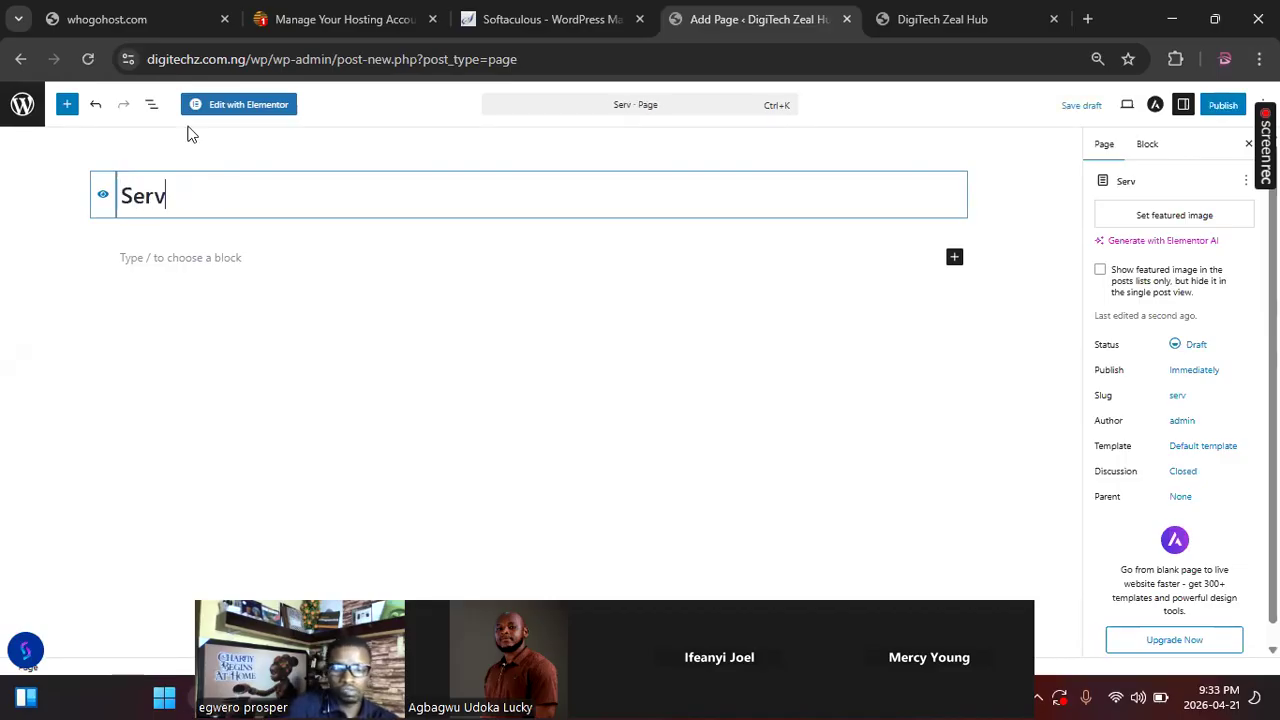
text(ices)
click(1222, 105)
click(1219, 112)
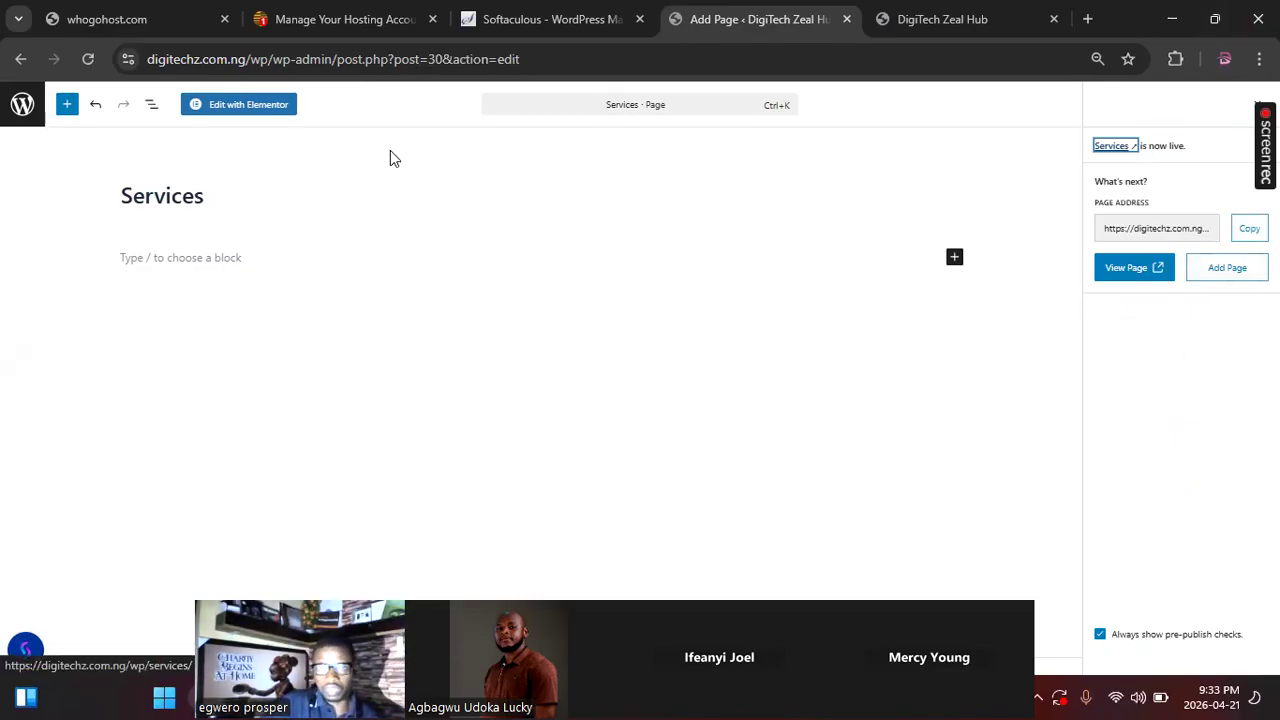
Step: Return to the list of all pages, review it, and reload the live homepage to check its header navigation
click(22, 106)
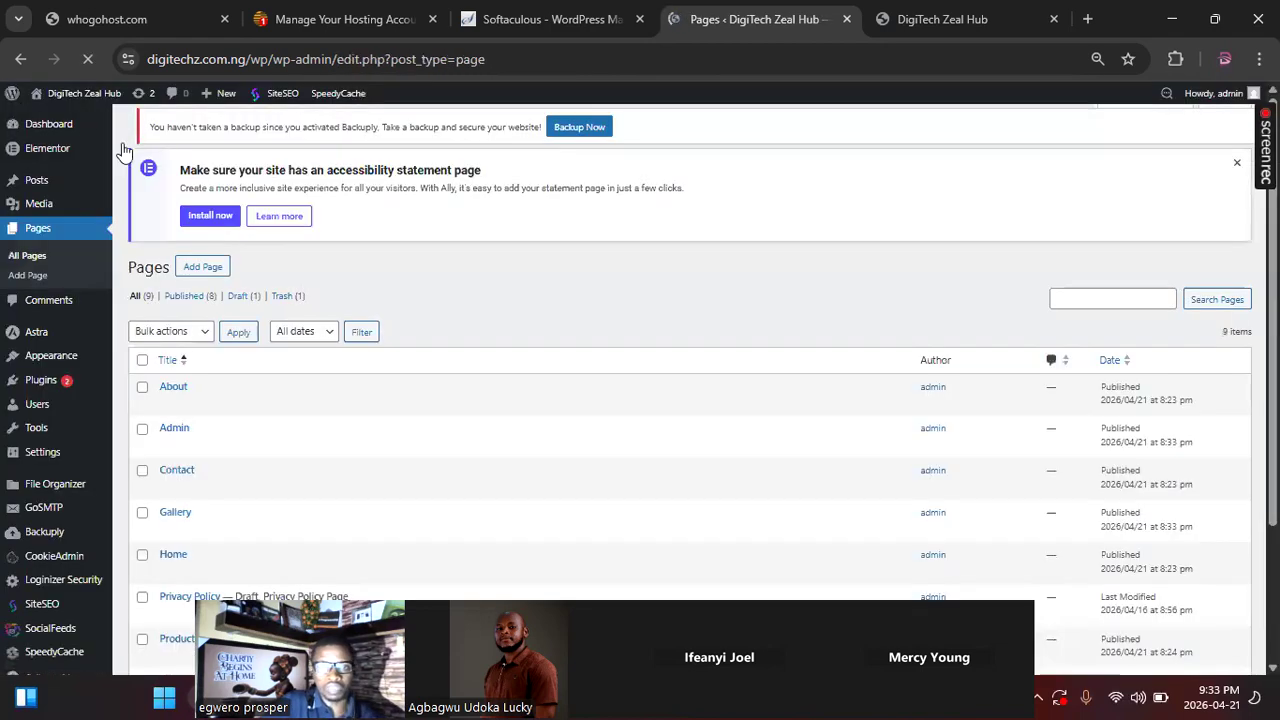
scroll(225, 449, down, 3)
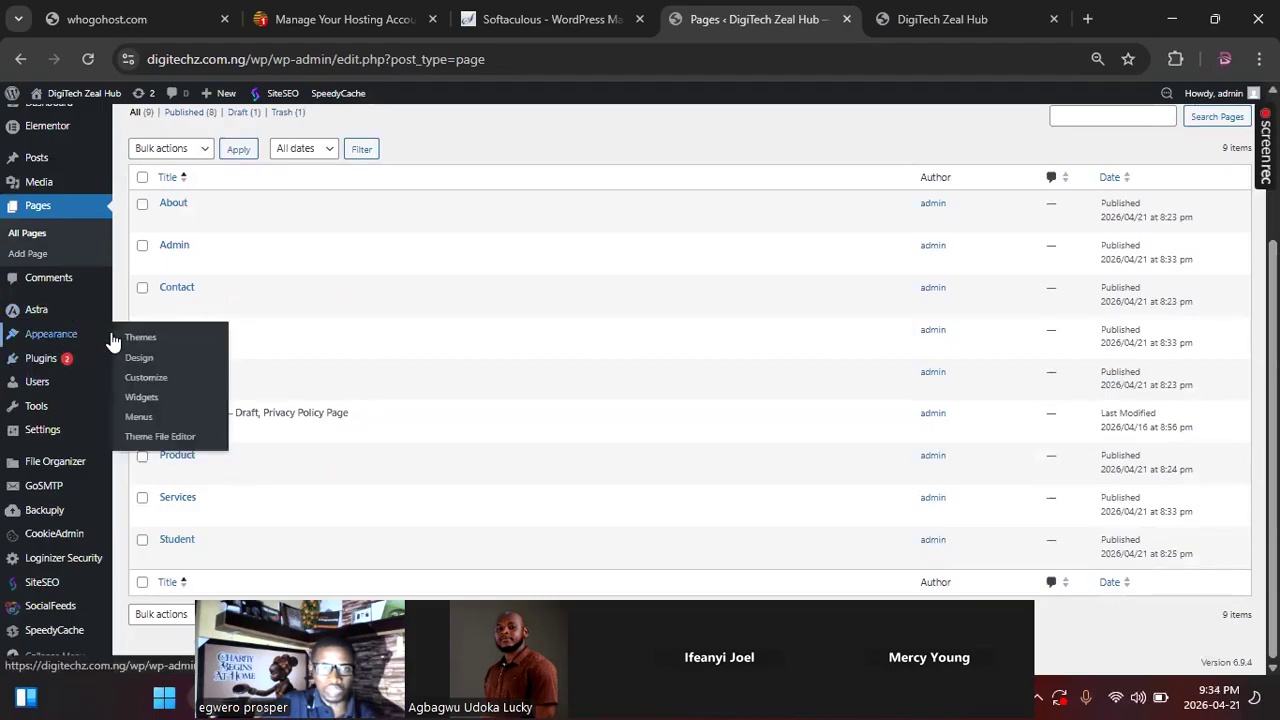
click(948, 28)
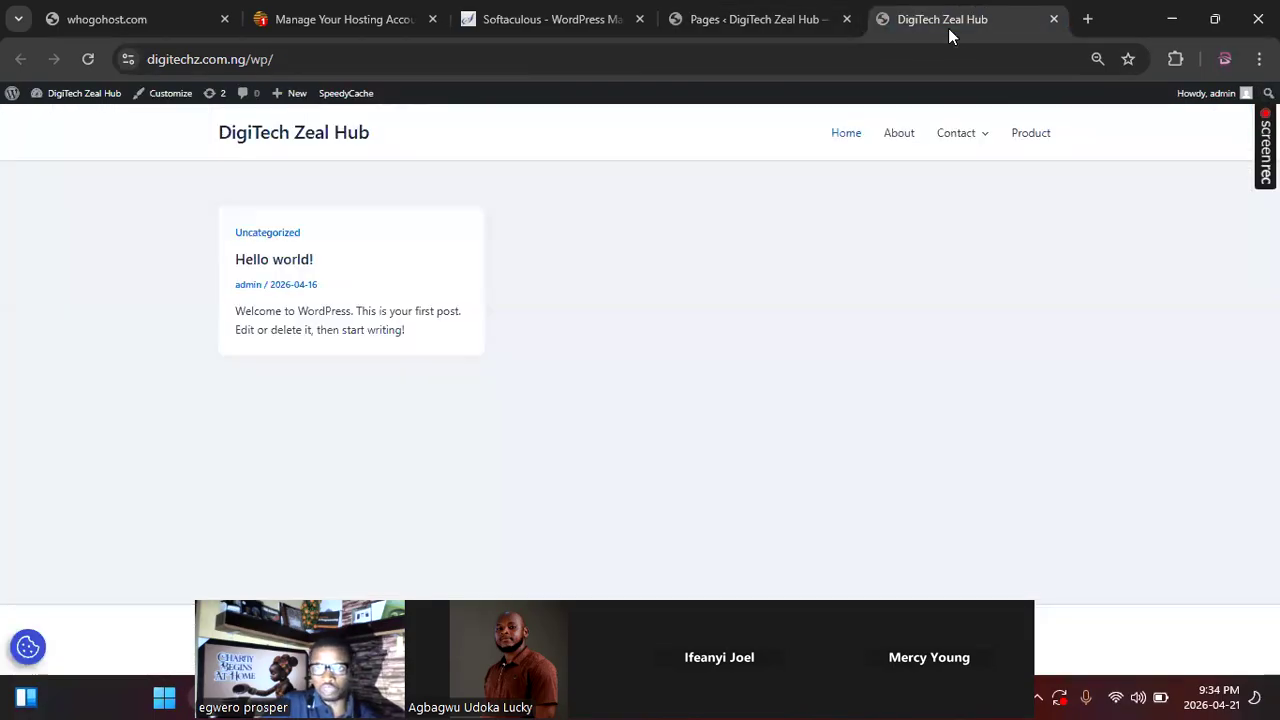
click(90, 60)
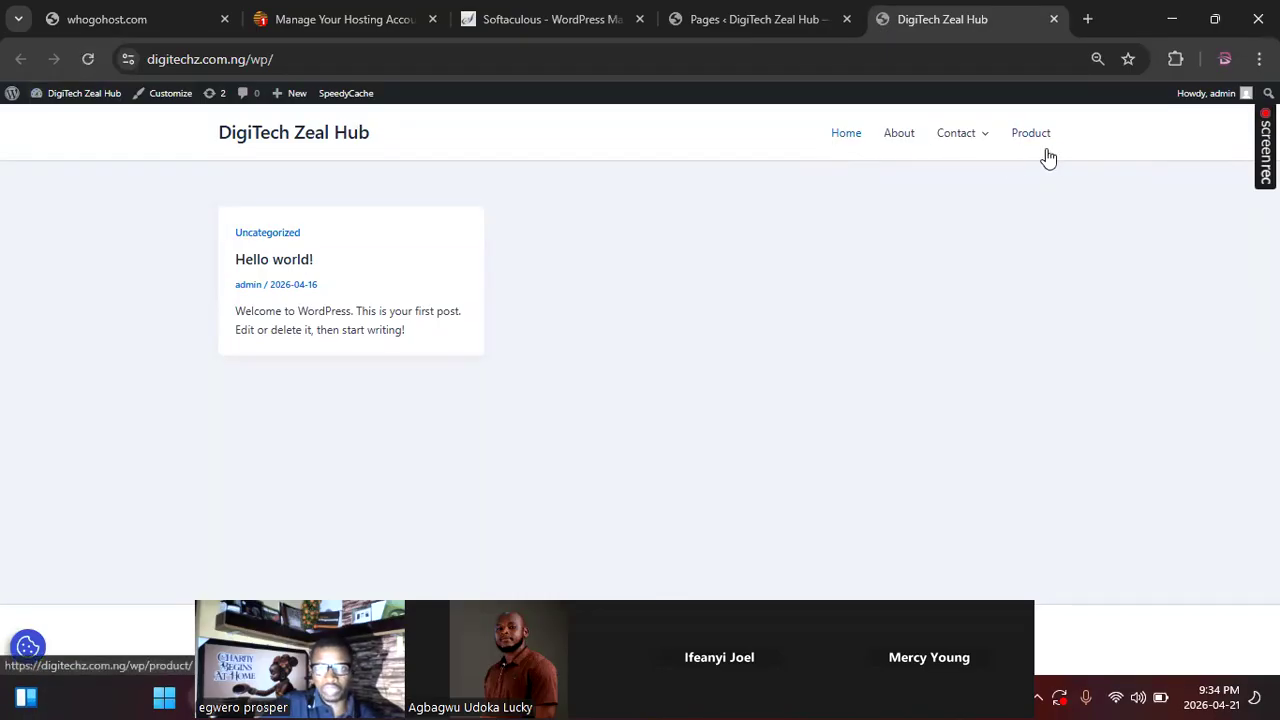
click(88, 61)
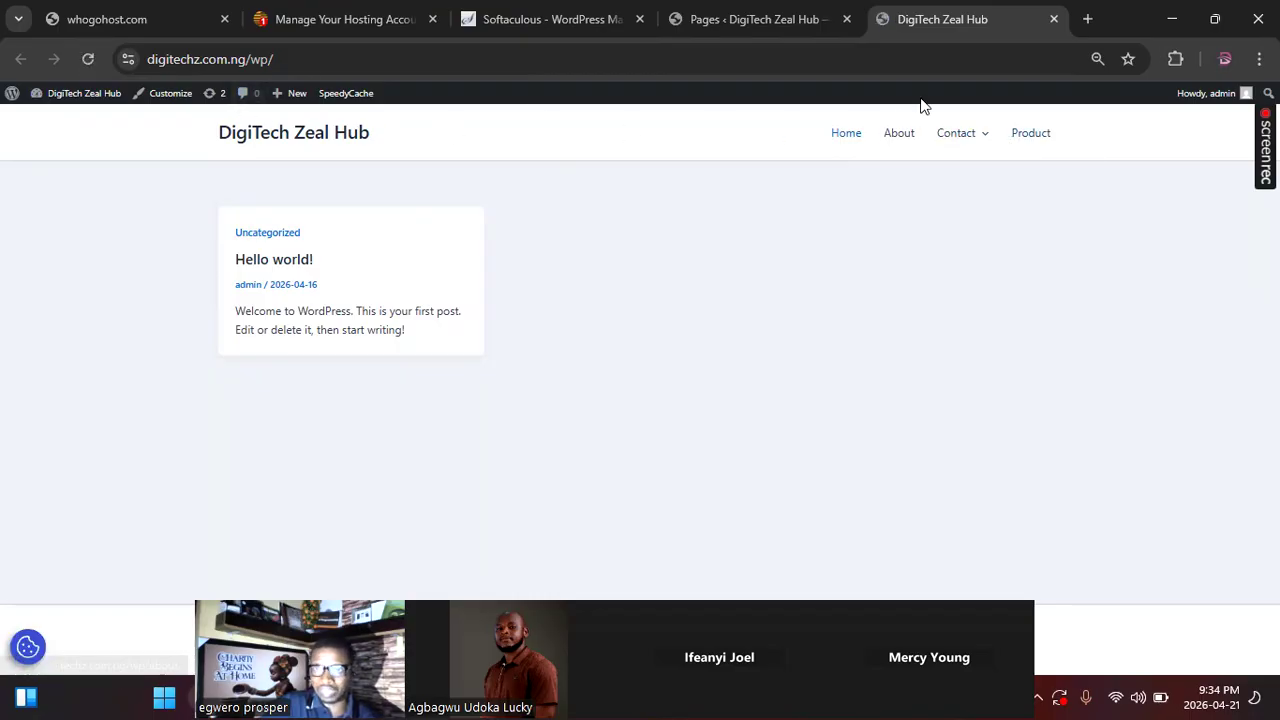
Step: Open the site's menu editor and add the Services, Gallery and Admin pages to the menu
click(787, 30)
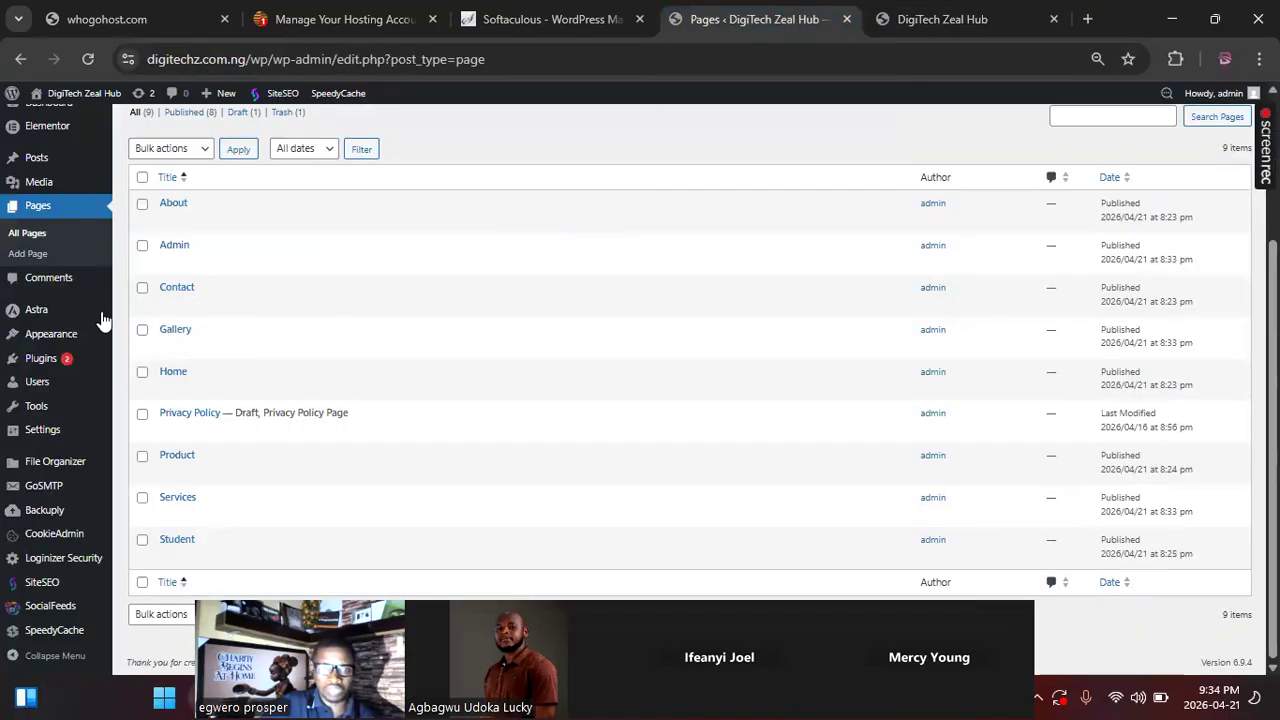
click(70, 342)
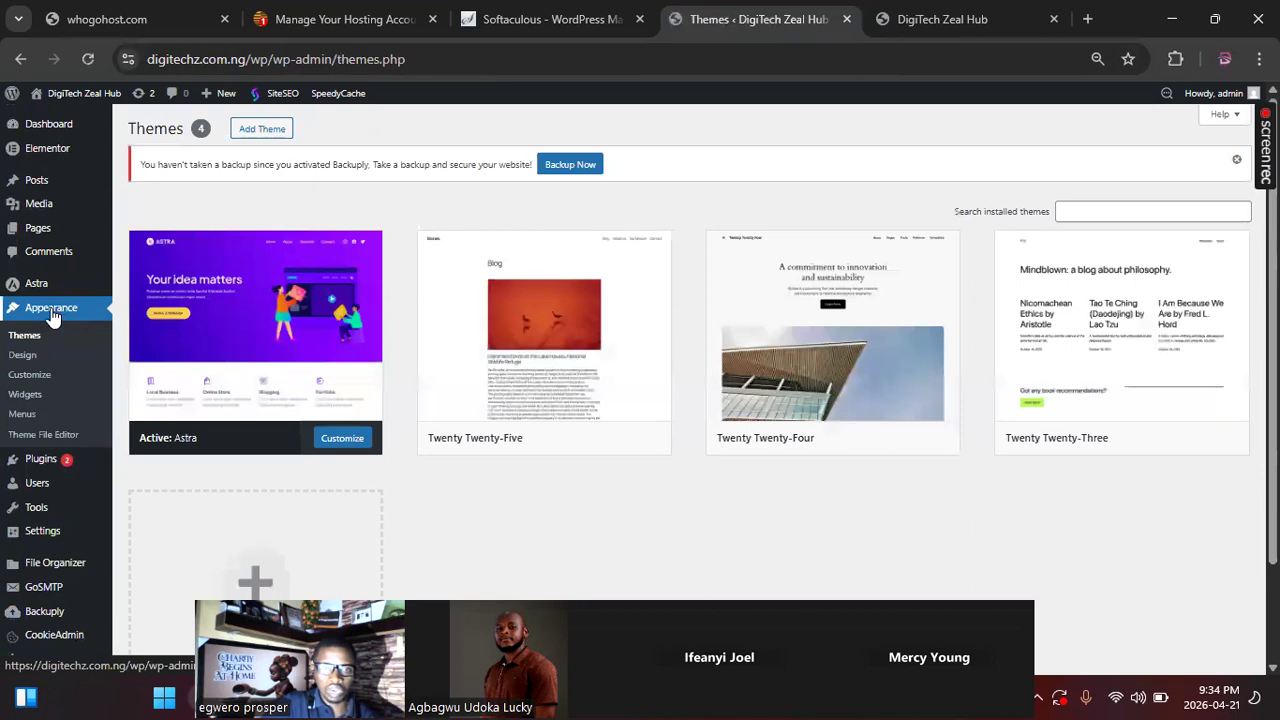
click(25, 415)
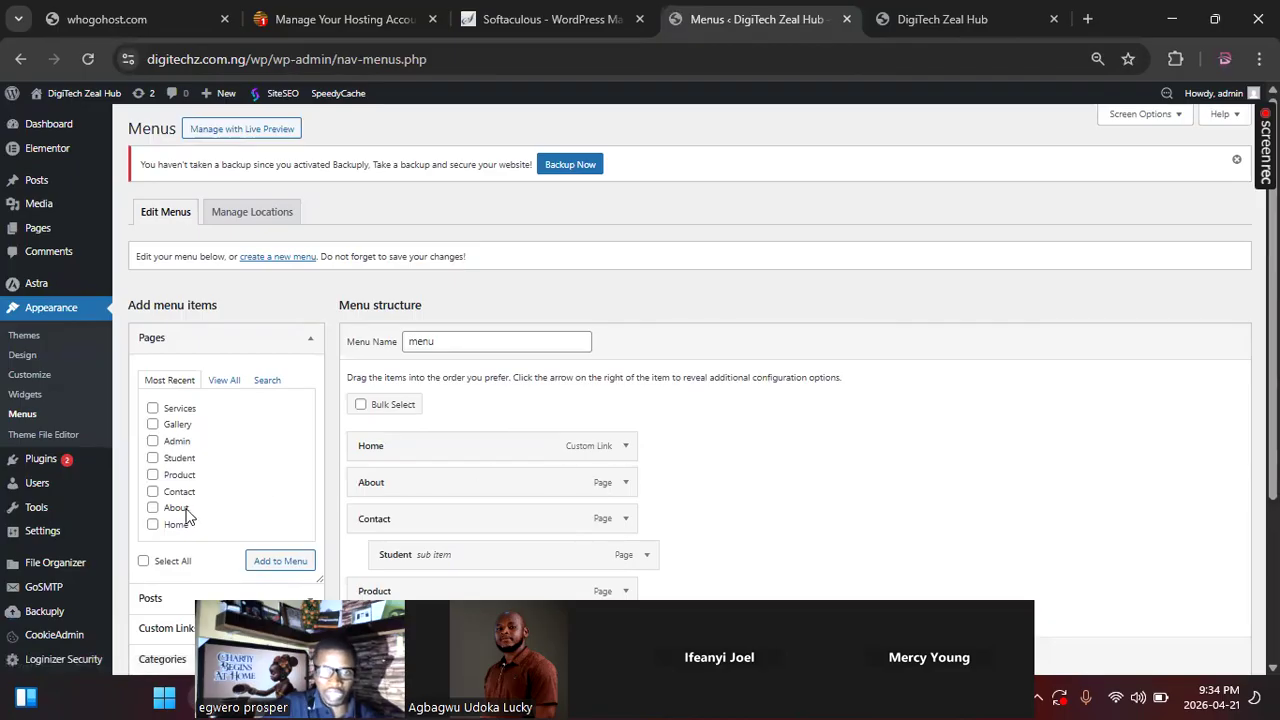
scroll(456, 473, down, 1)
scroll(456, 473, down, 2)
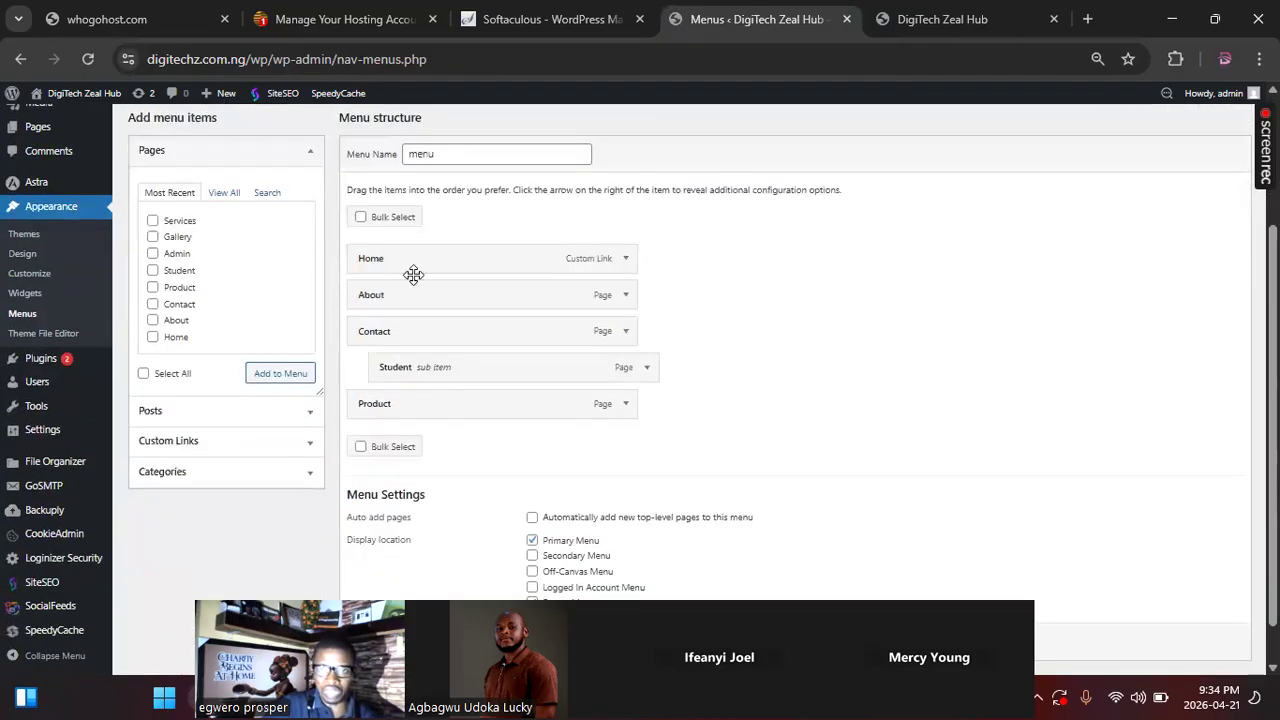
scroll(408, 320, up, 1)
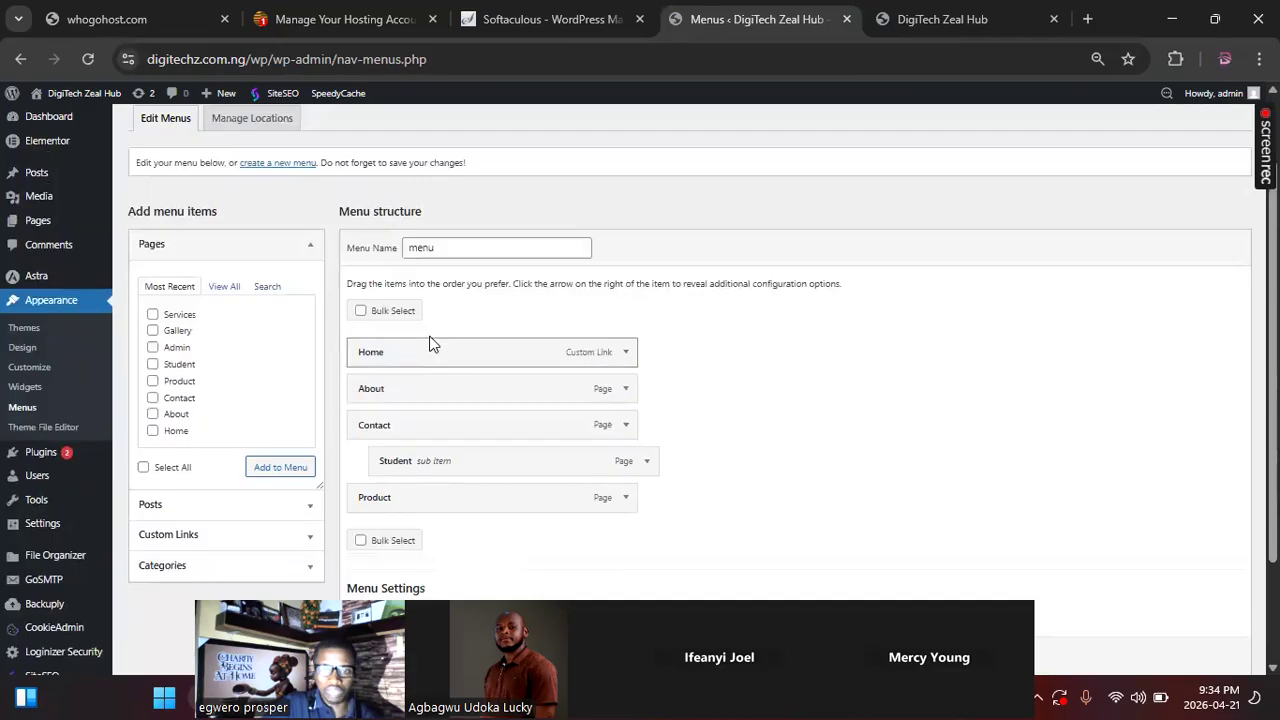
click(152, 330)
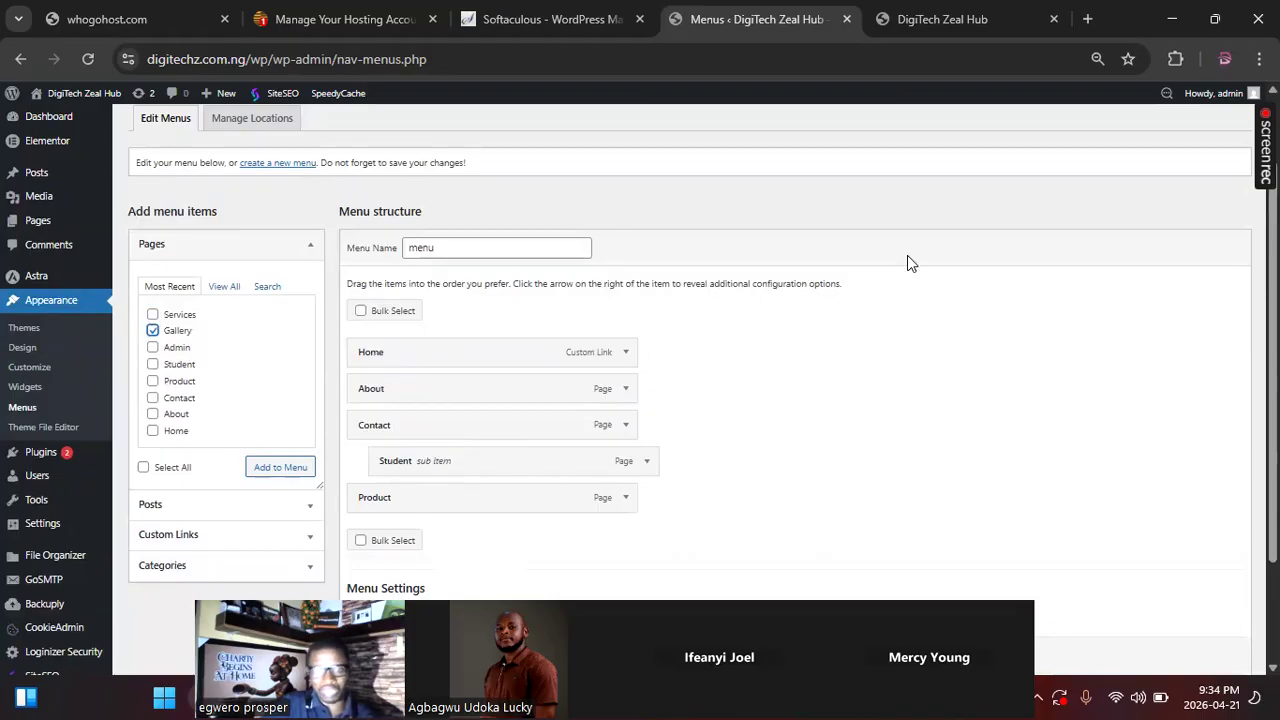
click(152, 347)
click(152, 314)
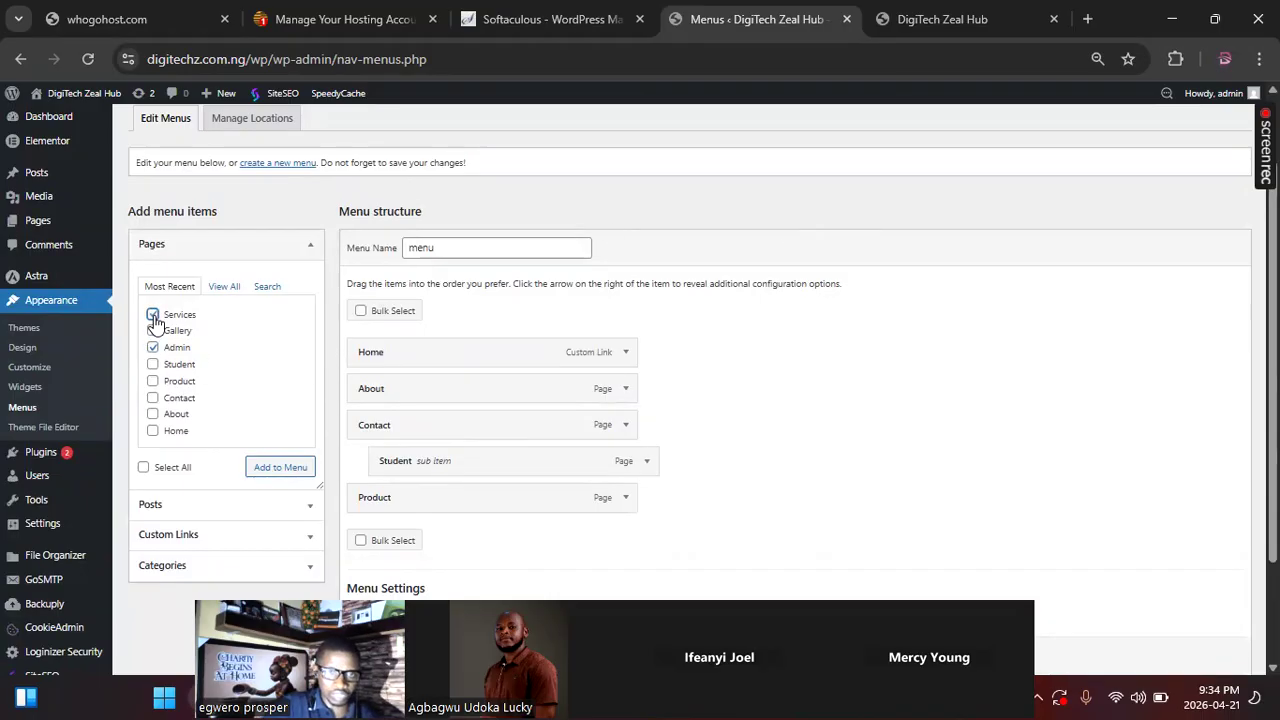
click(270, 476)
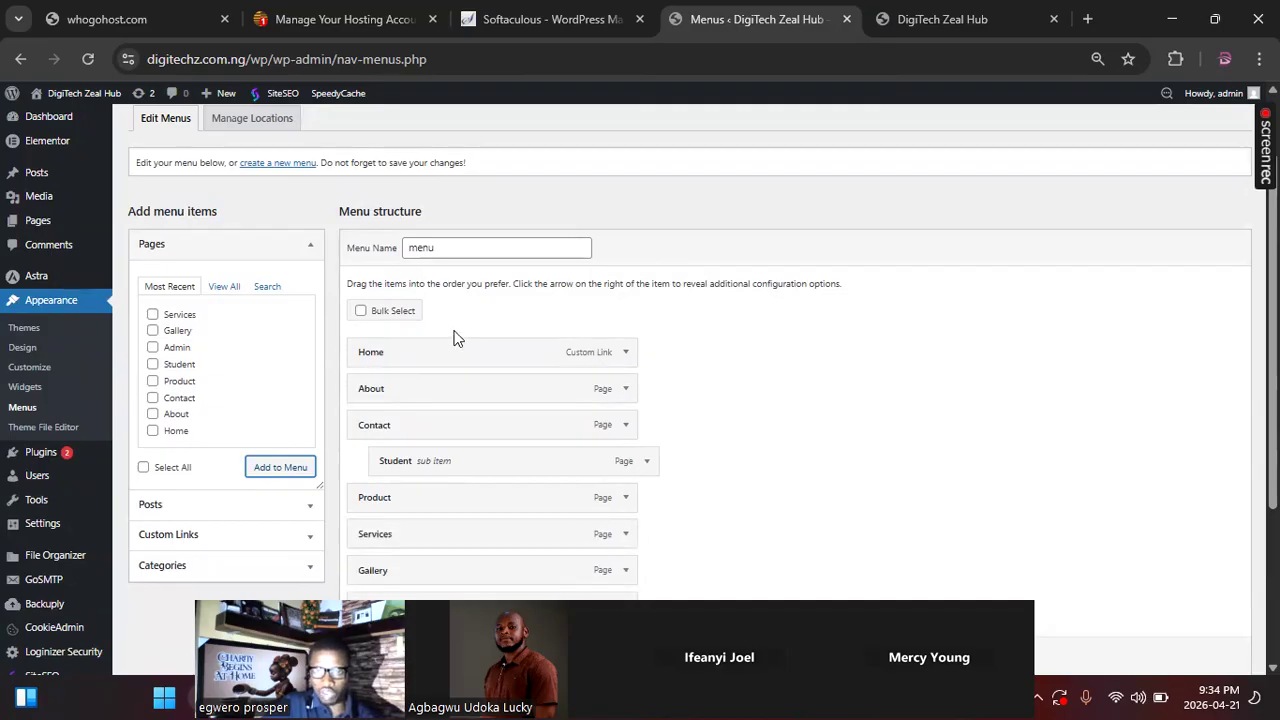
Step: Nest Services and Gallery as sub items of Contact below Student, and save the menu
scroll(471, 352, down, 2)
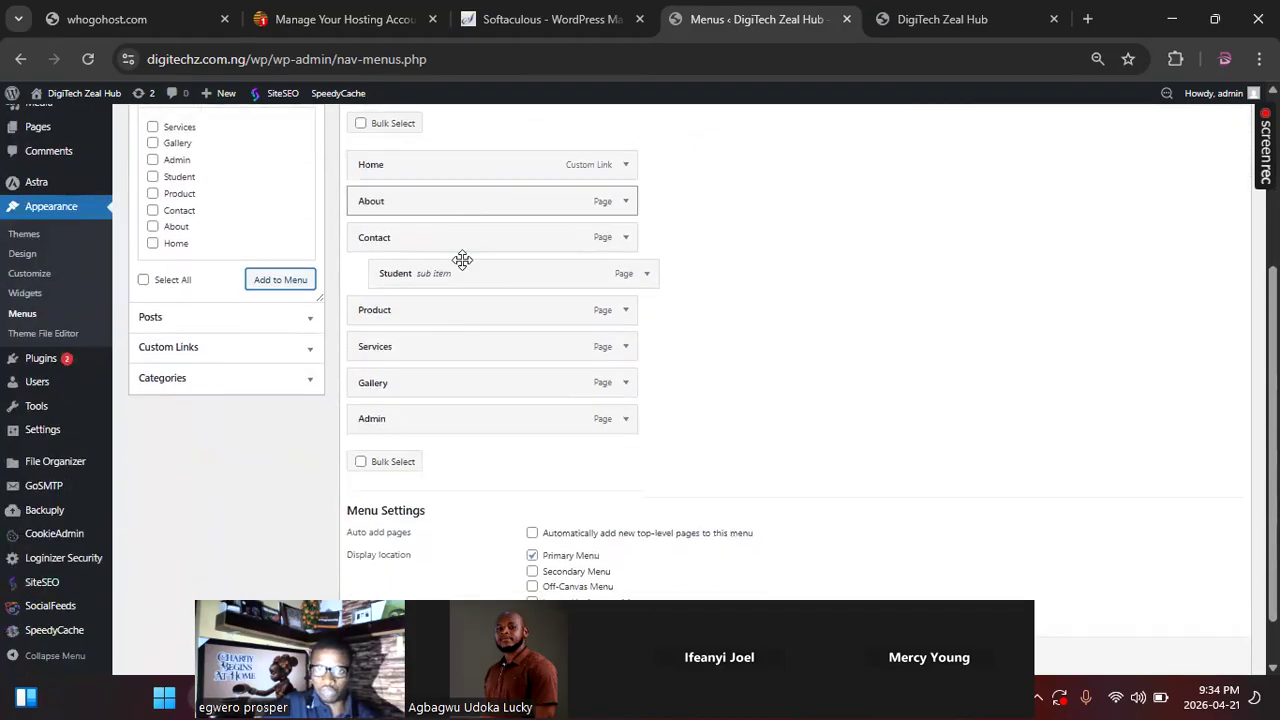
scroll(463, 387, up, 1)
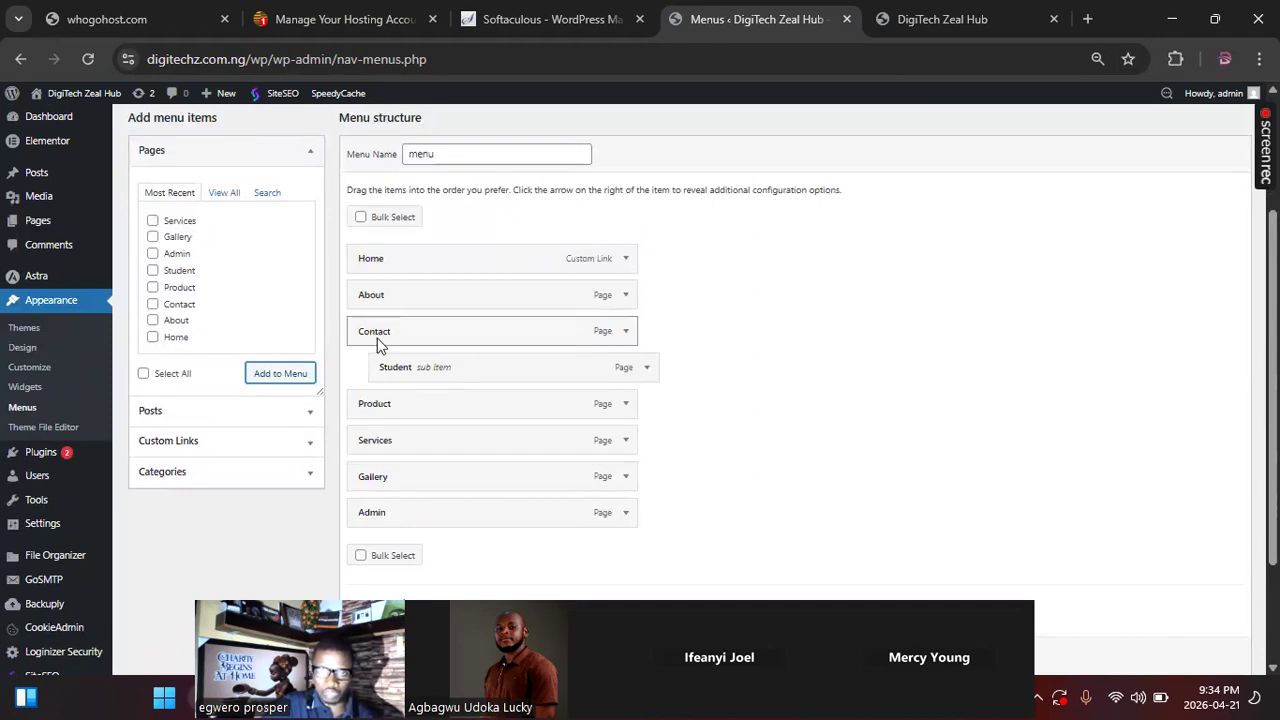
drag(380, 443, 400, 404)
drag(383, 486, 403, 447)
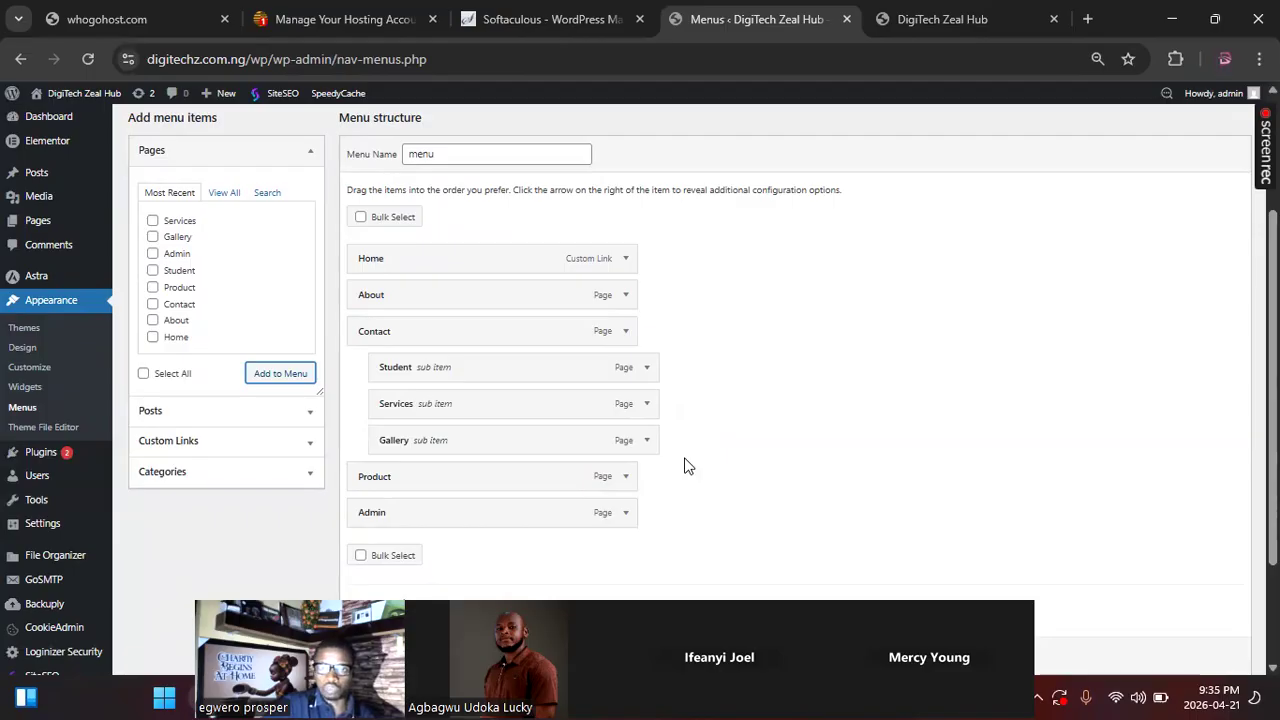
scroll(390, 600, down, 2)
click(378, 656)
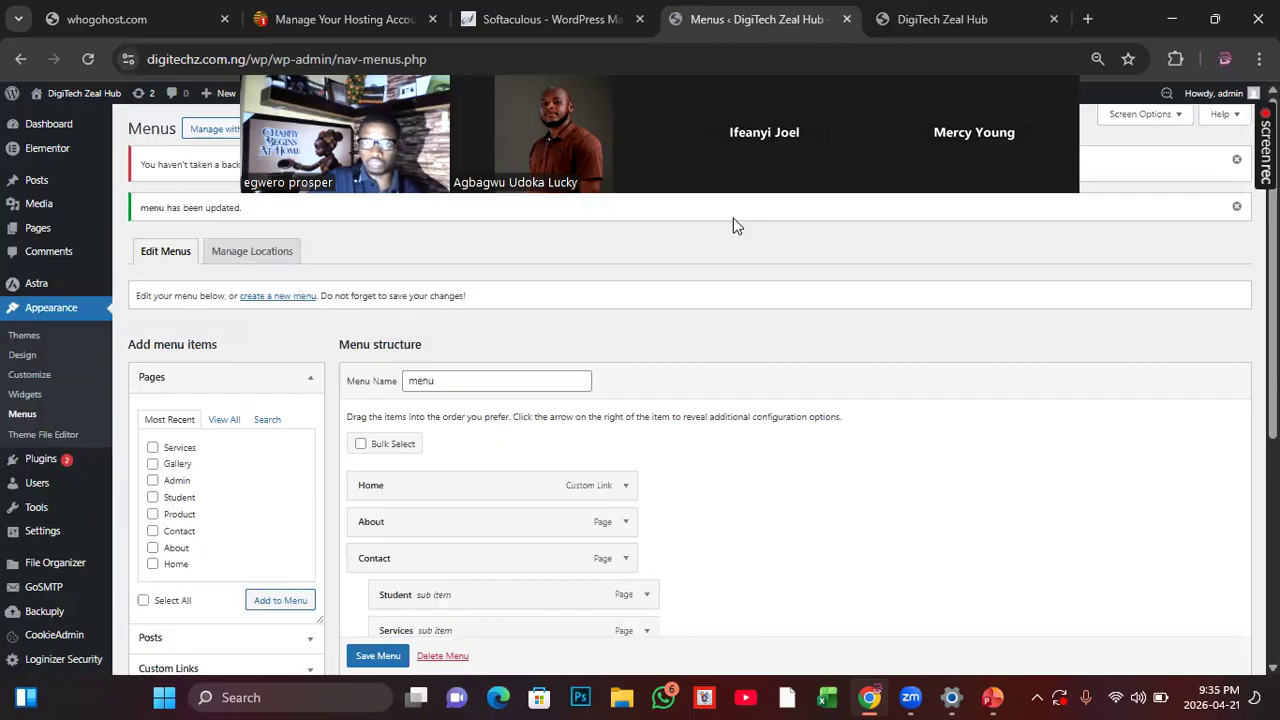
drag(733, 218, 1215, 543)
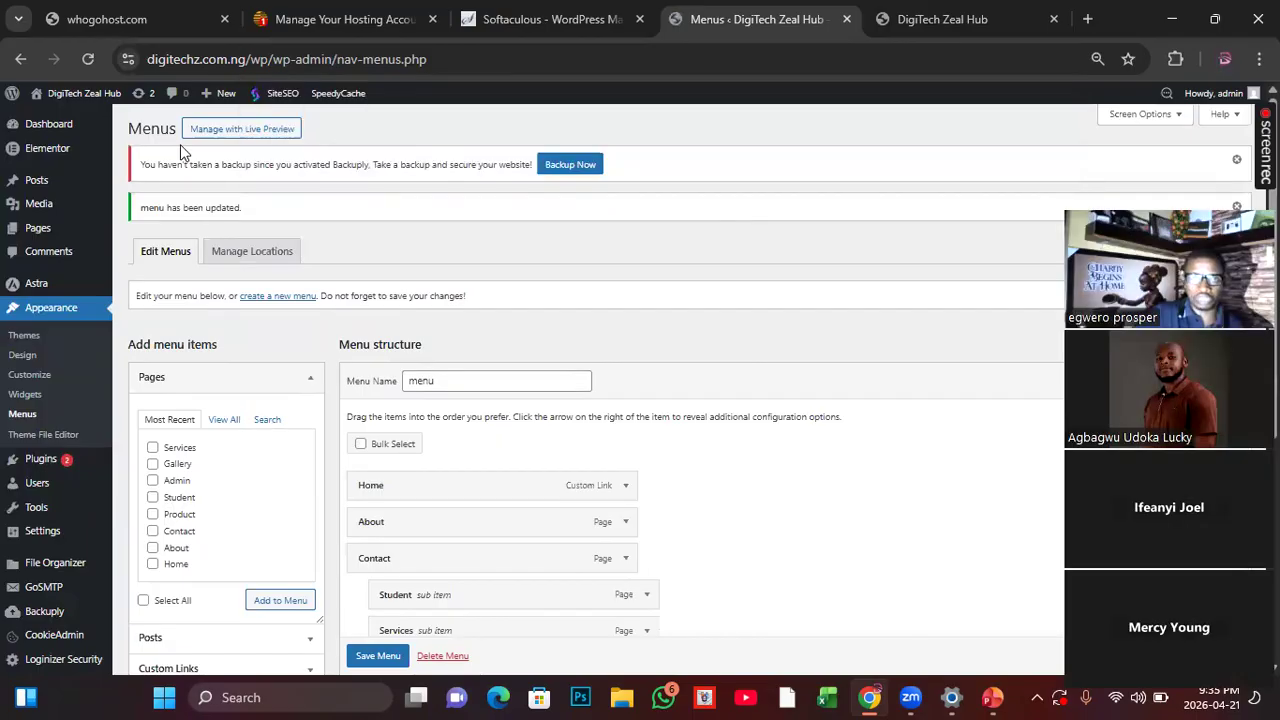
Step: Reload the live homepage, check the Contact submenu, and visit the Product, About and Home pages from the header navigation
click(942, 19)
click(88, 59)
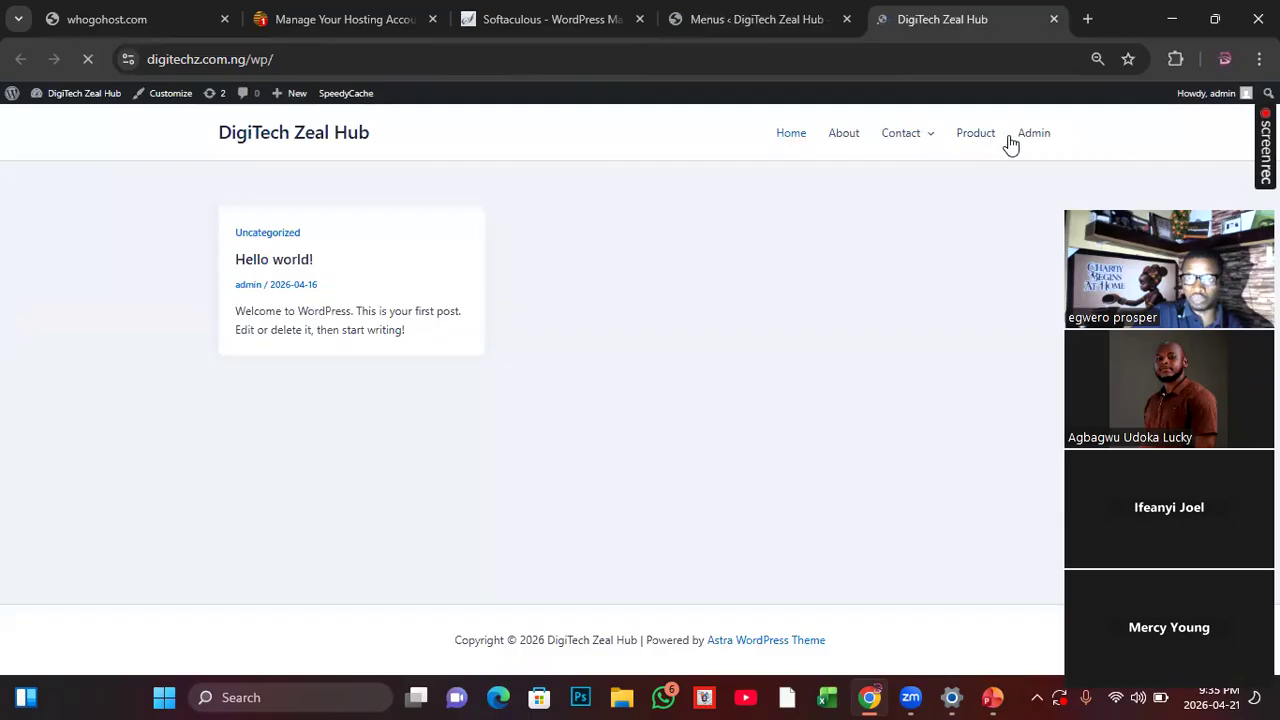
mouse_move(939, 150)
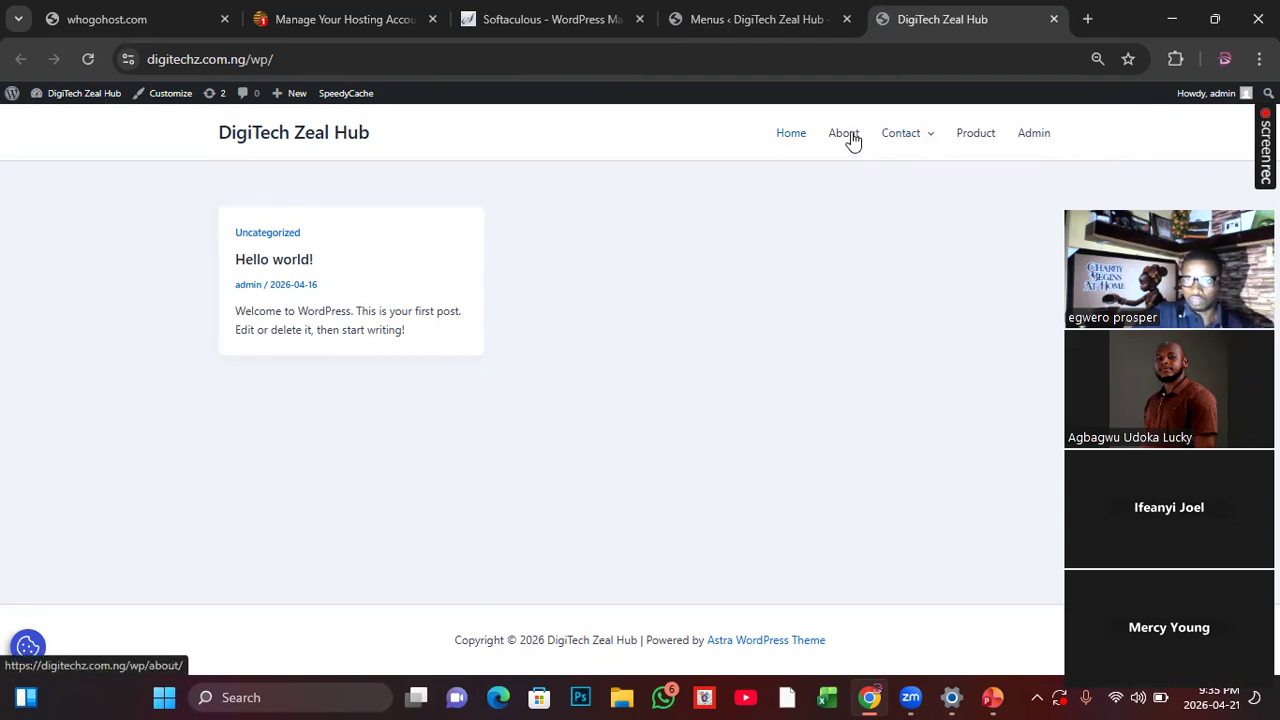
click(972, 138)
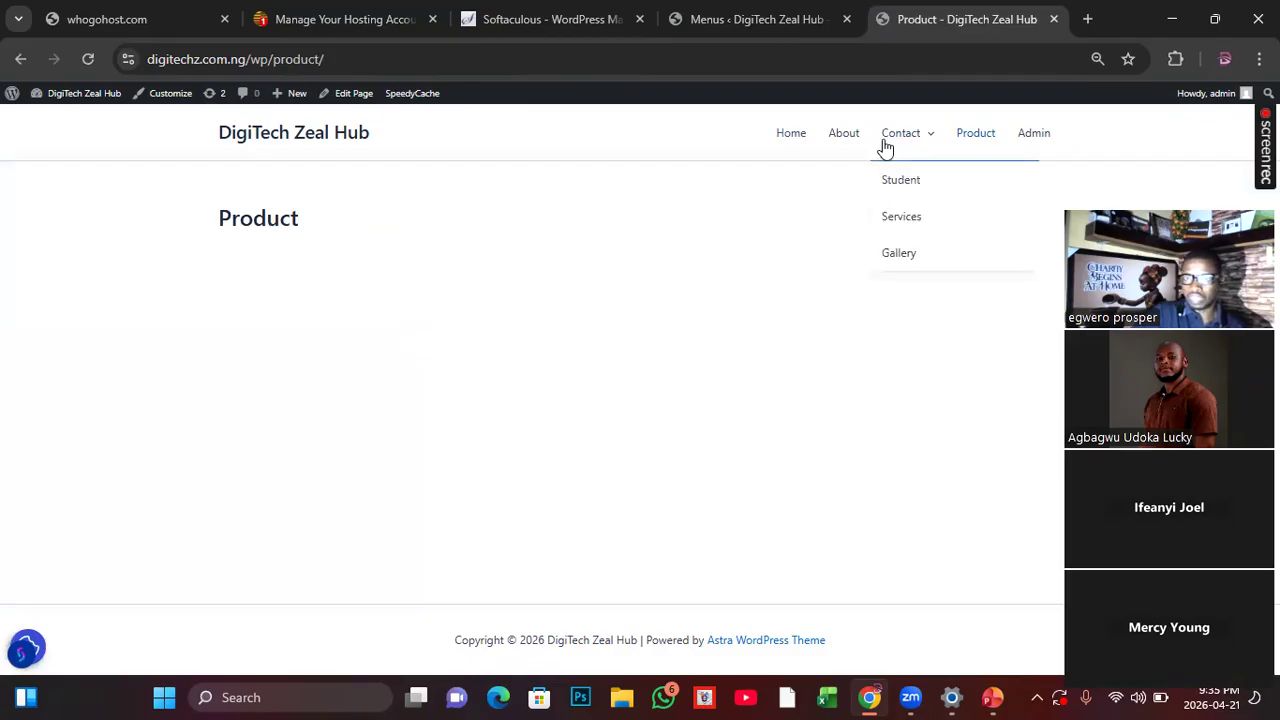
click(838, 138)
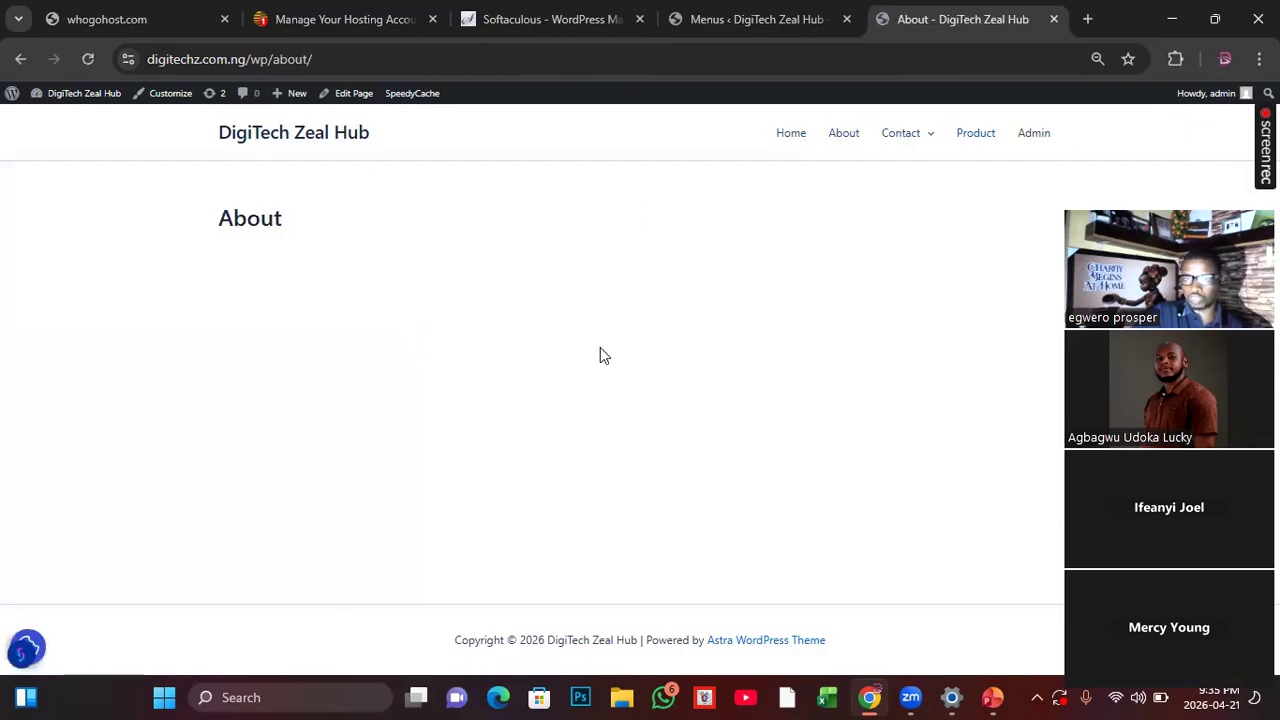
click(795, 141)
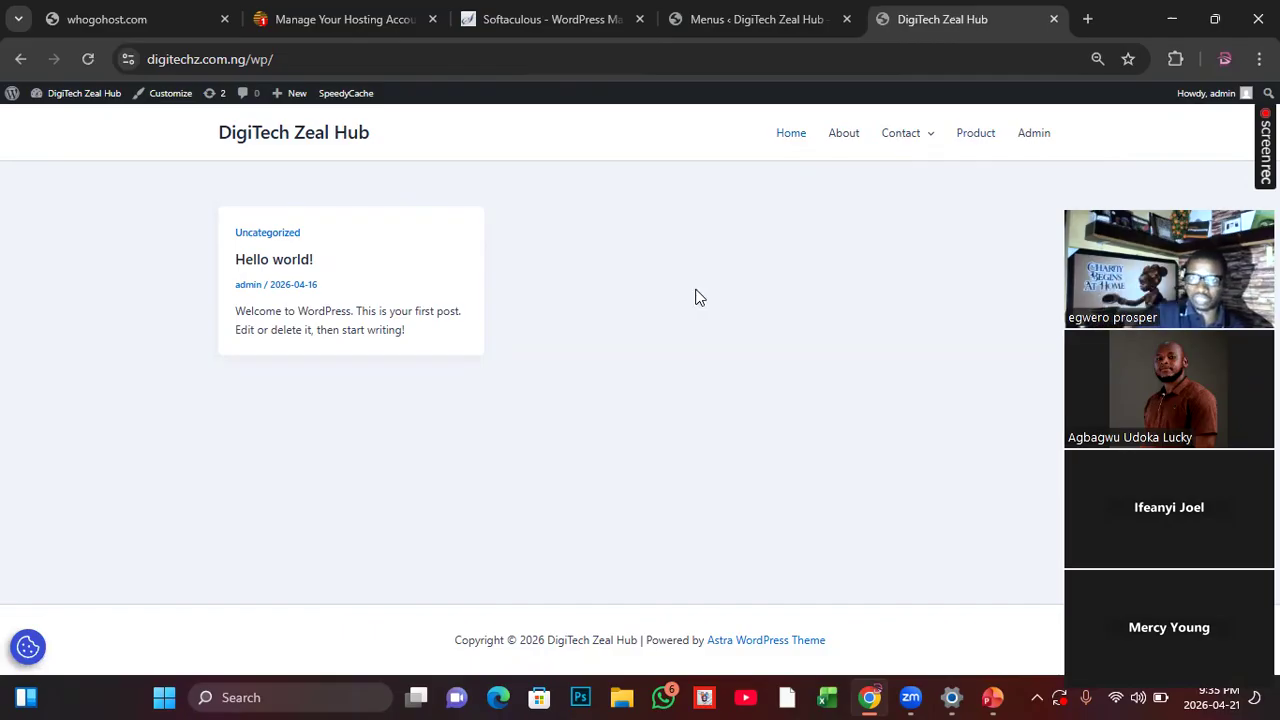
key(ctrl+shift+Tab)
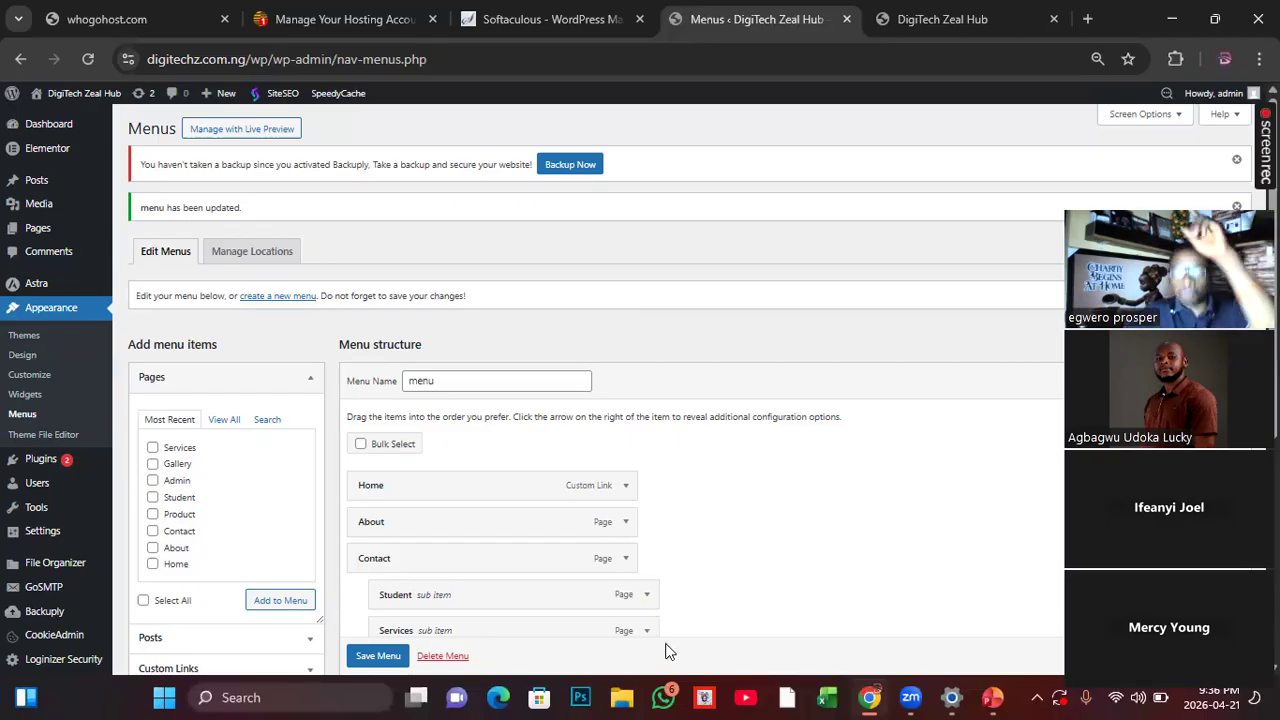
click(945, 32)
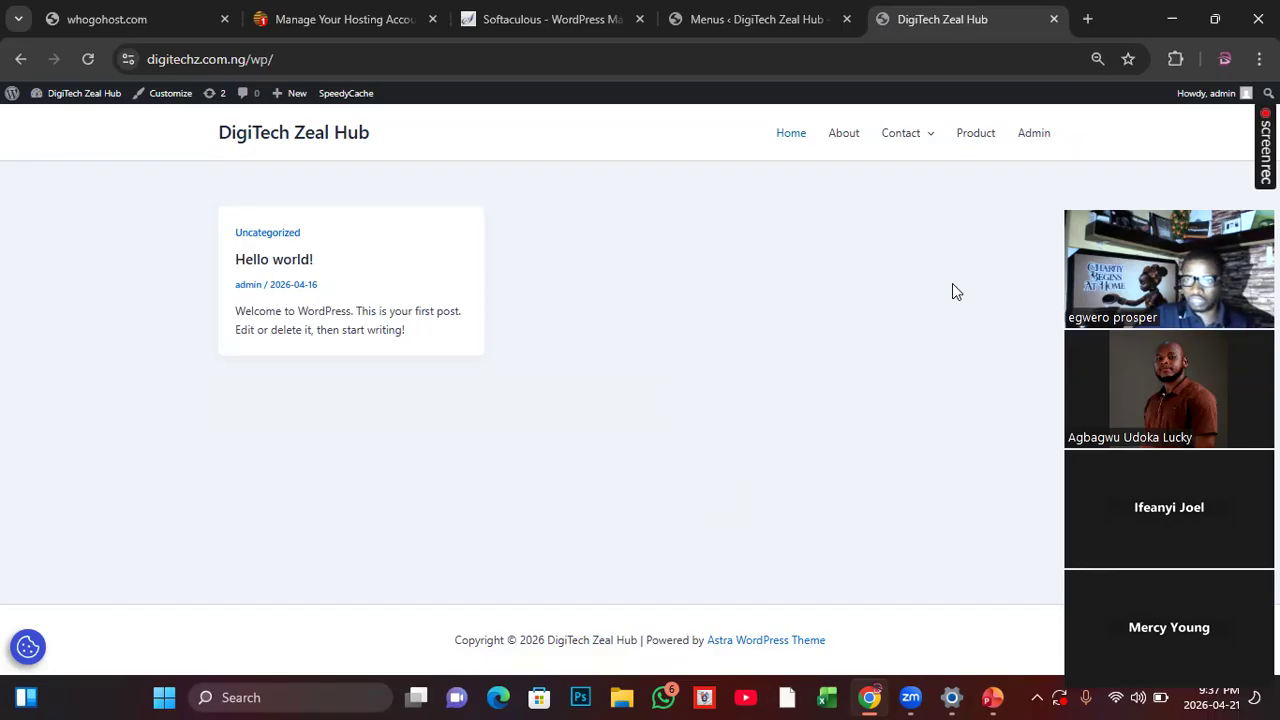
click(338, 33)
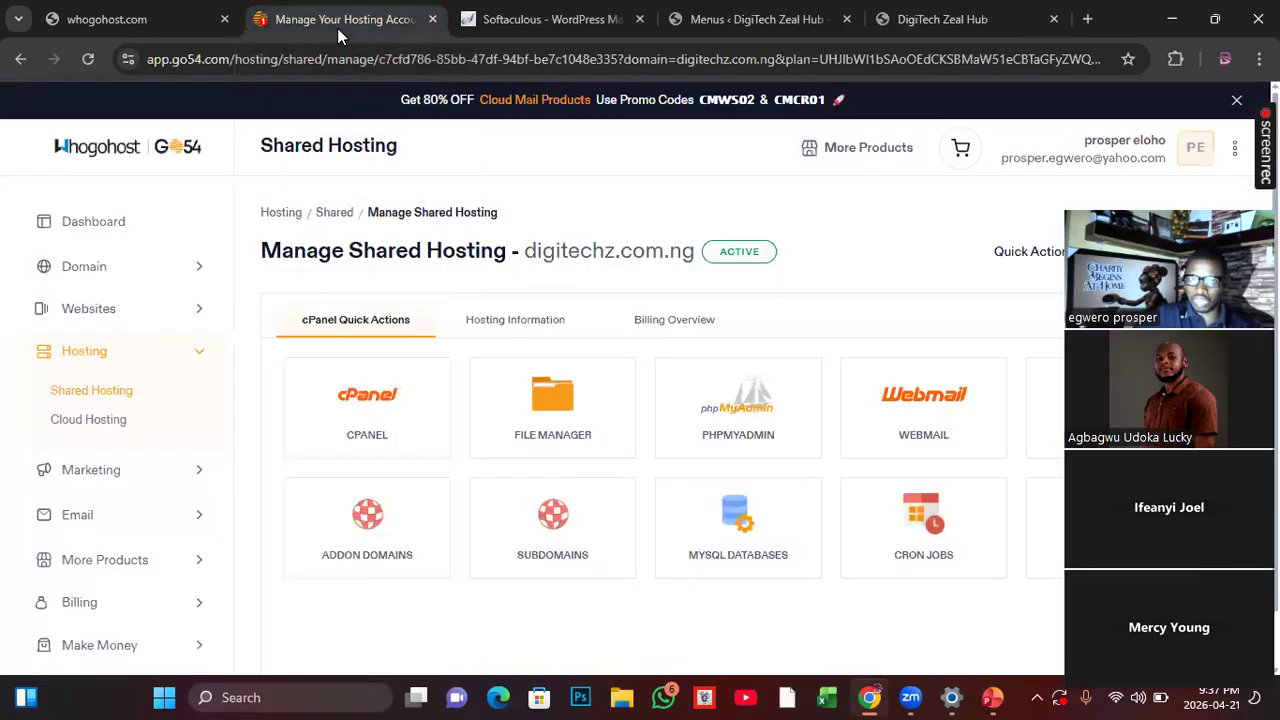
click(656, 26)
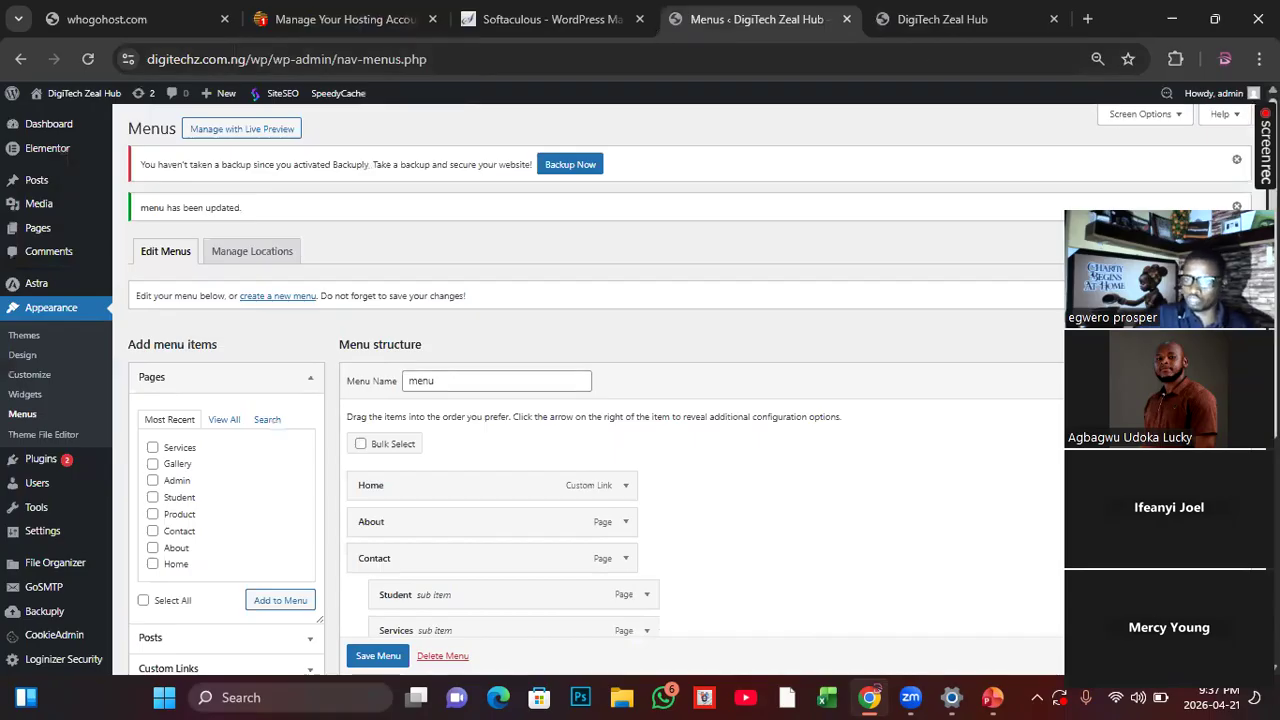
Step: Open the page for adding plugins and search for "woocommerce"
drag(1182, 207, 1152, 147)
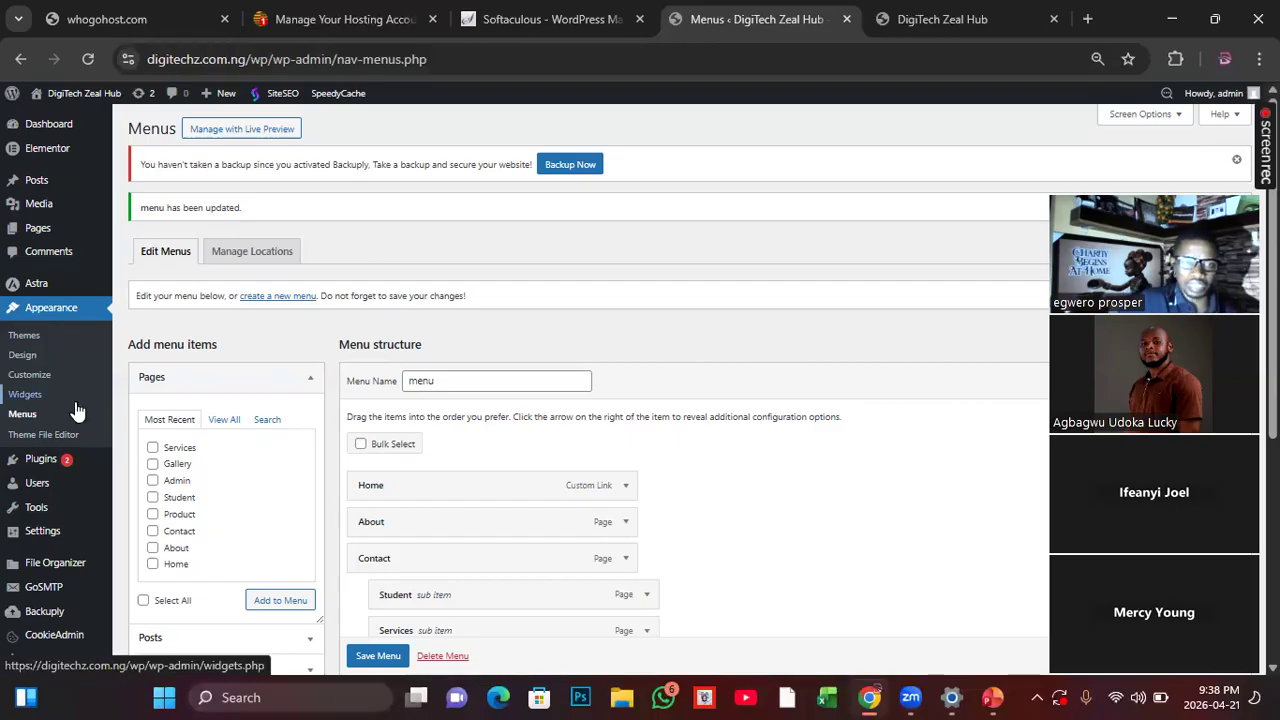
mouse_move(60, 478)
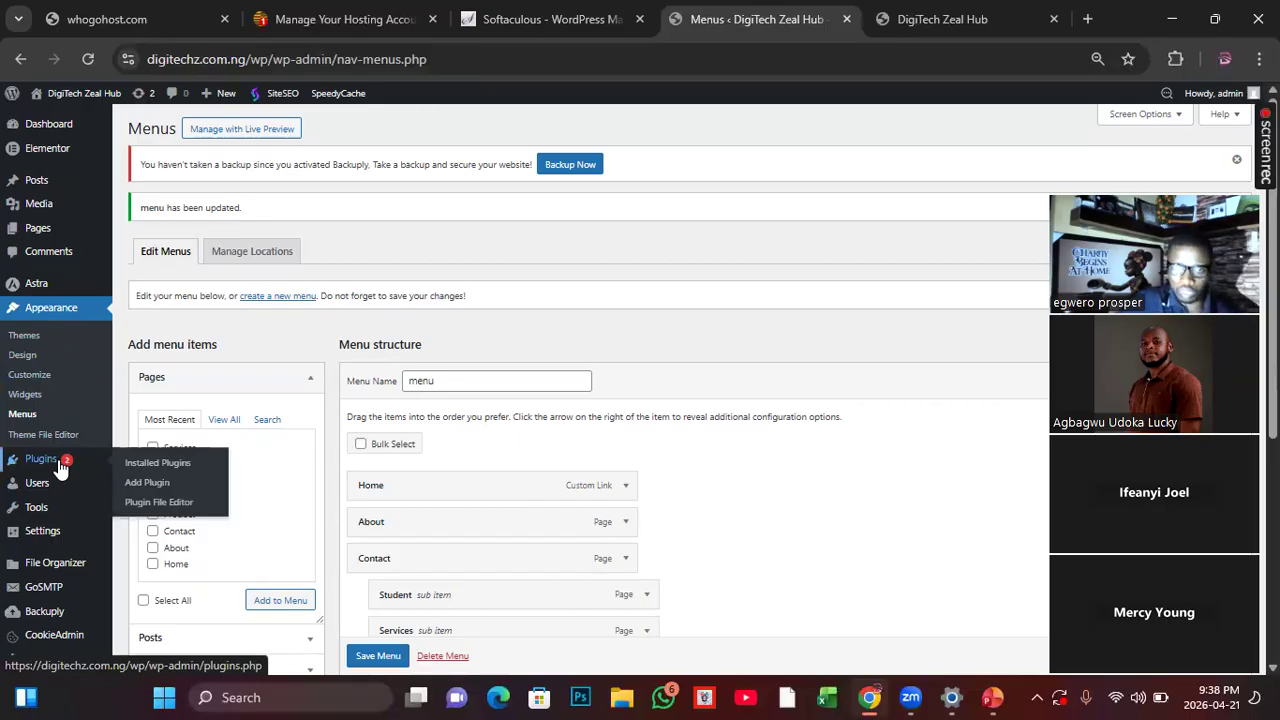
click(139, 485)
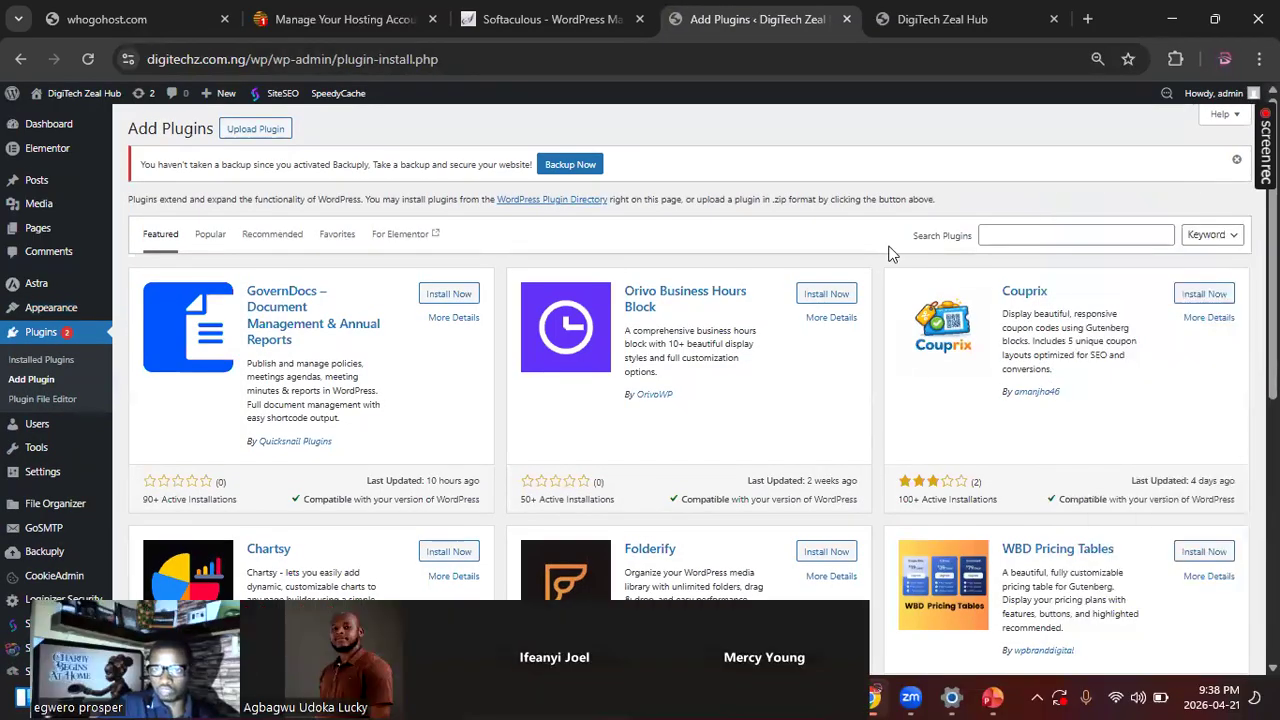
click(1010, 239)
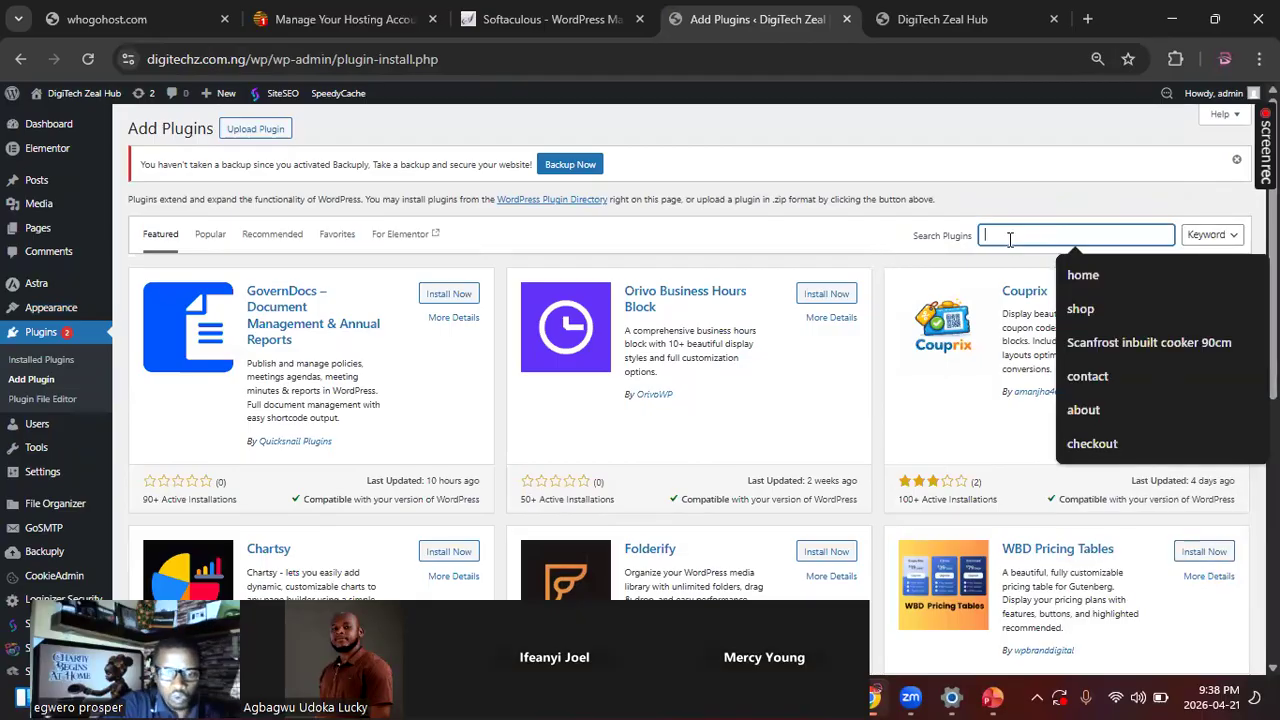
text(woo)
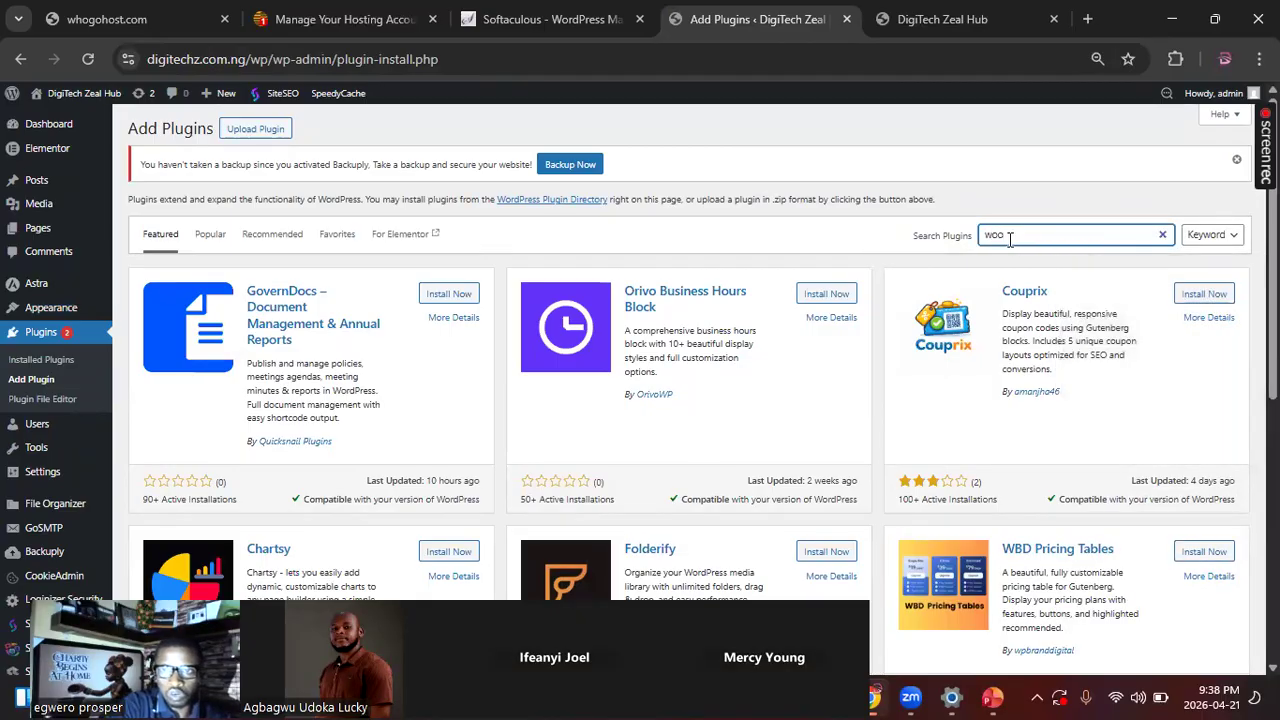
text(commerce)
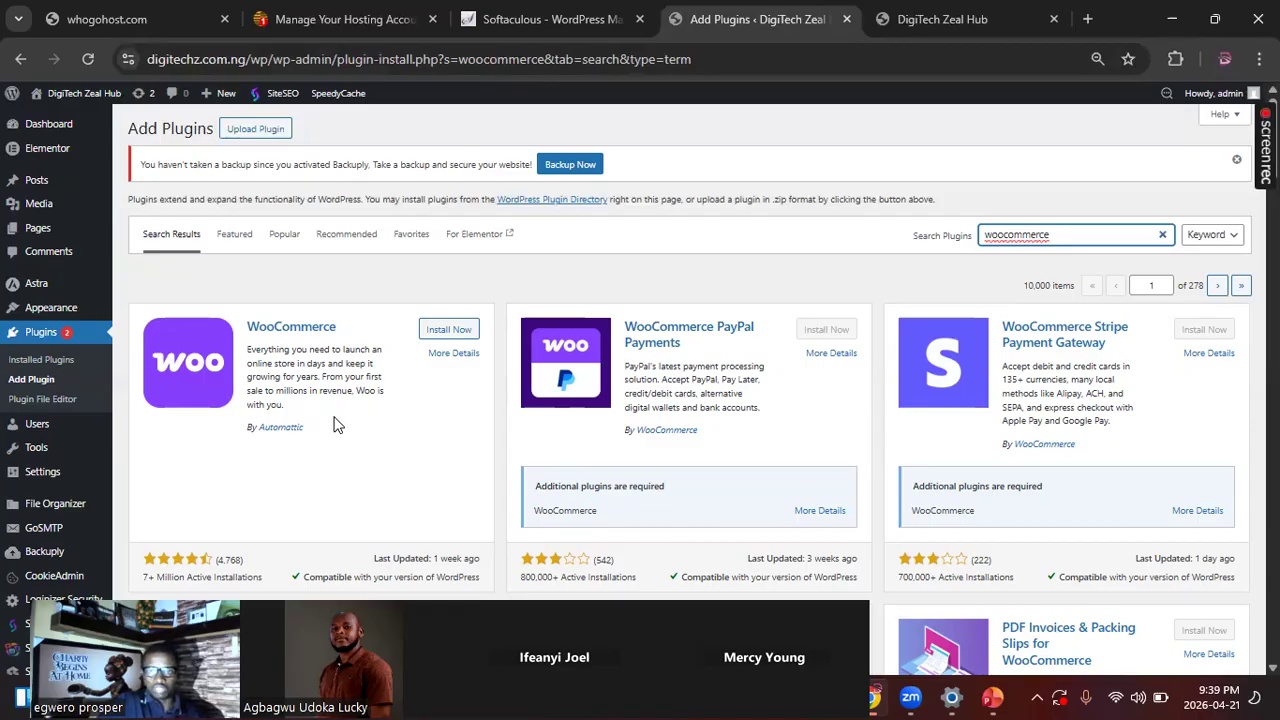
Step: Look through the plugin results, then install and activate the WooCommerce plugin by Automattic
scroll(335, 425, down, 3)
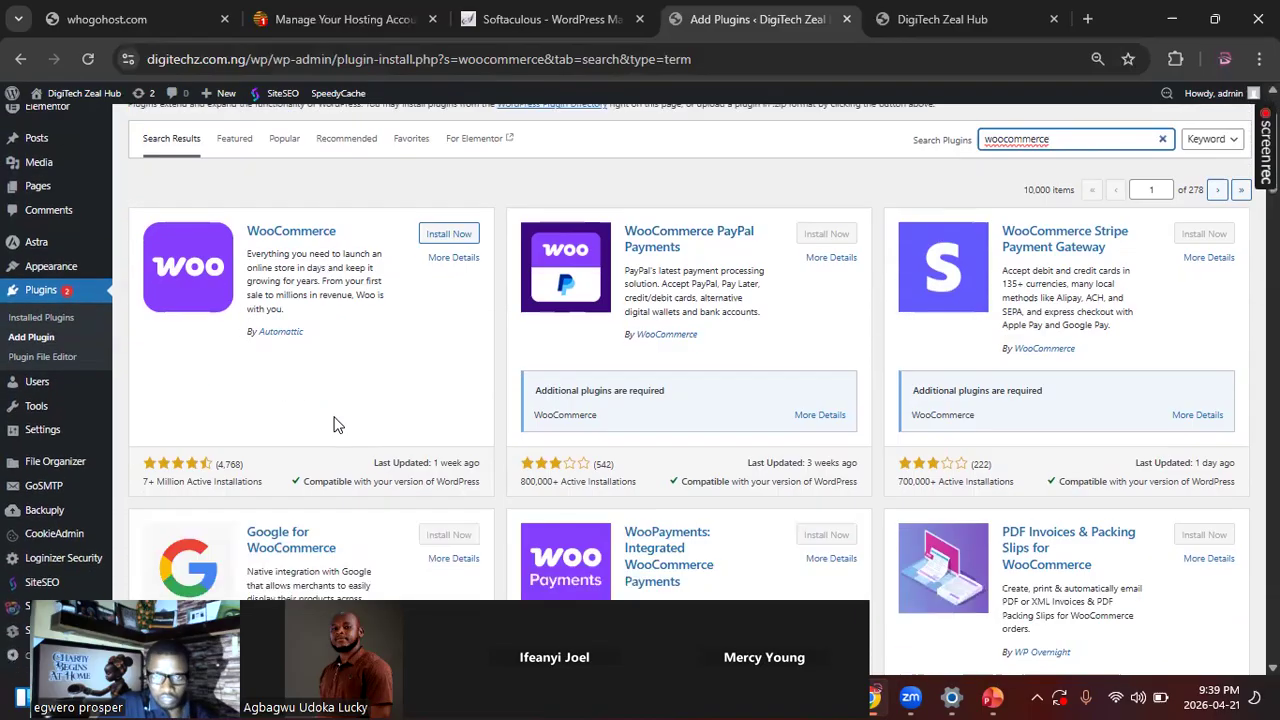
scroll(335, 425, up, 3)
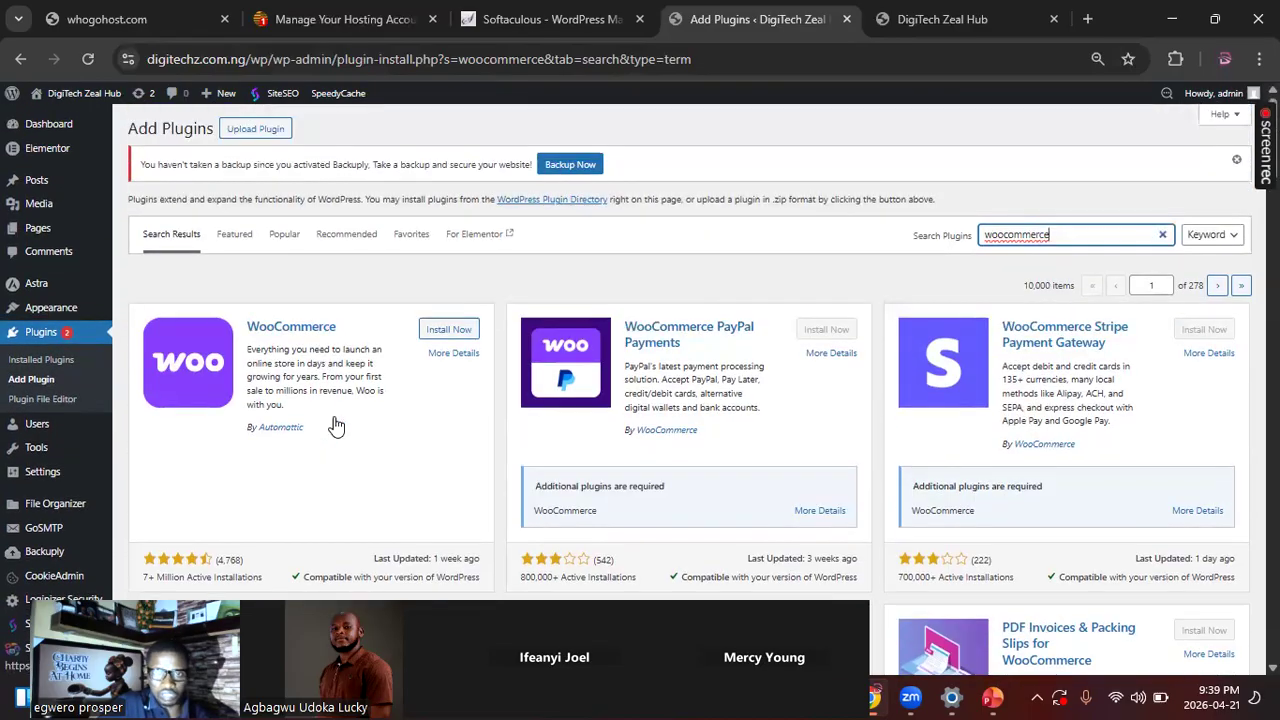
scroll(335, 425, down, 1)
scroll(335, 425, down, 2)
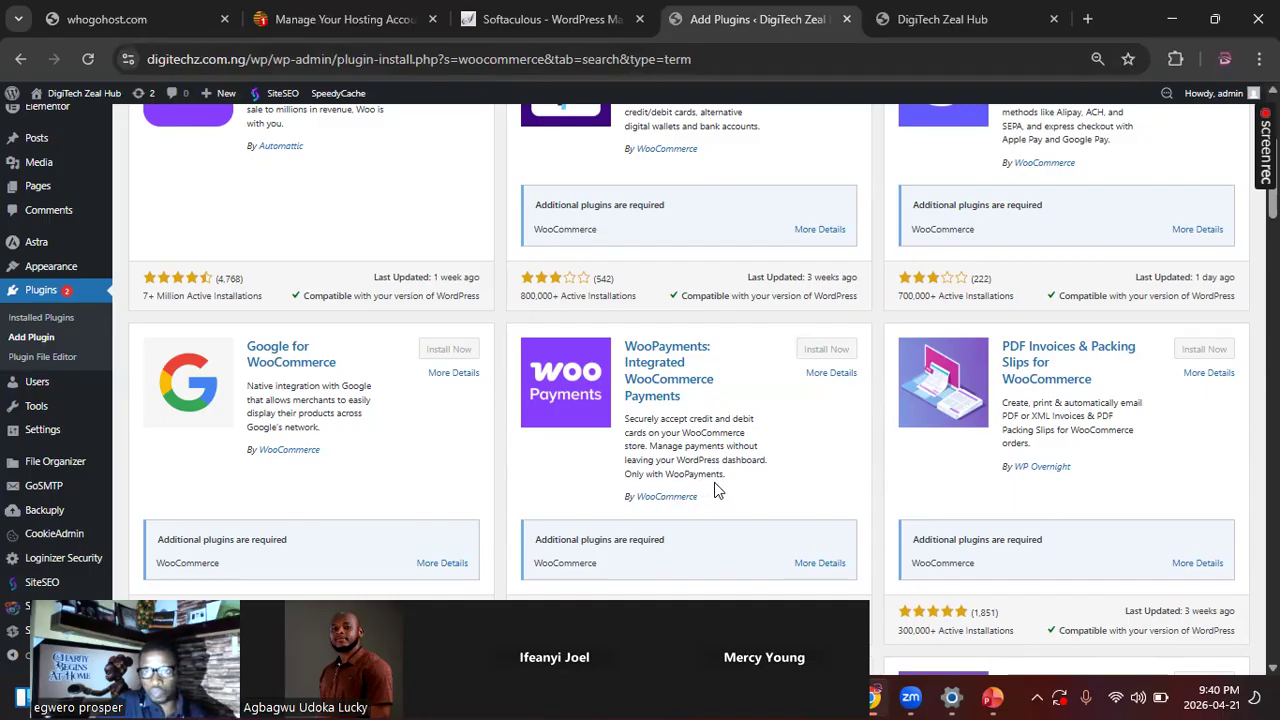
scroll(714, 489, up, 2)
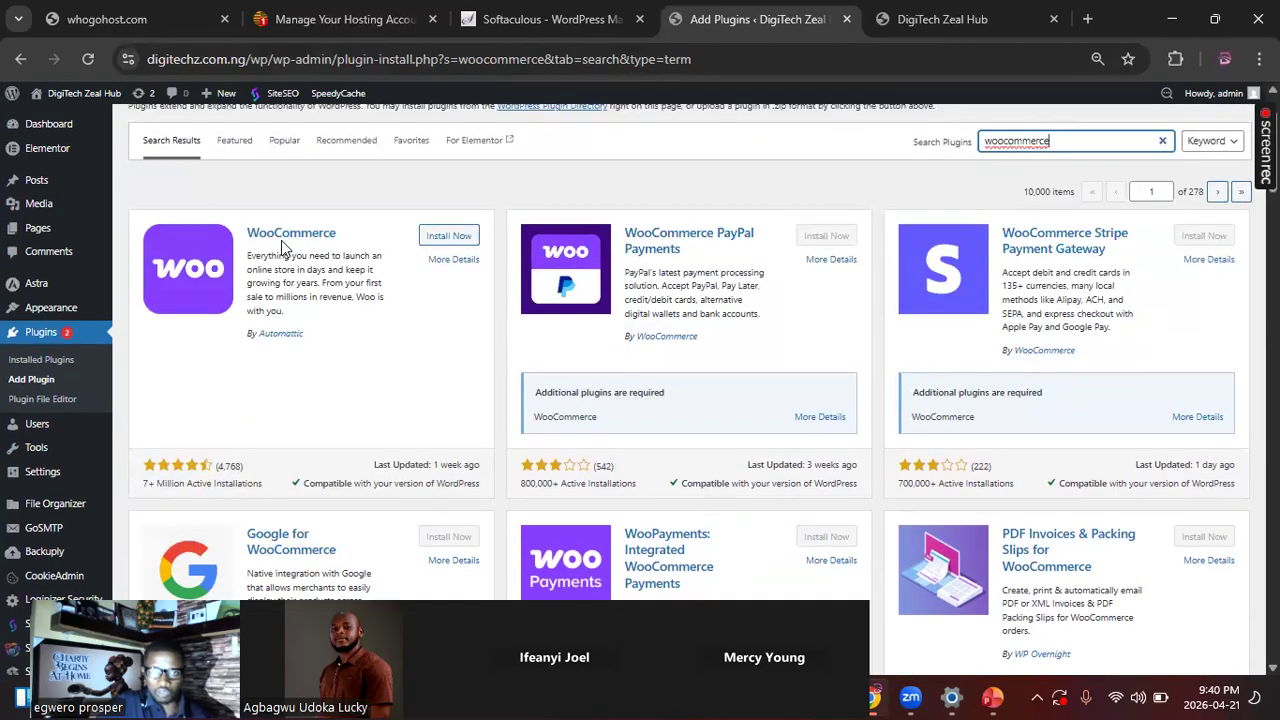
click(457, 236)
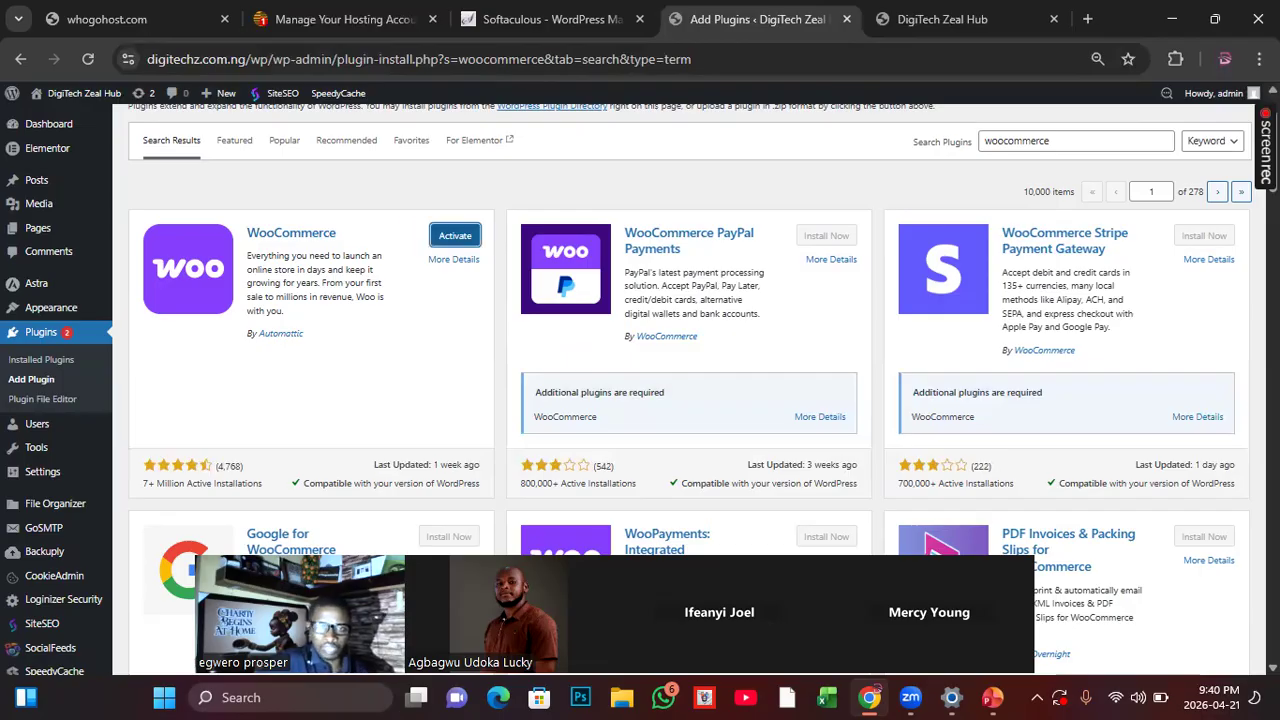
click(450, 240)
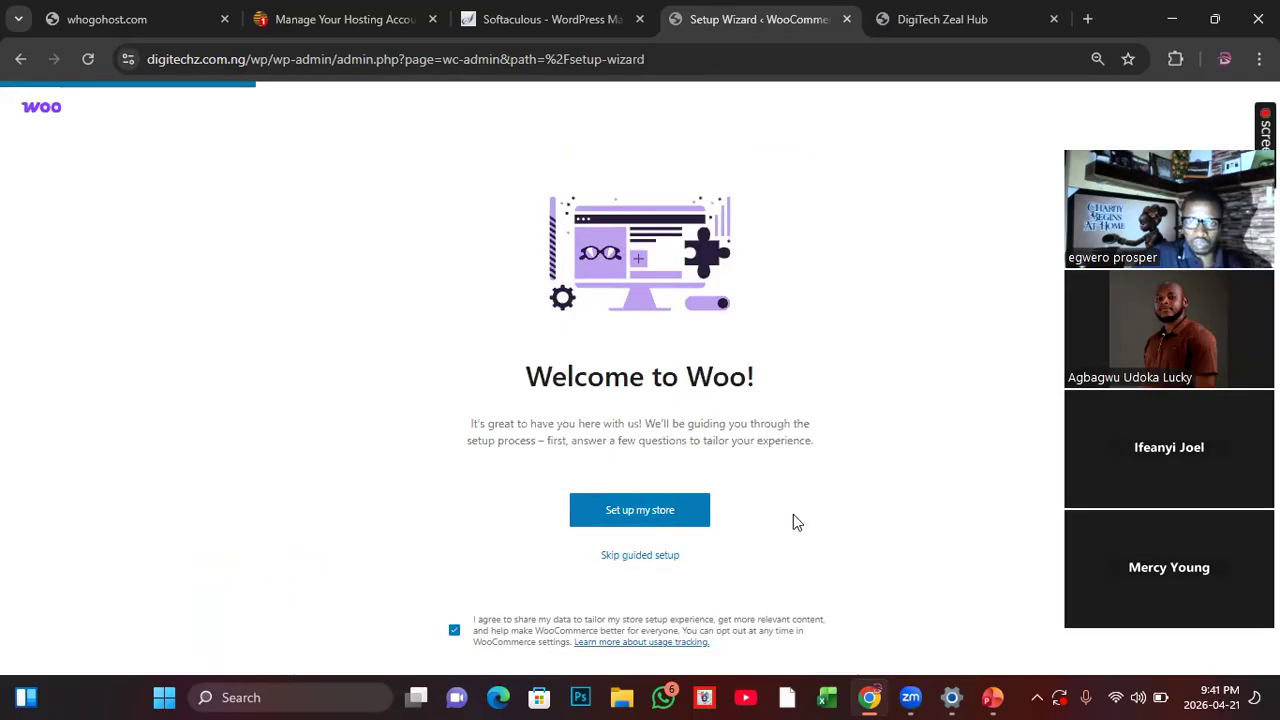
Step: Skip the WooCommerce guided setup, leave the wizard without submitting a business location, and return to the site's menu editor
click(638, 557)
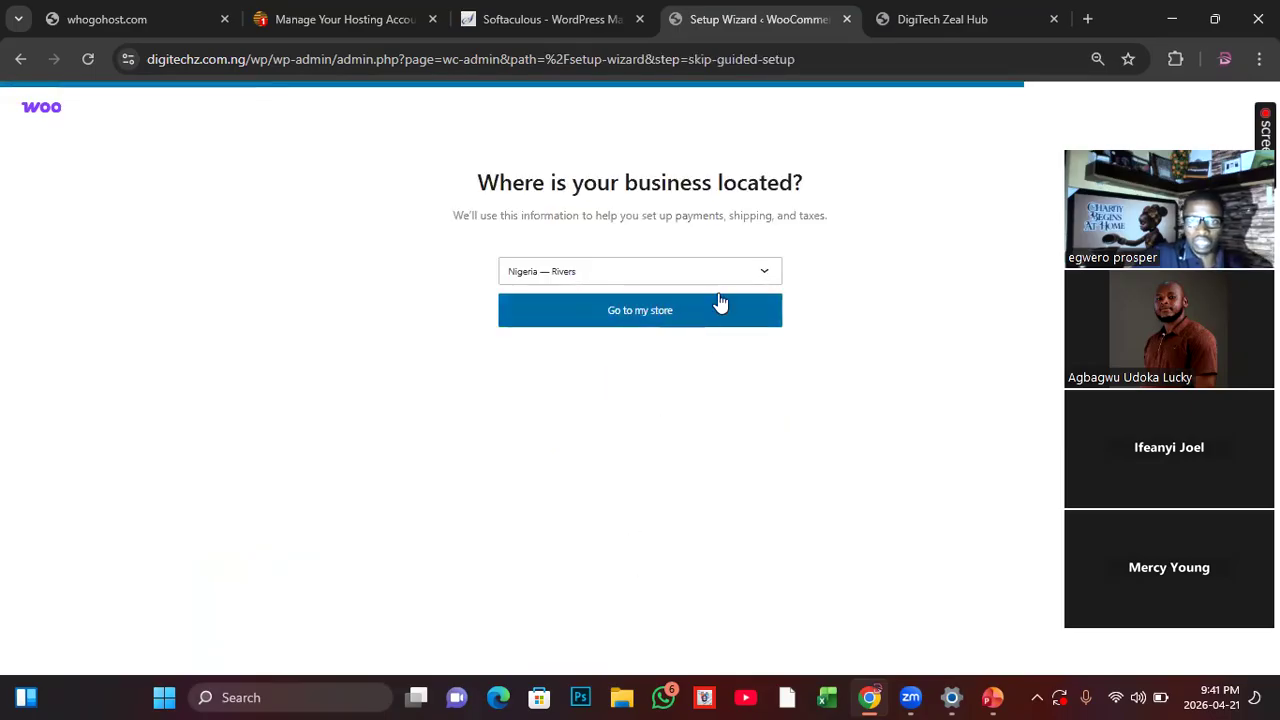
click(532, 25)
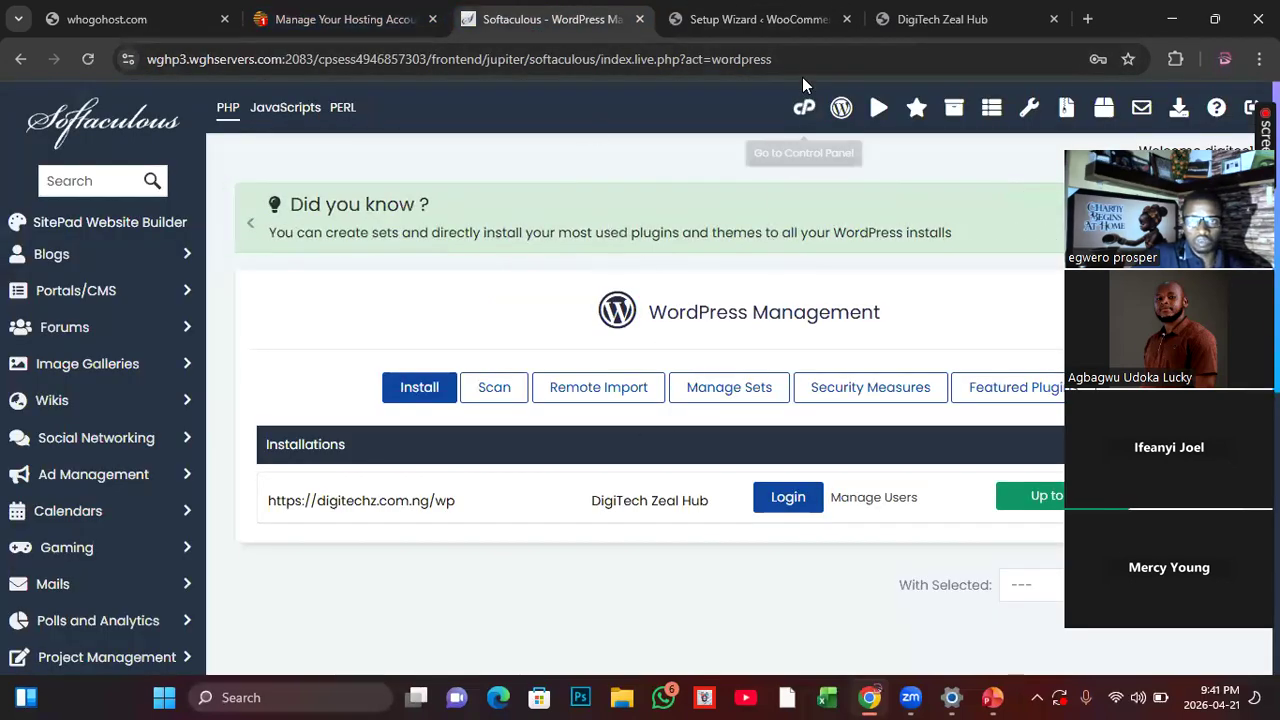
click(817, 28)
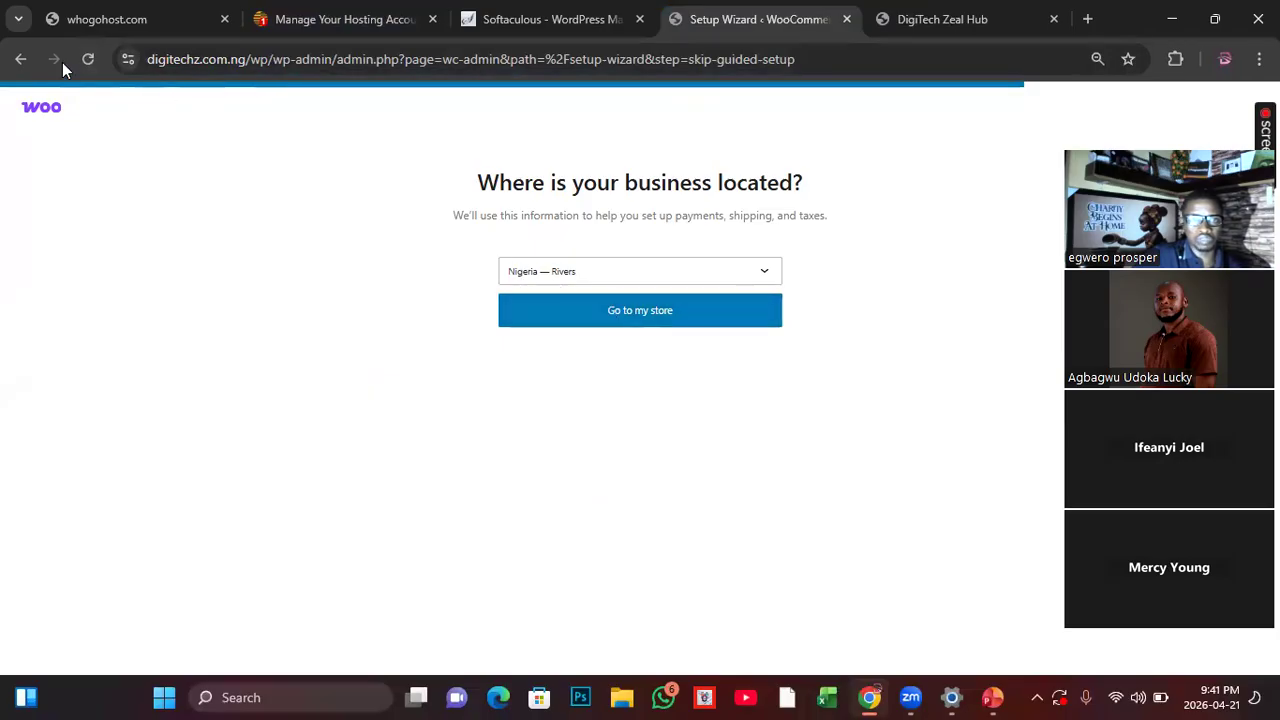
click(22, 60)
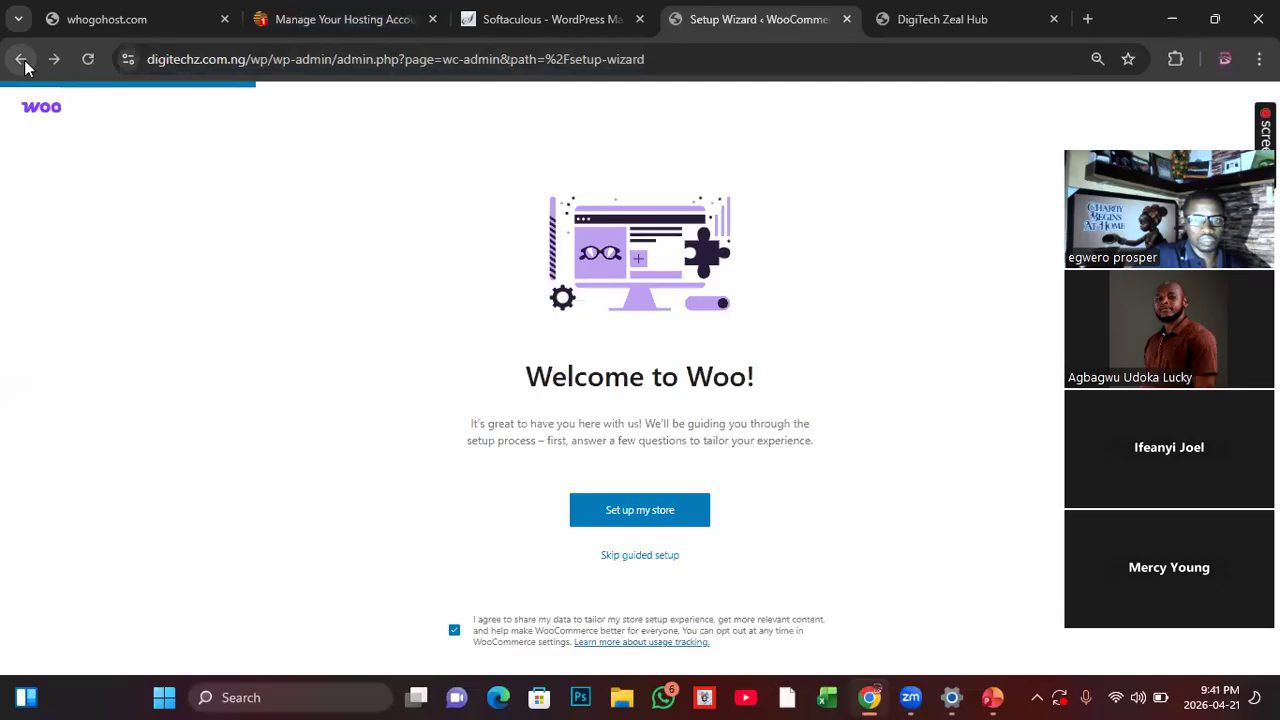
click(22, 60)
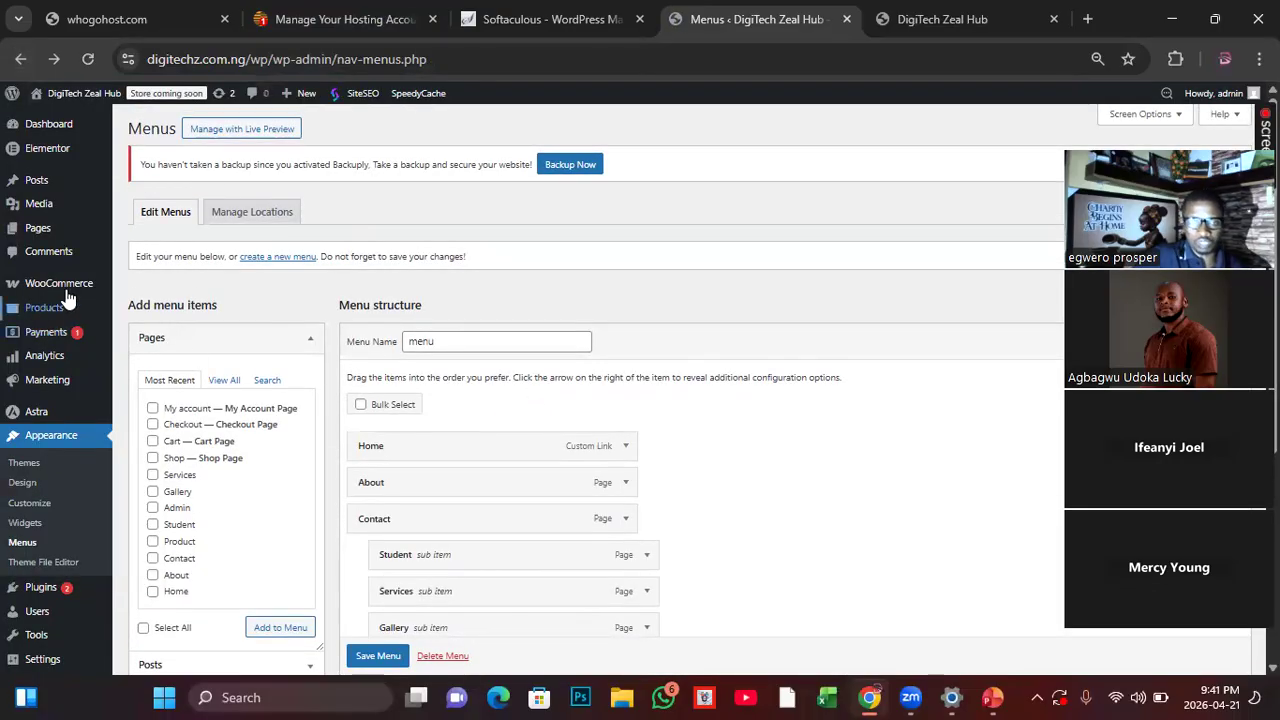
Step: Look over the WooCommerce and Products admin options and reload the live homepage to check its header navigation
mouse_move(55, 294)
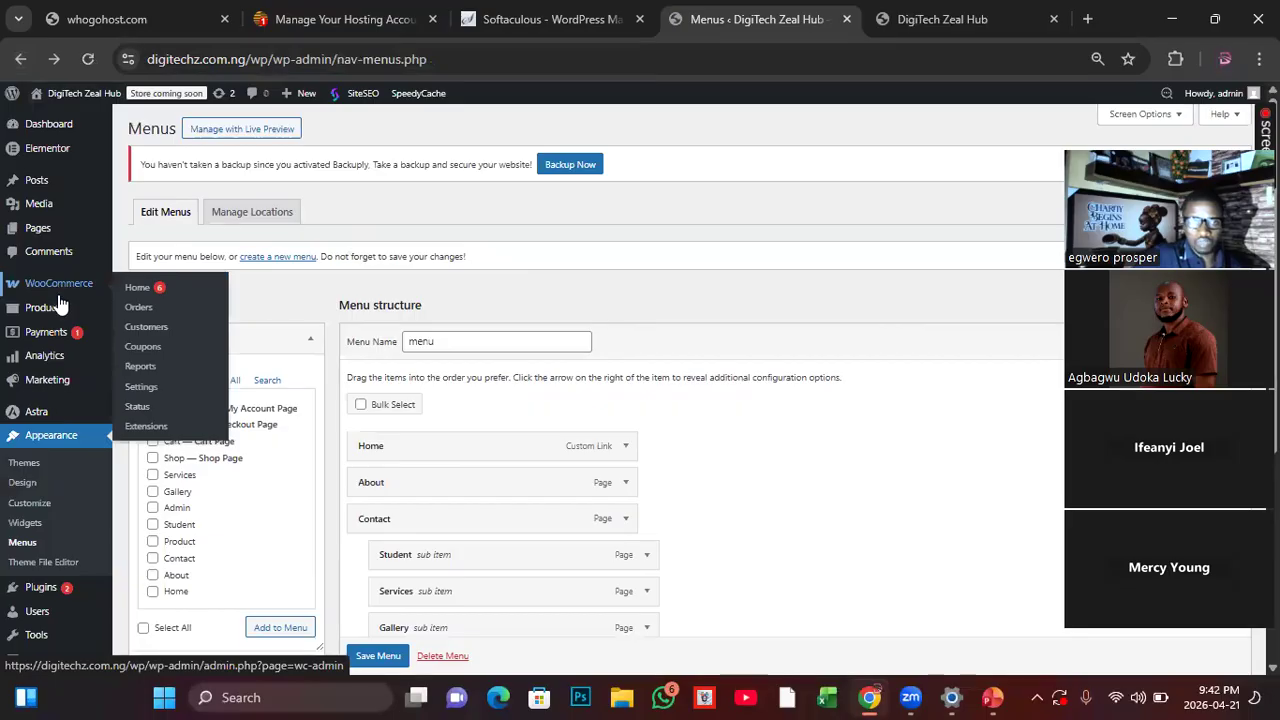
mouse_move(37, 316)
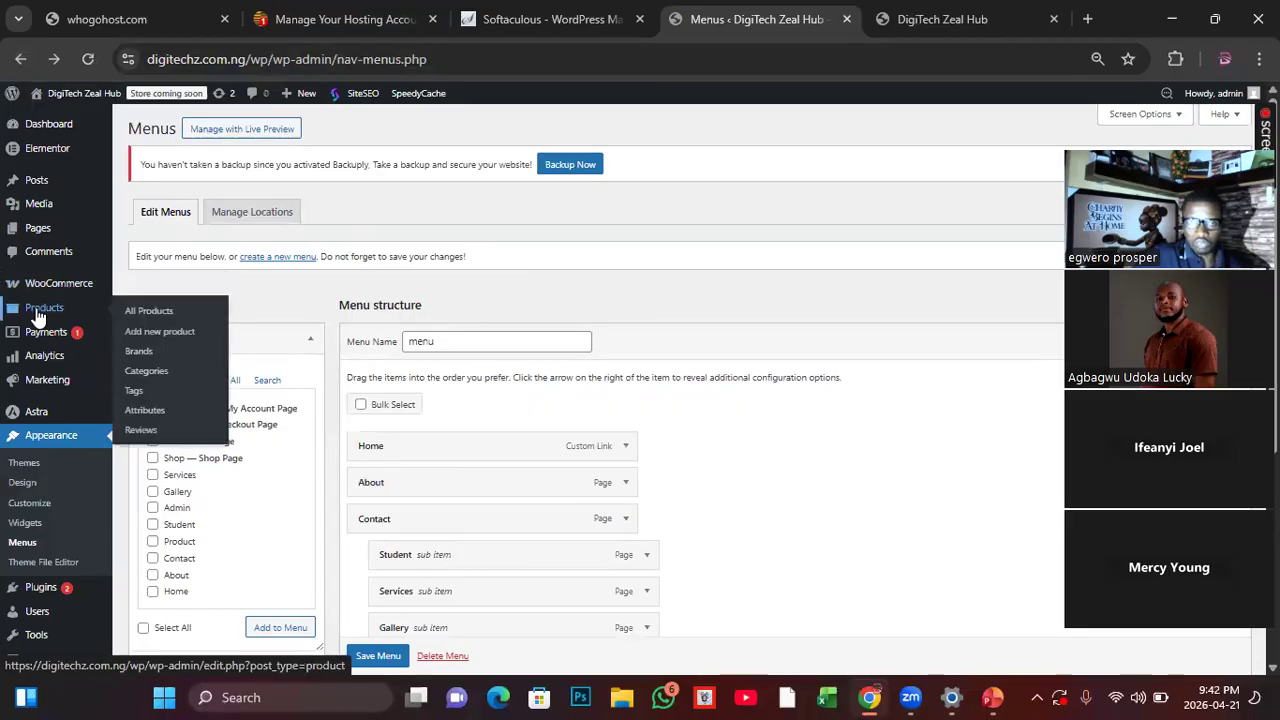
click(990, 30)
click(90, 58)
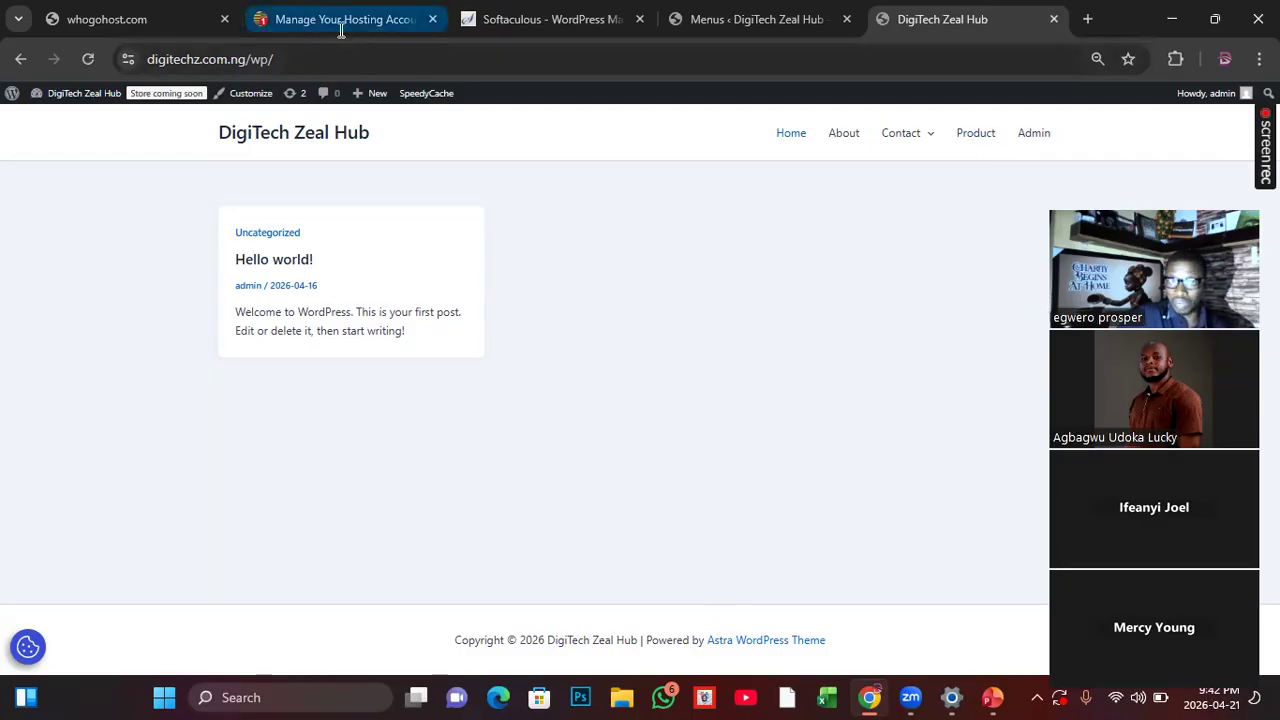
Step: Select the Shop, Cart and Checkout pages in the menu editor, compare with the live homepage, and keep only Shop selected
click(811, 26)
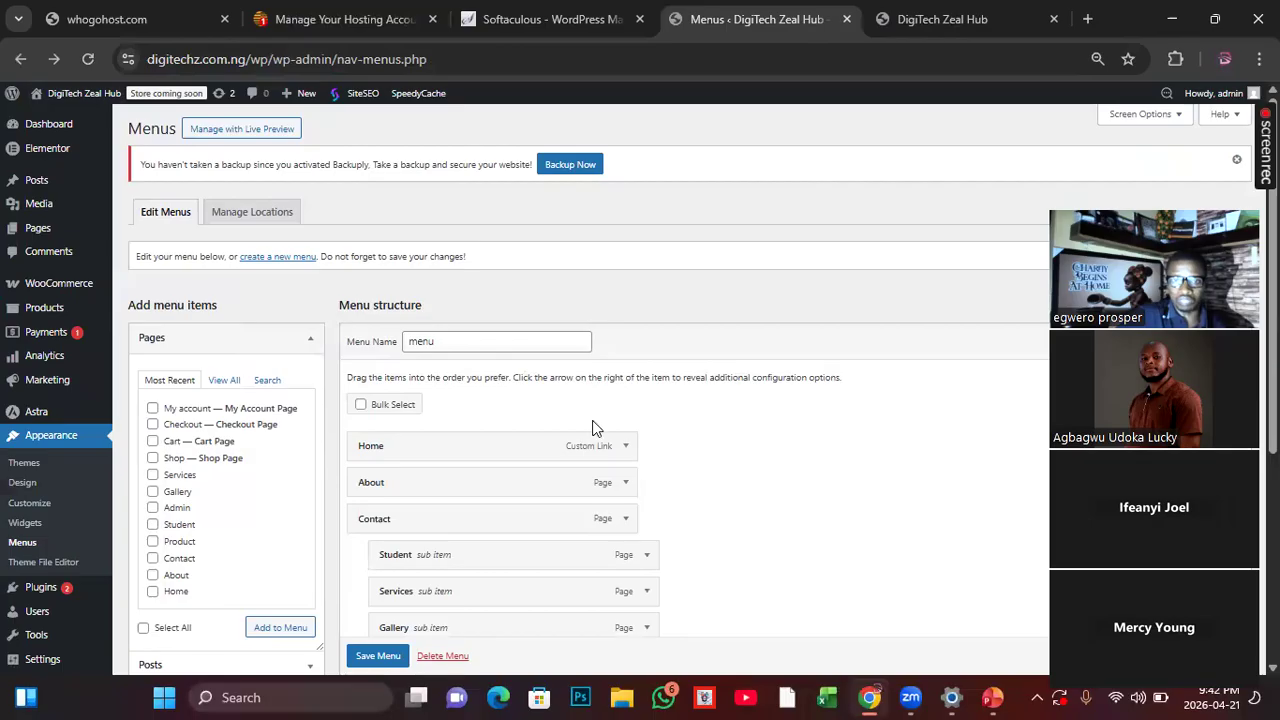
click(178, 460)
click(178, 460)
click(170, 441)
click(177, 424)
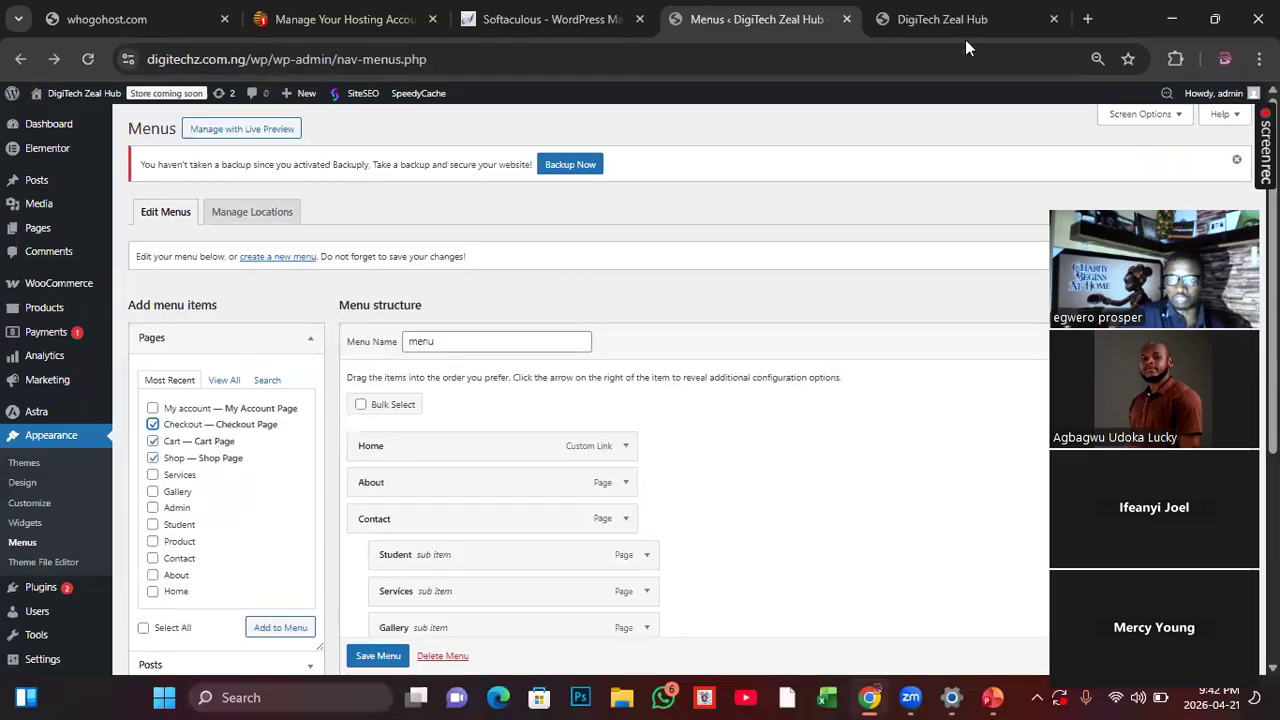
click(940, 19)
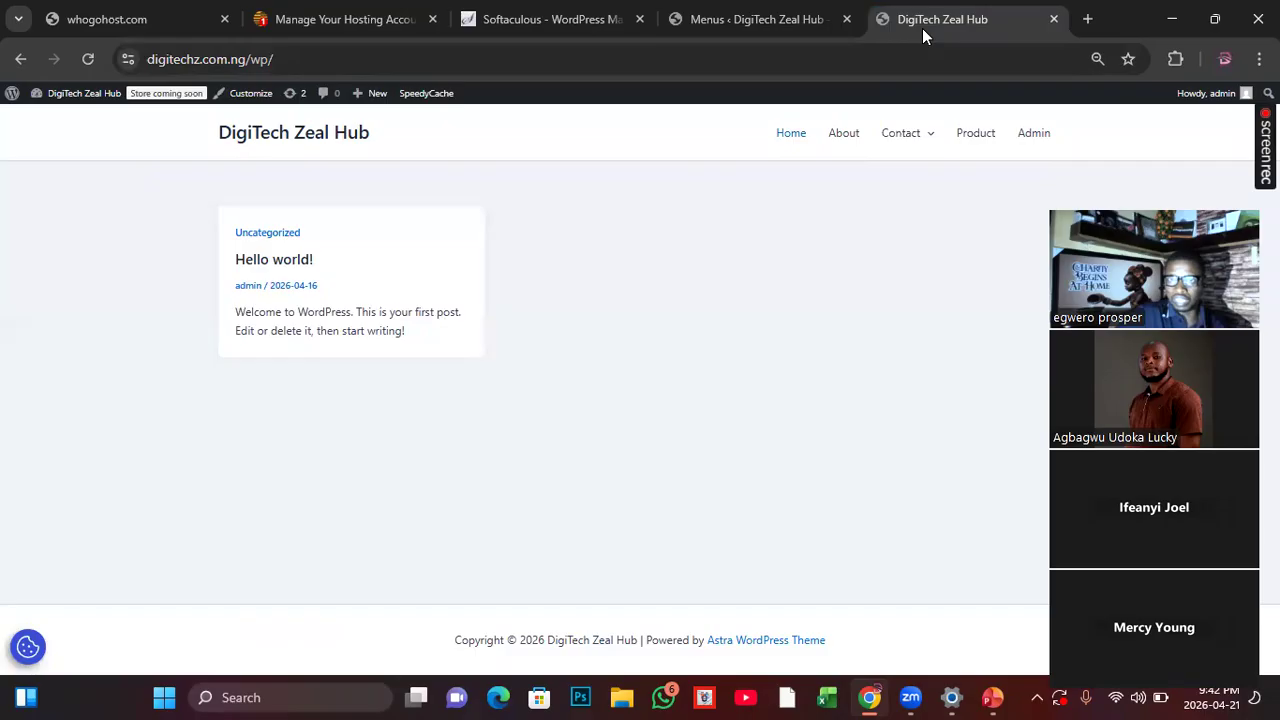
key(ctrl+Page_Up)
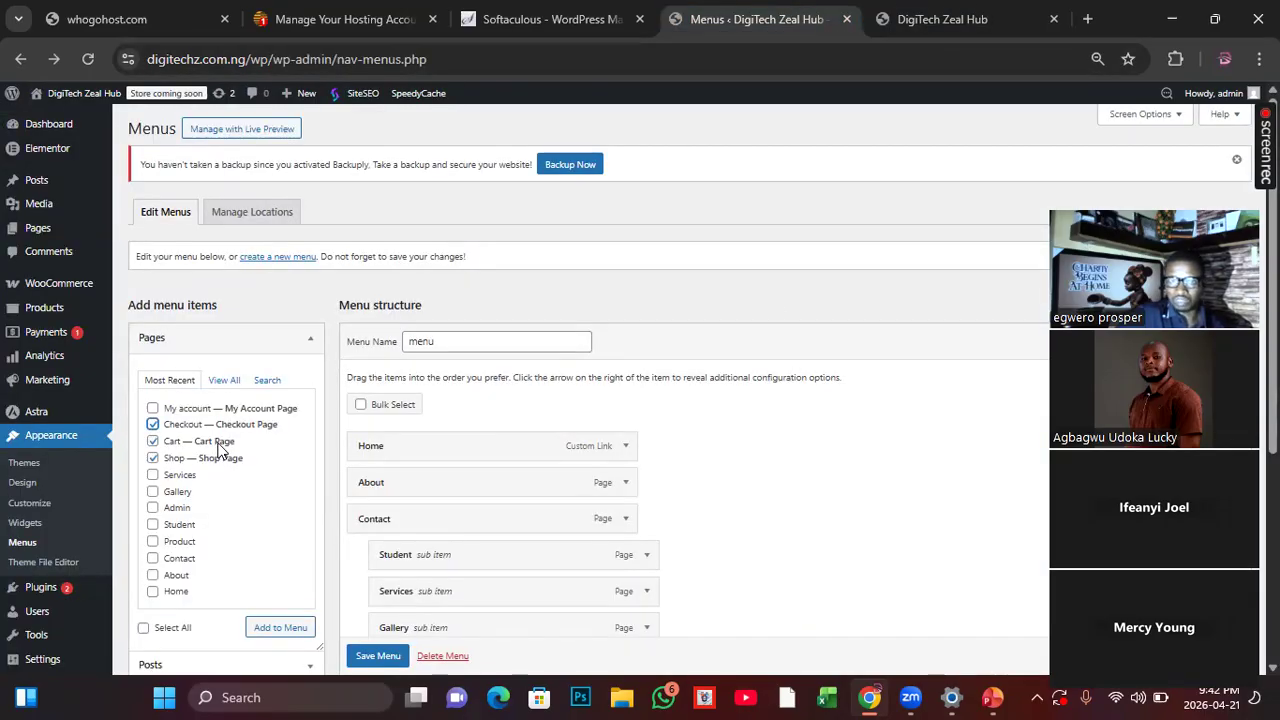
key(ctrl+Page_Down)
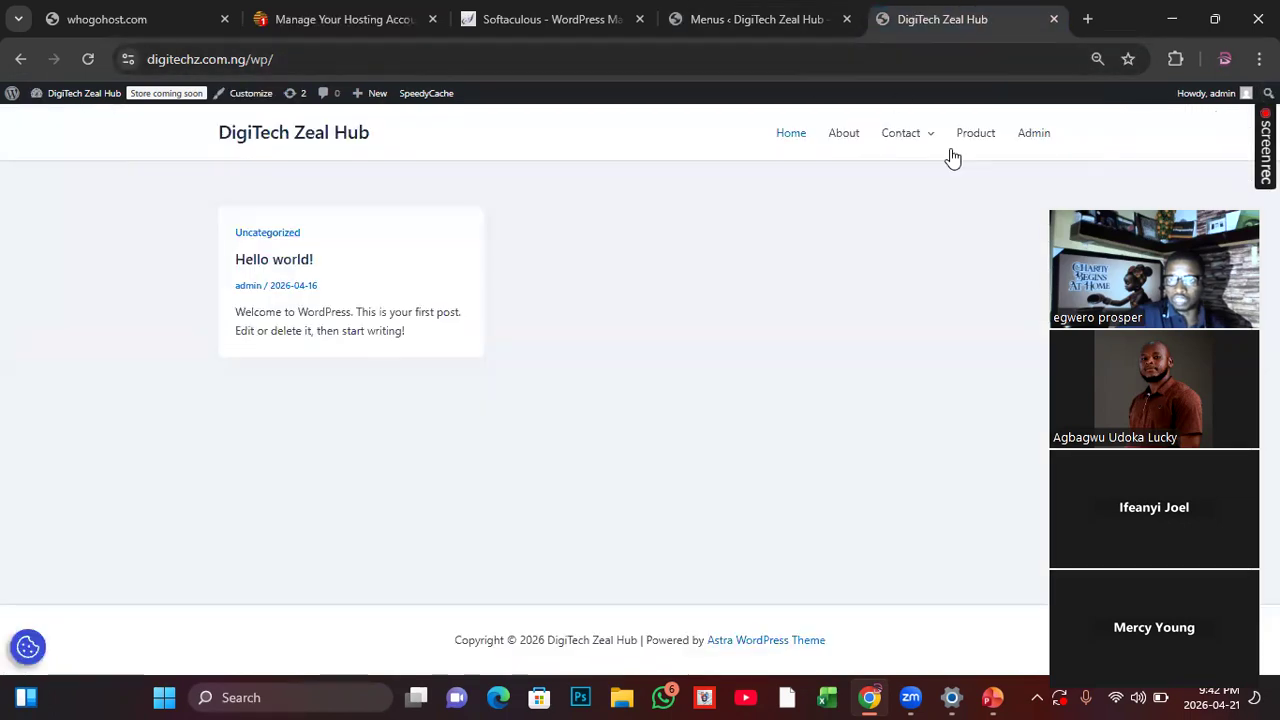
key(ctrl+Page_Up)
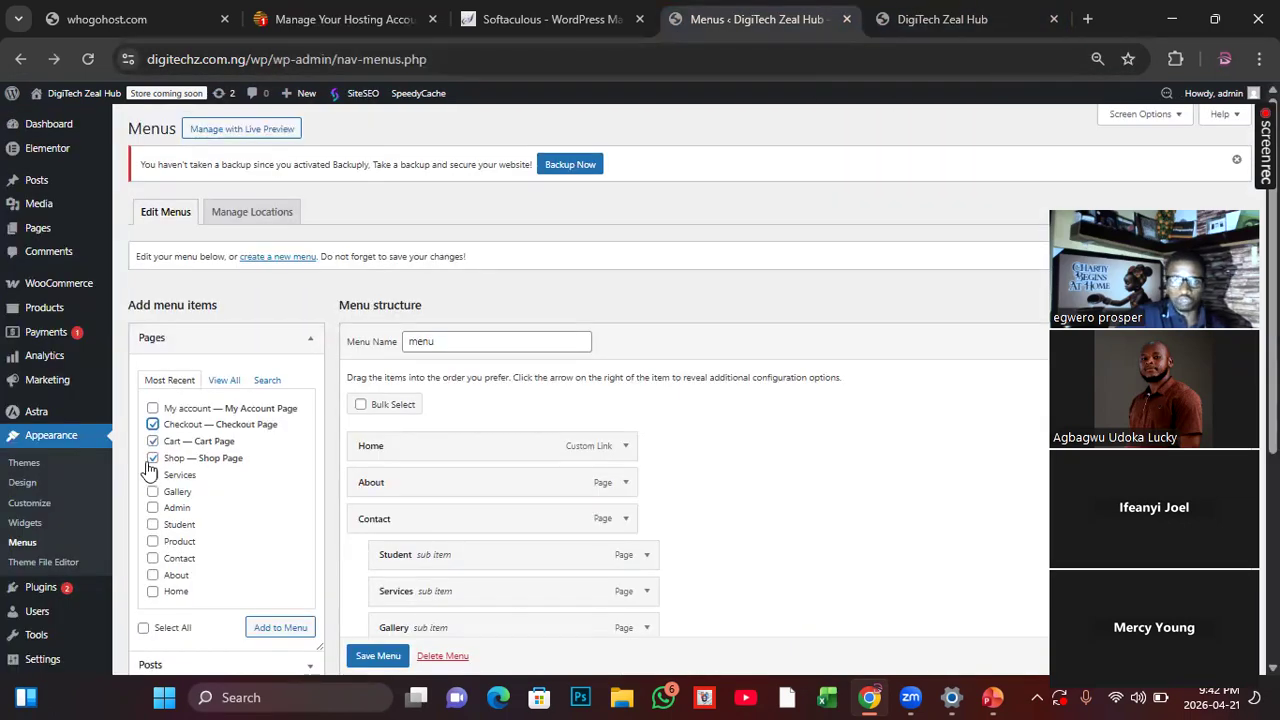
click(152, 441)
click(153, 424)
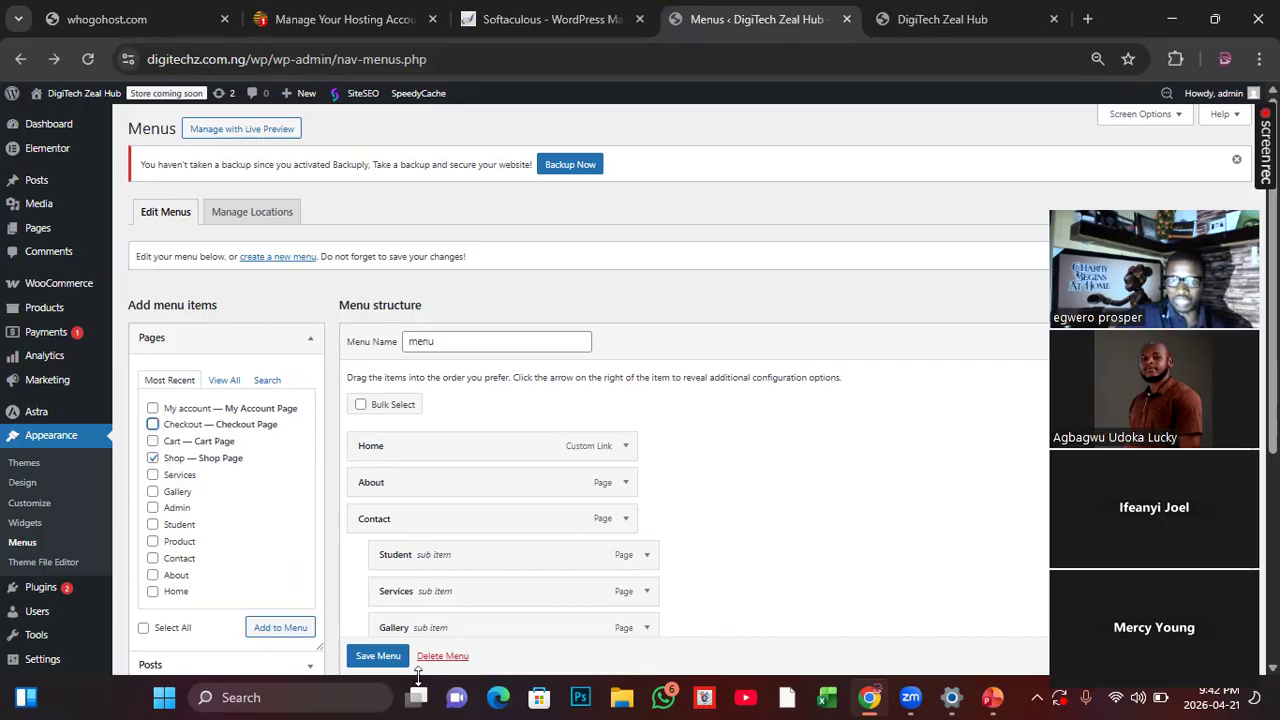
Step: Save the menu, try to add the selected Shop page to it, and check the menu structure
scroll(383, 661, down, 1)
click(378, 656)
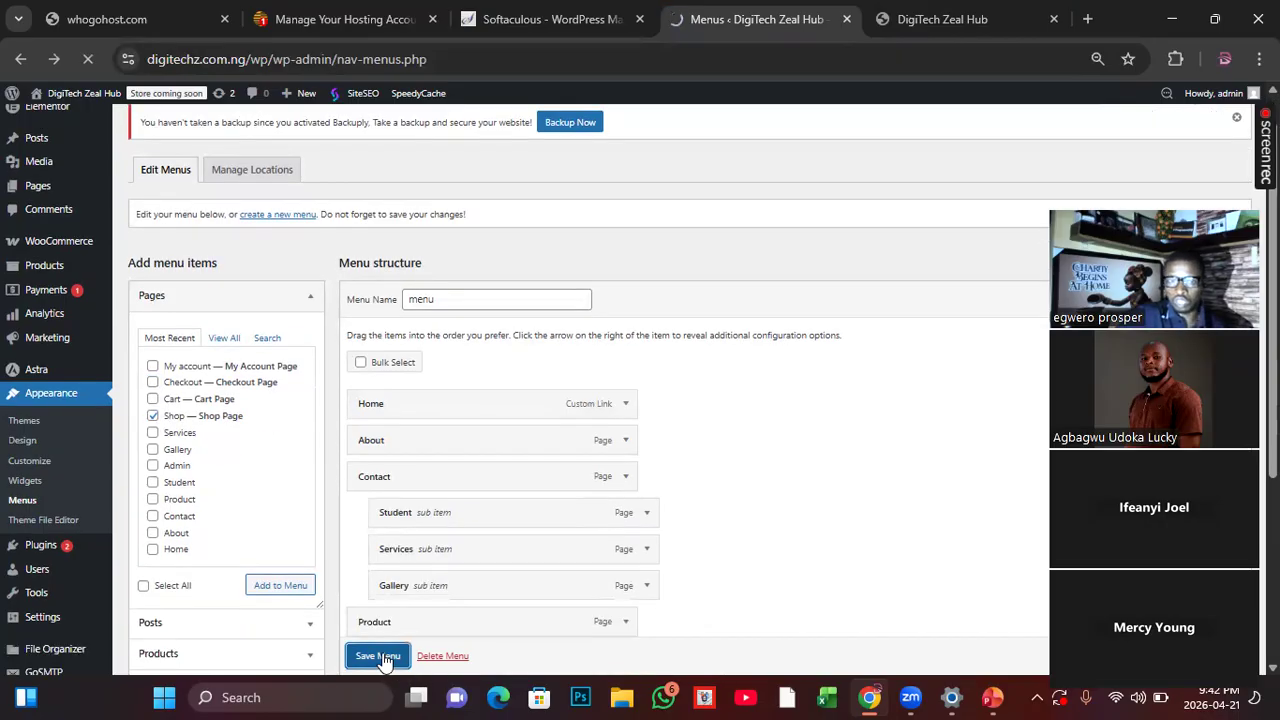
click(276, 590)
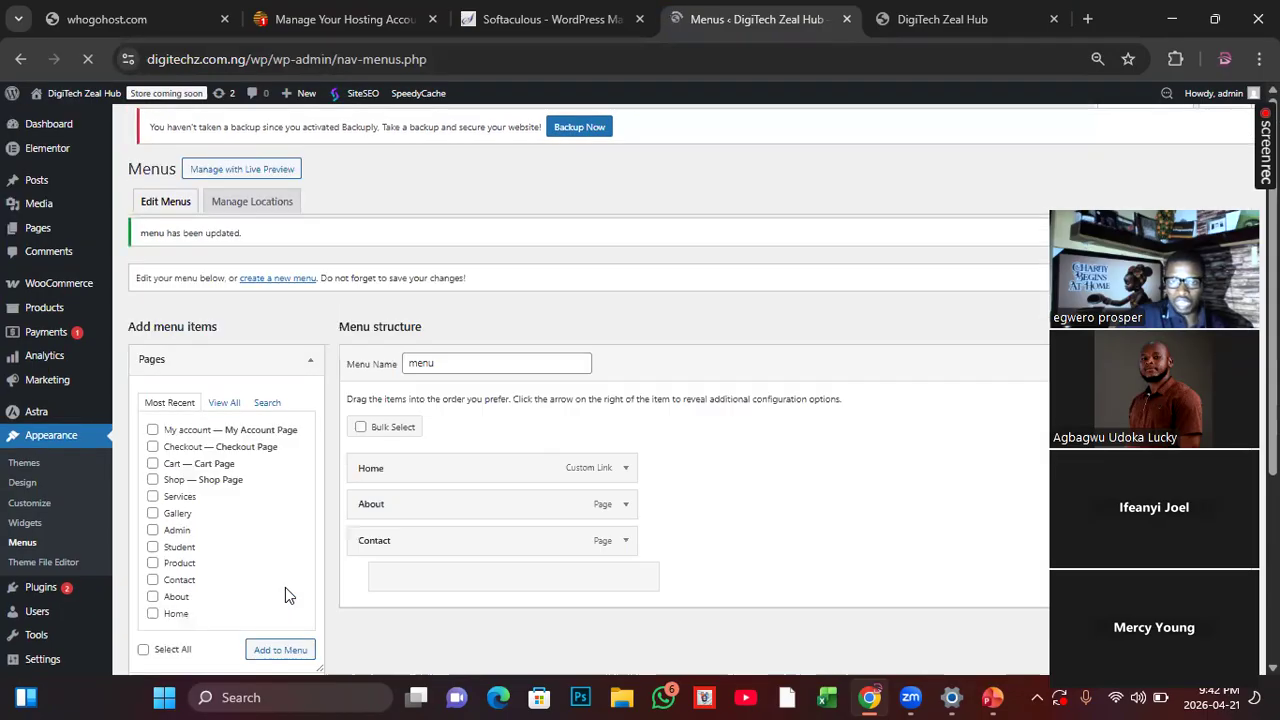
scroll(526, 585, down, 3)
scroll(401, 410, up, 3)
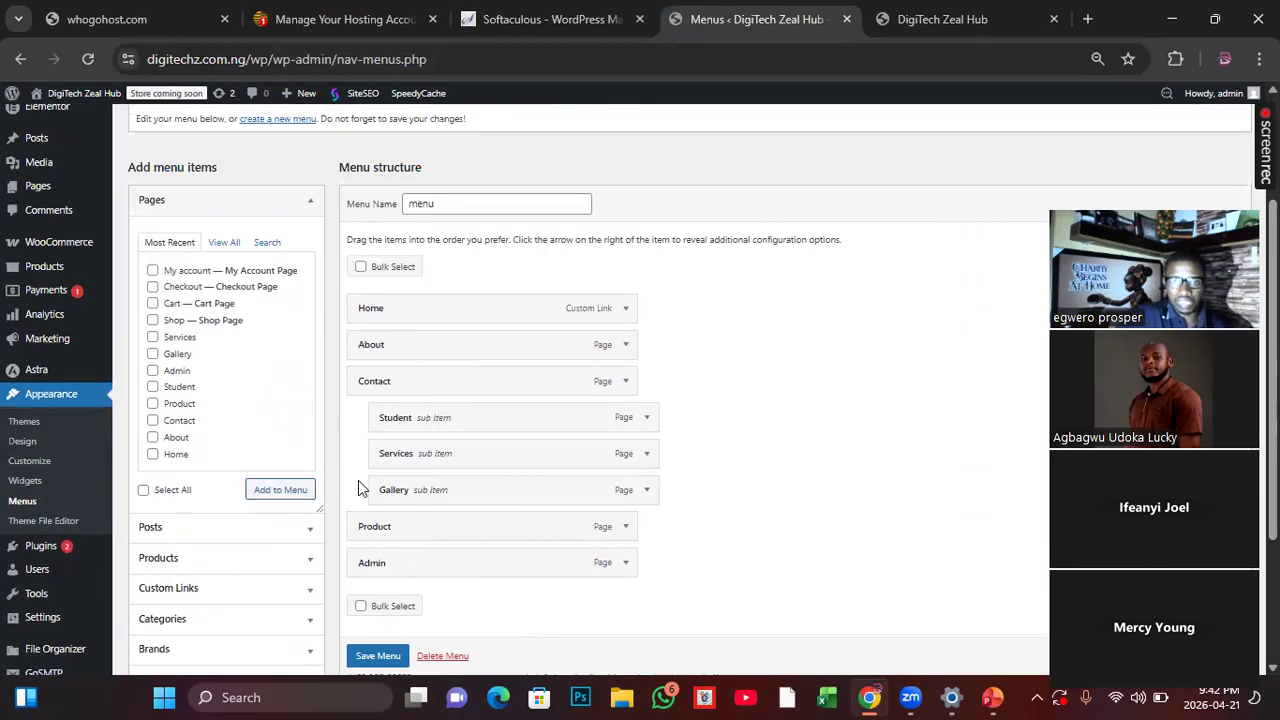
scroll(409, 514, up, 2)
scroll(409, 514, down, 2)
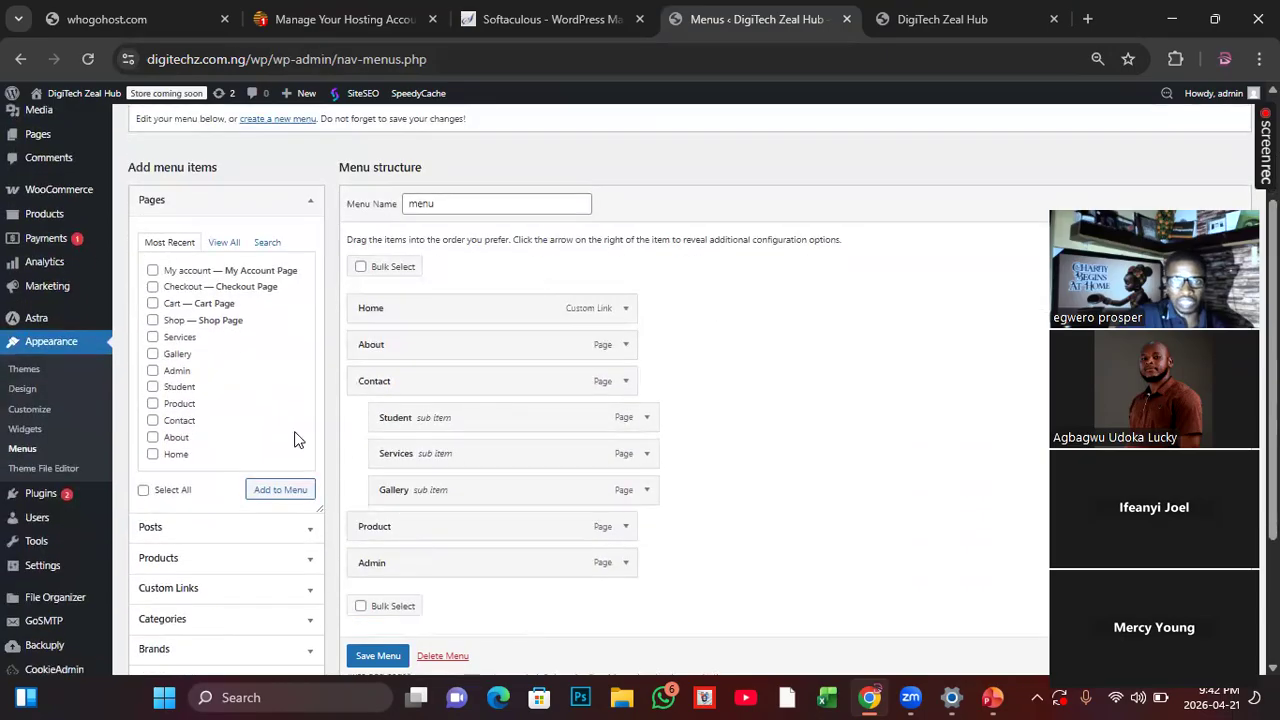
Step: Add the Shop page to the menu, place it between Product and Admin, and save the menu
click(153, 321)
click(270, 495)
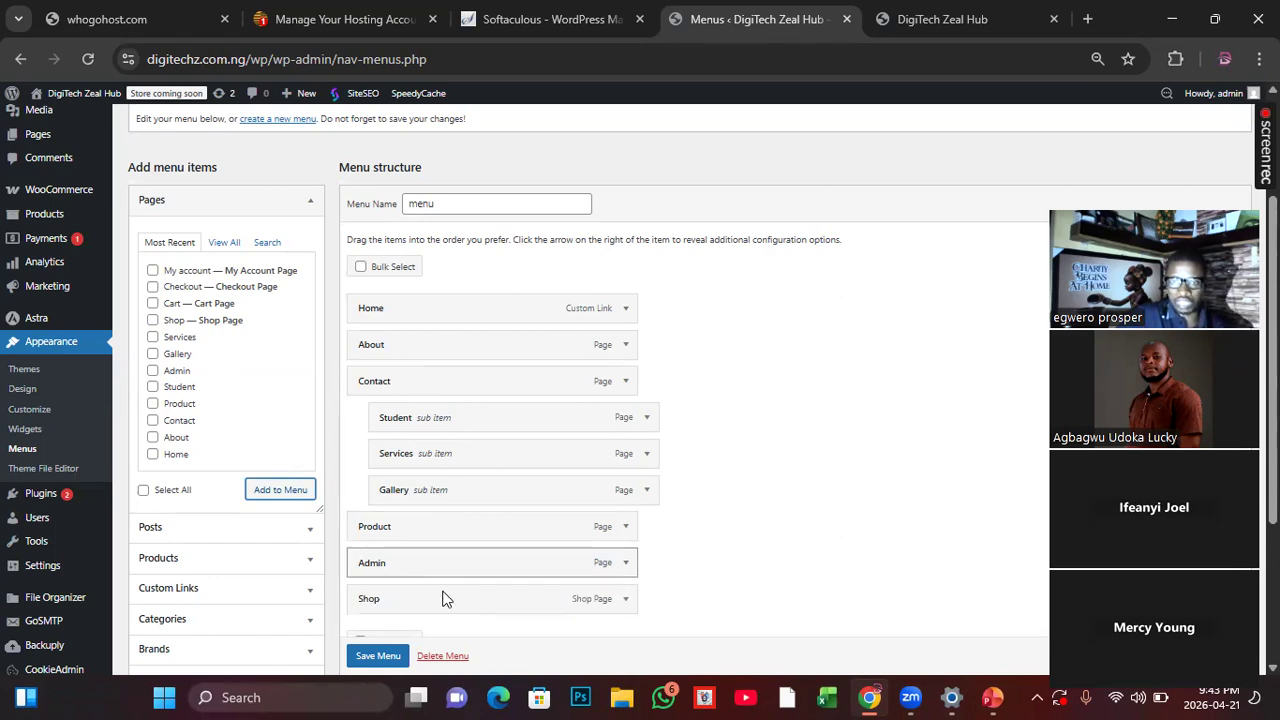
drag(405, 596, 407, 385)
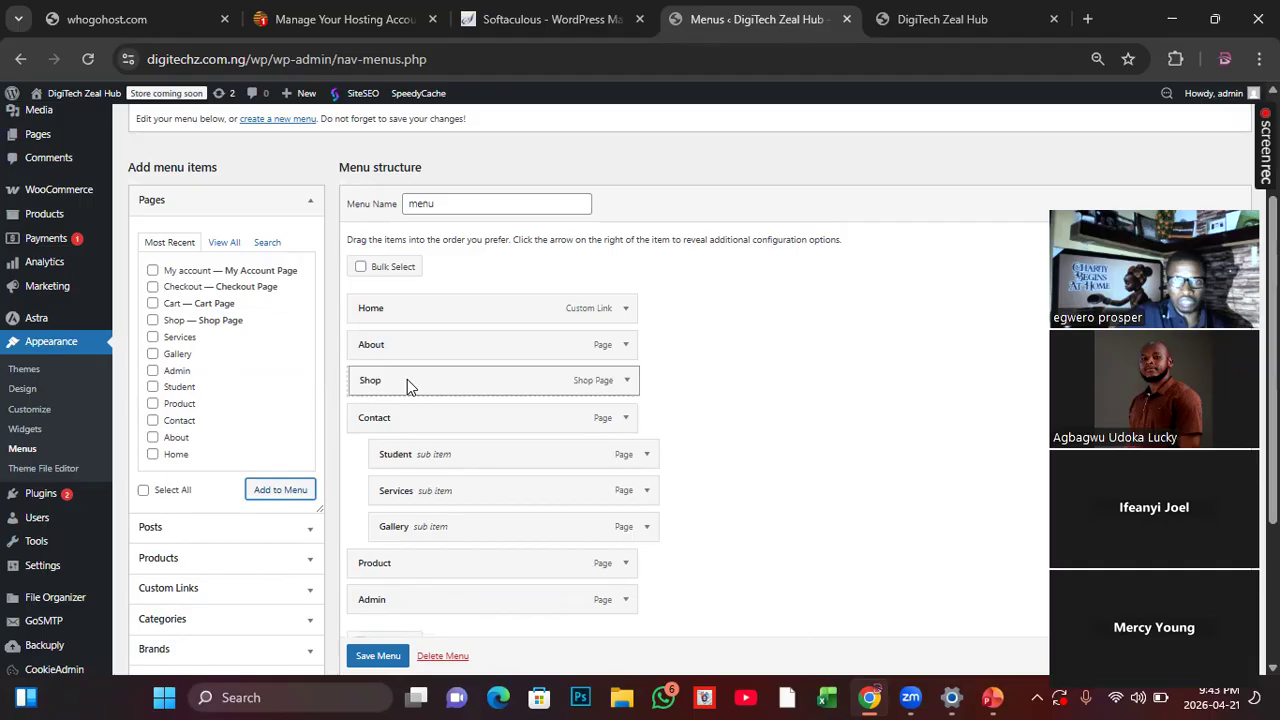
drag(407, 385, 410, 570)
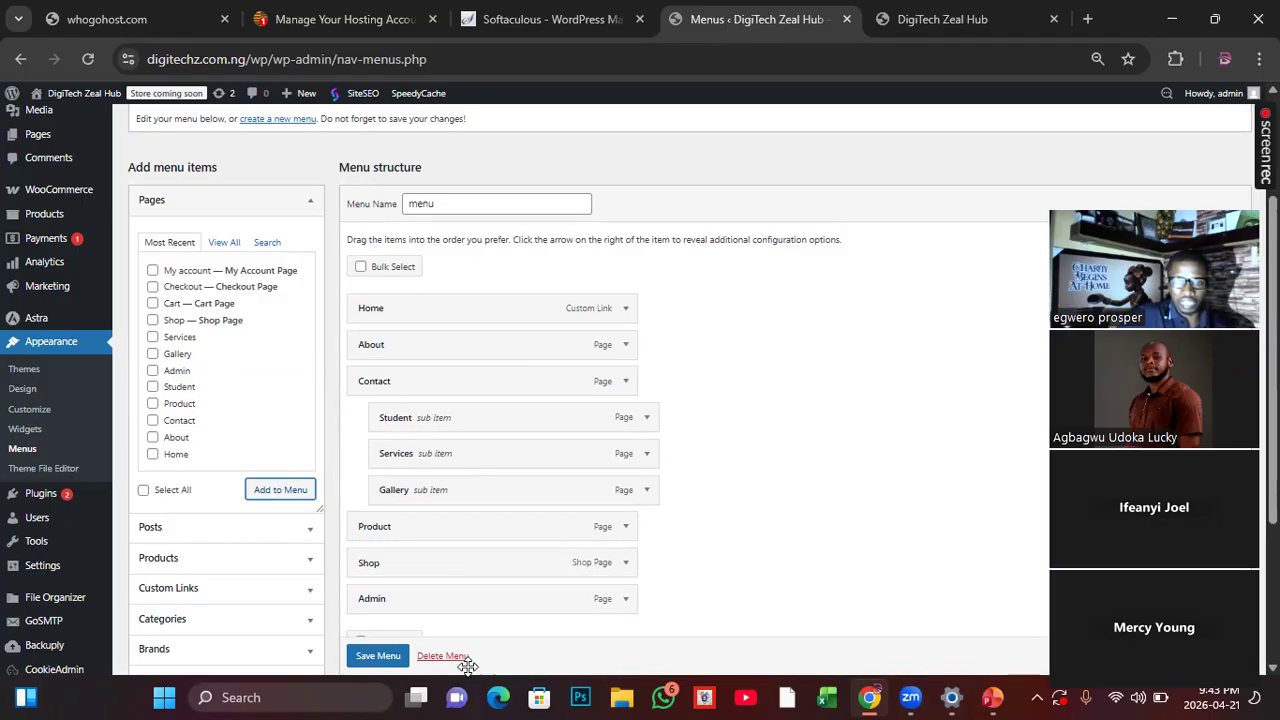
click(378, 655)
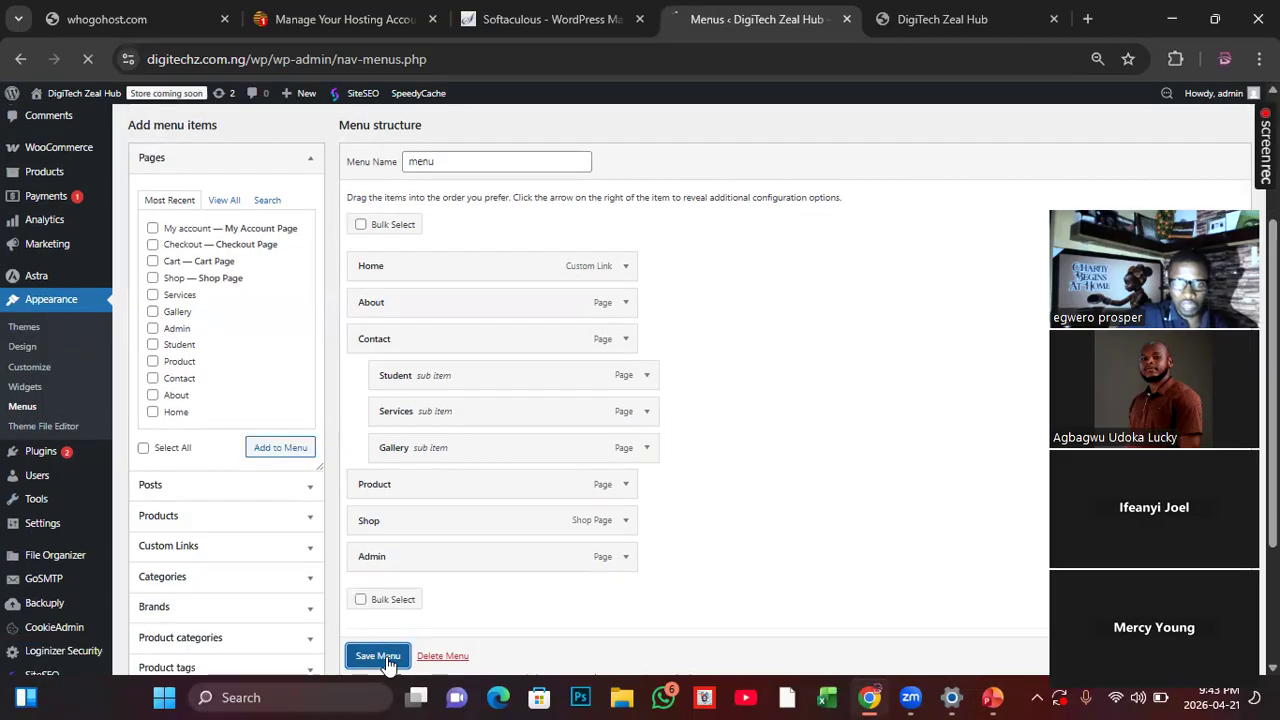
Step: Reload the live homepage to check its header navigation, and view the Shop and About pages through their menu links
click(892, 28)
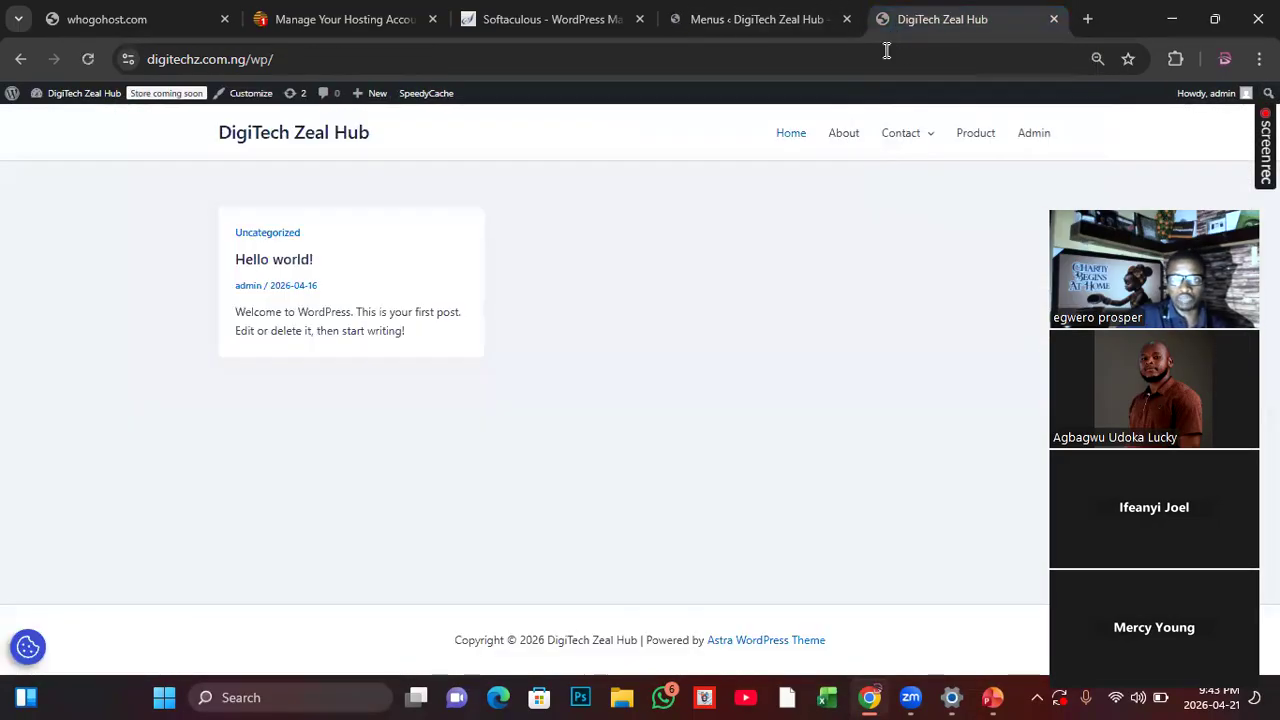
click(88, 59)
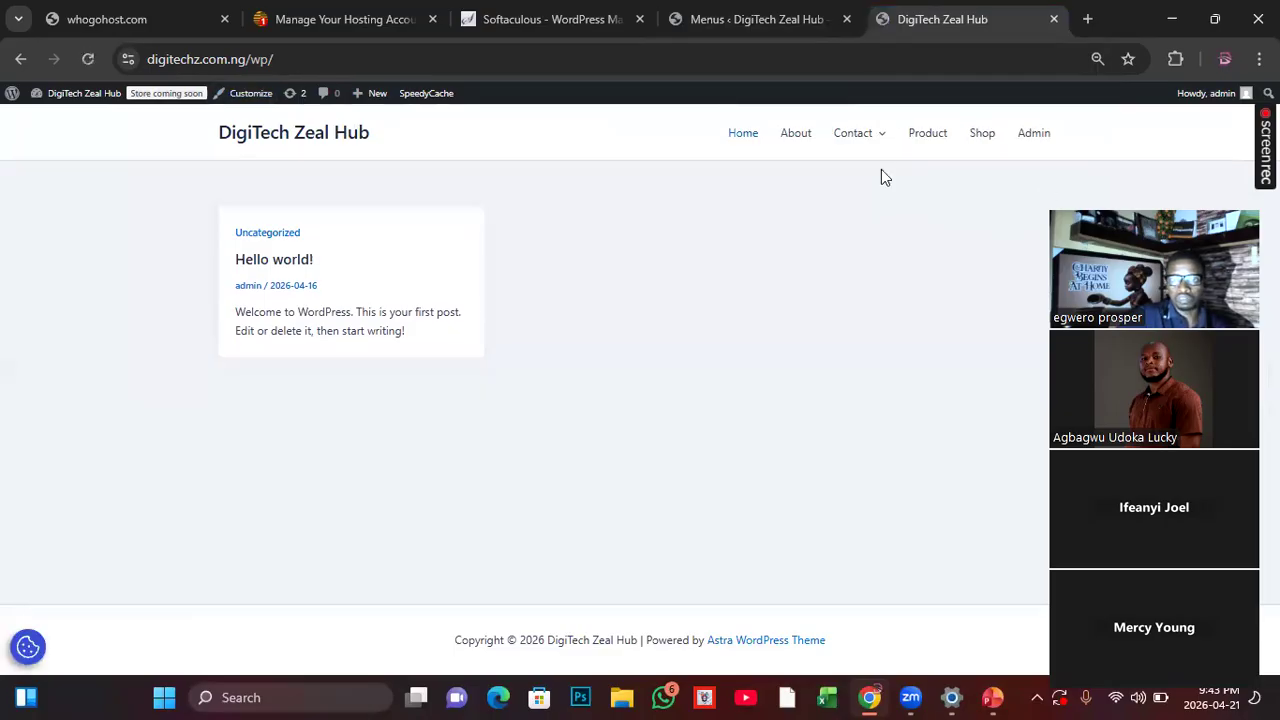
click(981, 141)
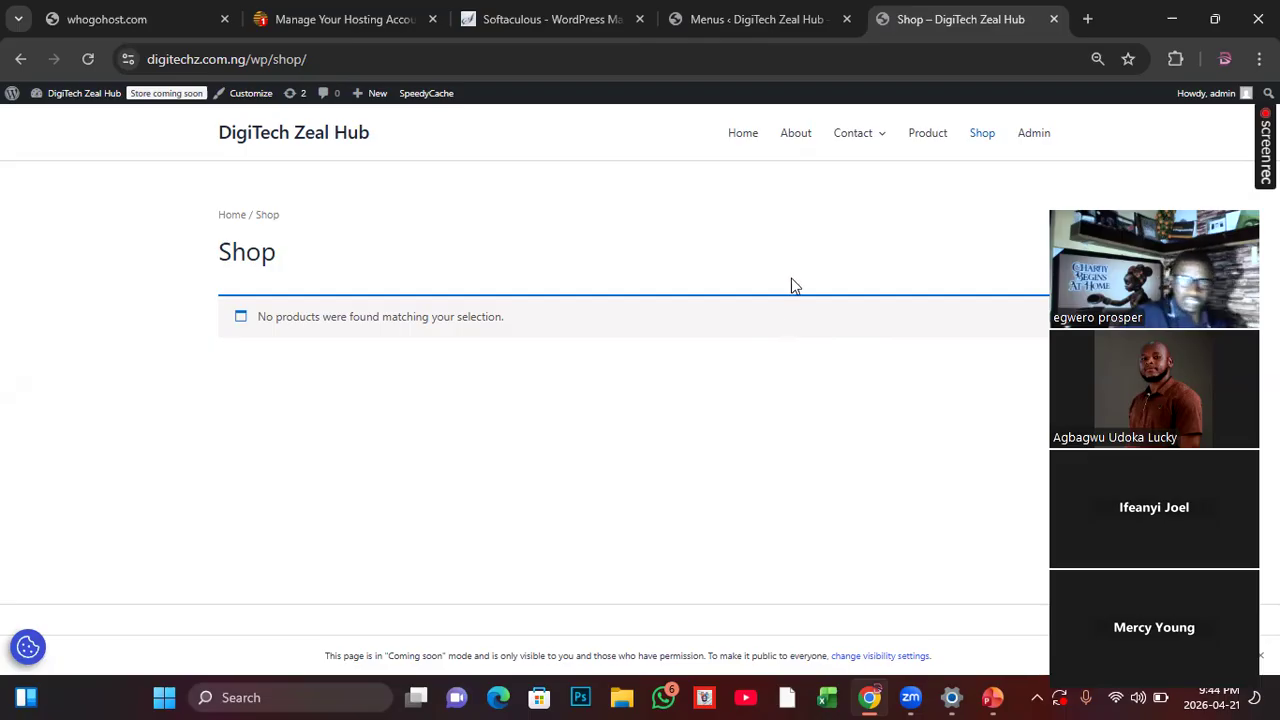
click(795, 141)
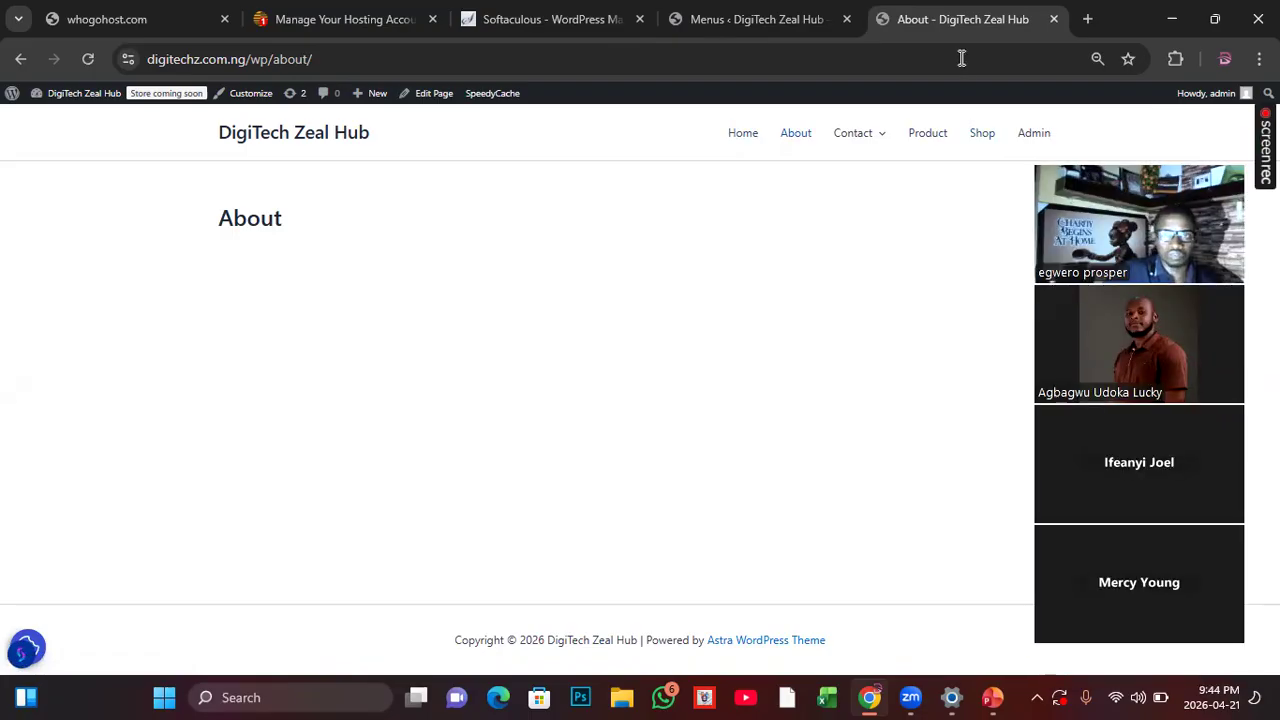
Step: Compare the menu editor's saved structure with the header navigation on the live About page, ending in the menu editor
key(ctrl+shift+Tab)
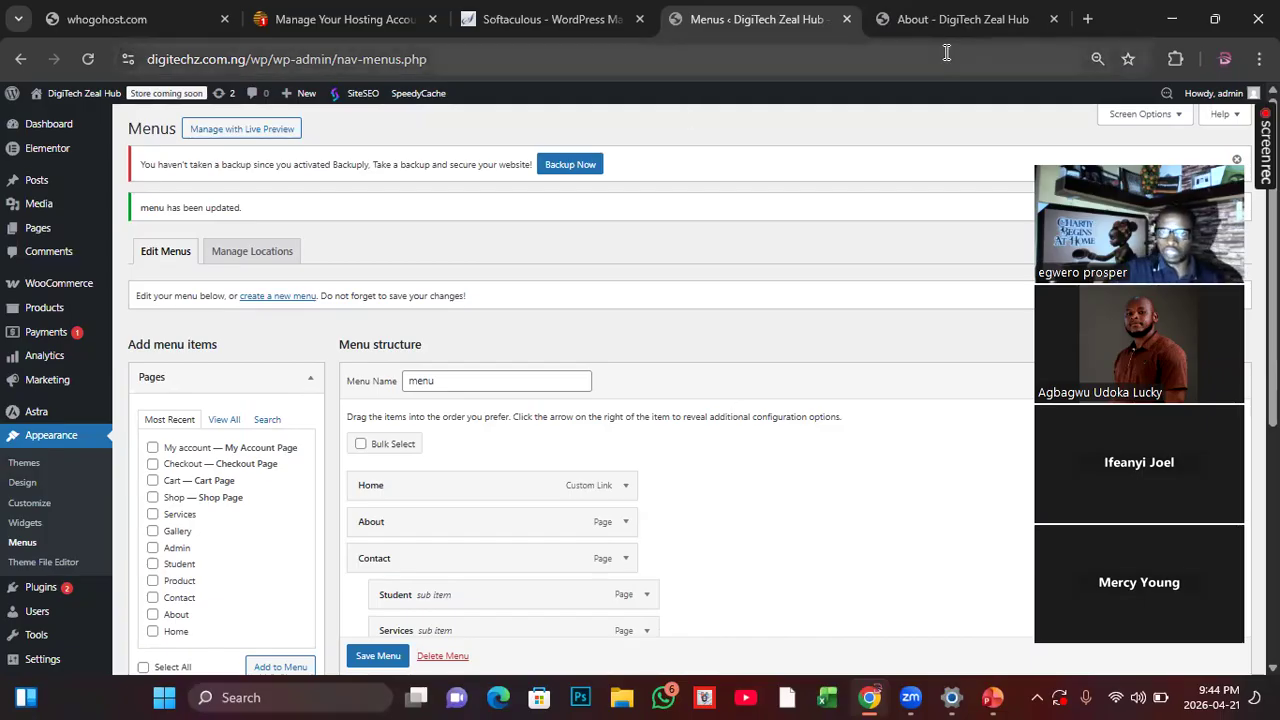
click(948, 19)
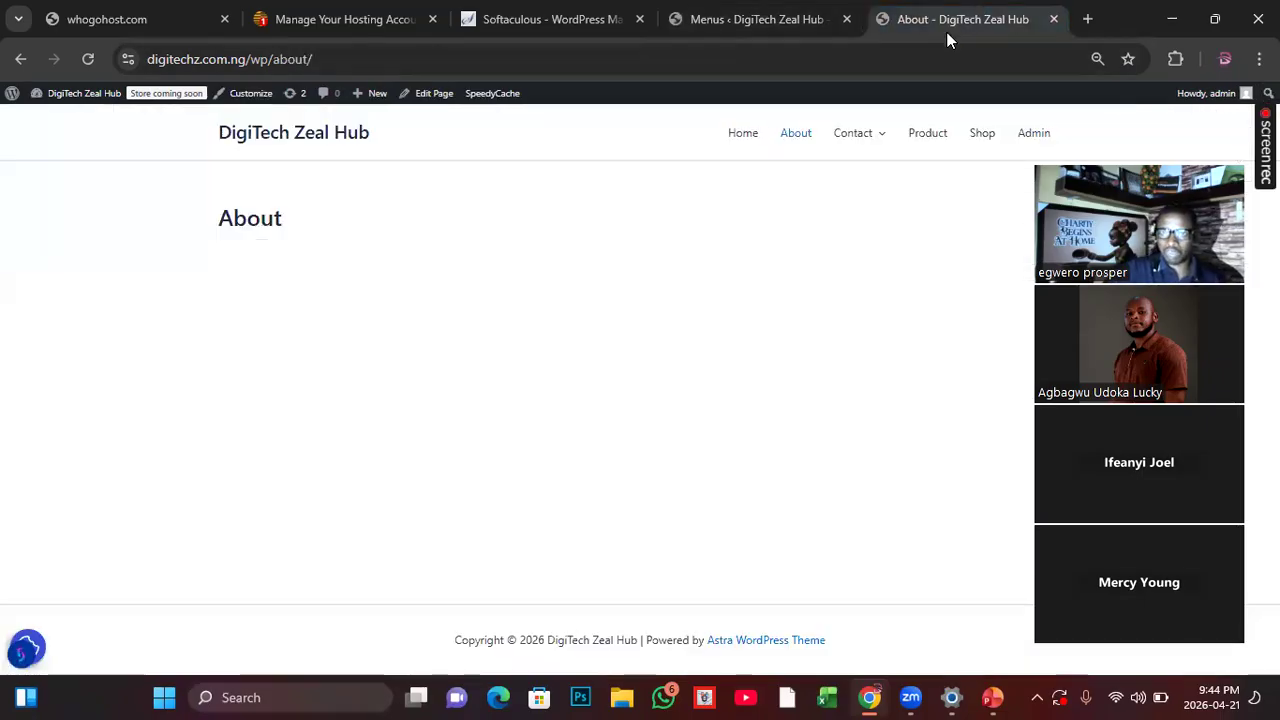
click(856, 26)
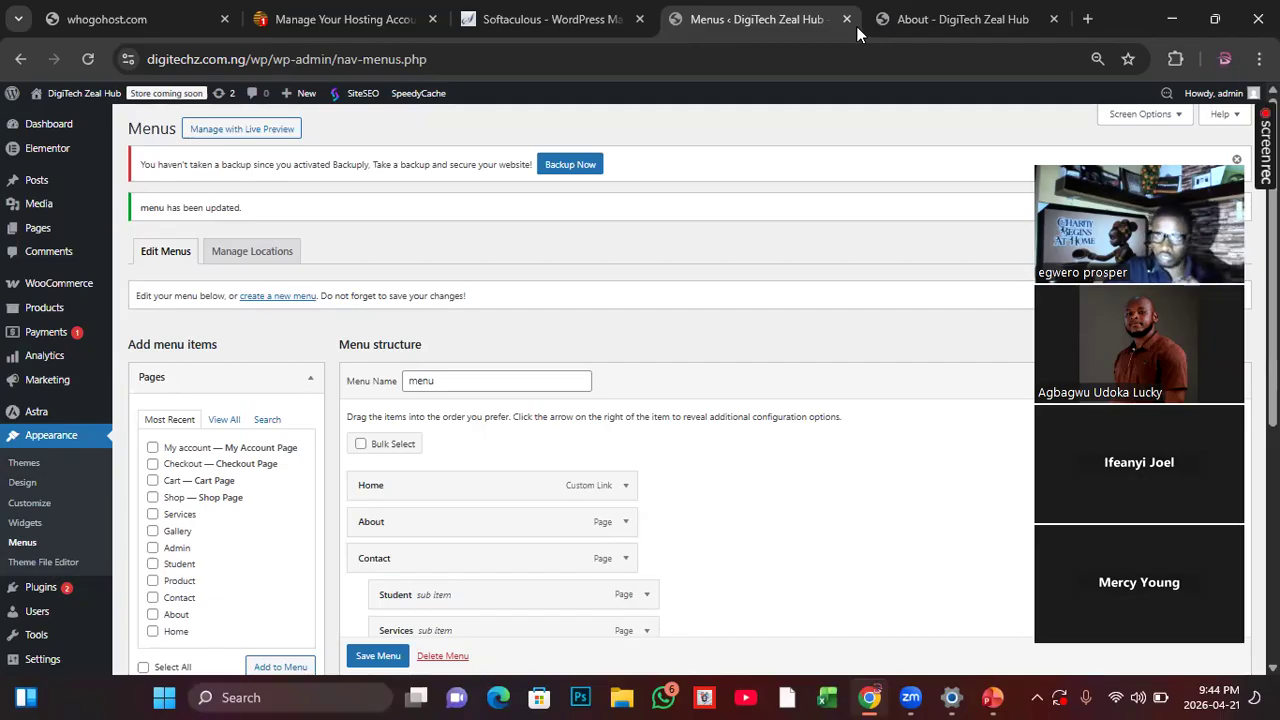
click(856, 26)
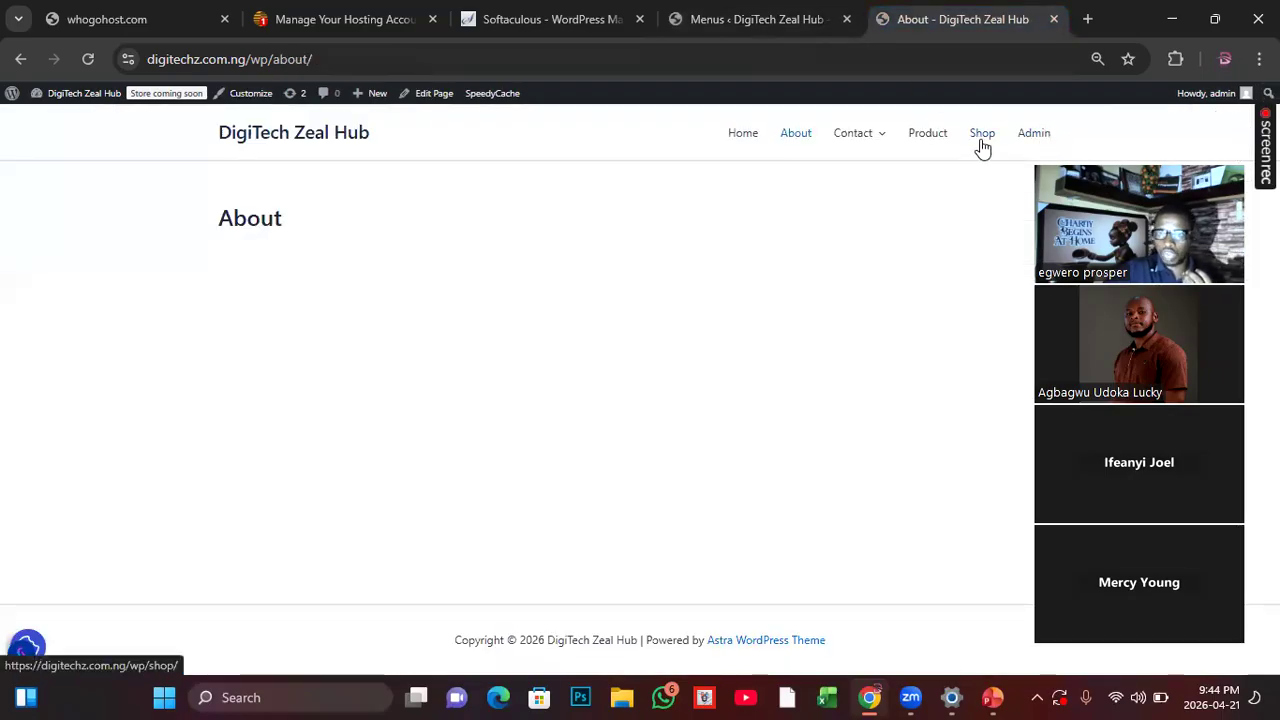
click(825, 30)
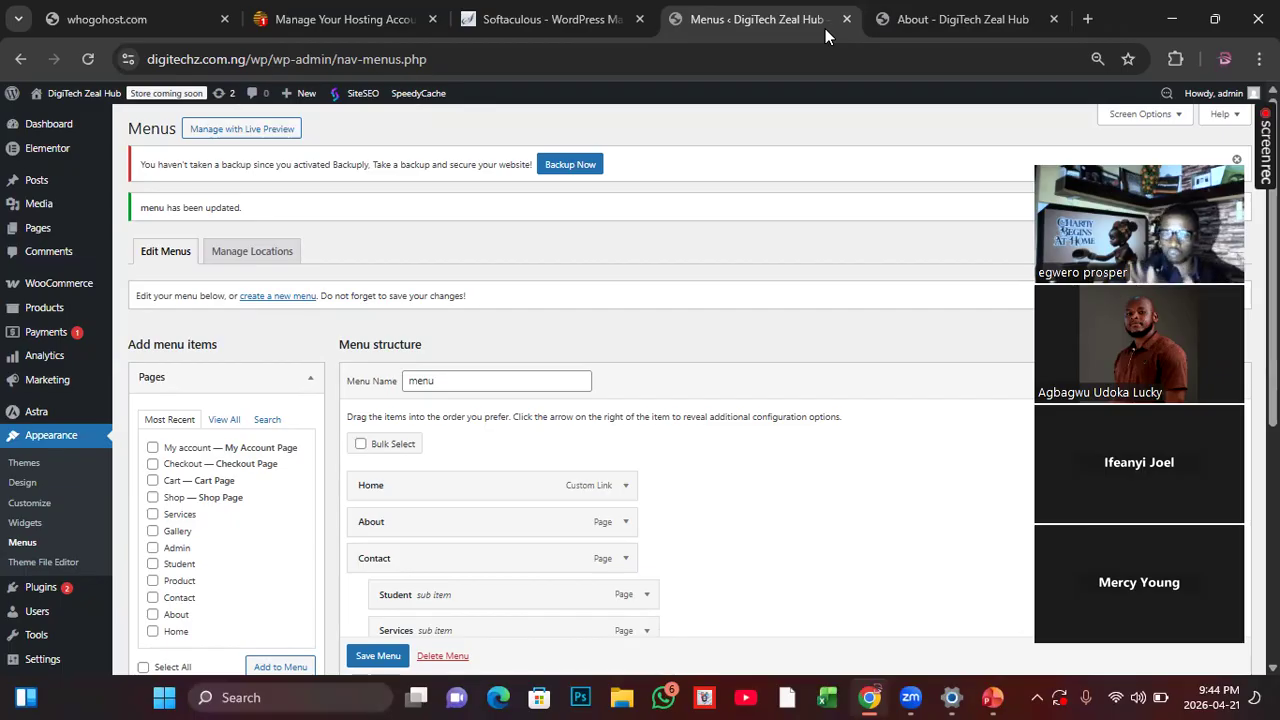